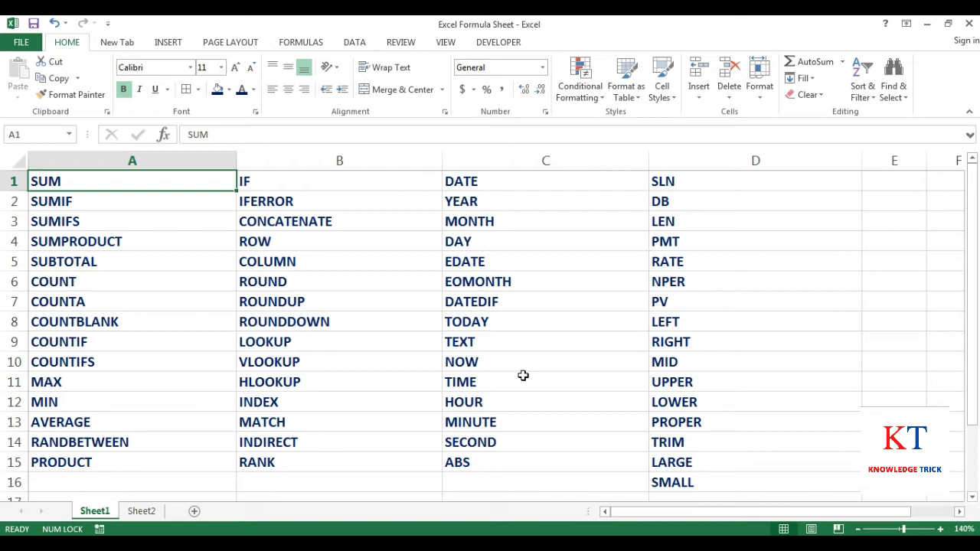
Move around the function list (SUM, SUMIF, COUNT, COLUMN, DATE, SLN) on the starting sheet
key(Down)
key(Down)
key(Down)
key(Down)
key(Down)
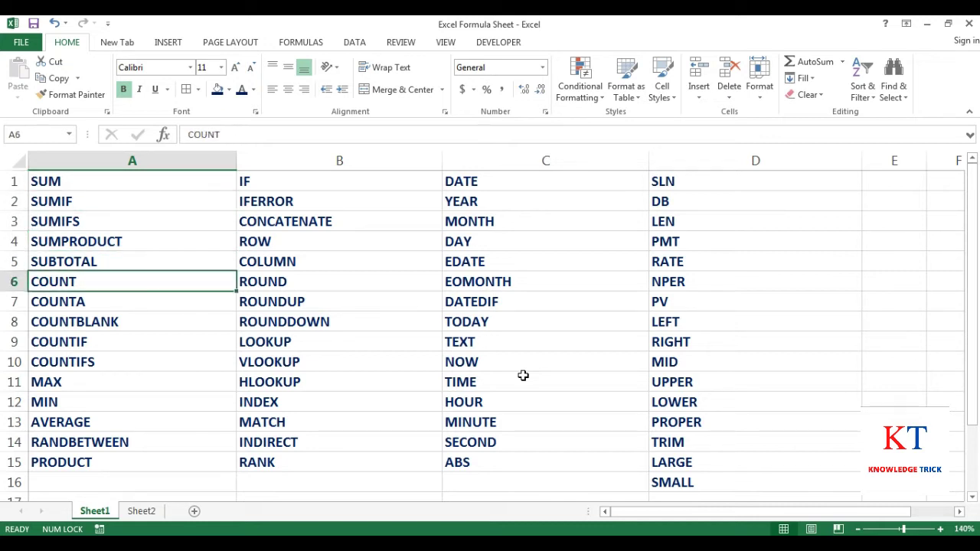
key(Up)
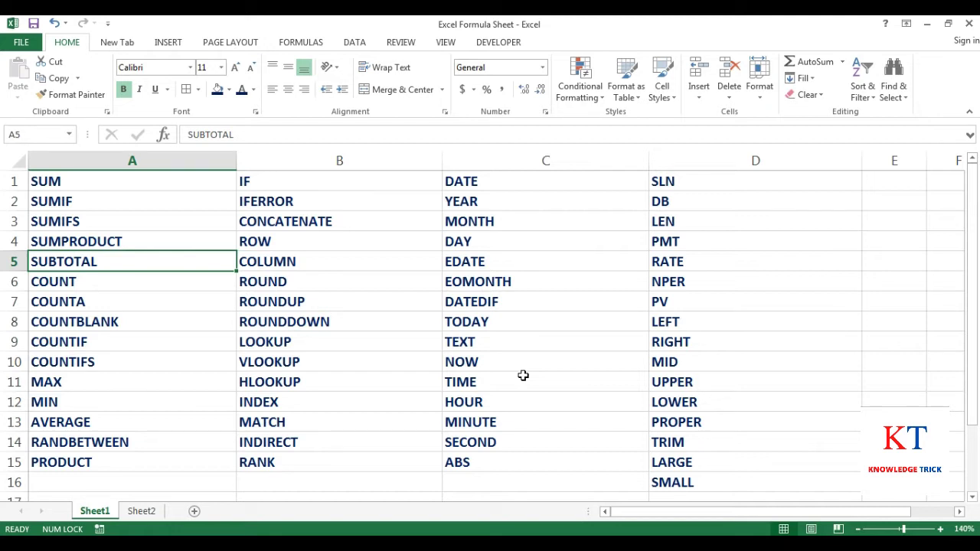
key(Right)
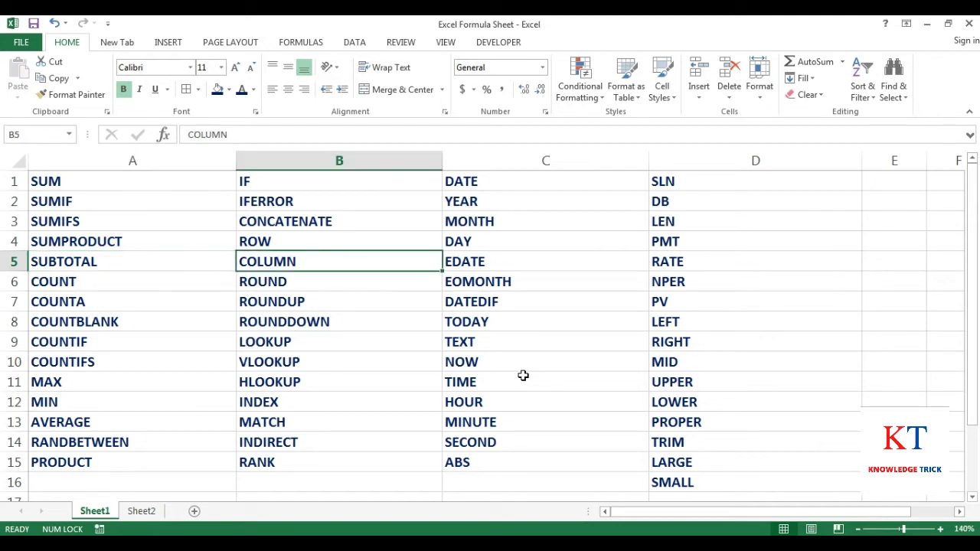
key(Right)
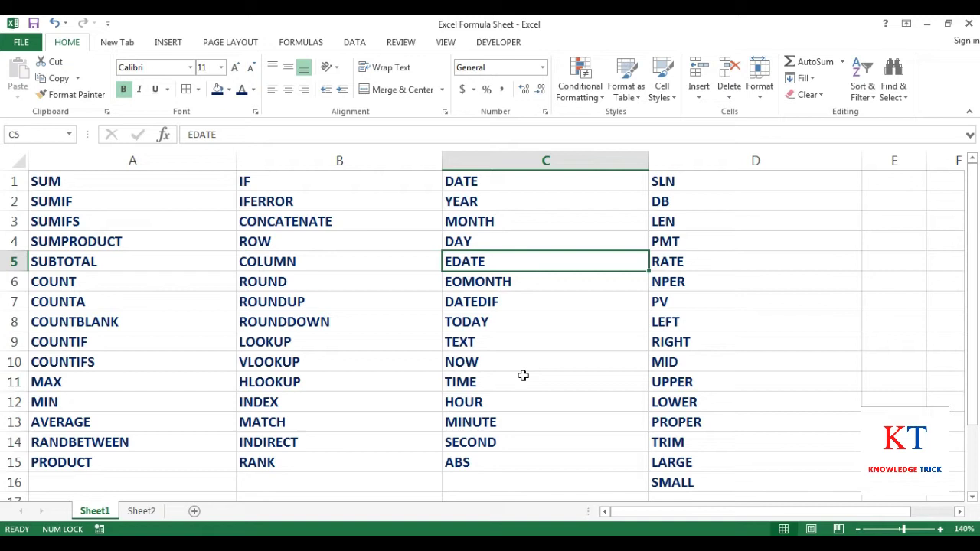
key(Left)
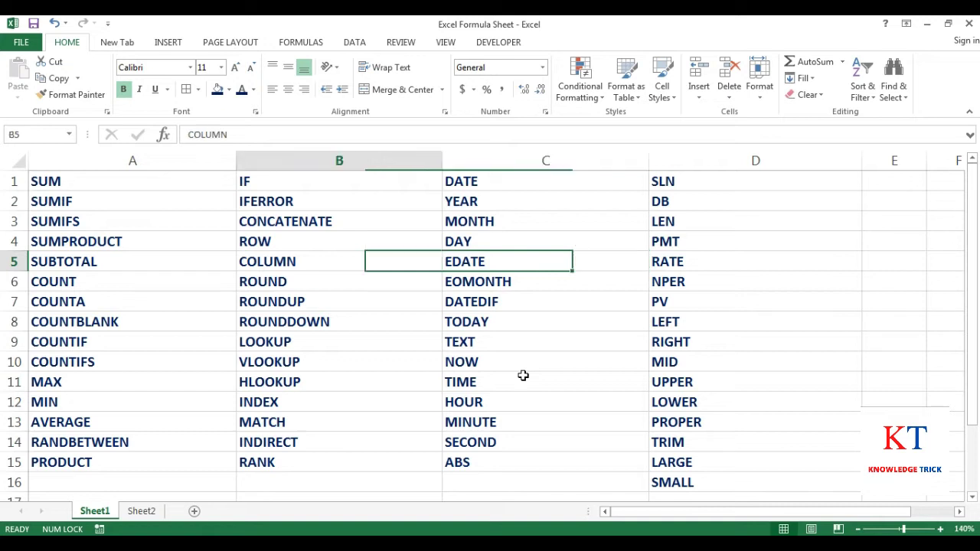
key(Left)
key(Up)
key(Up)
key(Up)
key(Up)
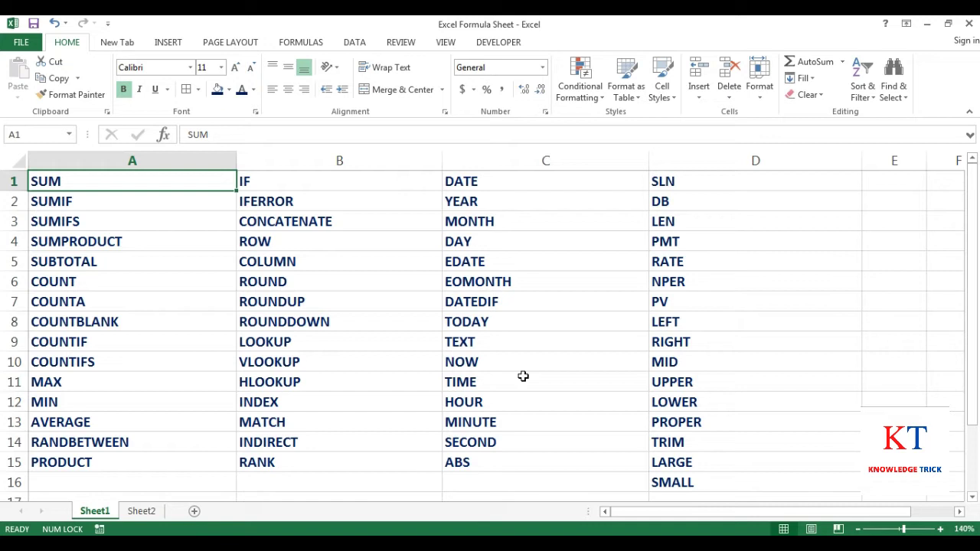
key(Down)
key(Up)
key(Right)
key(Right)
key(Left)
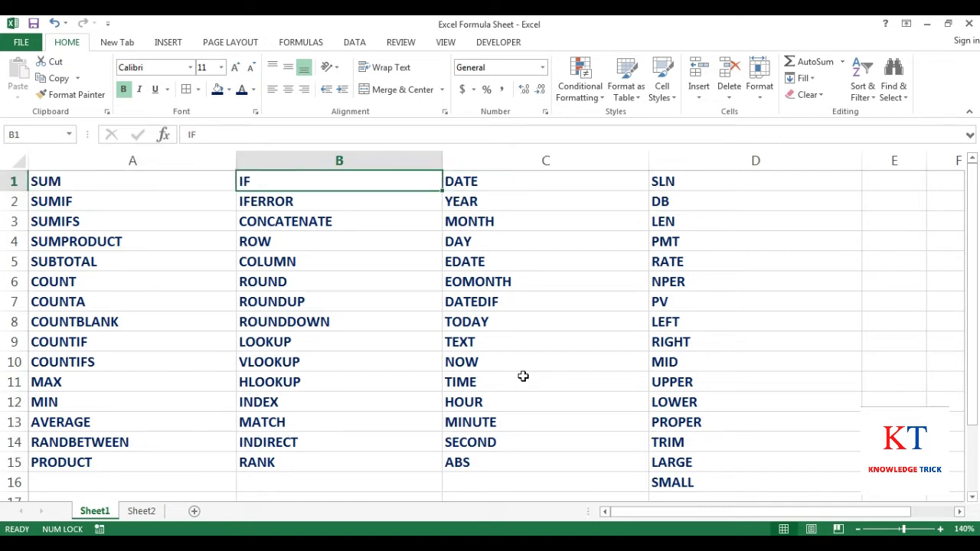
key(Left)
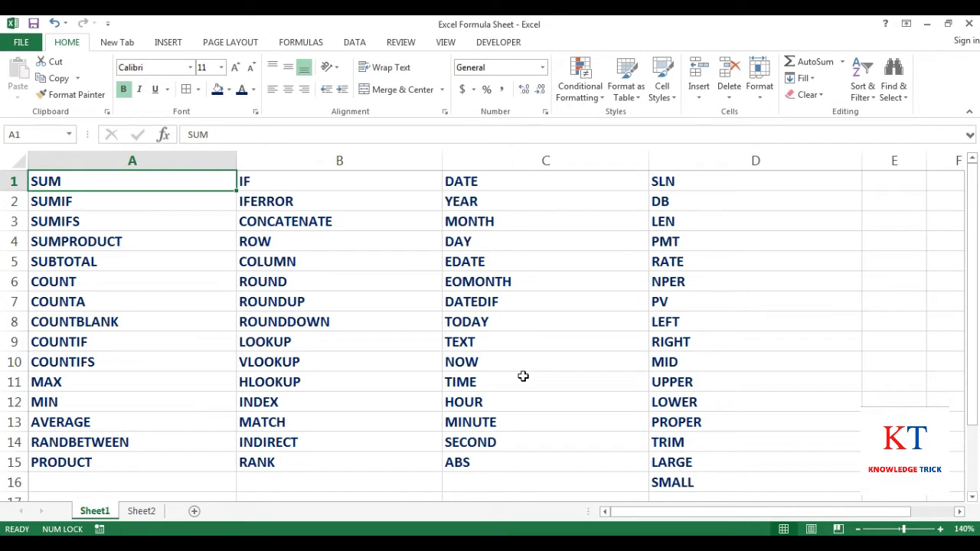
key(Right)
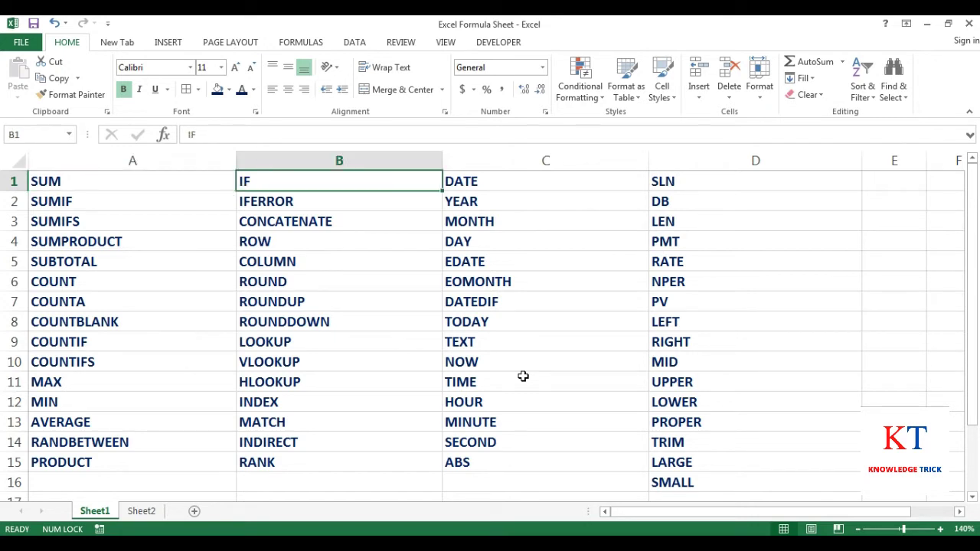
key(Right)
key(Left)
key(Right)
key(Right)
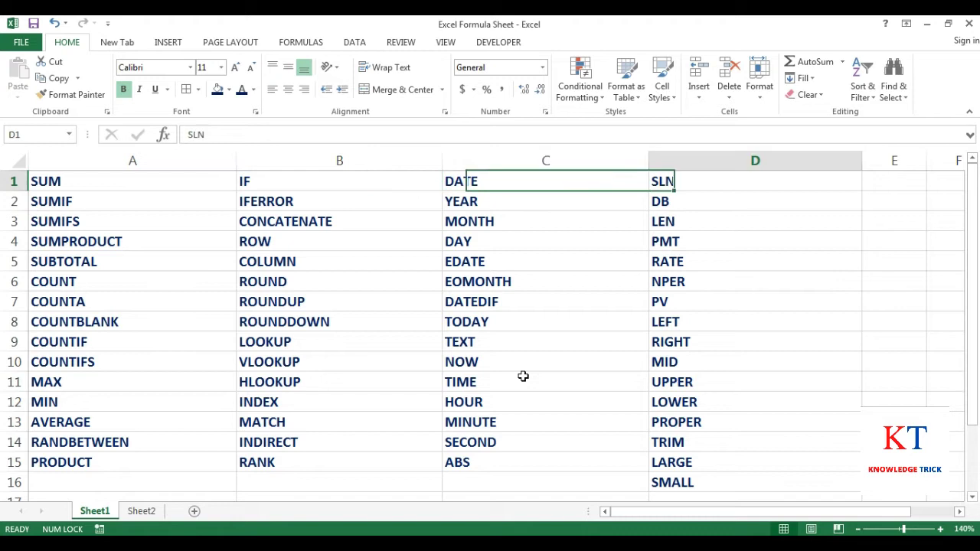
key(Left)
key(Left)
key(Left)
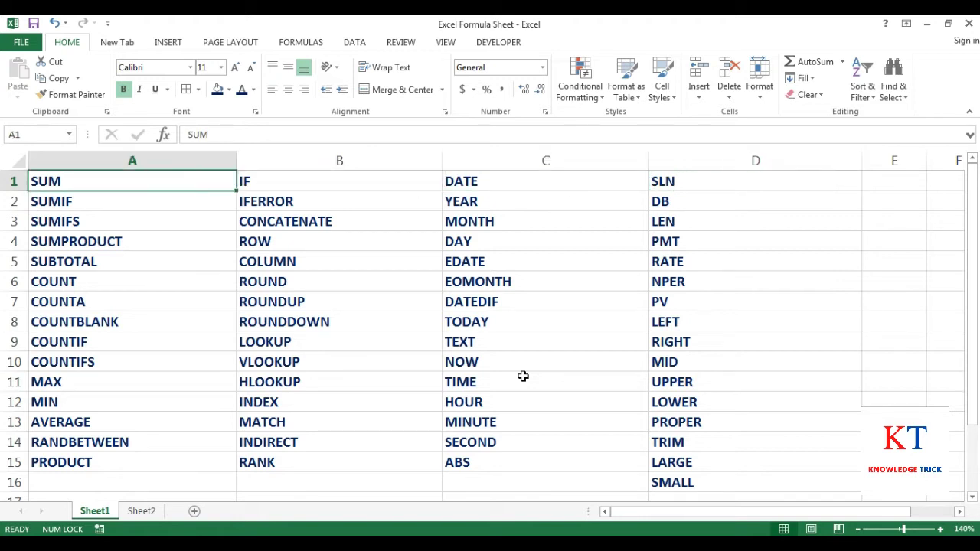
Select the function names in column A, then return to SUM in cell A1
key(shift+Down)
key(shift+Down)
key(shift+Down)
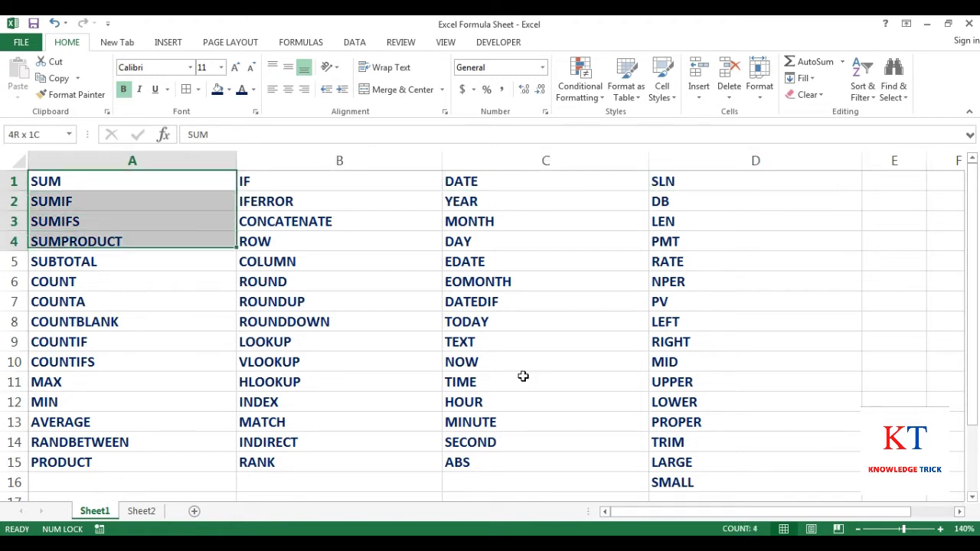
key(shift+Down)
key(shift+Down)
key(shift+Down)
key(shift+Down)
key(shift+Down)
key(shift+Down)
key(shift+Down)
key(shift+Down)
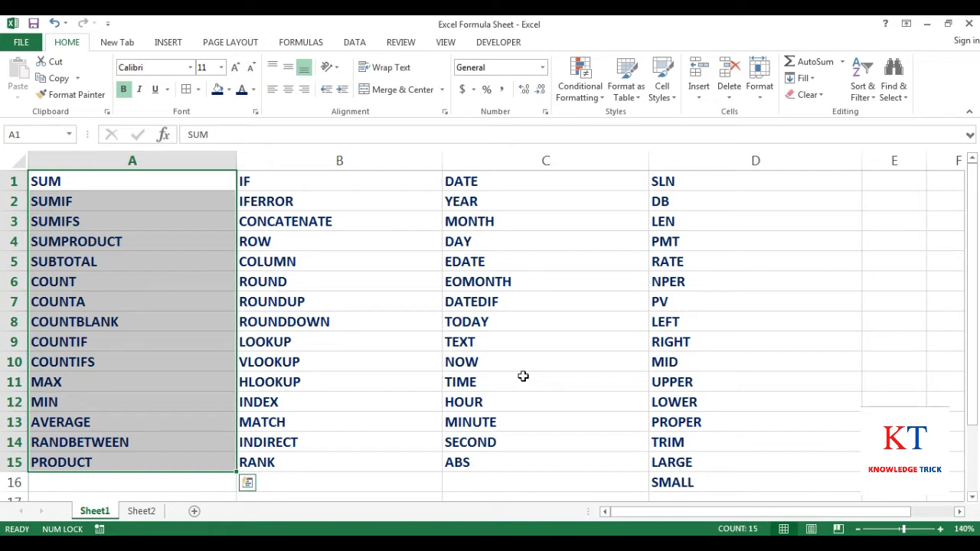
key(Right)
key(Right)
key(Right)
key(Left)
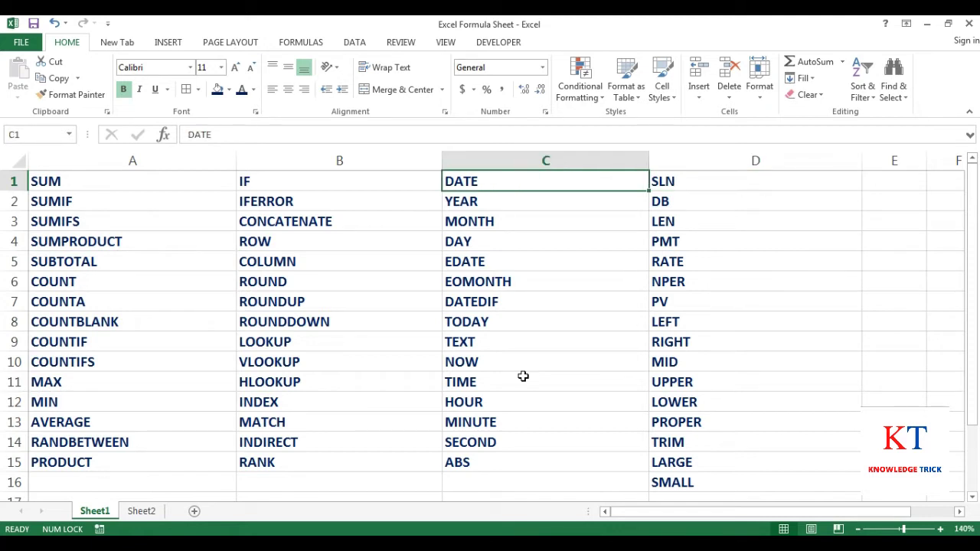
key(Left)
key(Left)
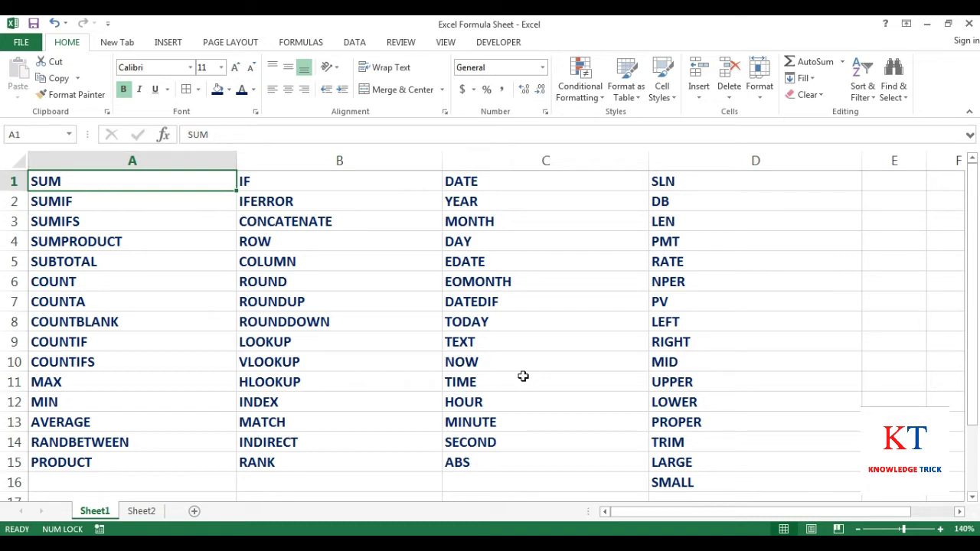
key(Down)
key(Up)
key(Down)
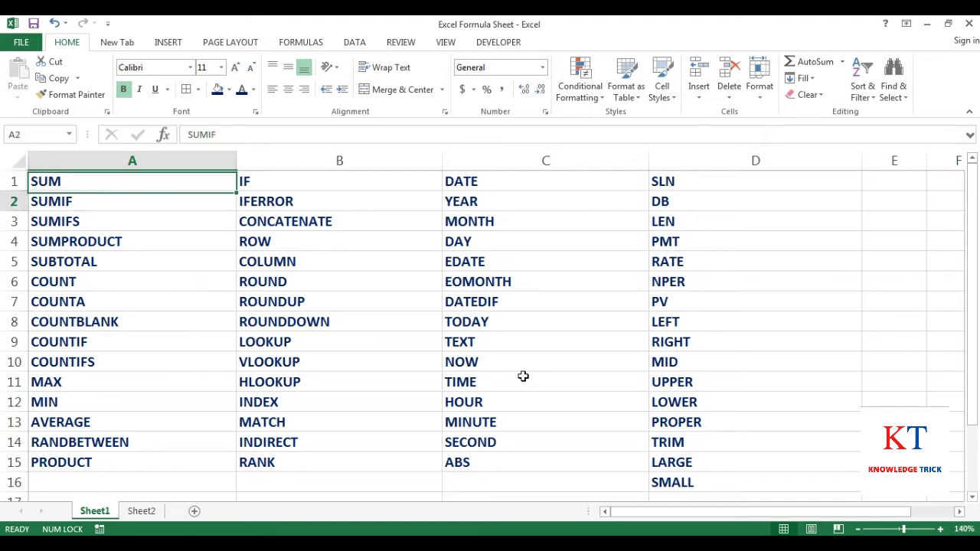
key(Up)
key(shift+Down)
key(shift+Down)
key(shift+Down)
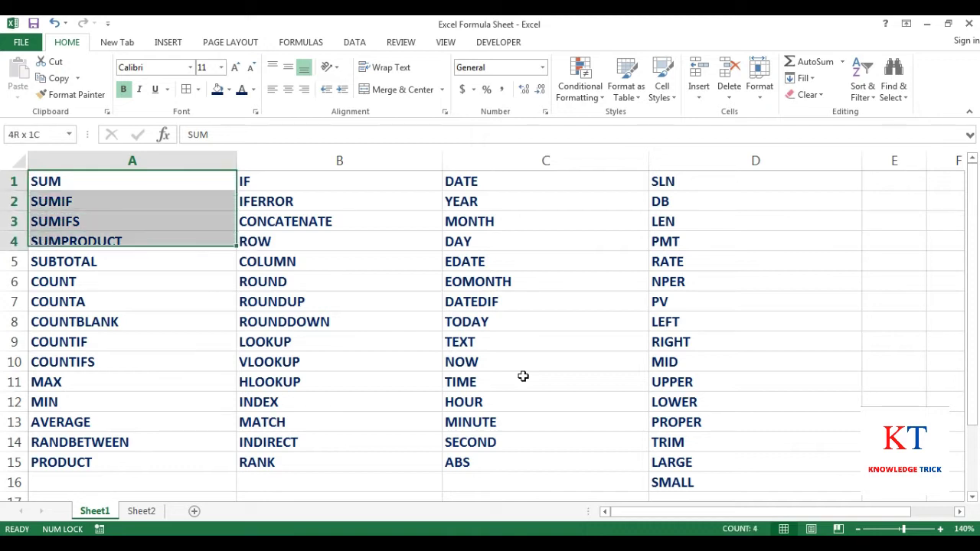
key(shift+Down)
key(shift+Down)
key(shift+Down)
key(shift+Down)
key(shift+Down)
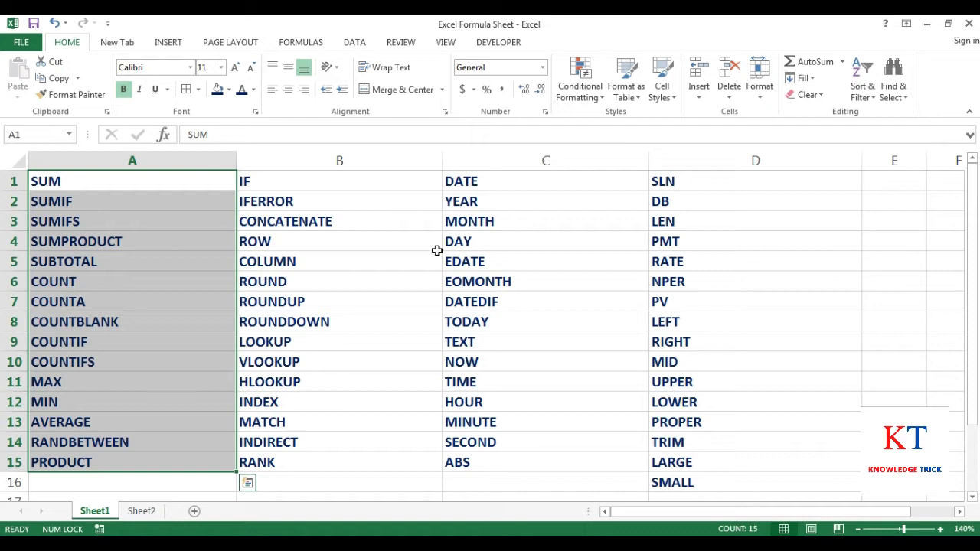
click(218, 211)
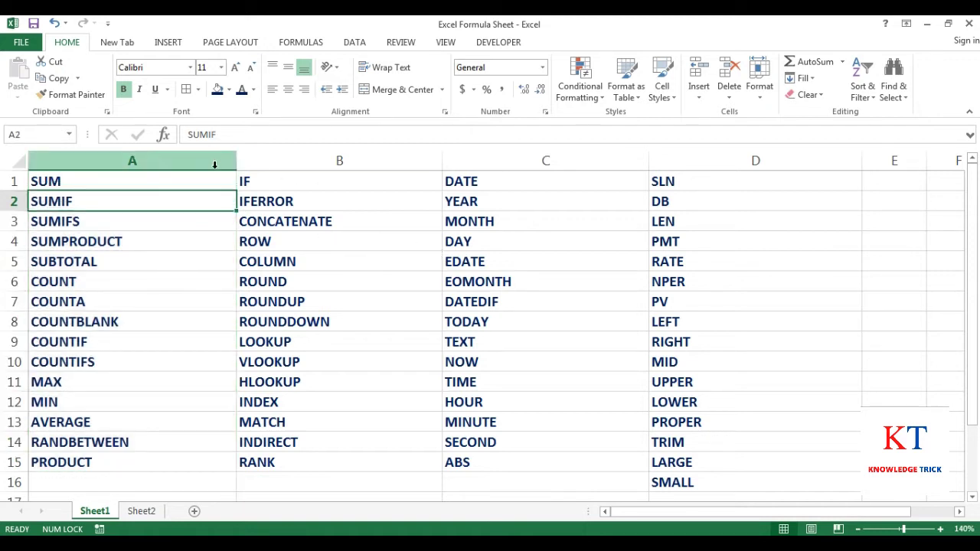
click(198, 183)
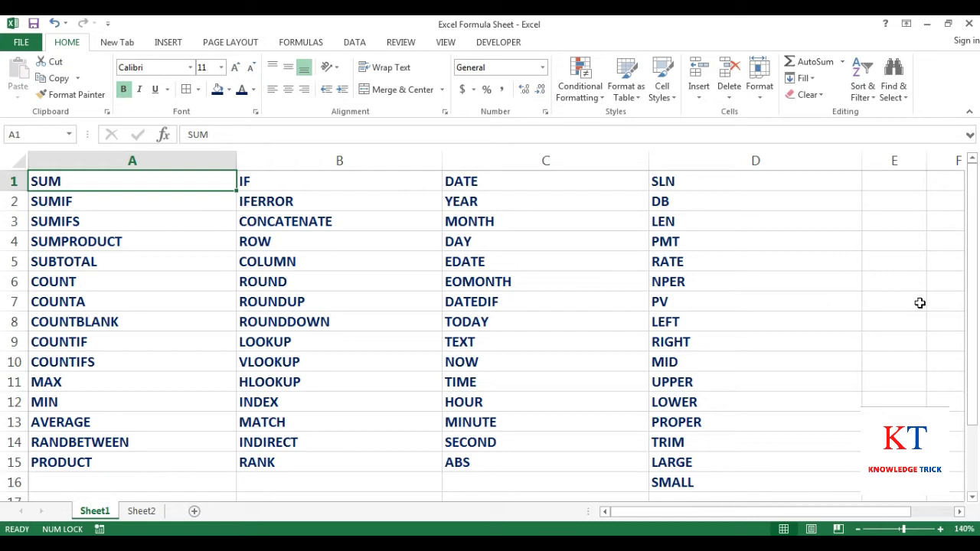
On Sheet2, look over the Day, Total Production and Total Worker table, then select B2
click(145, 514)
drag(89, 202, 82, 463)
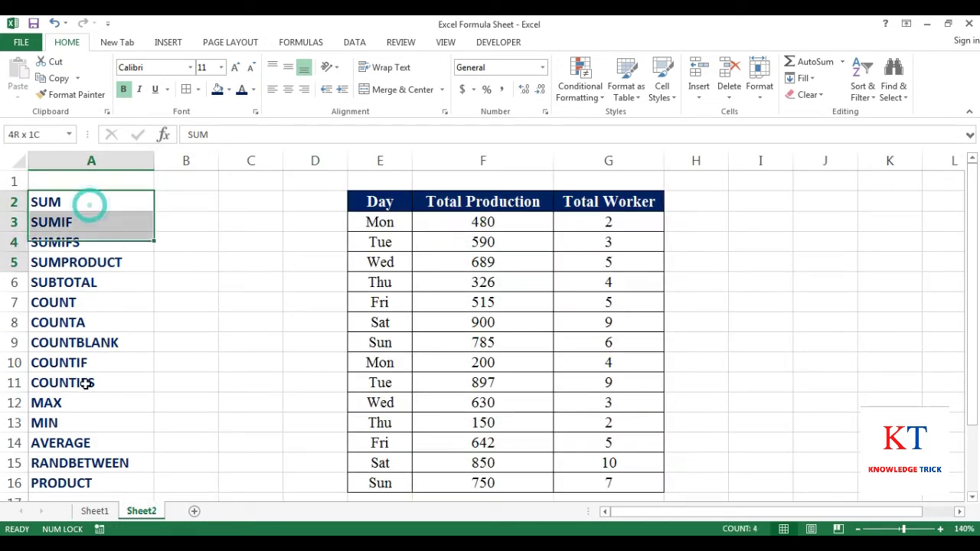
click(409, 223)
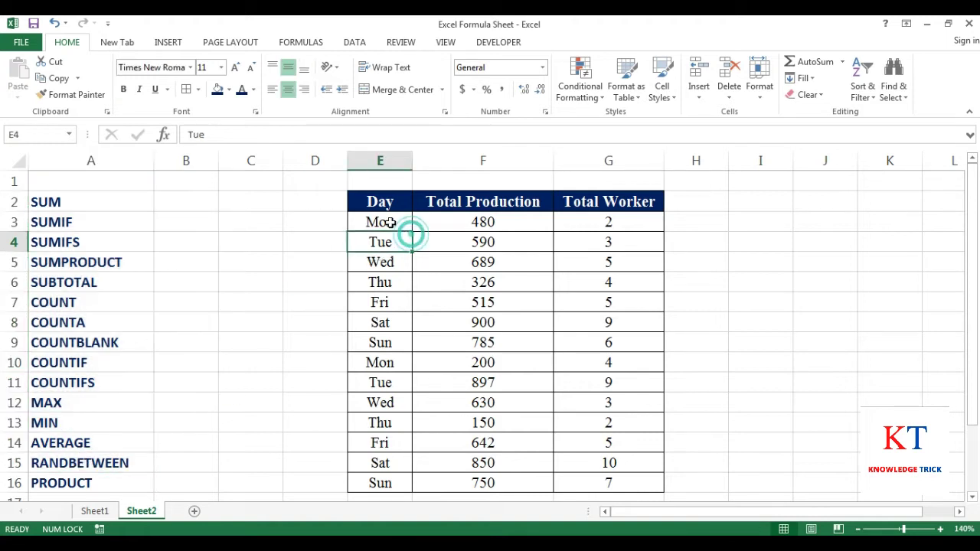
drag(380, 203, 379, 224)
drag(459, 290, 454, 279)
click(454, 279)
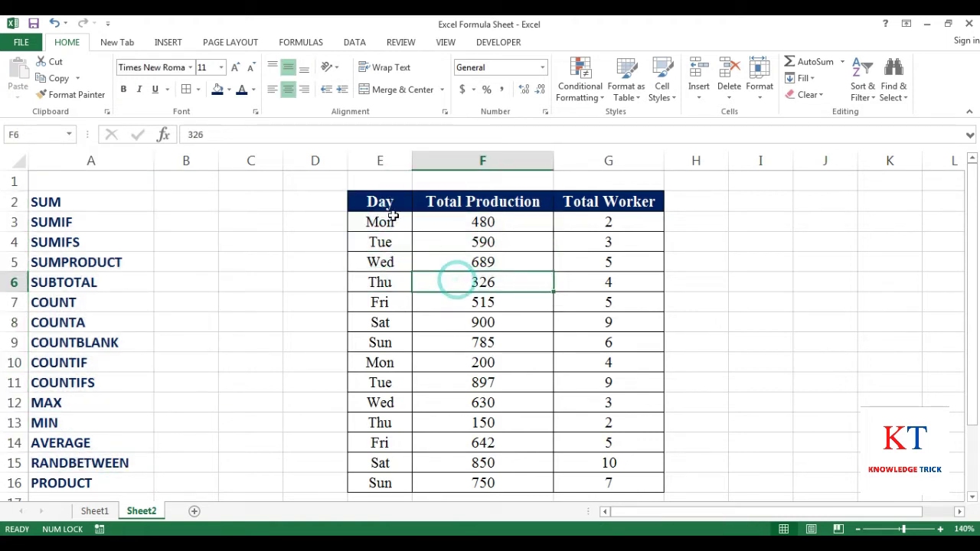
click(390, 207)
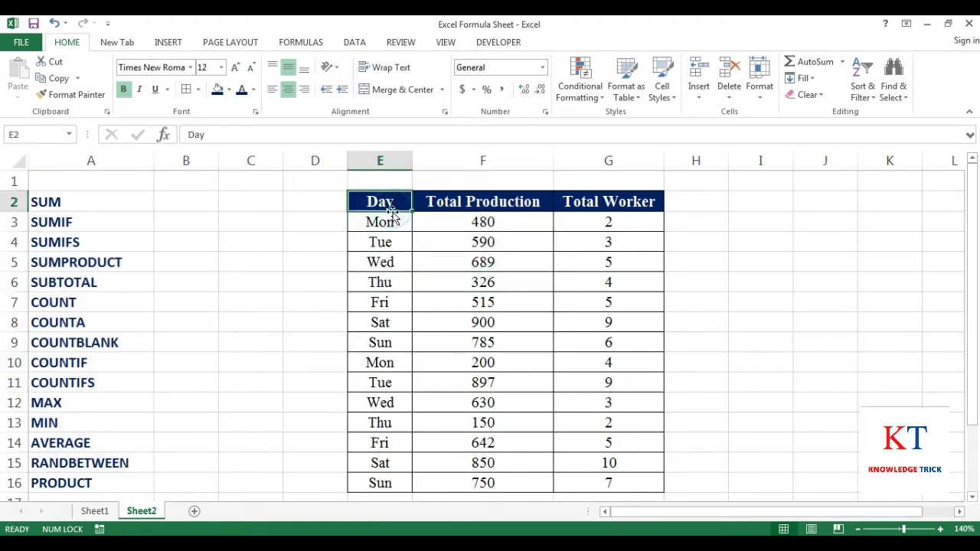
click(463, 203)
click(498, 226)
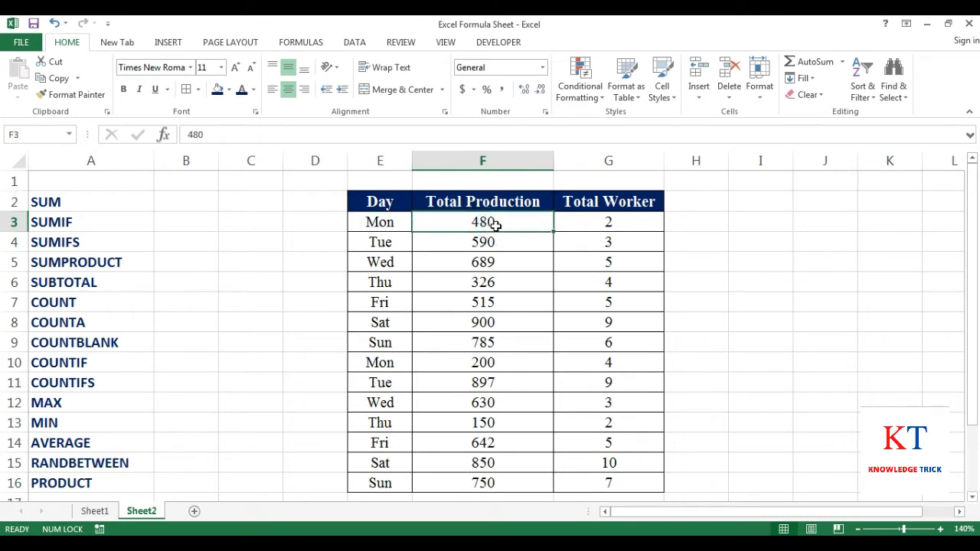
click(625, 207)
click(618, 222)
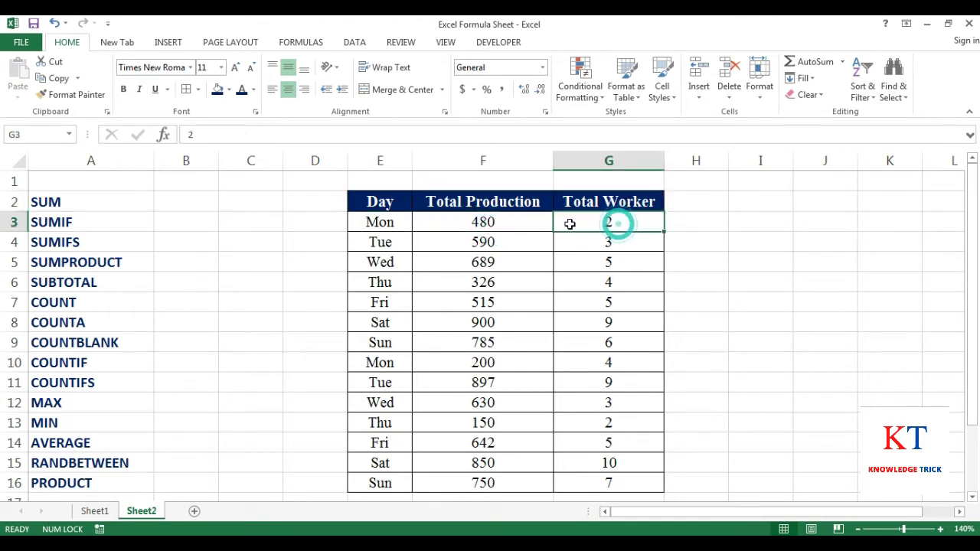
click(518, 224)
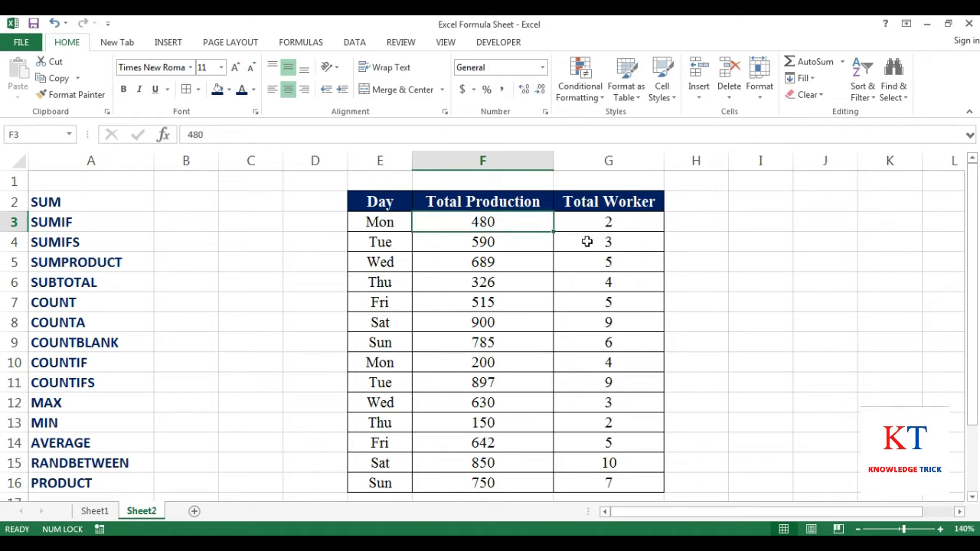
click(177, 201)
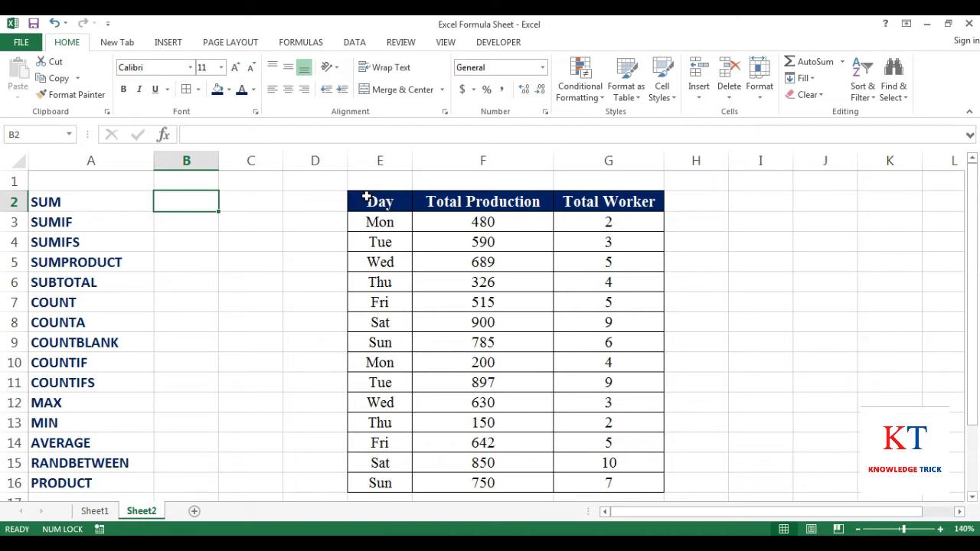
Enter the example =SUM(10,20,30) in B2, giving 60
text(=sum)
key(Tab)
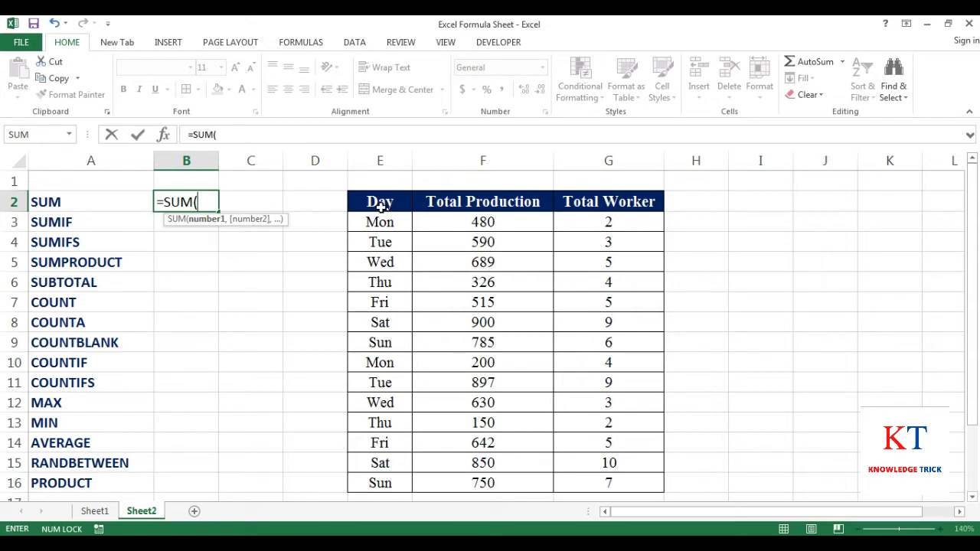
text(10,)
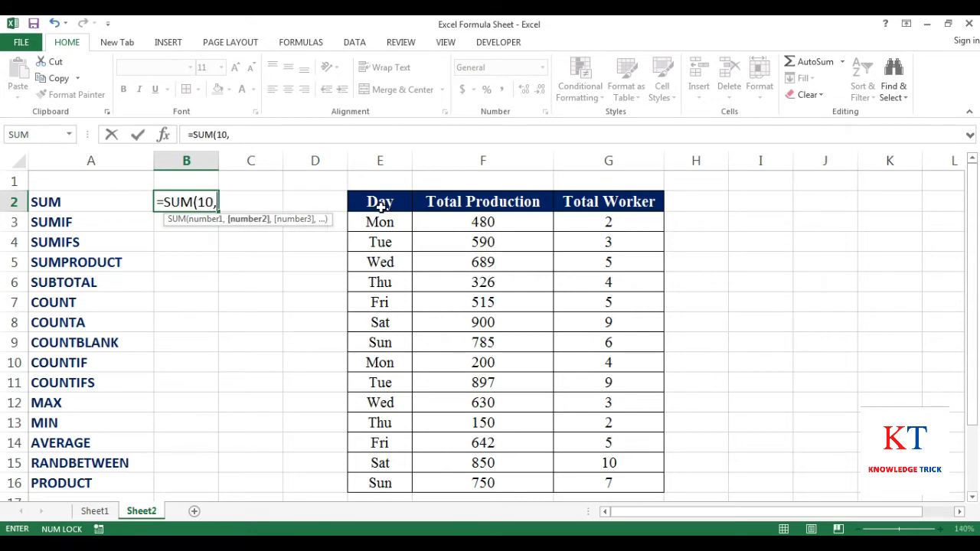
text(20)
text(,30)
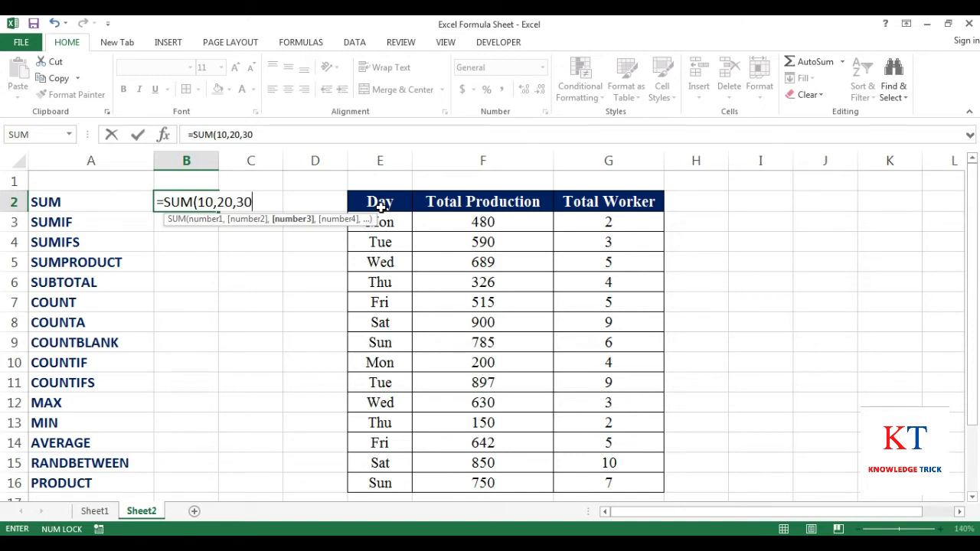
text())
key(Return)
Reopen B2's formula and start deleting the example
key(Up)
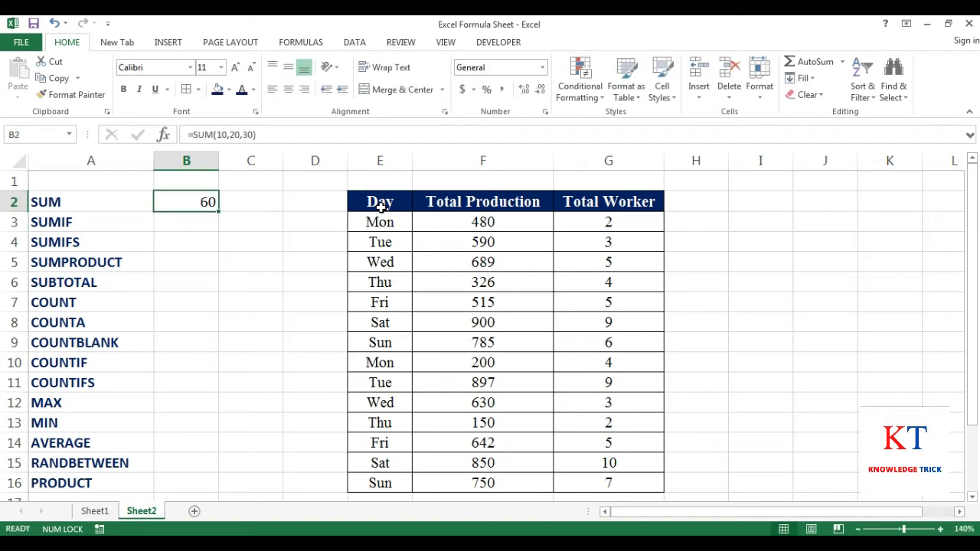
key(F2)
key(BackSpace)
key(BackSpace)
key(BackSpace)
key(BackSpace)
key(BackSpace)
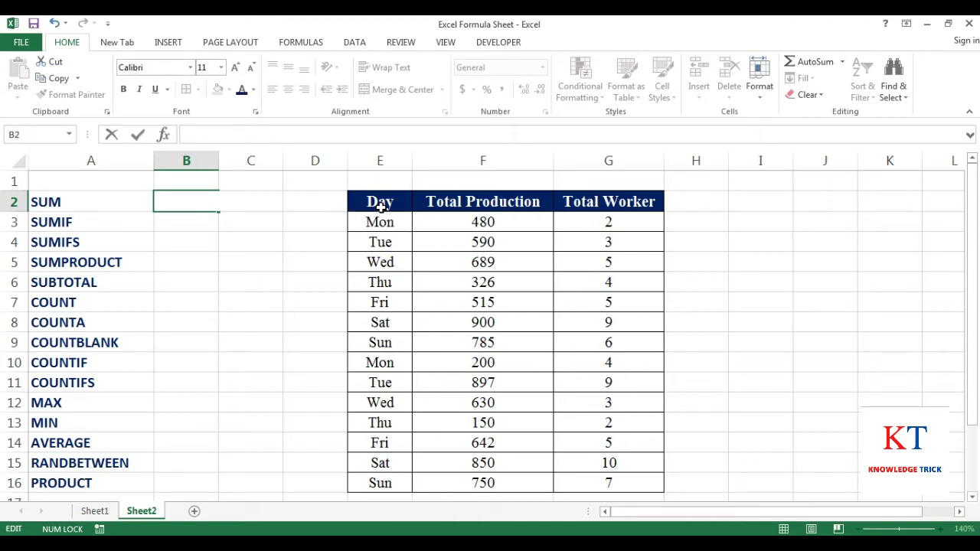
Clear B2, then AutoSum Total Production F3:F16 into it to get 8404
key(Escape)
key(Delete)
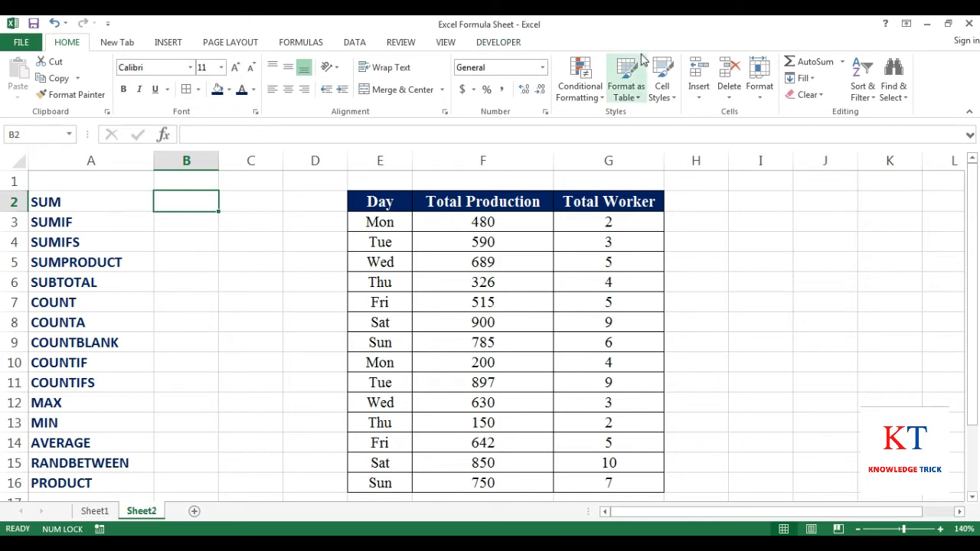
click(819, 69)
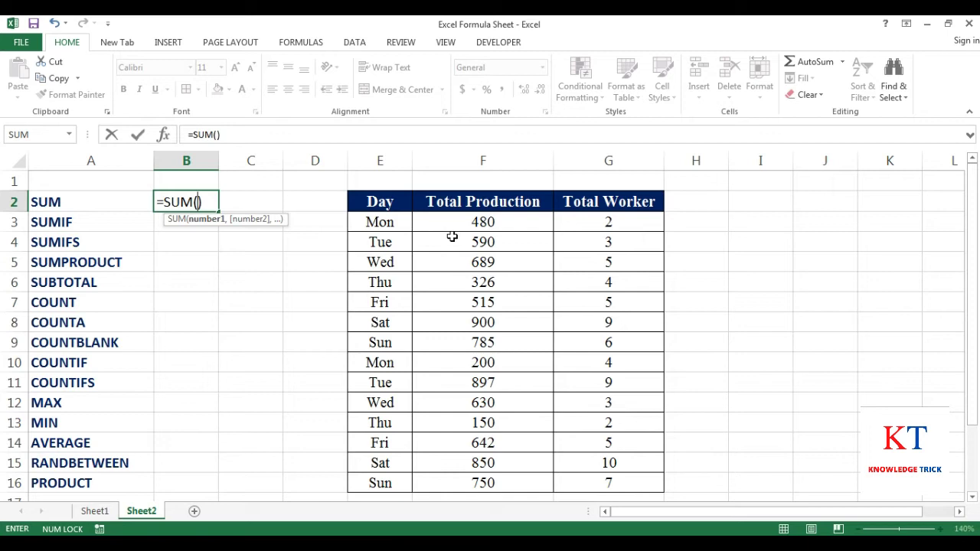
drag(456, 223, 466, 473)
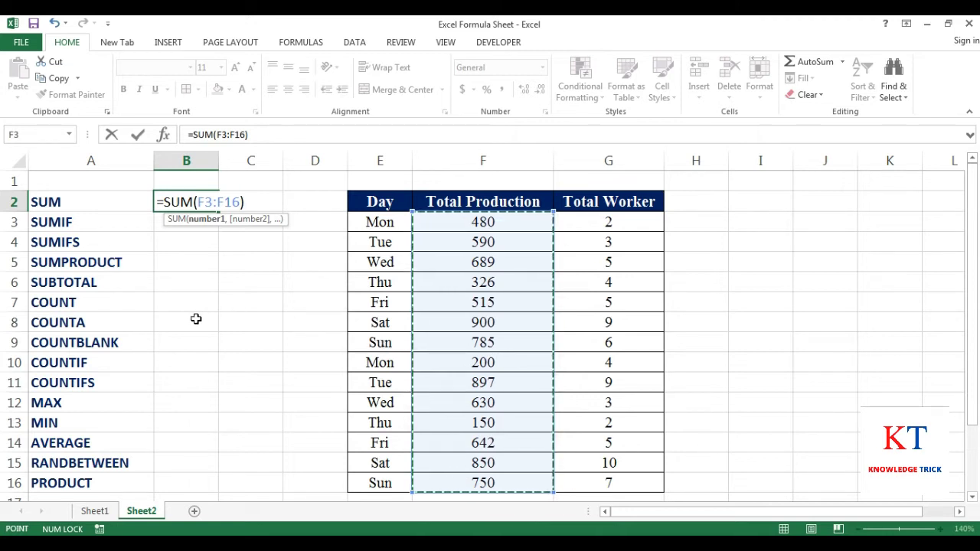
key(ctrl+Return)
key(Return)
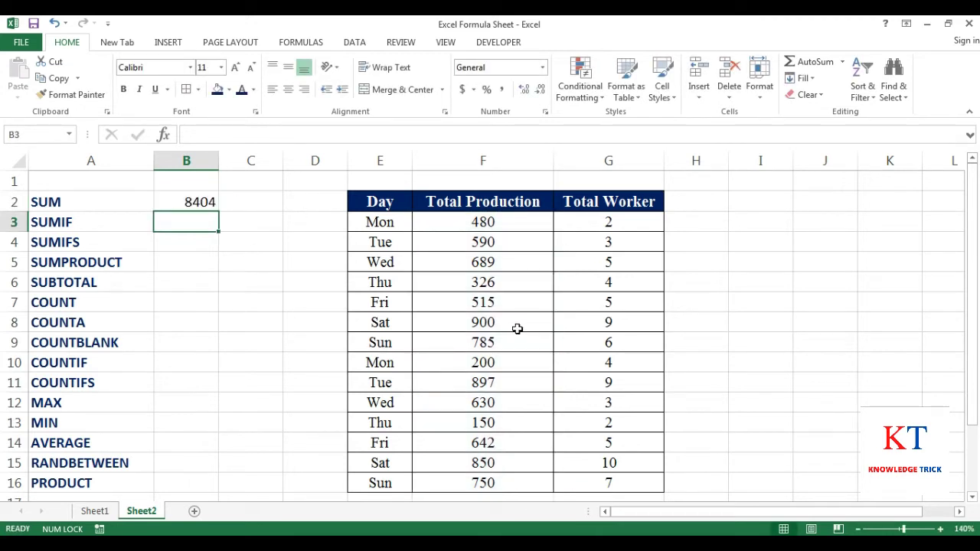
click(191, 195)
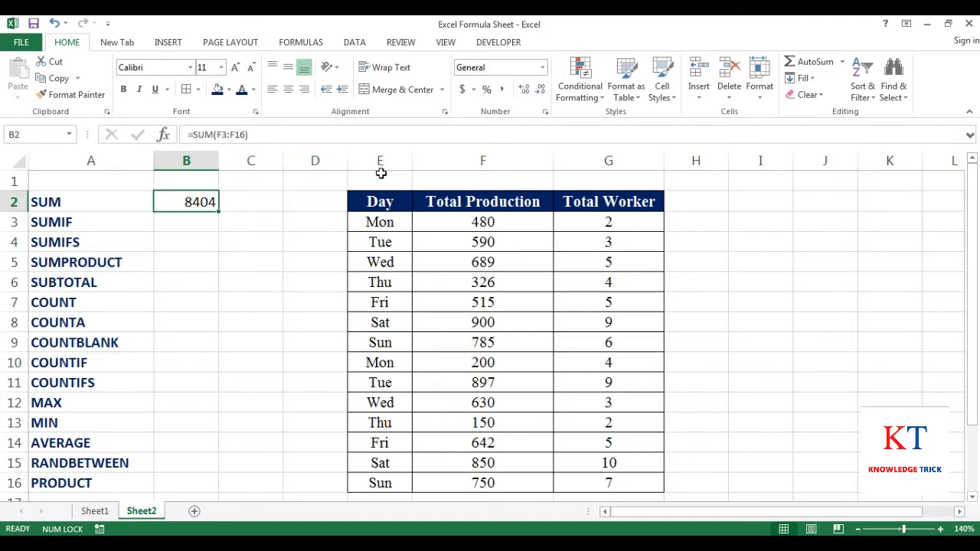
key(Delete)
text(=)
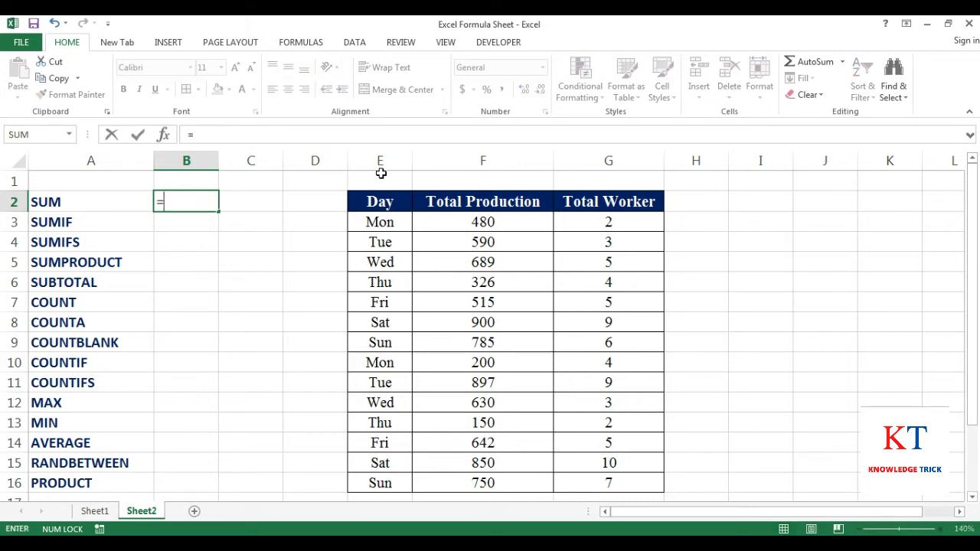
text(sum()
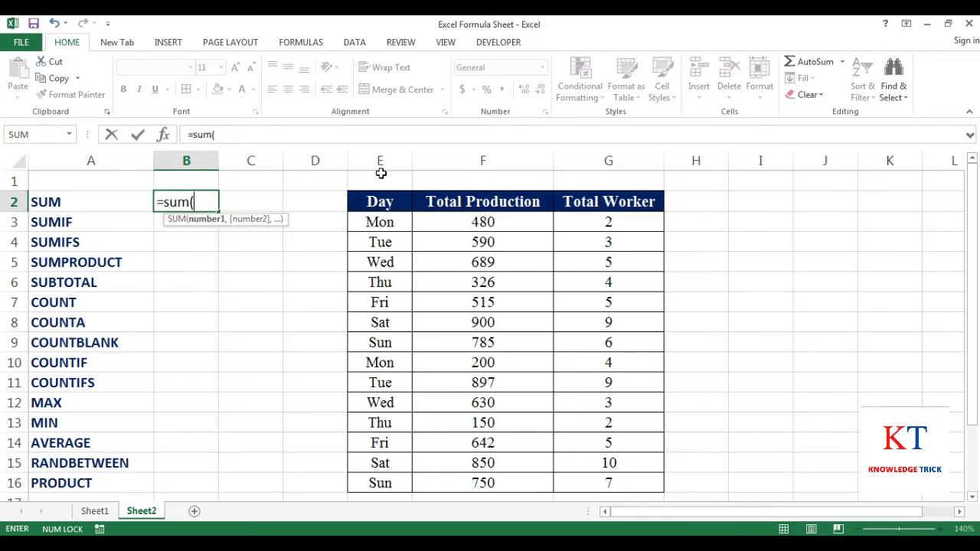
drag(493, 221, 483, 483)
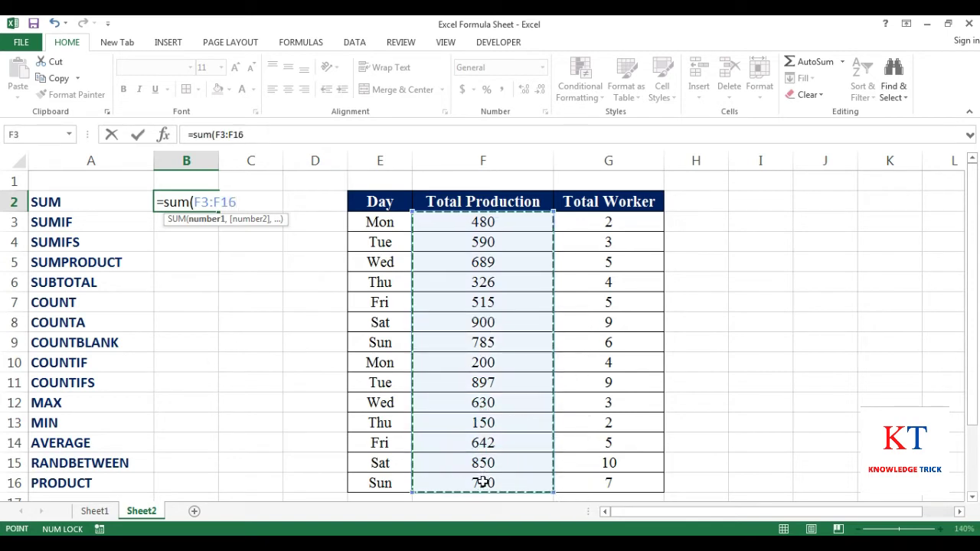
key(Return)
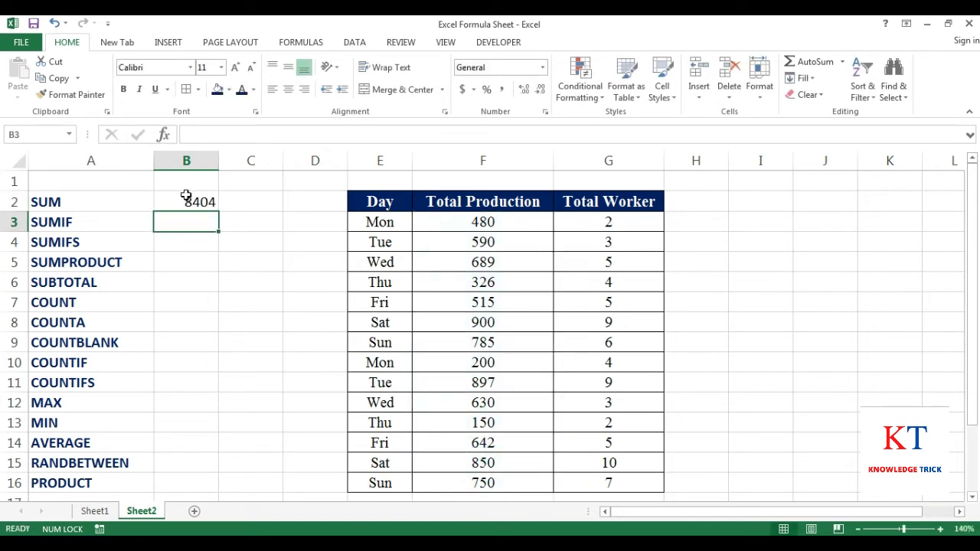
click(186, 201)
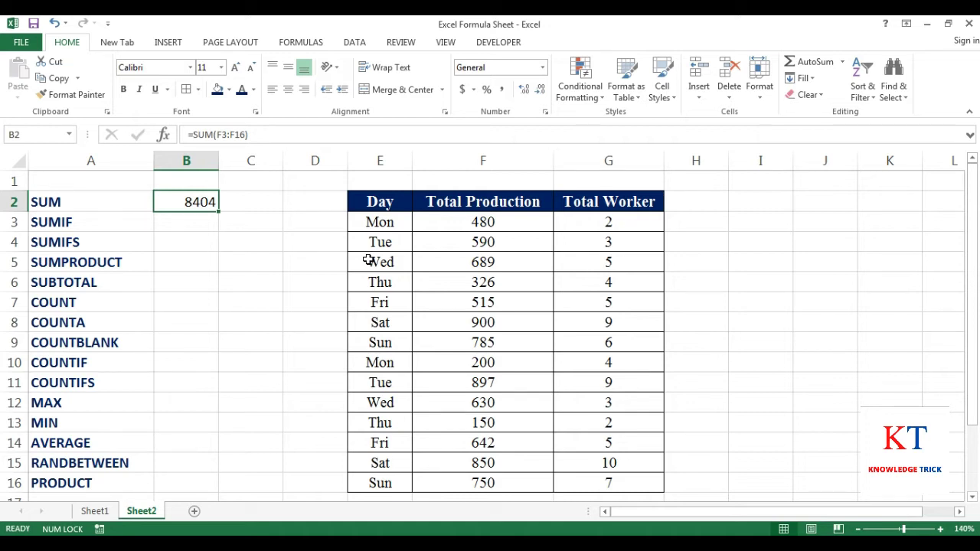
key(Right)
key(Left)
key(Down)
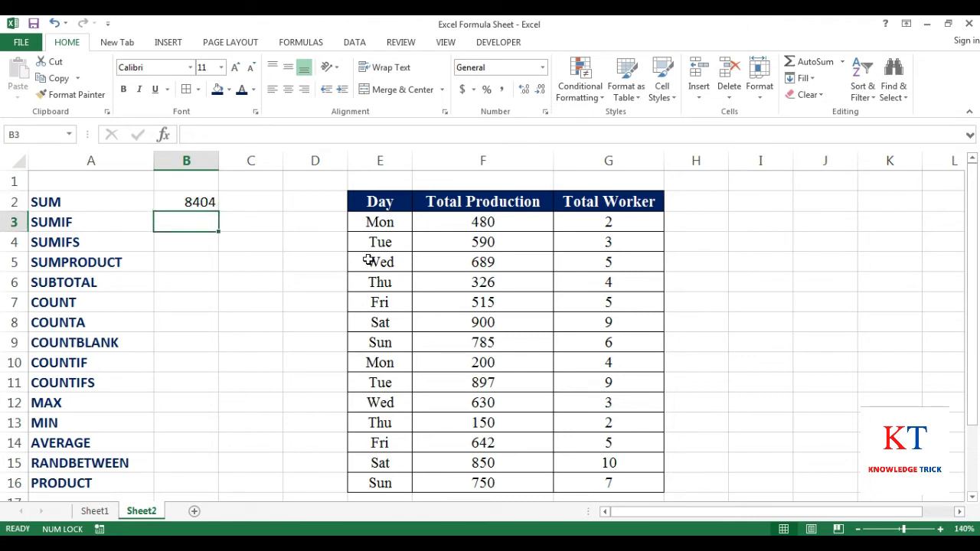
Enter a first SUMIF in B3 over F3:F16 with criterion "sun", which returns 0
text(=sum)
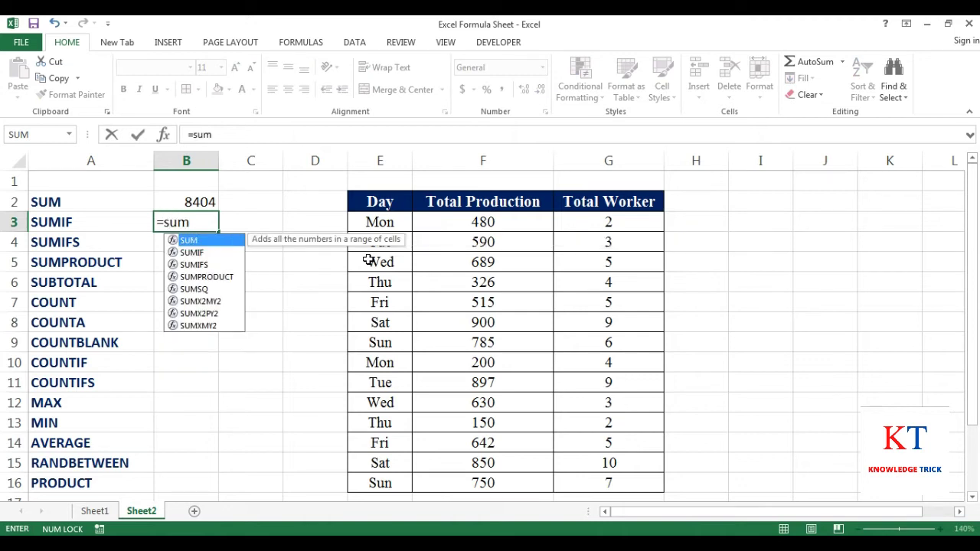
text(i)
key(Tab)
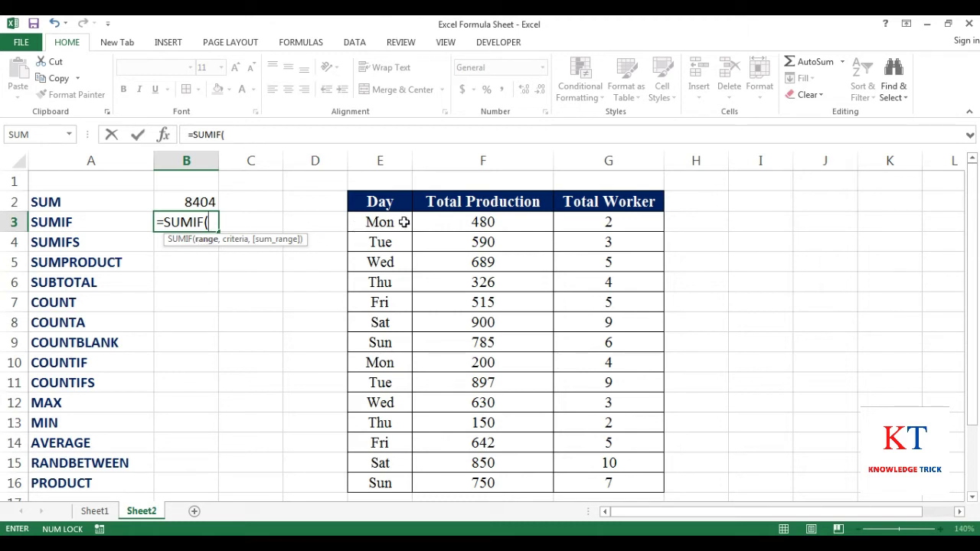
drag(446, 221, 457, 479)
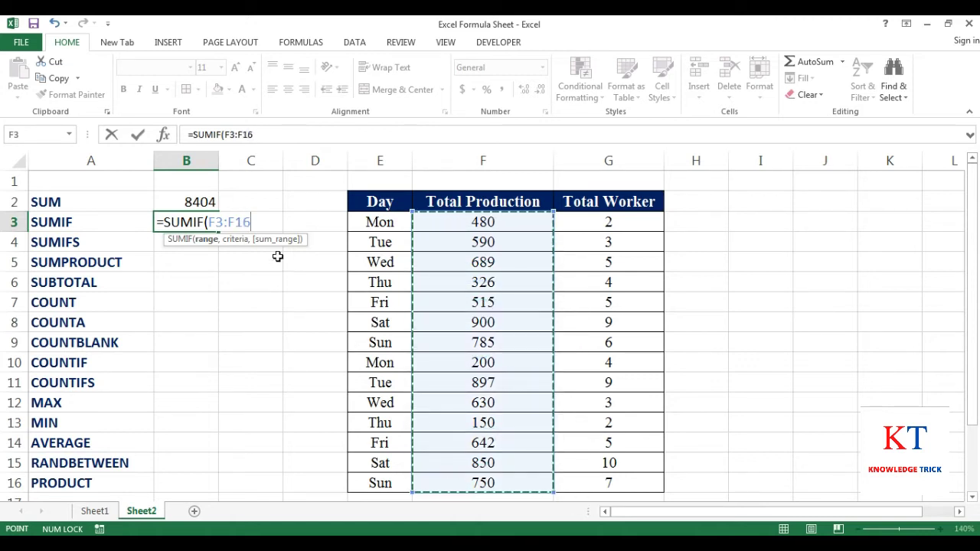
text(,)
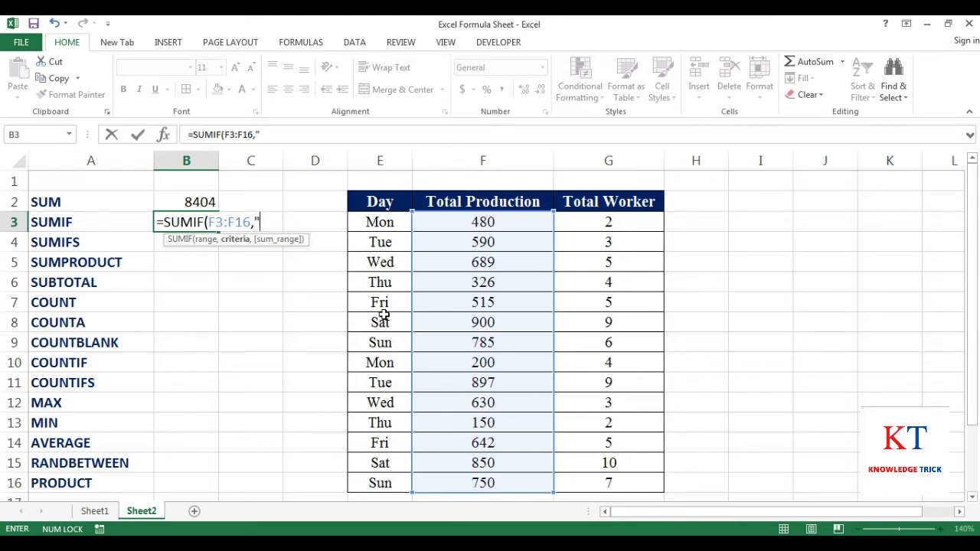
text(b)
key(BackSpace)
text(n)
key(Return)
Reopen B3's formula and erase it back to =SUMIF(
key(Up)
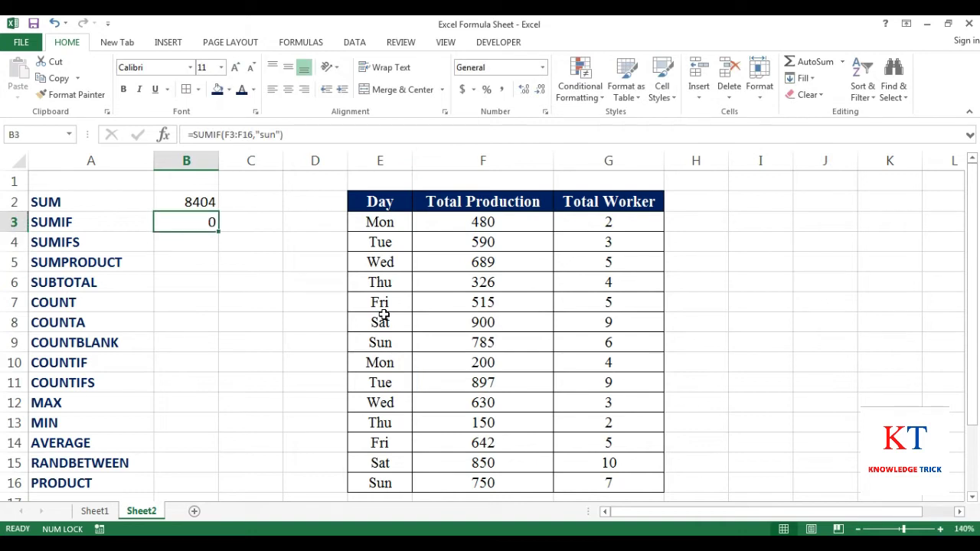
key(F2)
key(BackSpace)
key(BackSpace)
key(BackSpace)
key(BackSpace)
key(BackSpace)
key(BackSpace)
key(BackSpace)
key(BackSpace)
key(BackSpace)
key(BackSpace)
key(BackSpace)
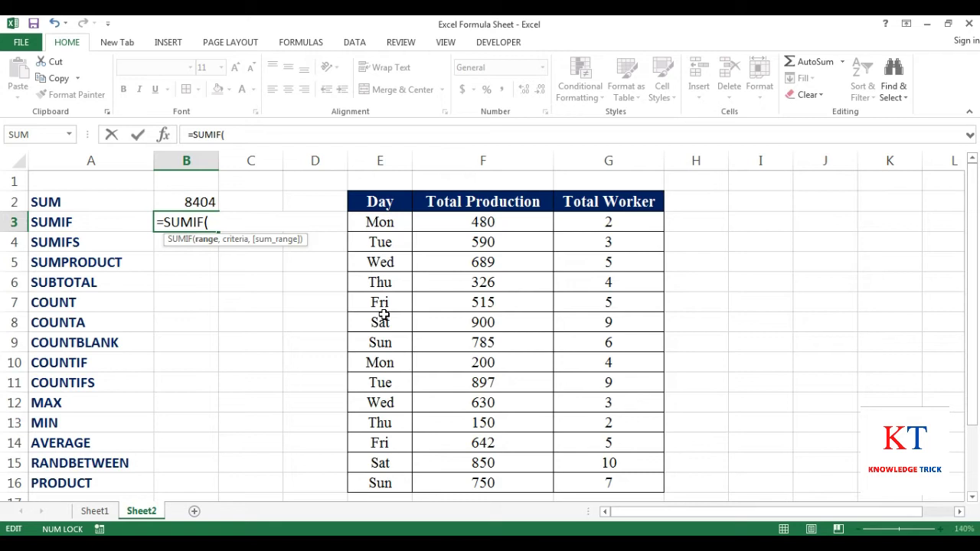
Complete B3 as =SUMIF(E3:E16,"sun",F3:F16) to total Sunday production, 1535
mouse_move(387, 222)
mouse_down()
mouse_move(377, 489)
mouse_move(378, 442)
mouse_up()
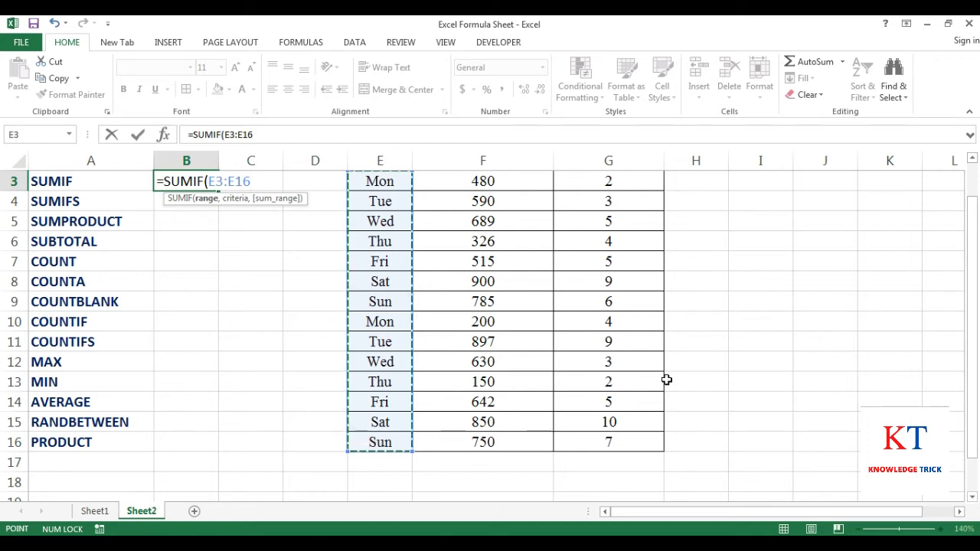
text(,)
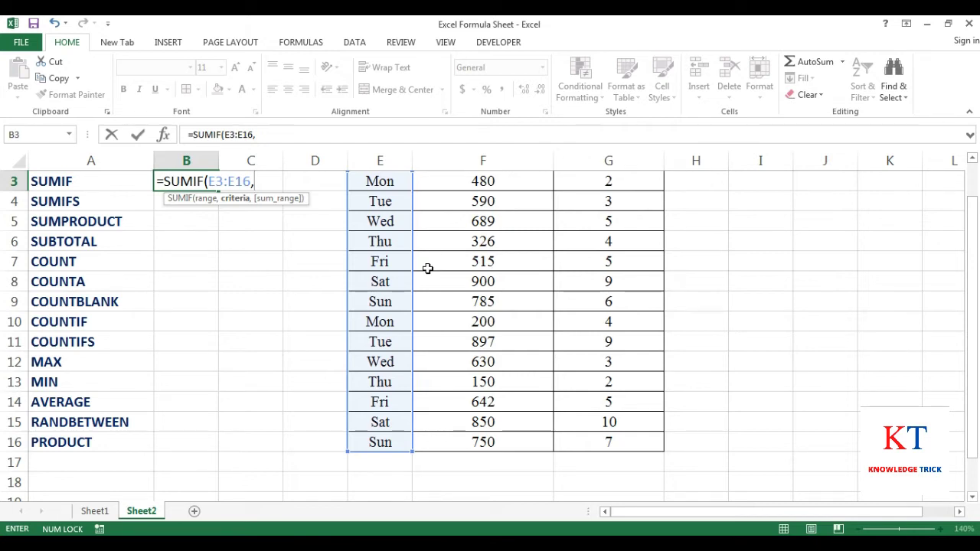
text("sun")
text(,)
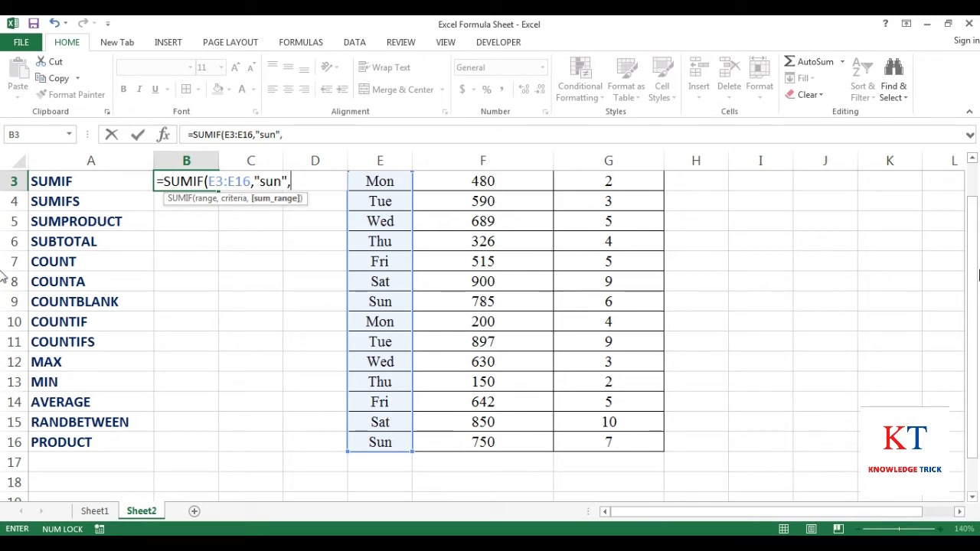
drag(972, 279, 973, 241)
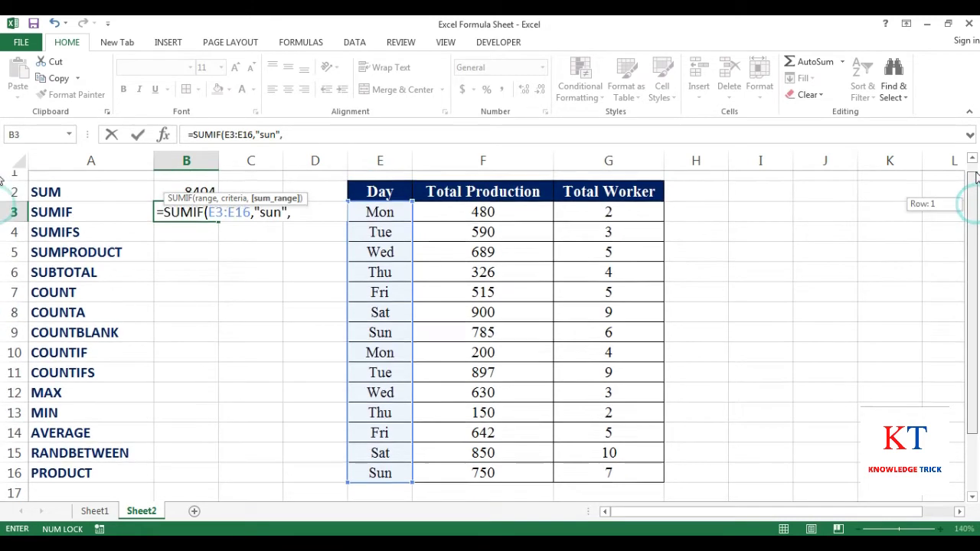
drag(488, 222, 483, 477)
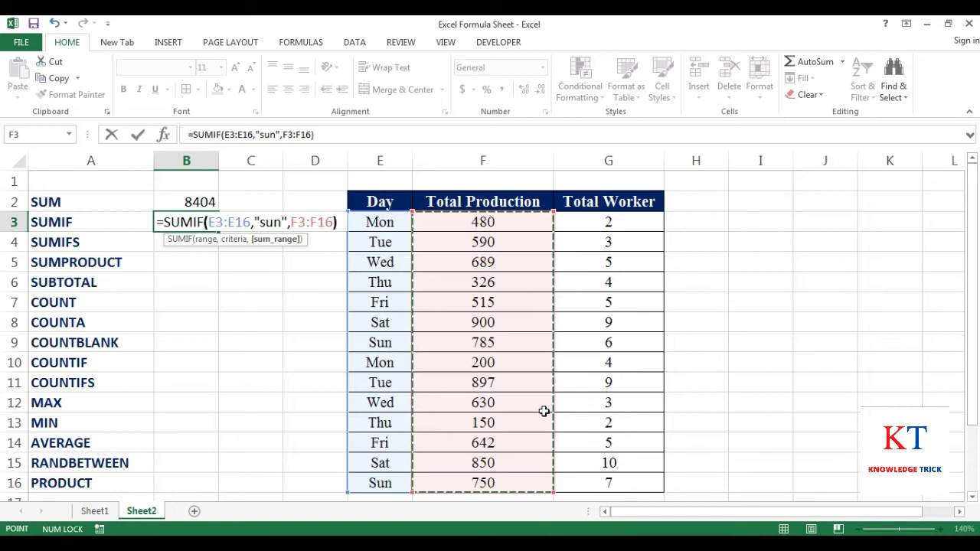
key(Return)
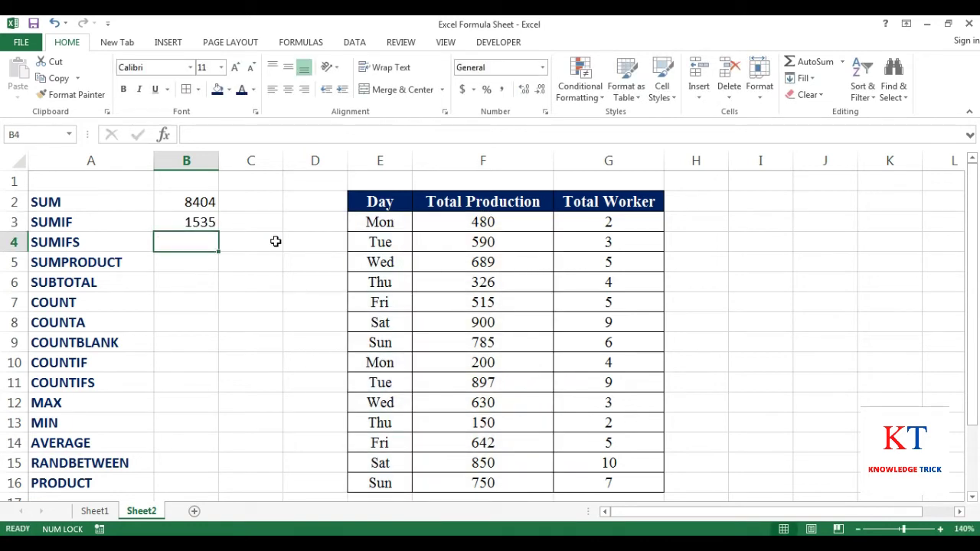
Review B3's formula and highlight the two Sun rows in the table
click(206, 221)
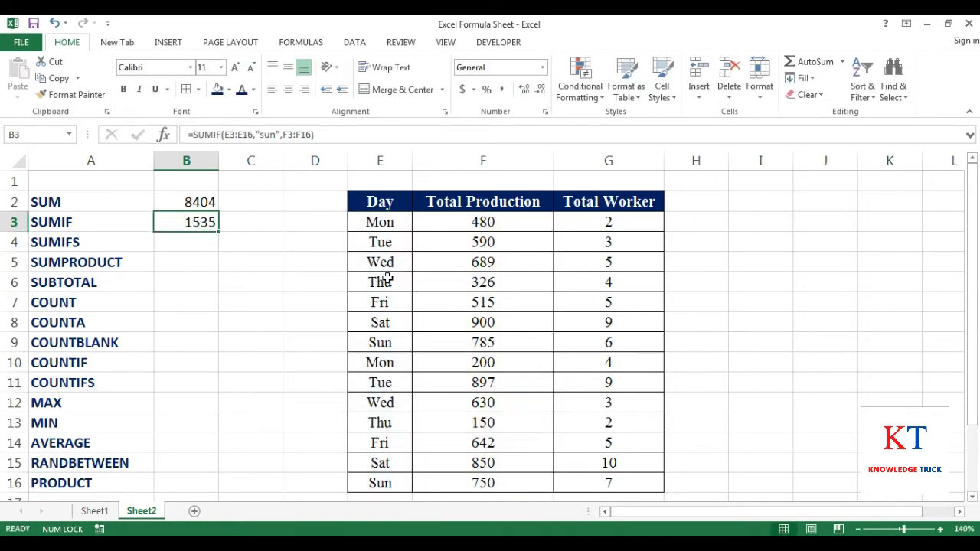
drag(380, 342, 580, 349)
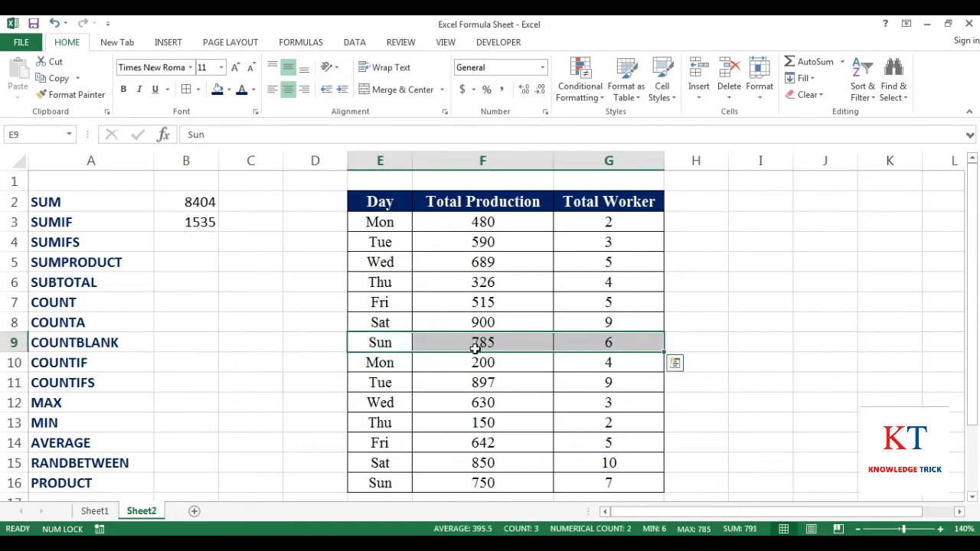
drag(383, 484, 572, 485)
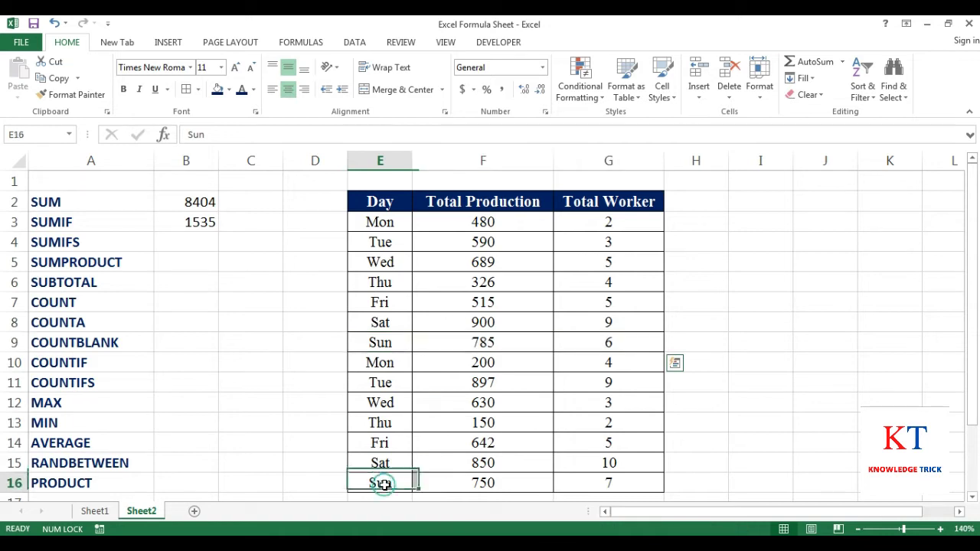
Enter 785 and 750 in I5:I6 and AutoSum them to 1535 in I7
click(770, 264)
text(785)
key(Return)
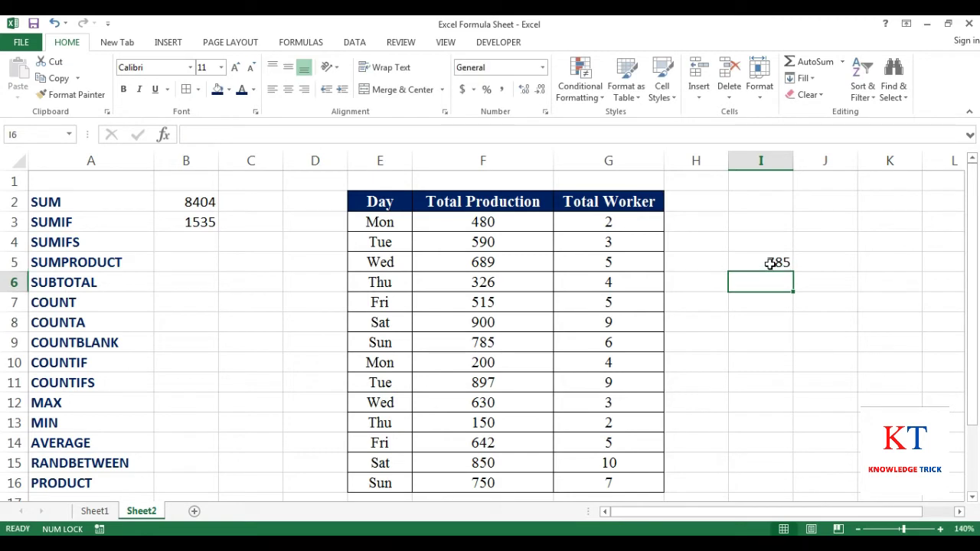
text(750)
key(Return)
key(Up)
key(Up)
key(shift+Down)
key(shift+Down)
click(816, 63)
click(761, 287)
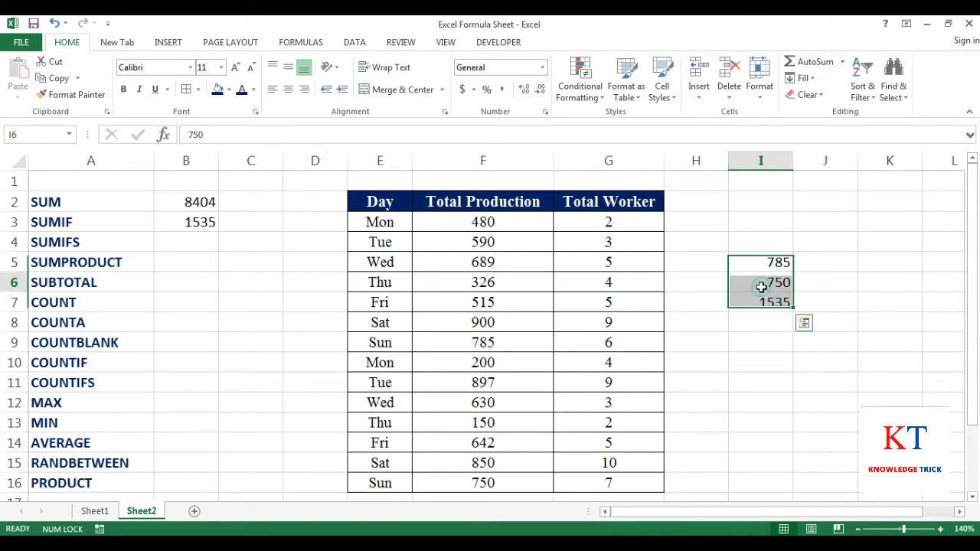
click(208, 225)
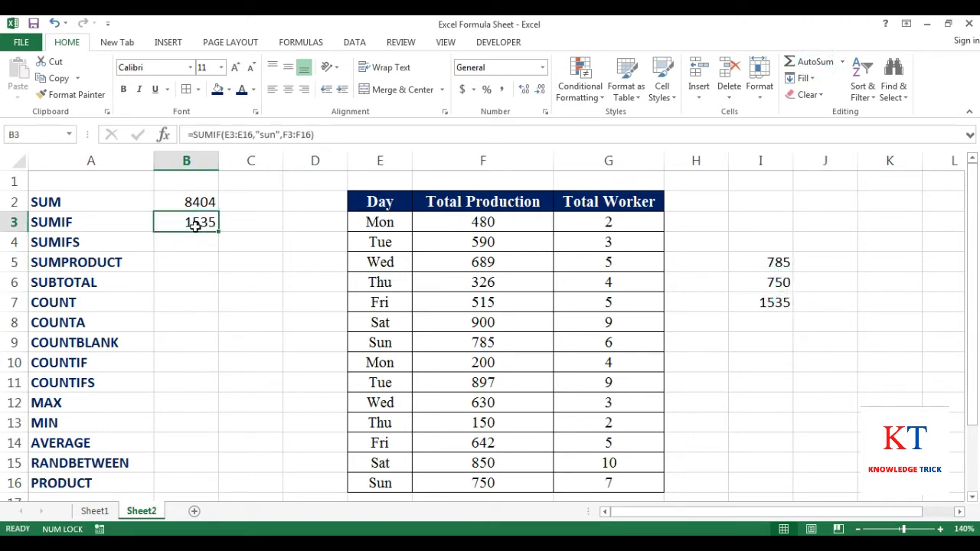
Try swapping B3's SUMIF range to F3:F6, then undo back to 1535
double_click(191, 223)
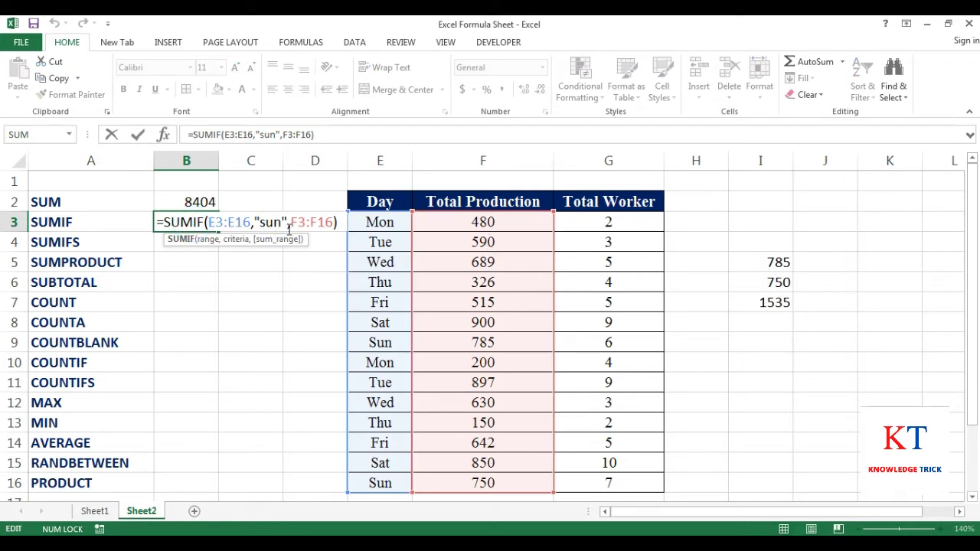
click(205, 243)
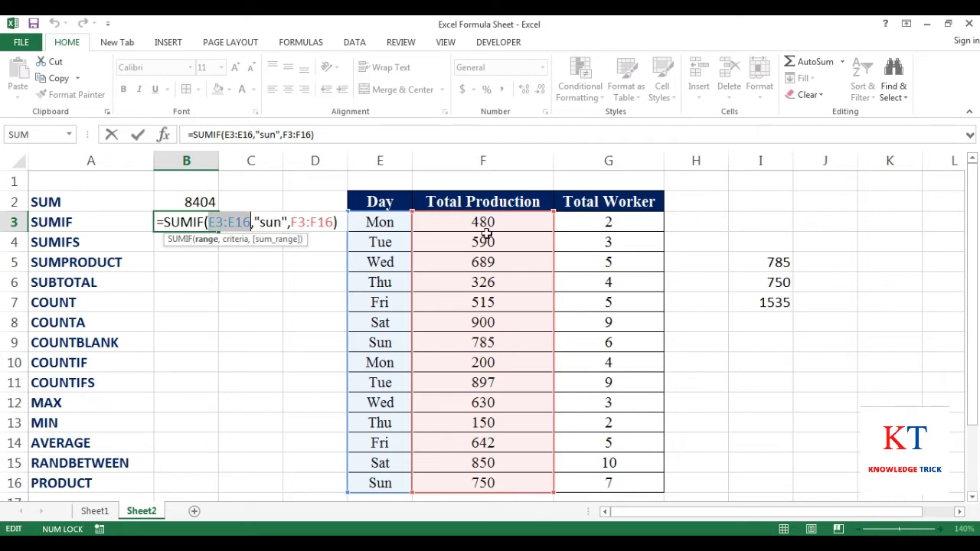
mouse_move(485, 220)
mouse_down()
mouse_move(481, 284)
mouse_move(481, 268)
mouse_up()
key(Return)
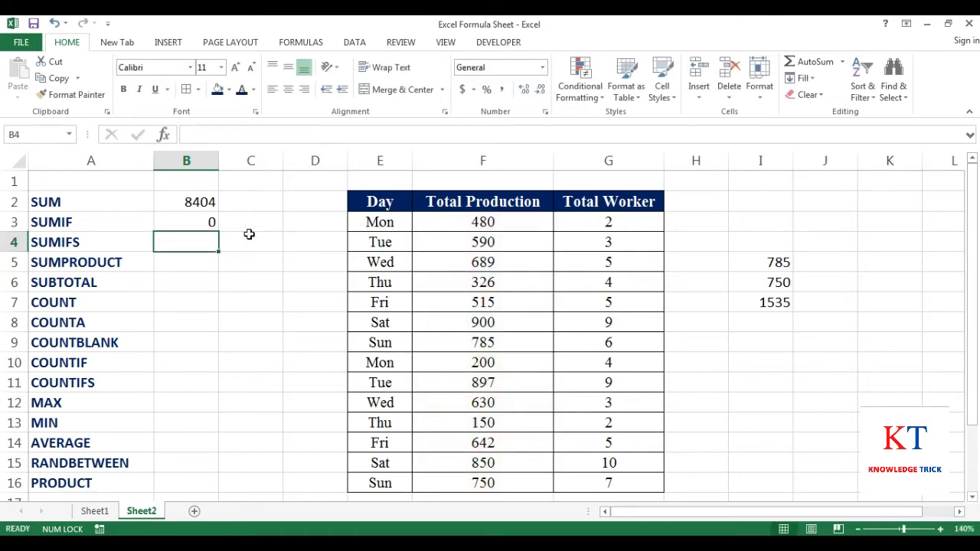
key(ctrl+z)
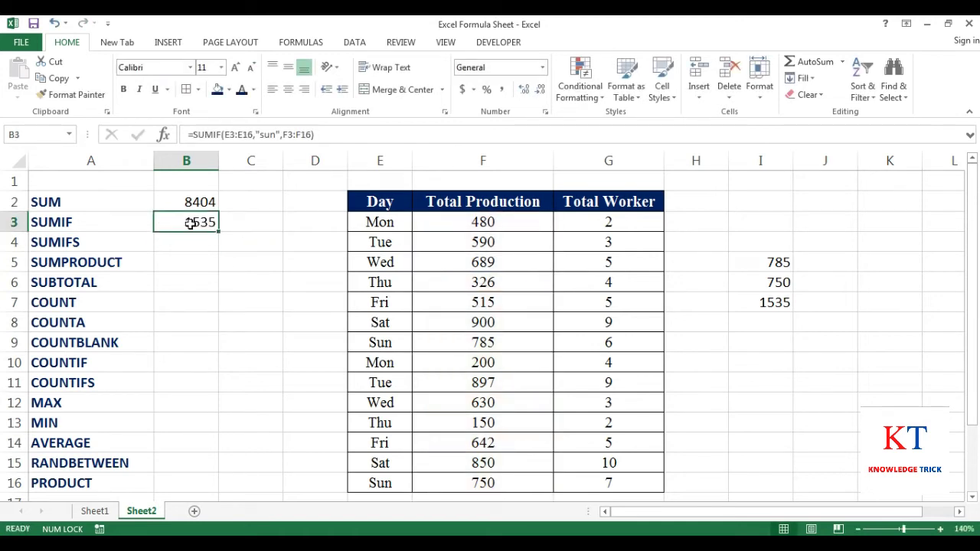
Replace the "sun" criterion with "mon" so B3 shows 680
double_click(189, 223)
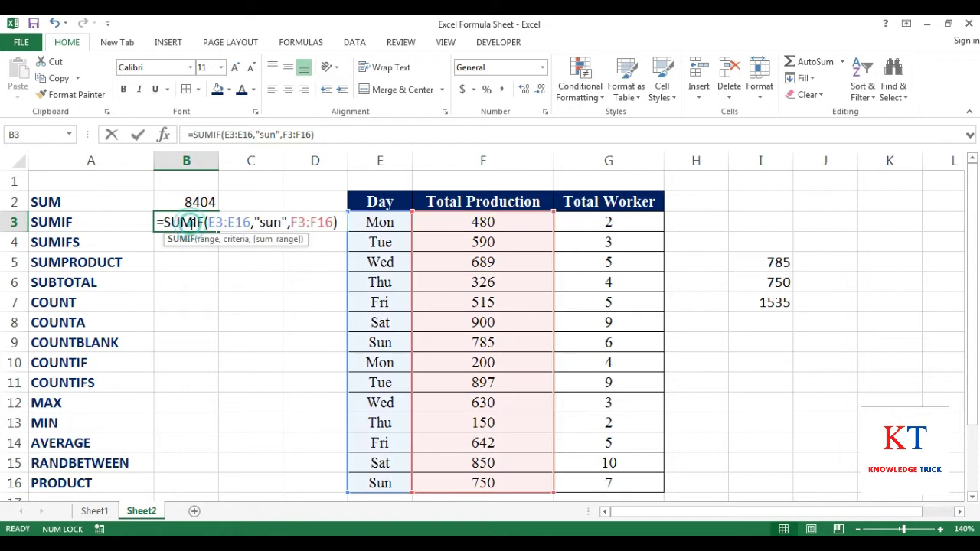
click(274, 221)
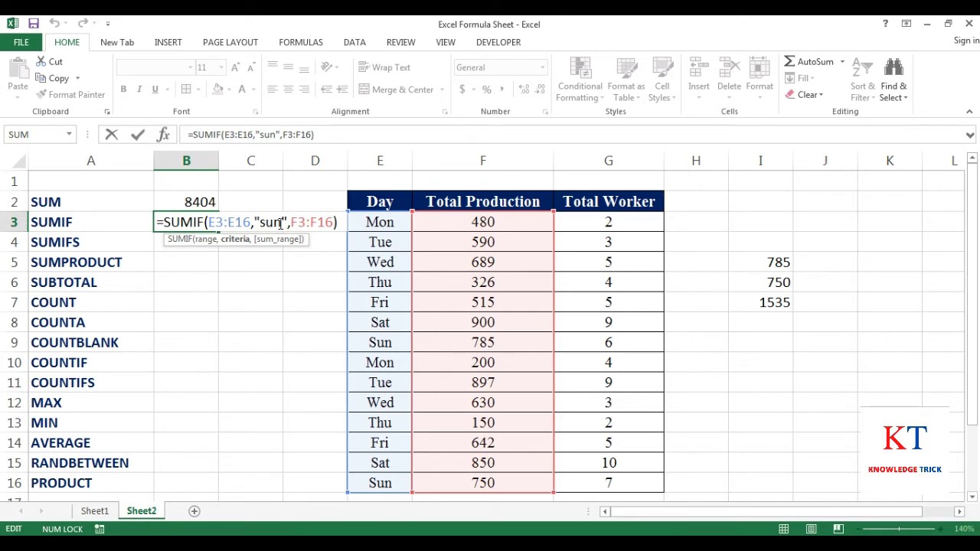
key(BackSpace)
key(BackSpace)
key(BackSpace)
text(mon)
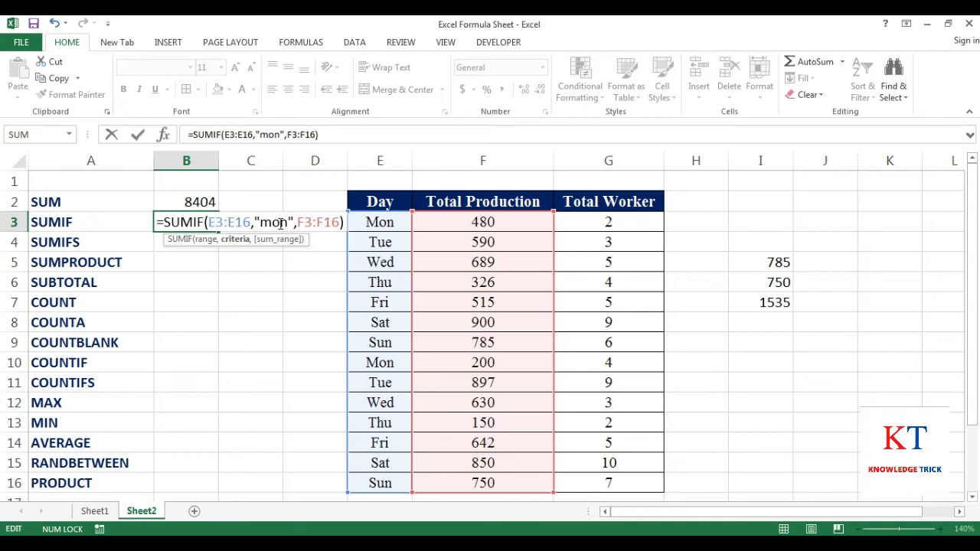
key(Return)
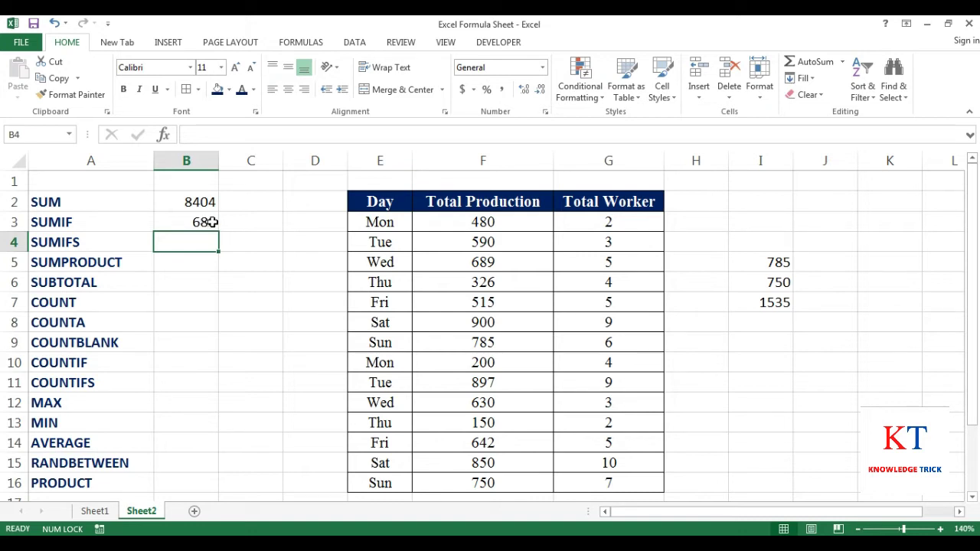
click(250, 219)
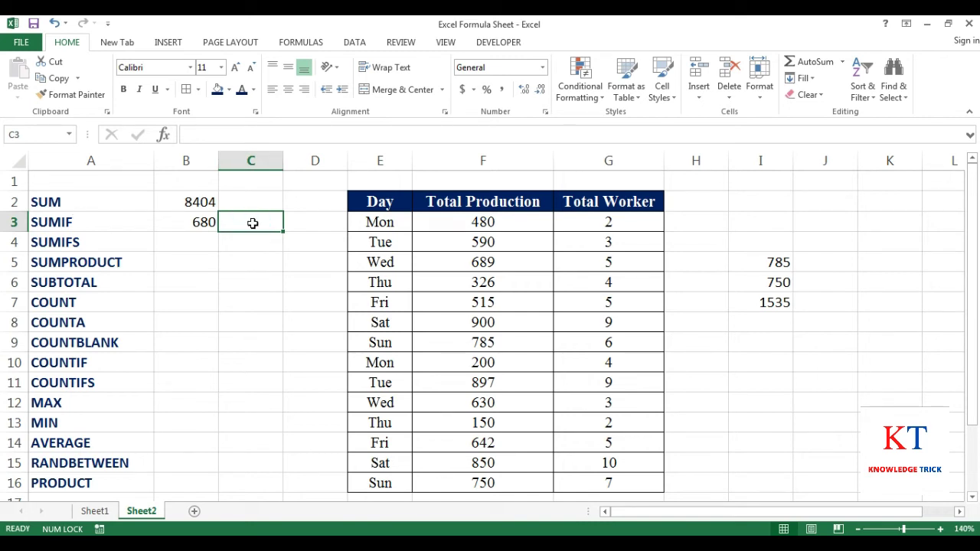
Change B3 to =SUMIF(E3:E16,C3,F3:F16) so its criterion comes from C3
double_click(195, 222)
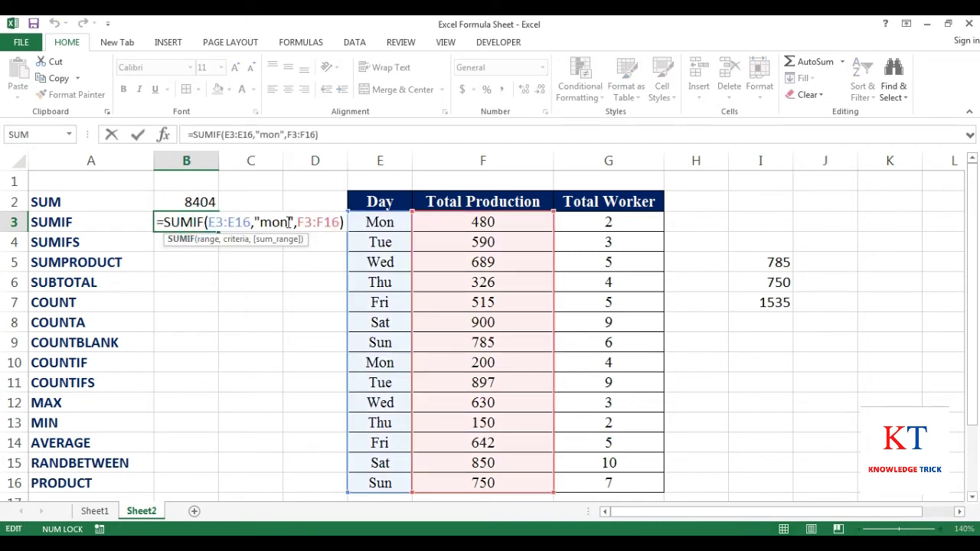
key(BackSpace)
key(BackSpace)
key(BackSpace)
key(BackSpace)
key(BackSpace)
text(c)
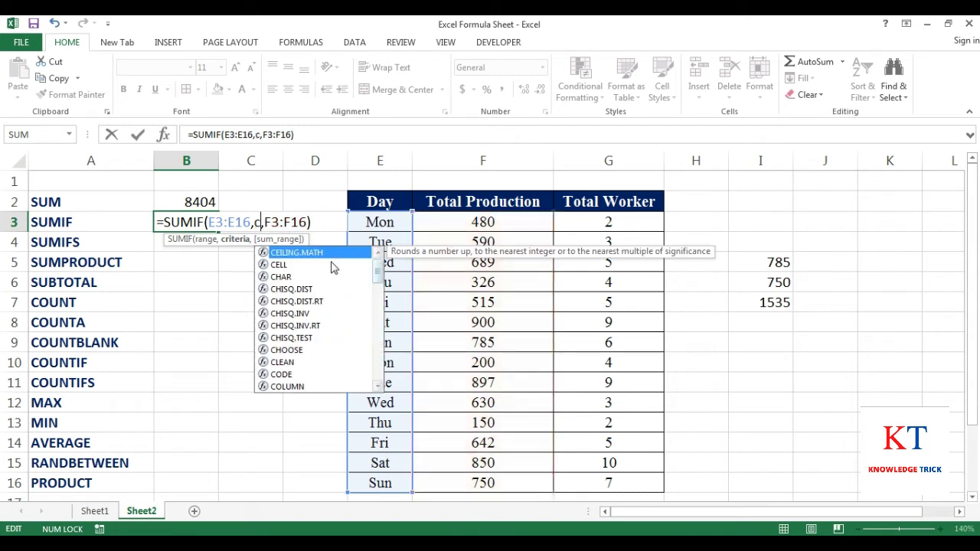
text(3)
key(Return)
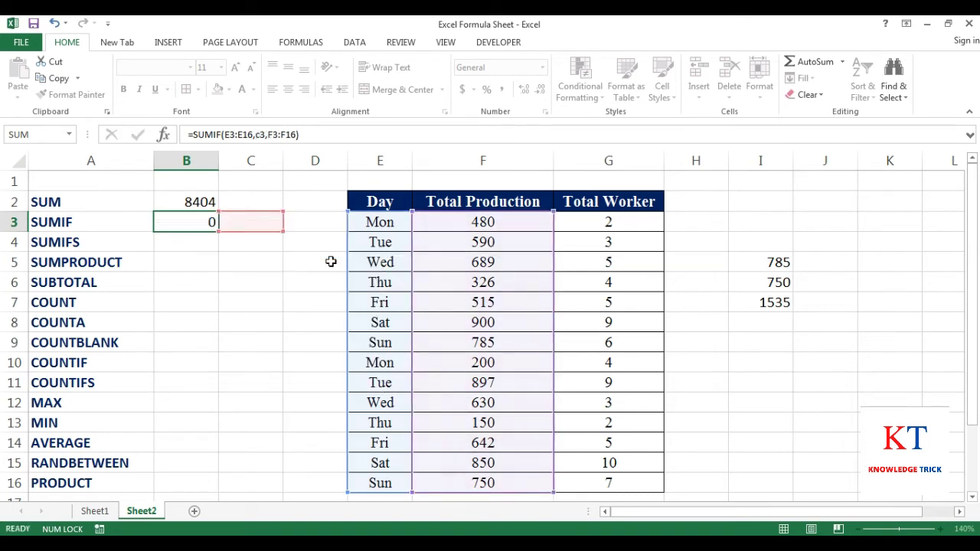
Enter sat in C3 and check the two Saturday rows against B3's 1750
click(271, 227)
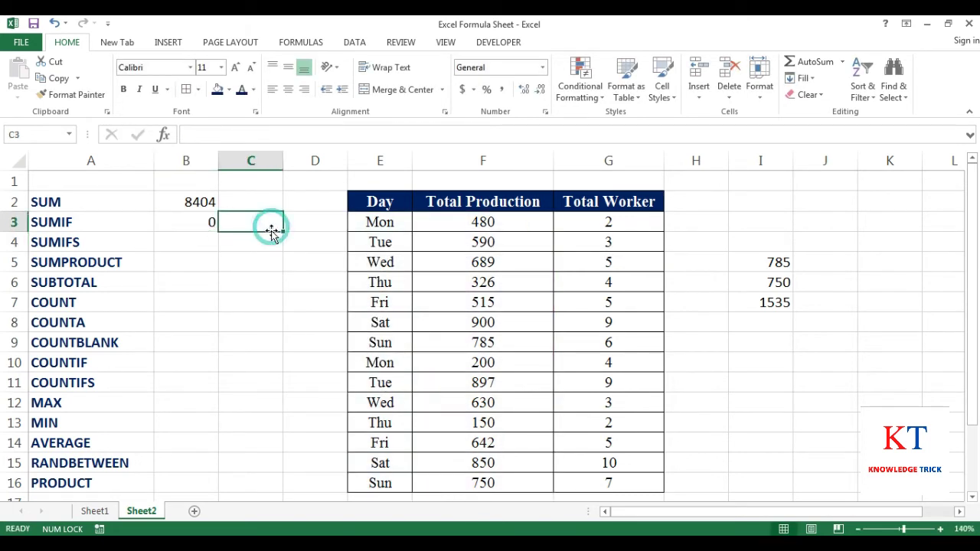
text(sat)
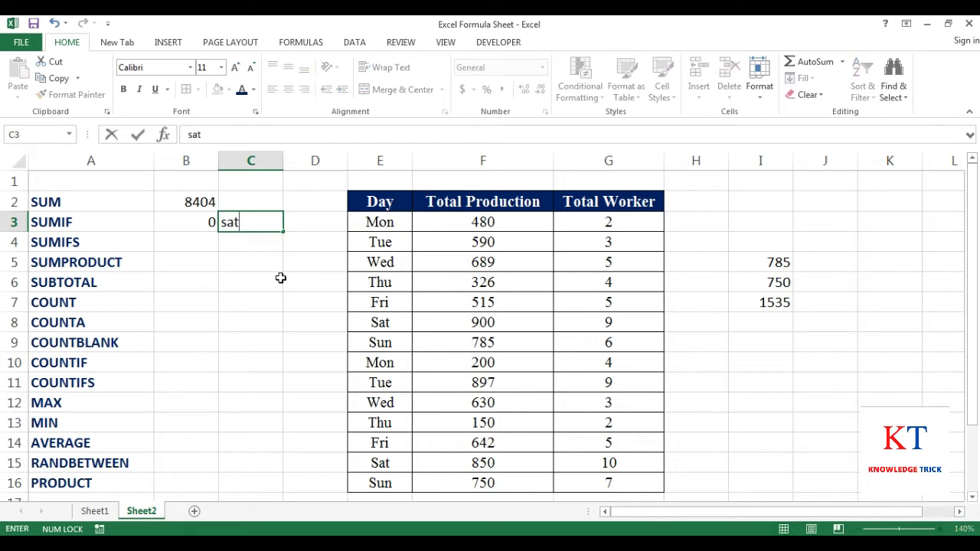
key(Return)
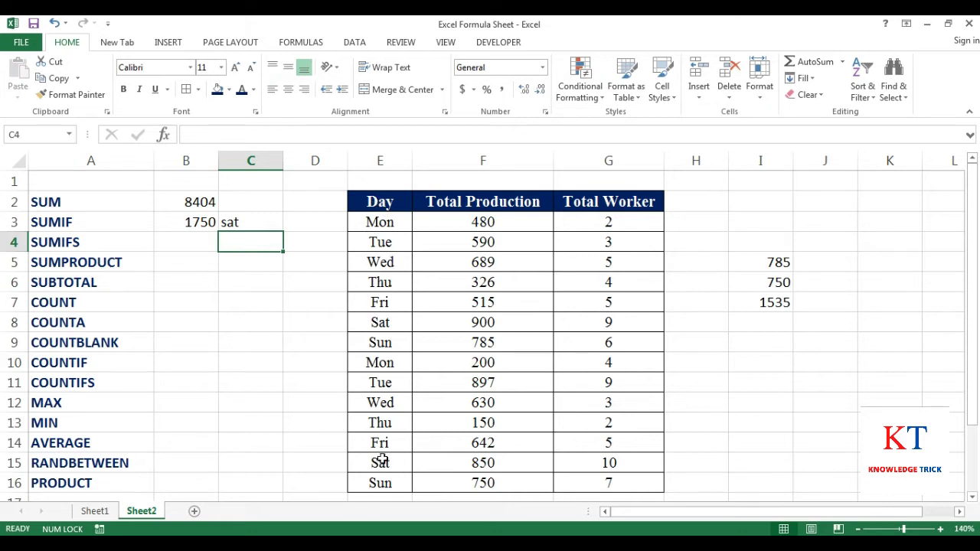
drag(383, 463, 449, 458)
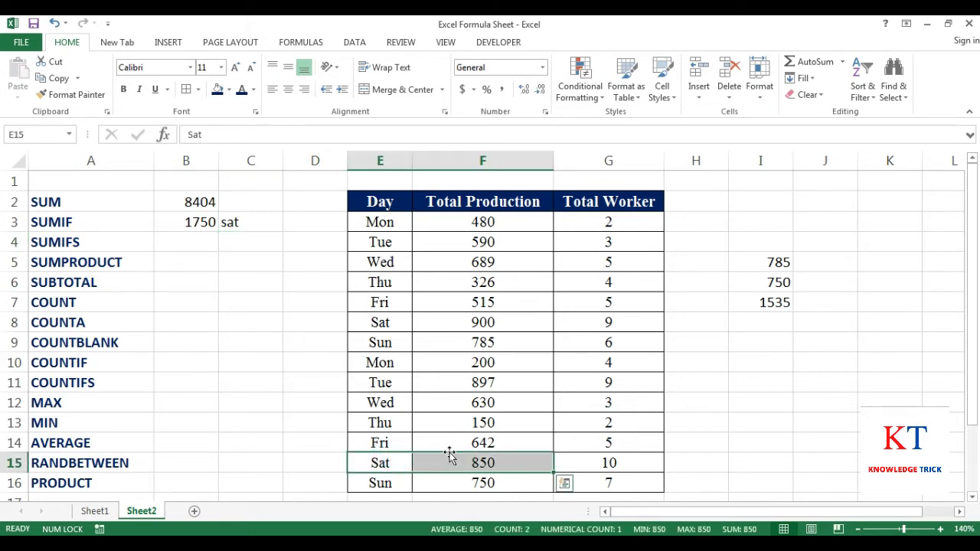
drag(408, 324, 464, 323)
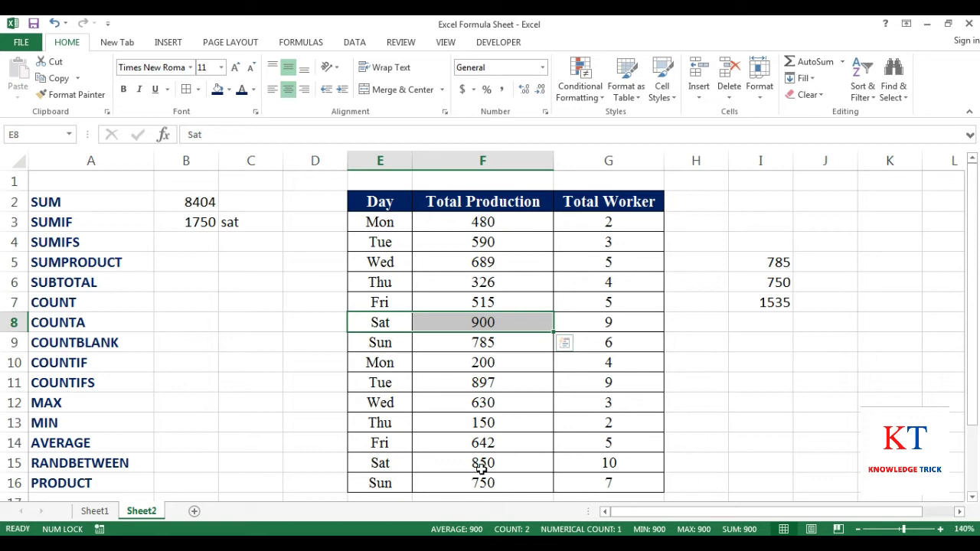
click(193, 222)
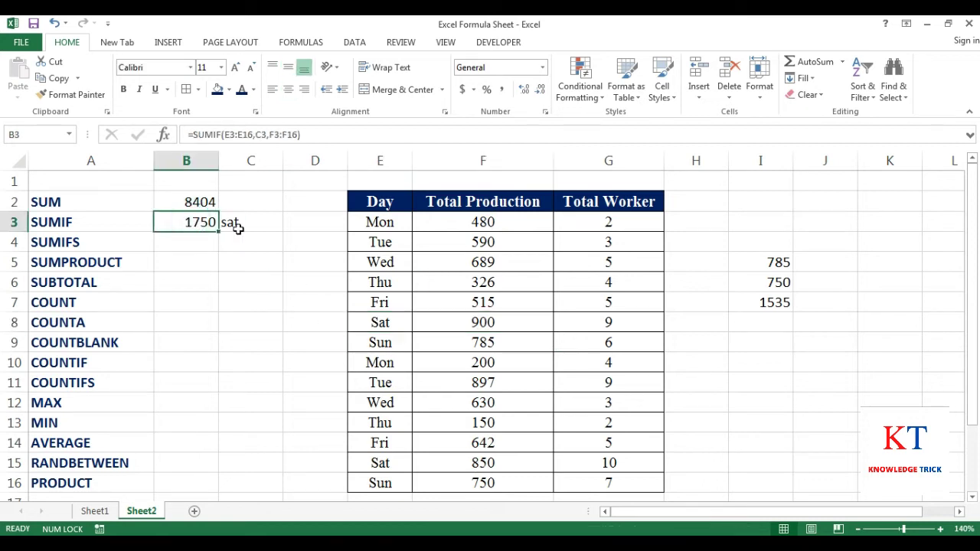
click(245, 222)
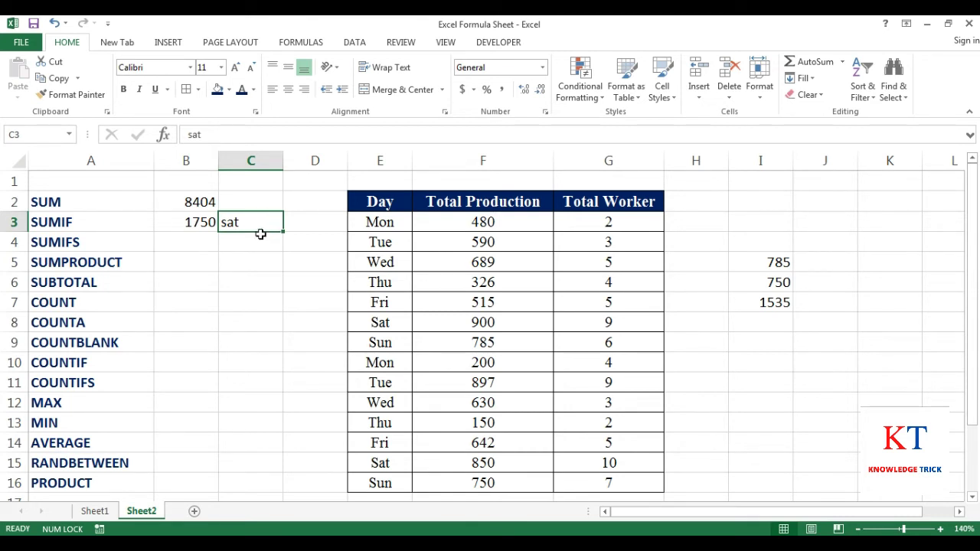
click(193, 224)
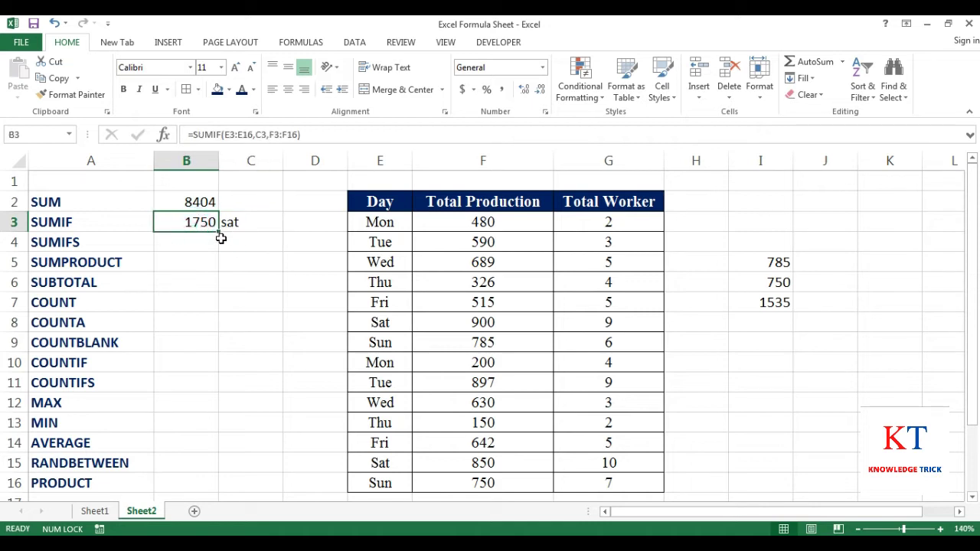
click(186, 247)
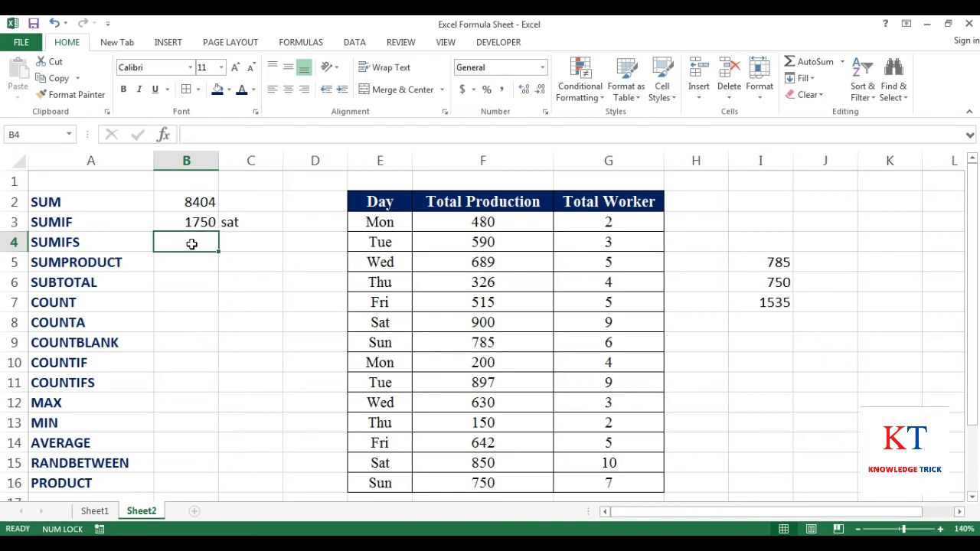
drag(380, 201, 571, 334)
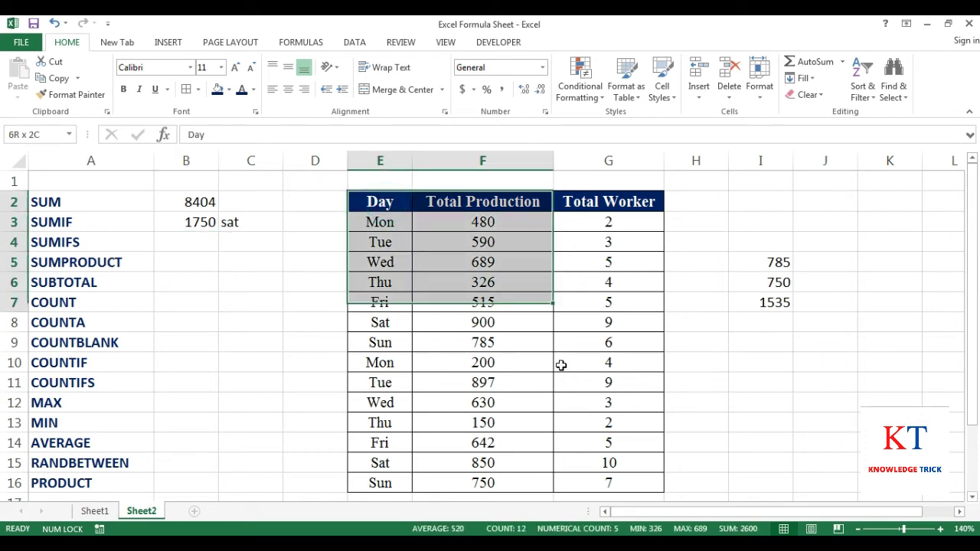
click(575, 338)
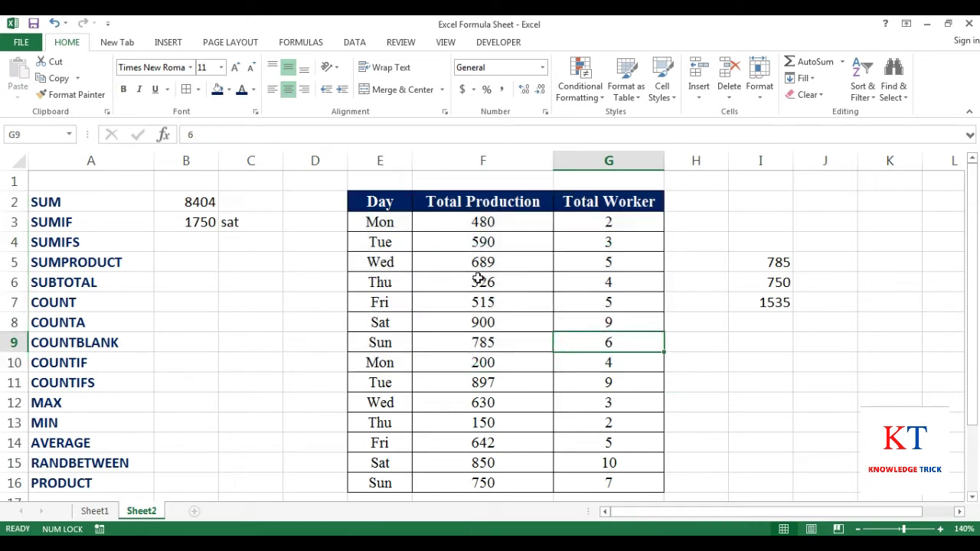
click(381, 345)
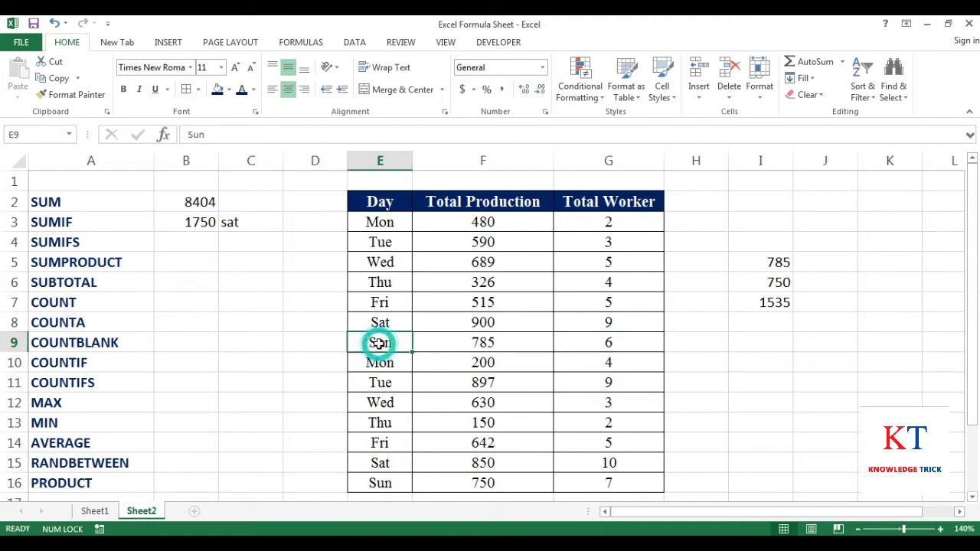
click(592, 347)
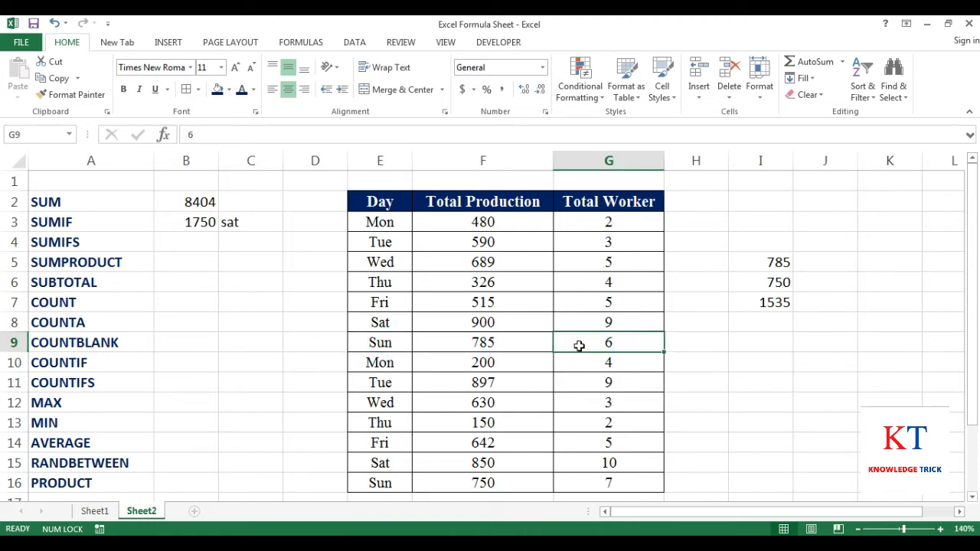
click(408, 347)
click(628, 341)
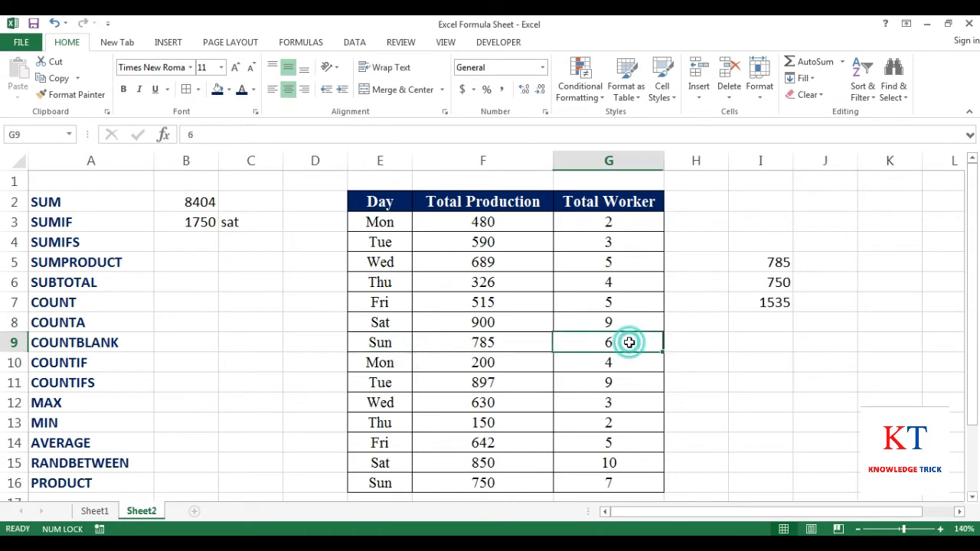
click(490, 342)
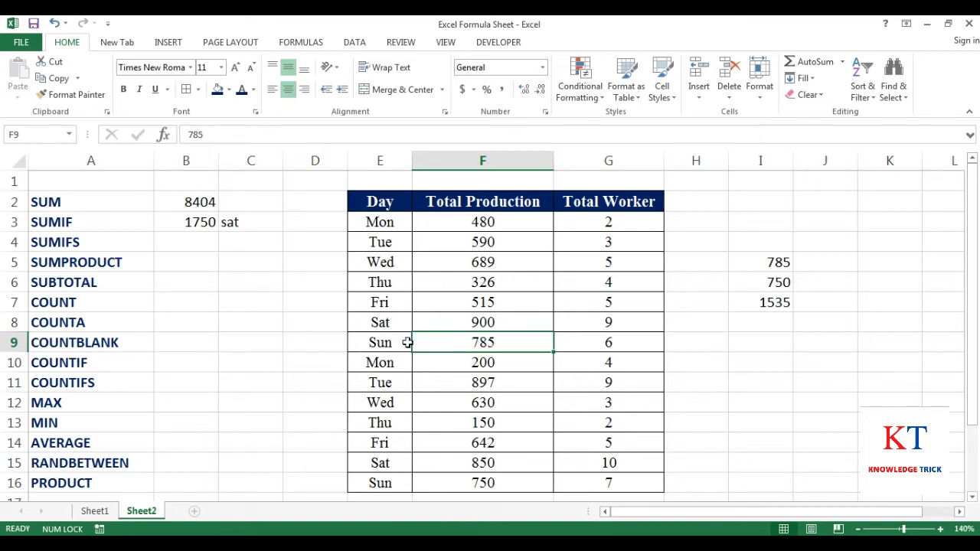
click(169, 243)
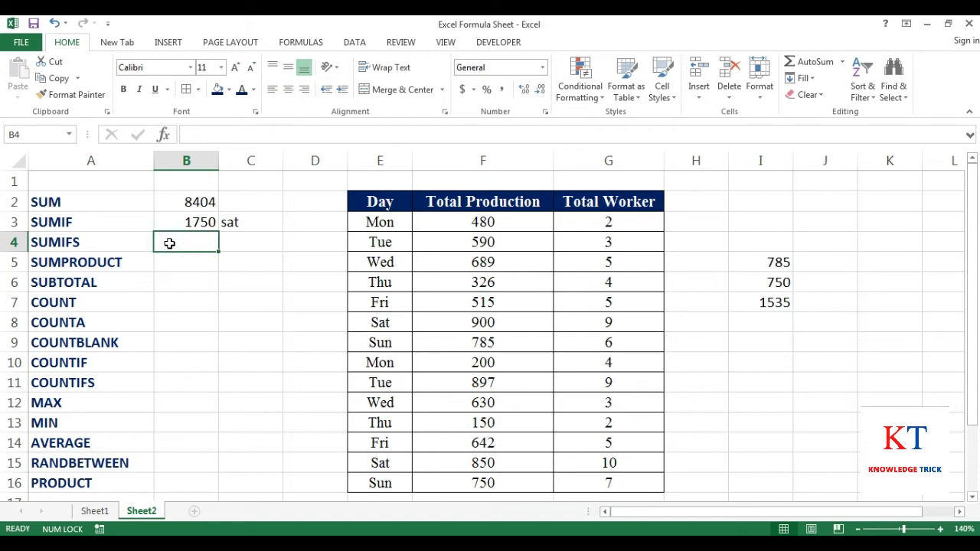
Build =SUMIFS(F3:F16,E3:E16,"sun",G3:G16,">5") in B4, giving 1535
text(=sumifs)
key(Tab)
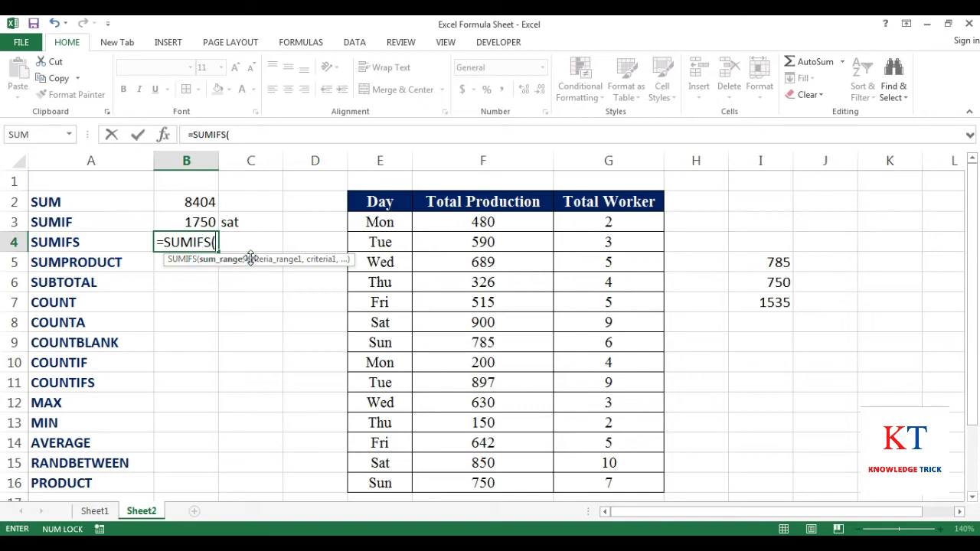
drag(456, 222, 478, 483)
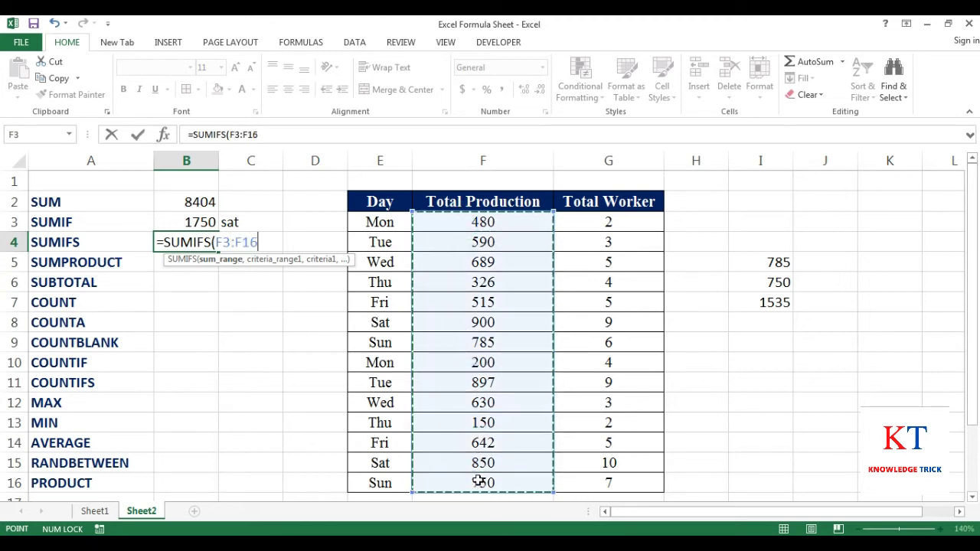
text(,)
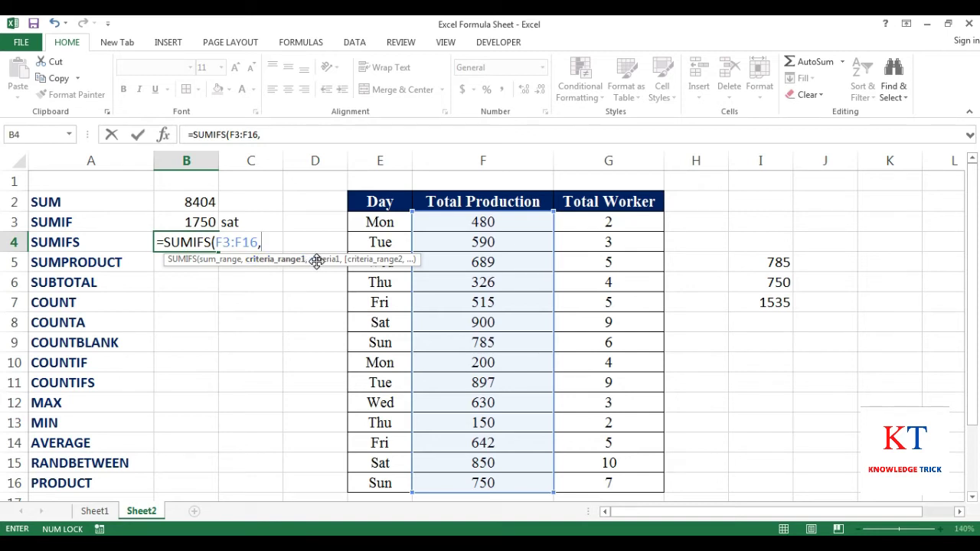
drag(376, 221, 382, 484)
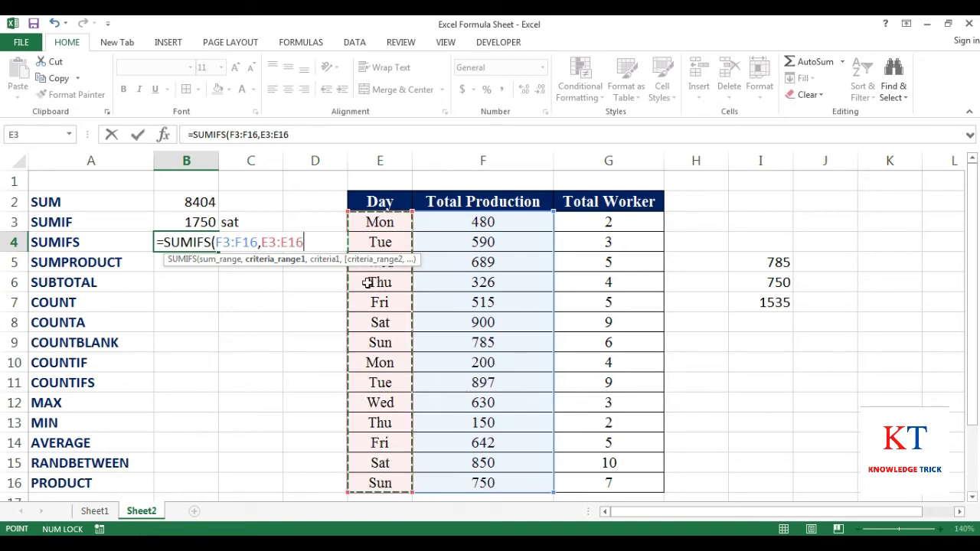
text(,"sun)
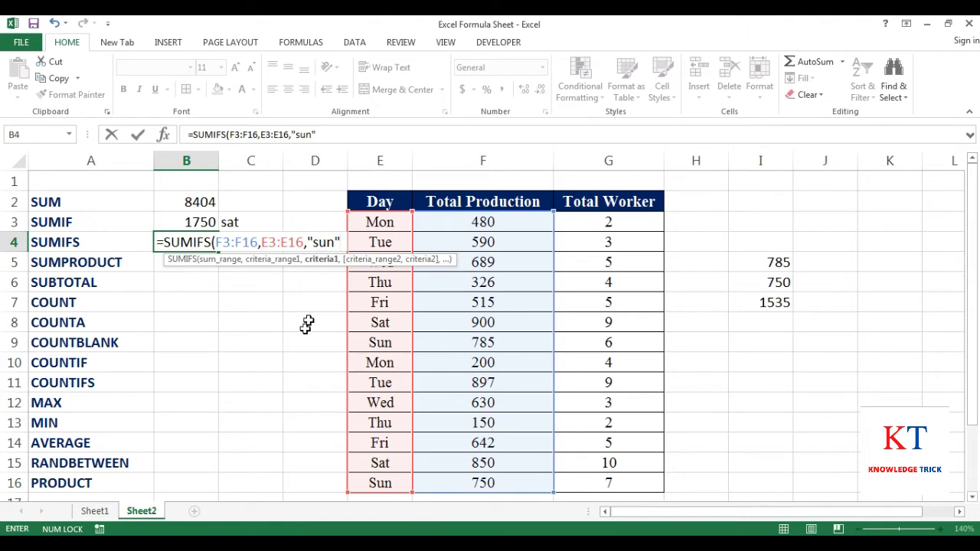
text(,)
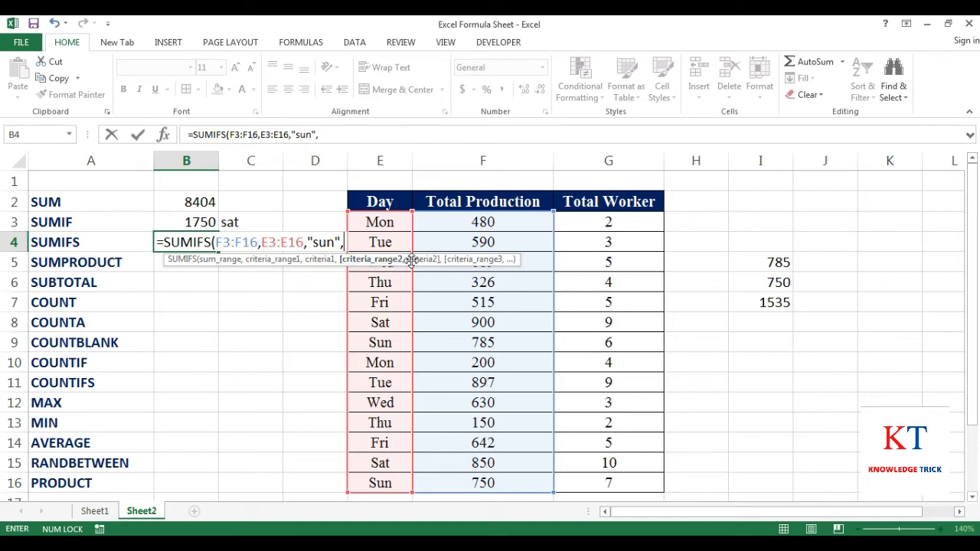
drag(595, 221, 611, 487)
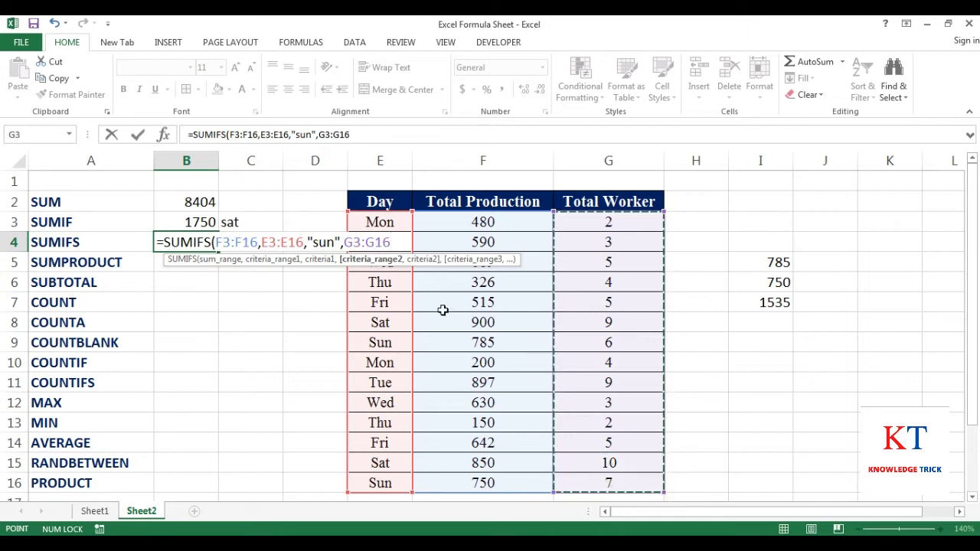
text(,">)
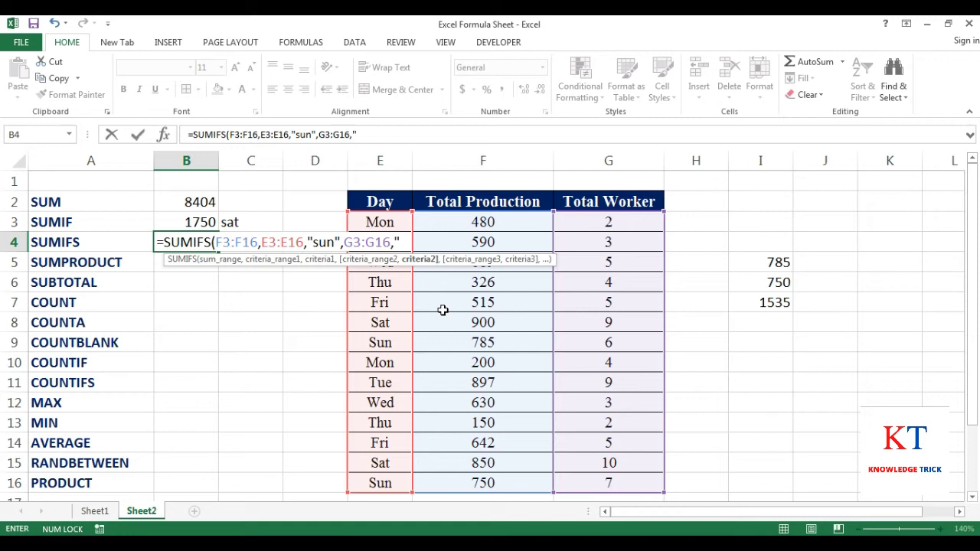
text(5)
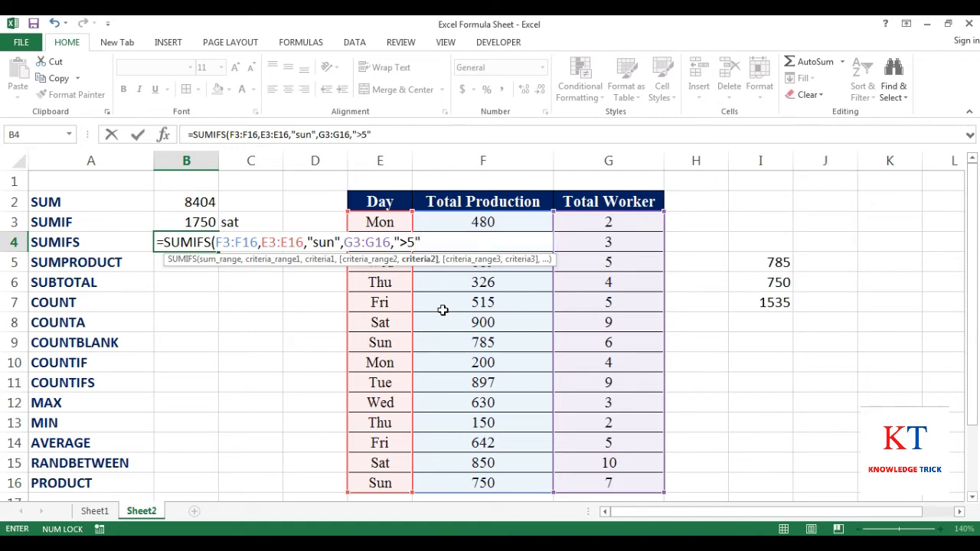
key(Return)
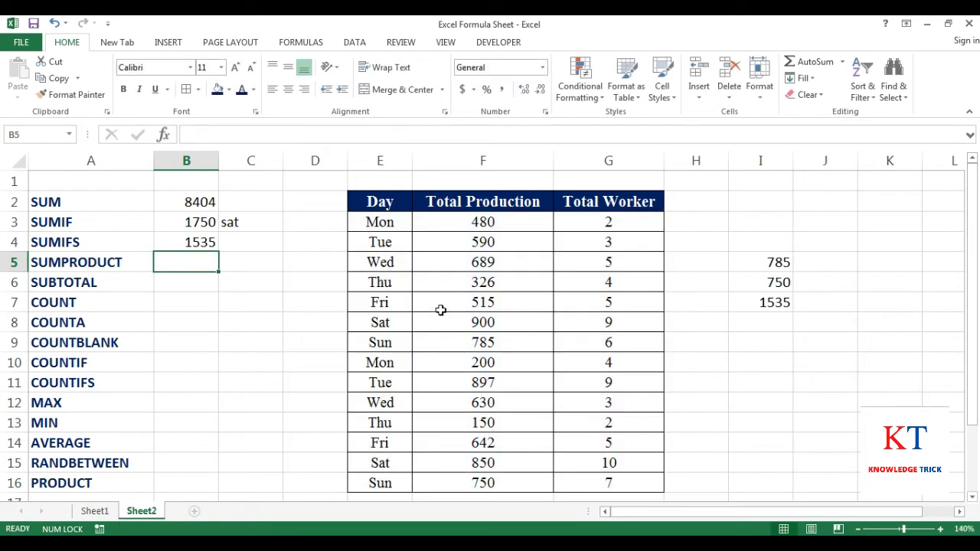
click(200, 239)
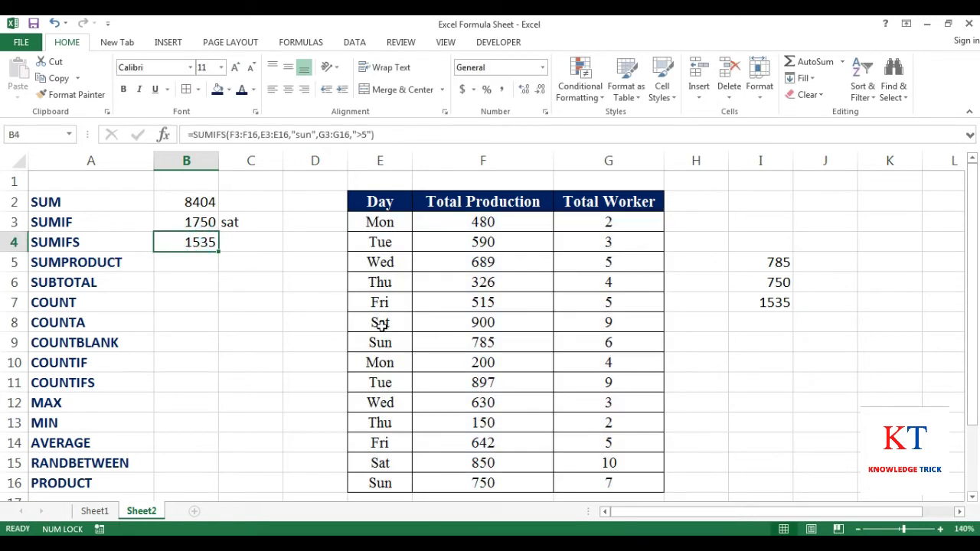
click(390, 345)
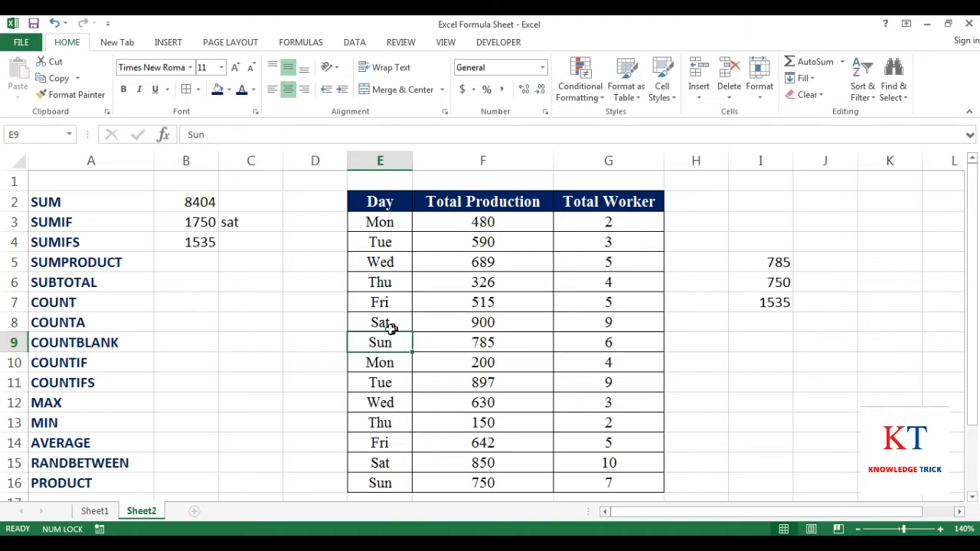
drag(389, 339, 613, 343)
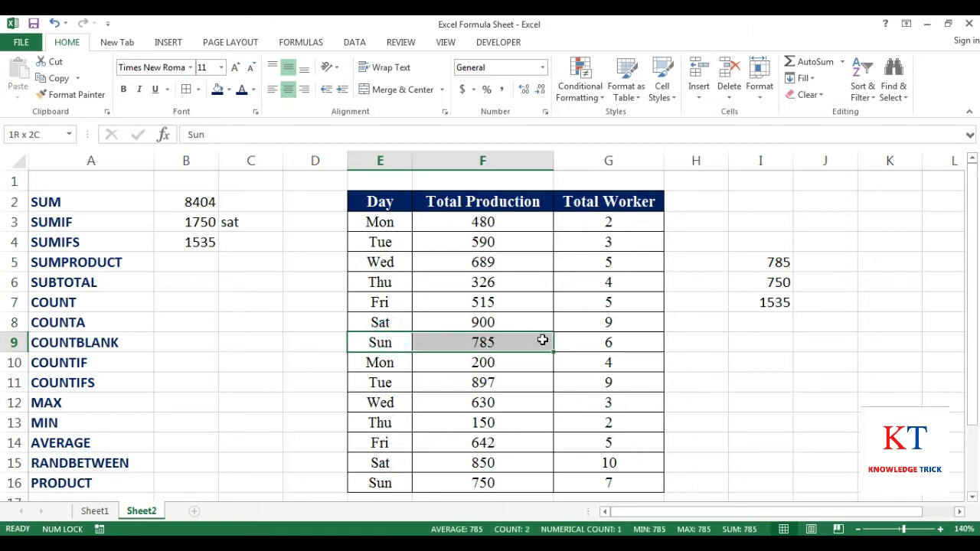
click(380, 484)
drag(442, 480, 497, 482)
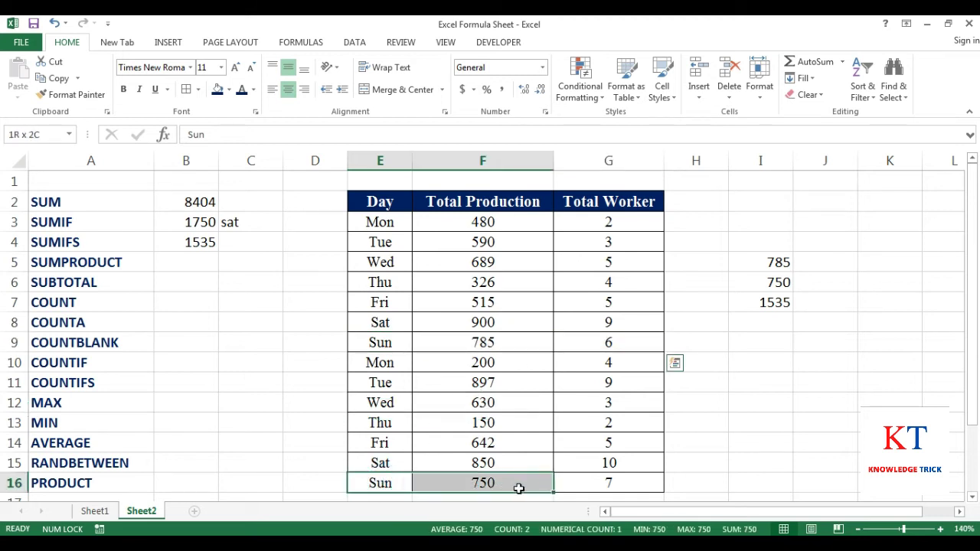
click(385, 342)
click(492, 342)
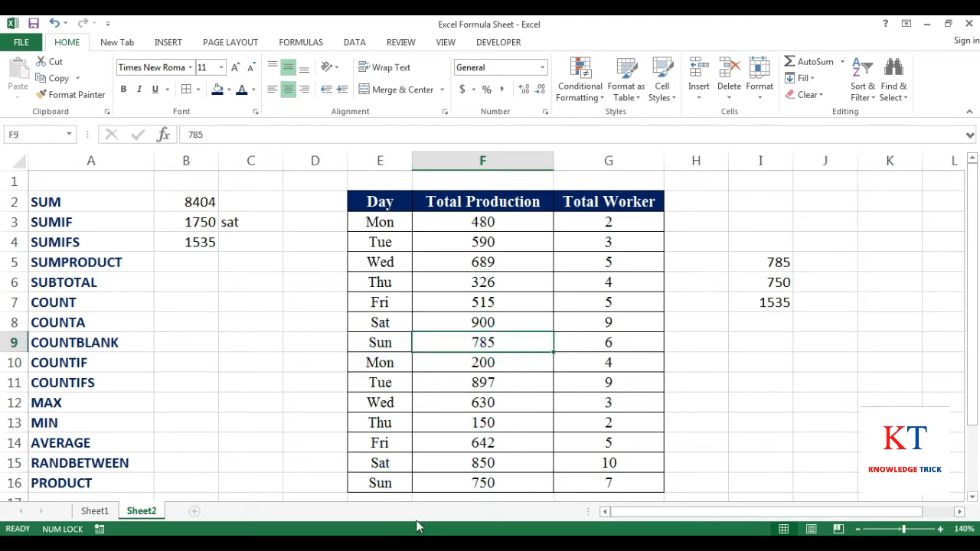
click(489, 496)
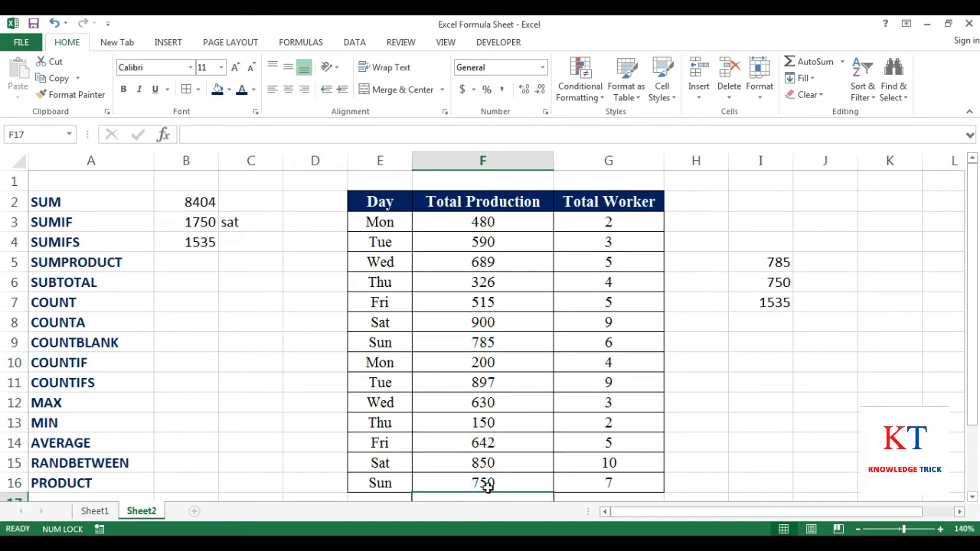
click(485, 483)
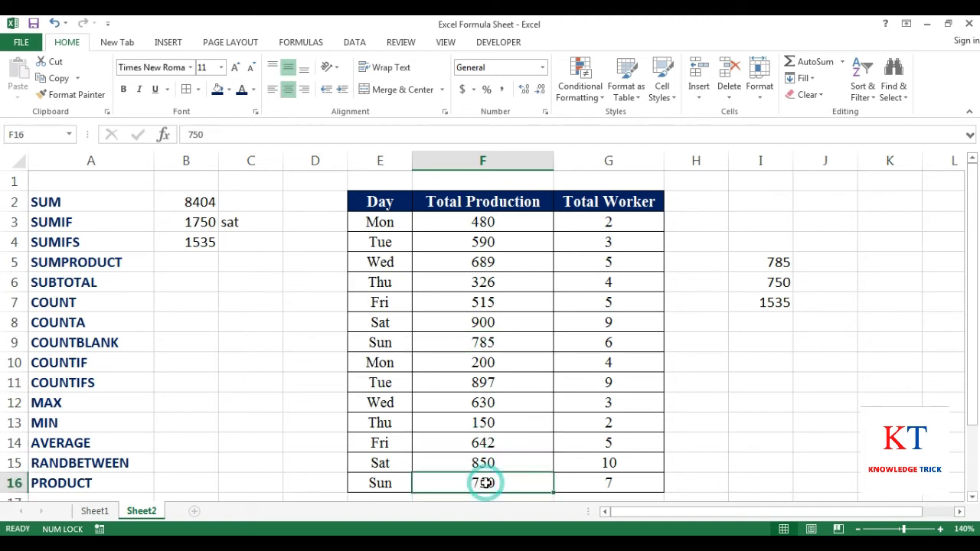
click(606, 341)
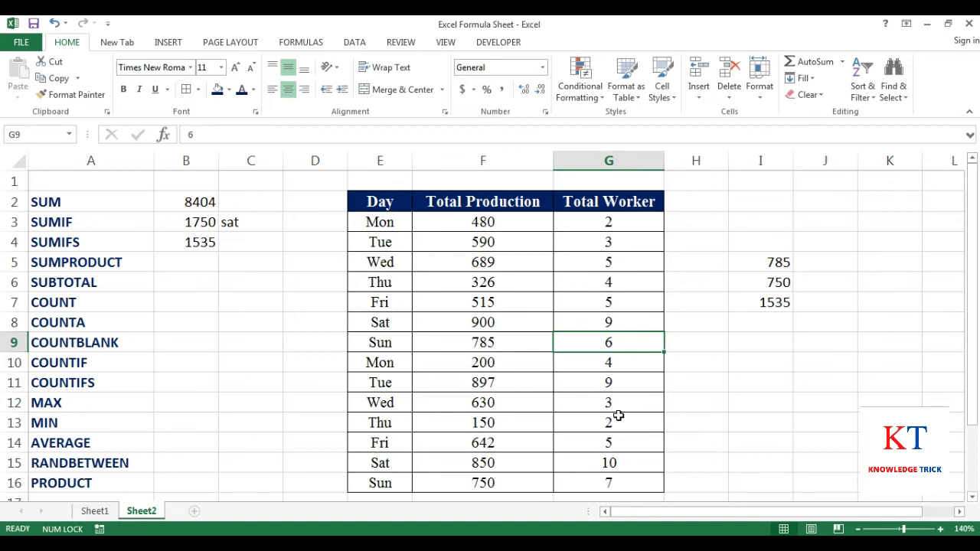
click(605, 479)
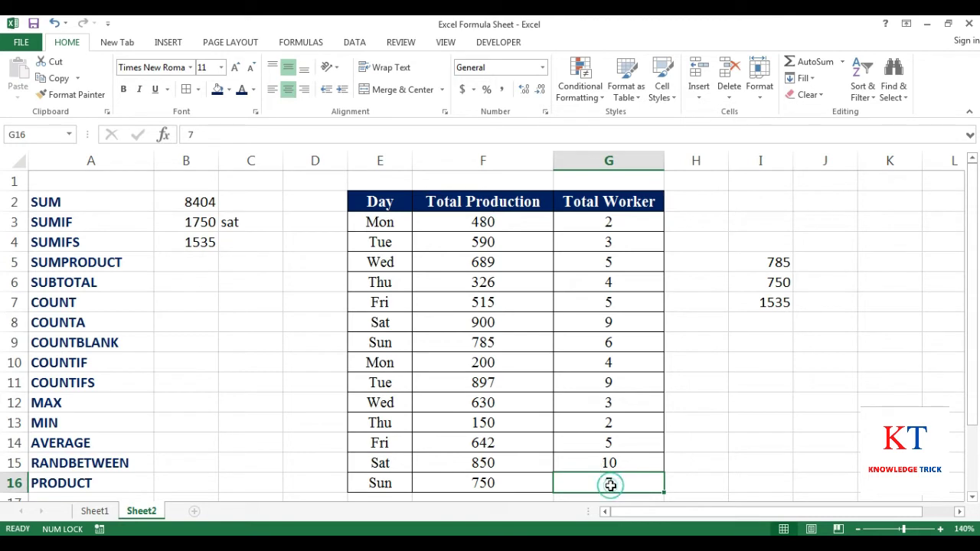
text(4)
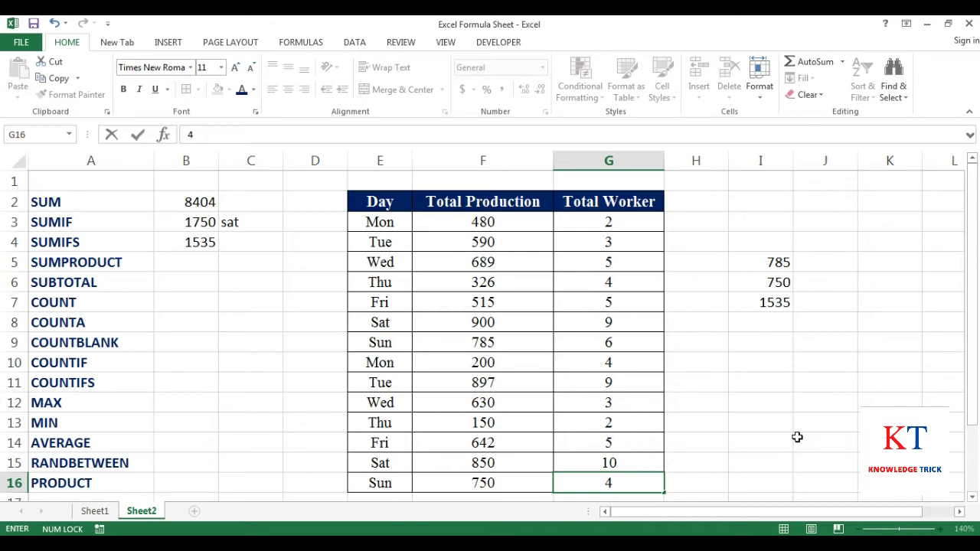
key(Return)
click(190, 223)
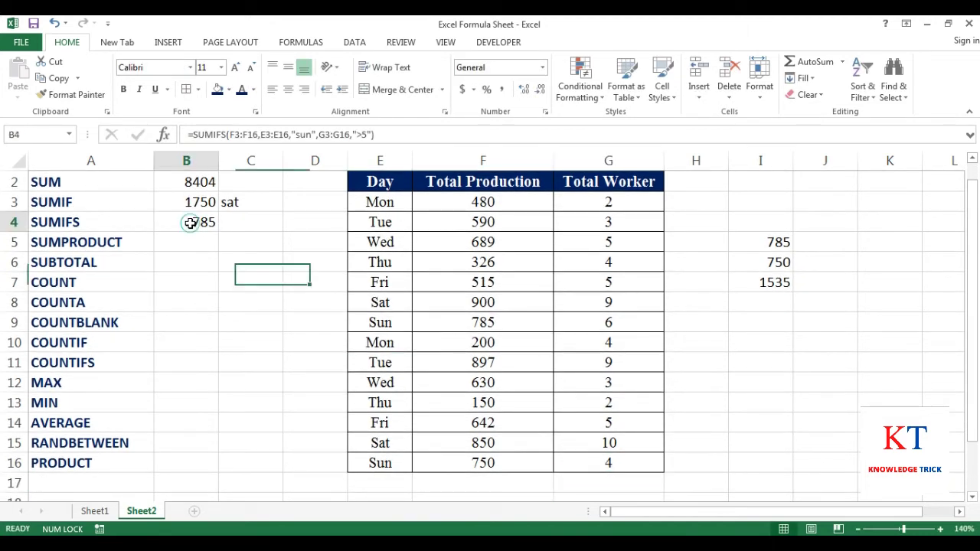
click(610, 466)
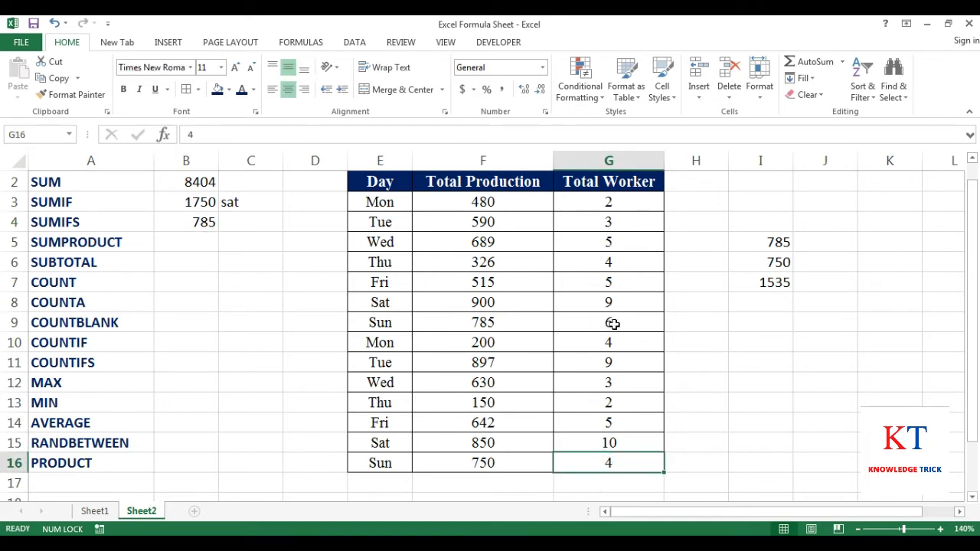
click(500, 324)
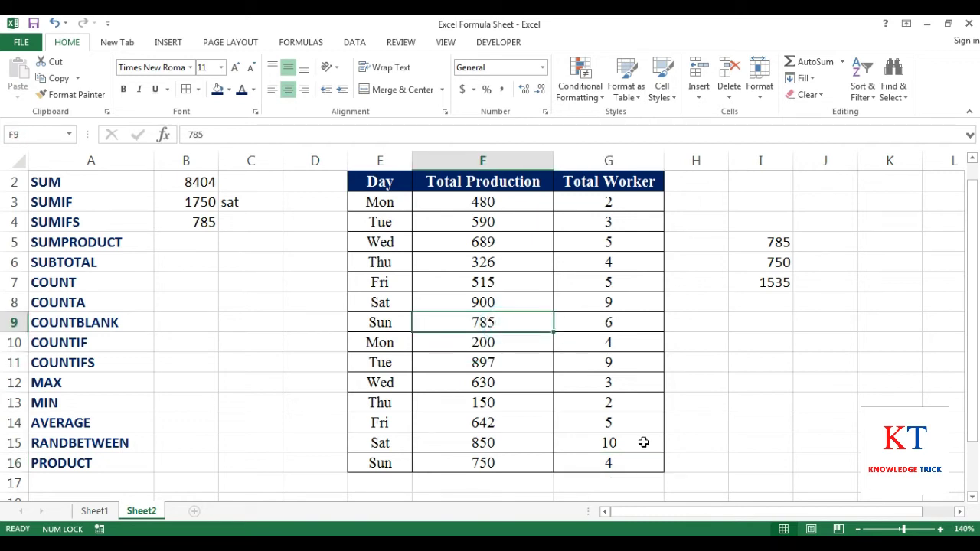
click(612, 470)
text(7)
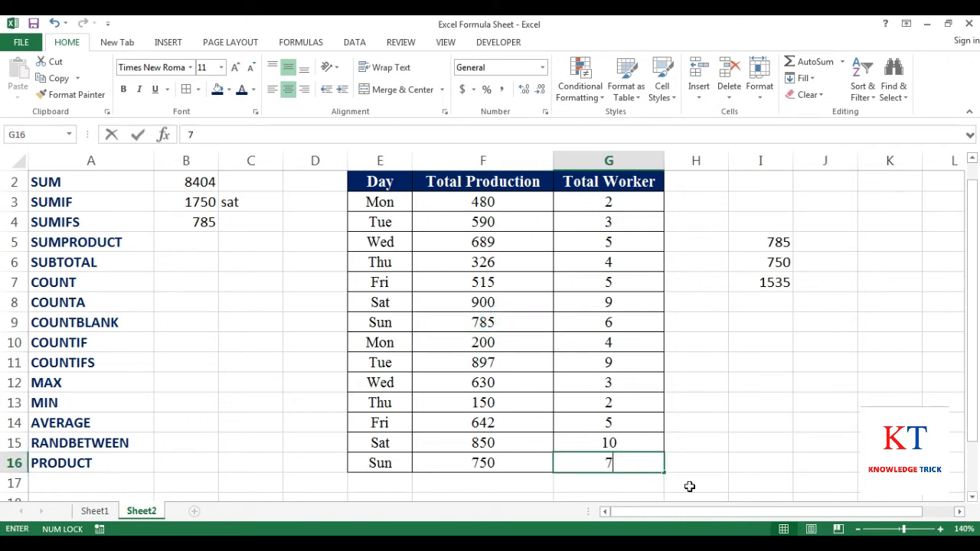
key(Return)
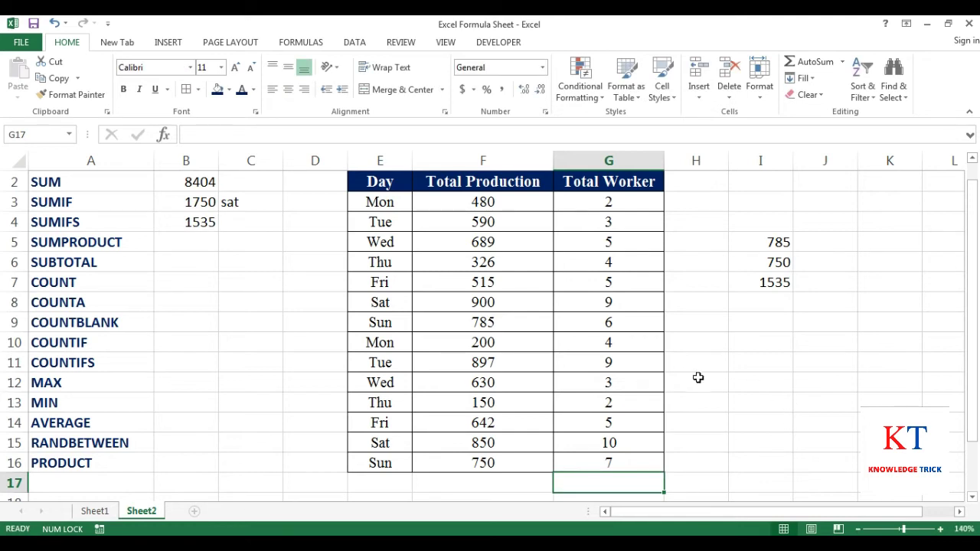
click(685, 374)
key(Up)
key(Up)
key(Up)
key(Up)
key(Up)
key(Up)
key(Up)
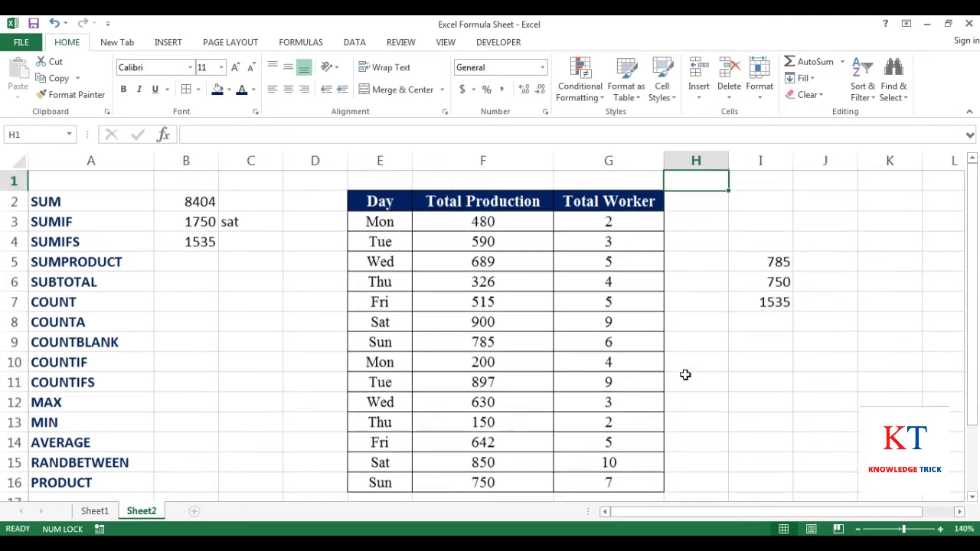
key(Down)
key(Left)
key(Left)
key(Left)
key(Left)
key(Left)
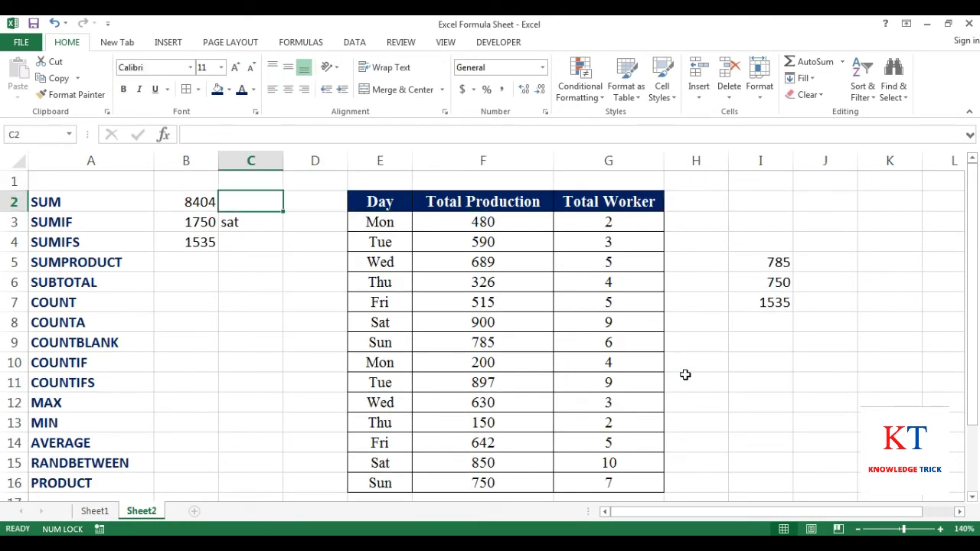
key(Down)
key(Down)
key(Down)
key(Left)
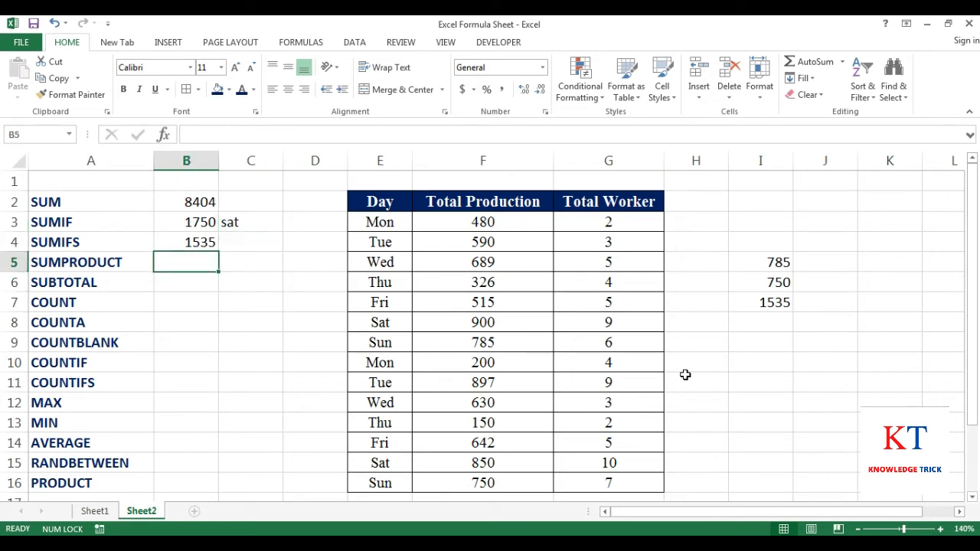
Enter =SUMPRODUCT(F3:F16,G3:G16) in B5, giving 50887
text(=sumpr)
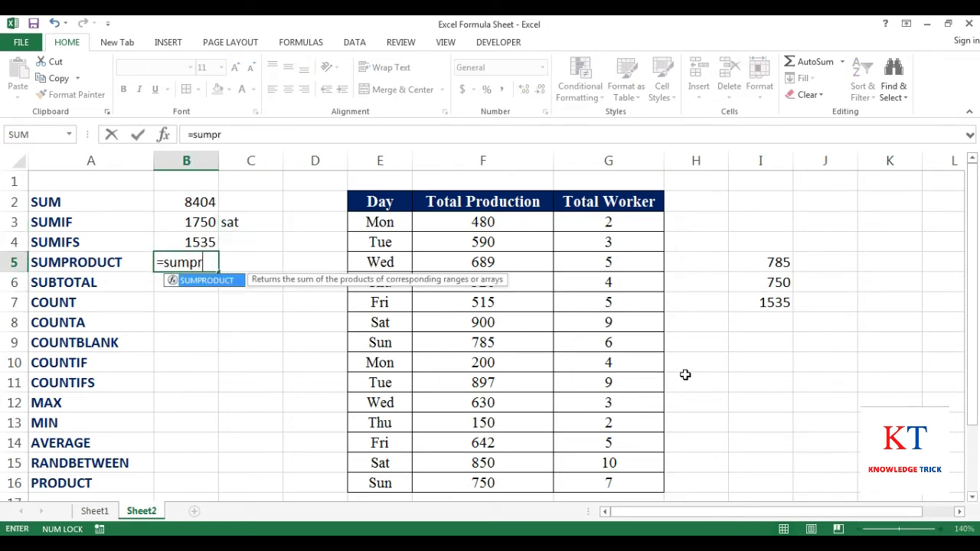
text(o)
key(Tab)
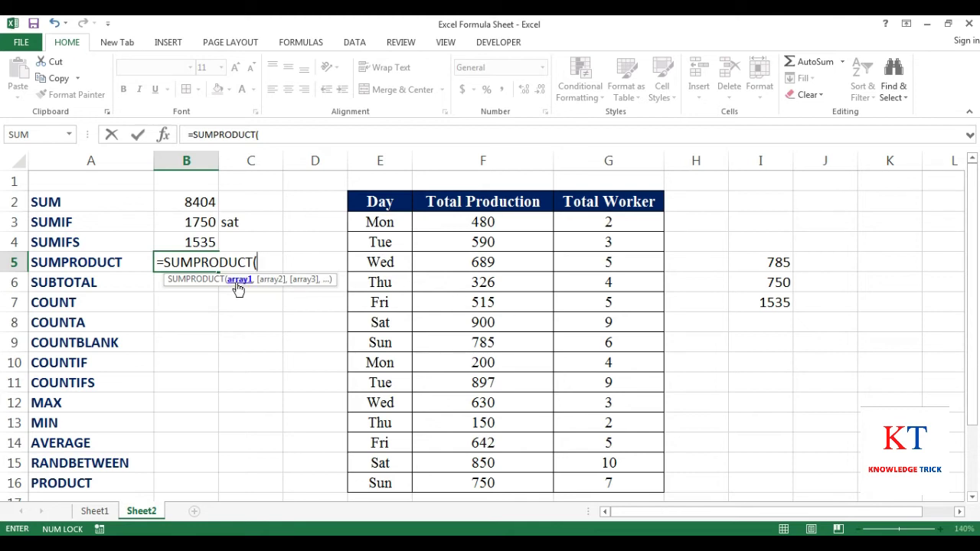
drag(462, 222, 467, 380)
drag(473, 426, 483, 480)
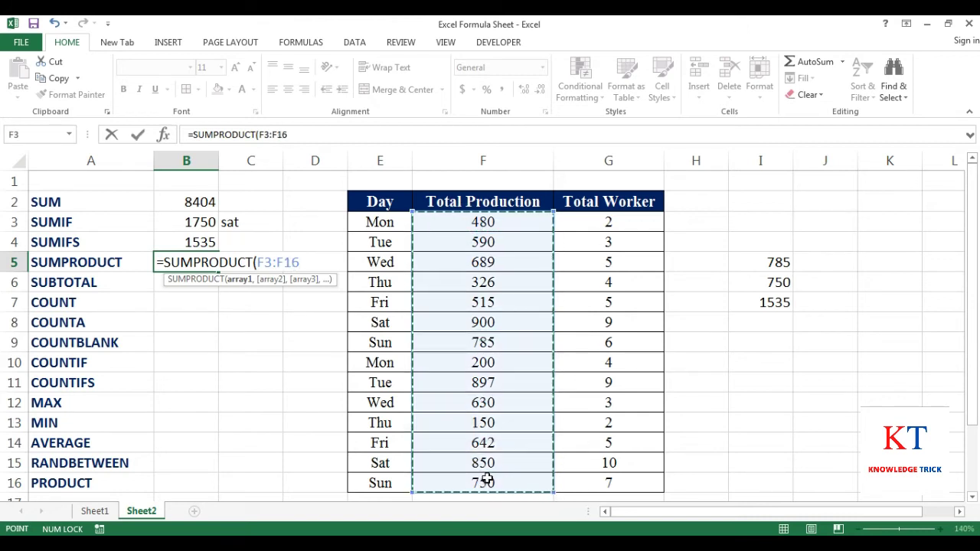
text(,)
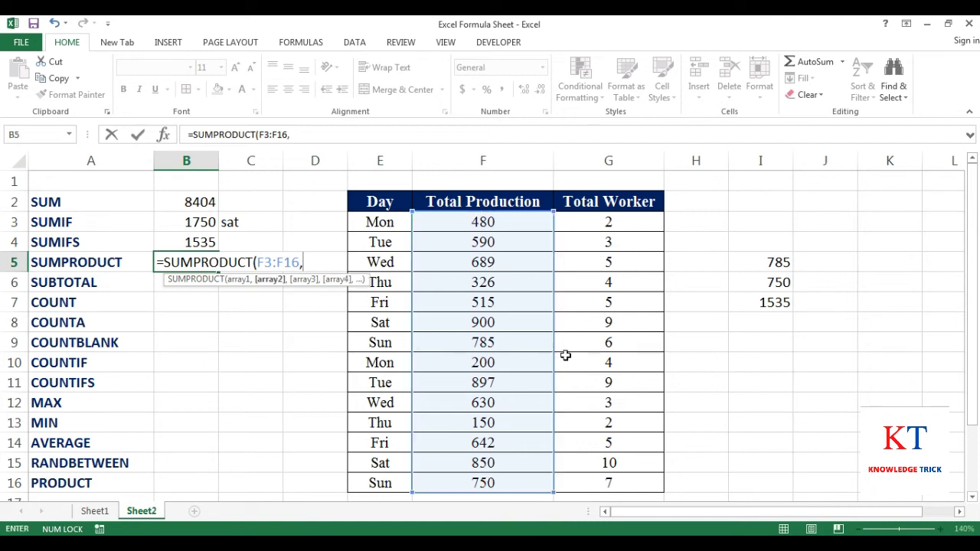
drag(608, 222, 624, 477)
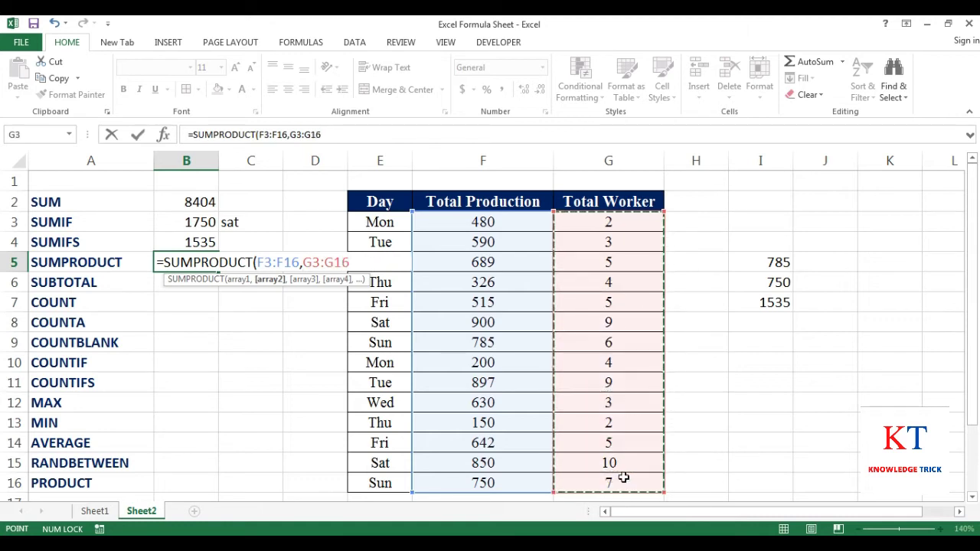
key(Return)
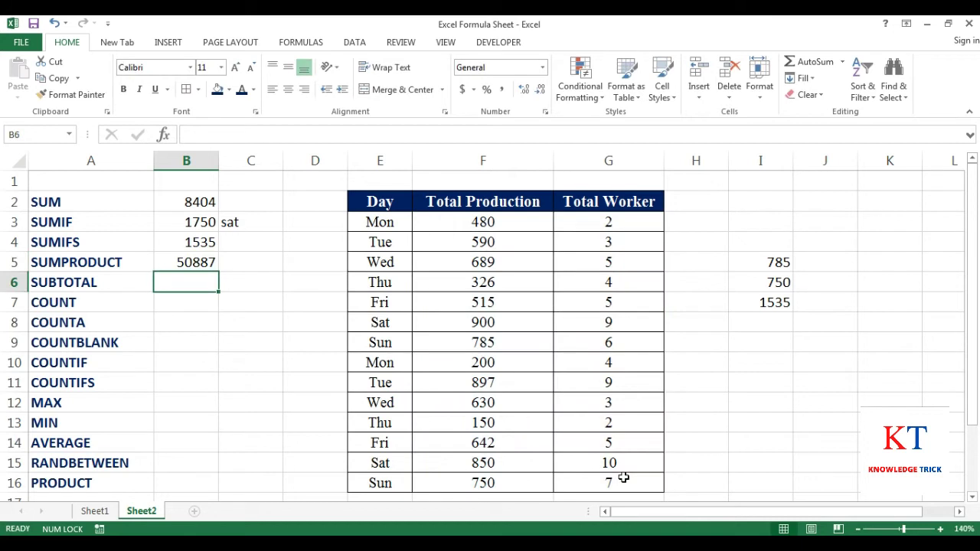
click(184, 261)
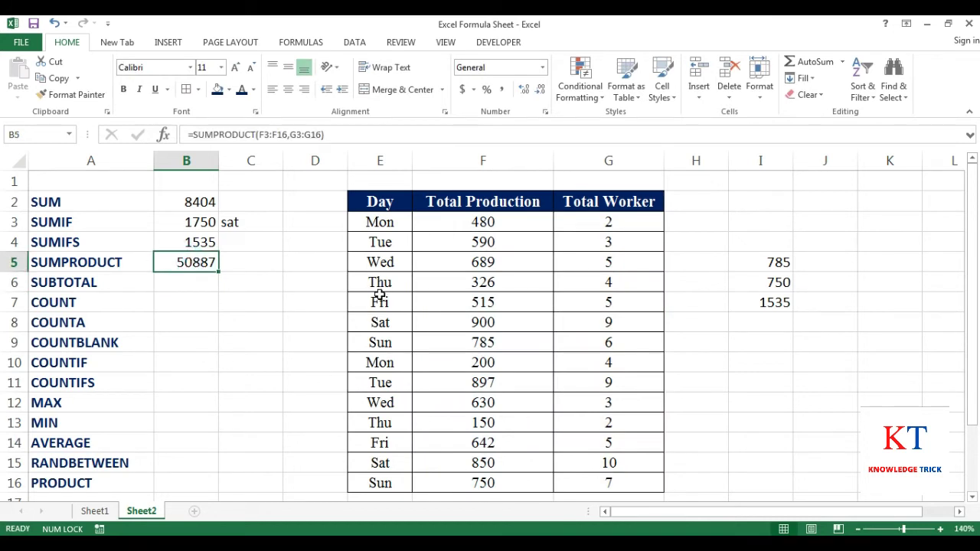
Clear the leftover numbers from column I
drag(761, 246, 768, 320)
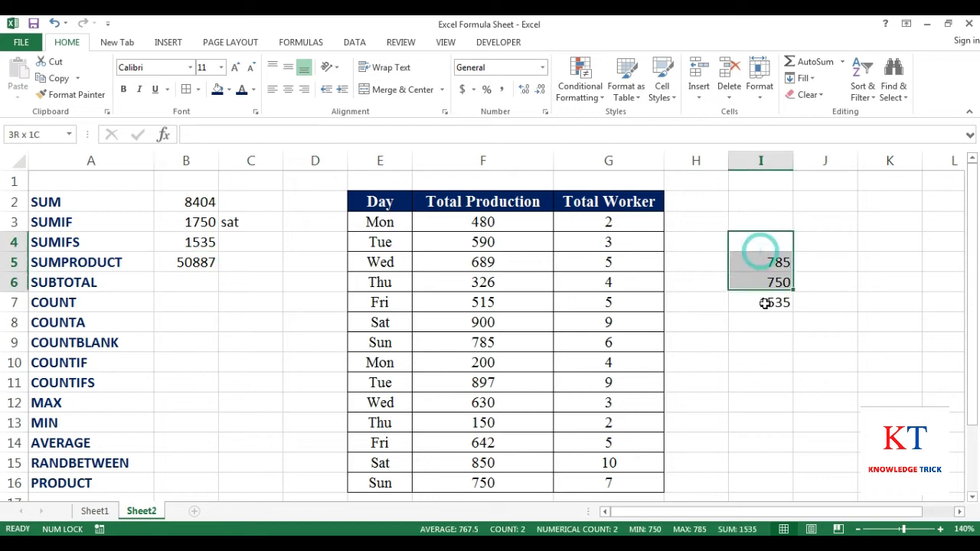
key(Delete)
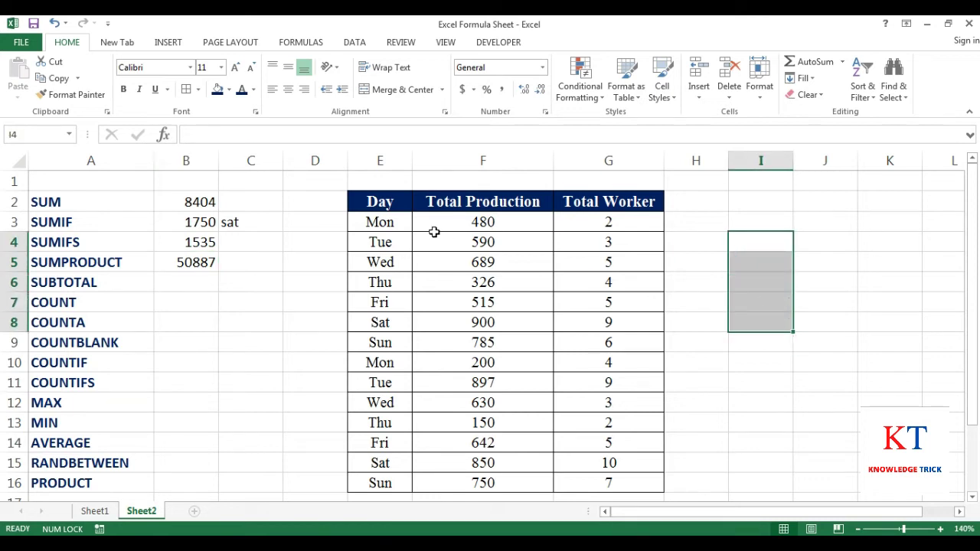
click(196, 262)
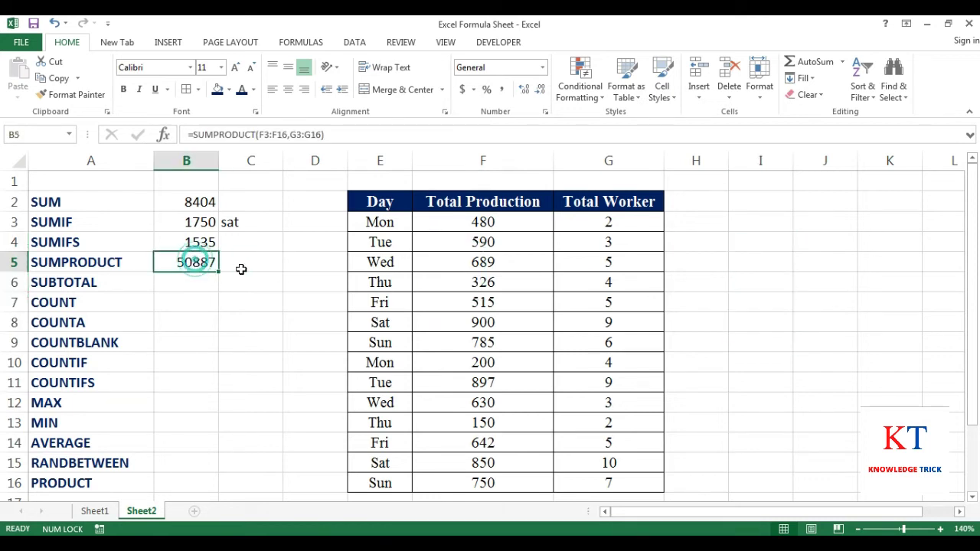
Enter headers product, qty and prize(per item) in H3, I3 and J3
click(760, 221)
click(697, 221)
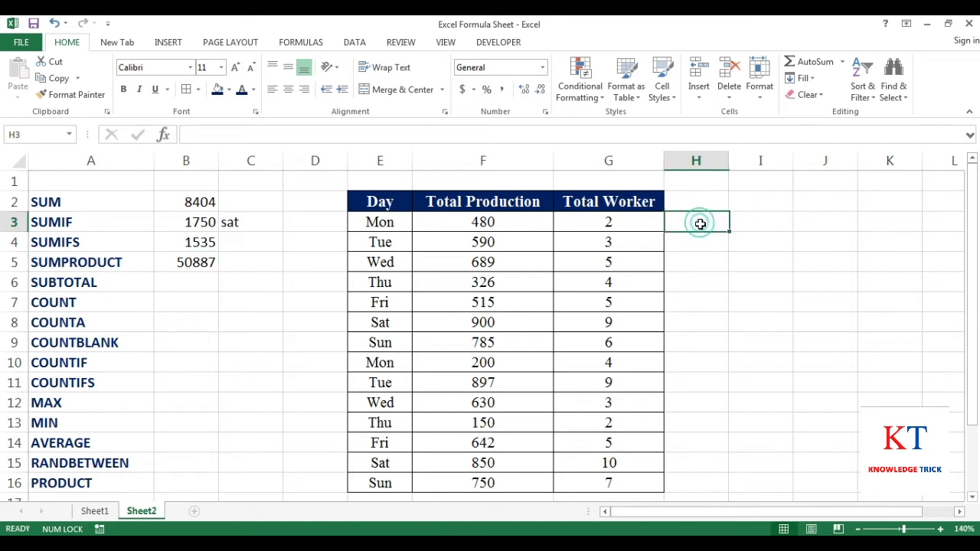
click(750, 222)
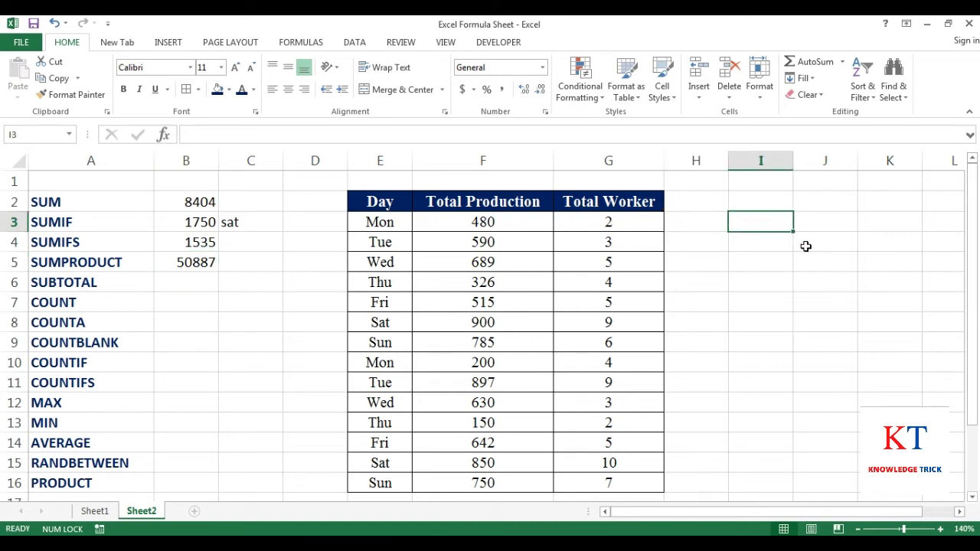
text(qty)
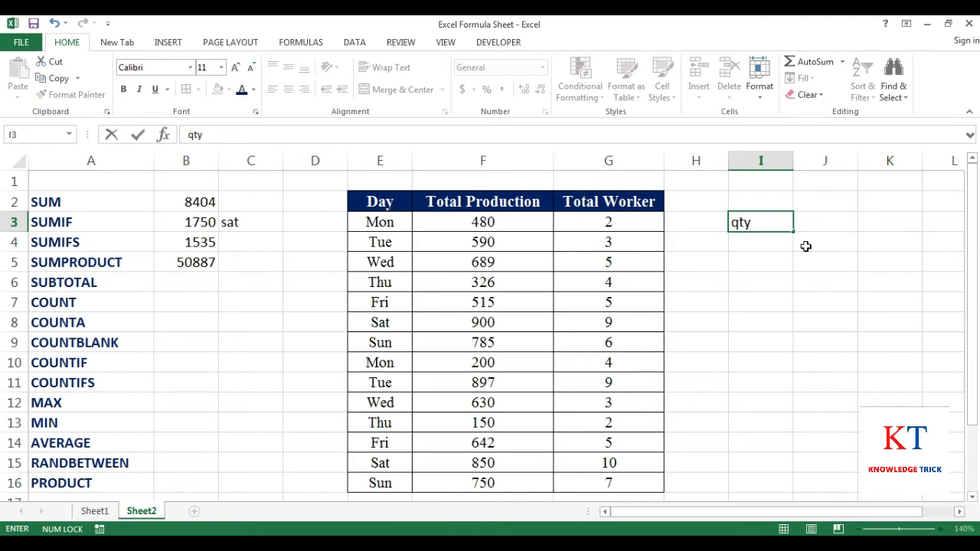
key(Left)
text(produc)
key(Right)
key(Right)
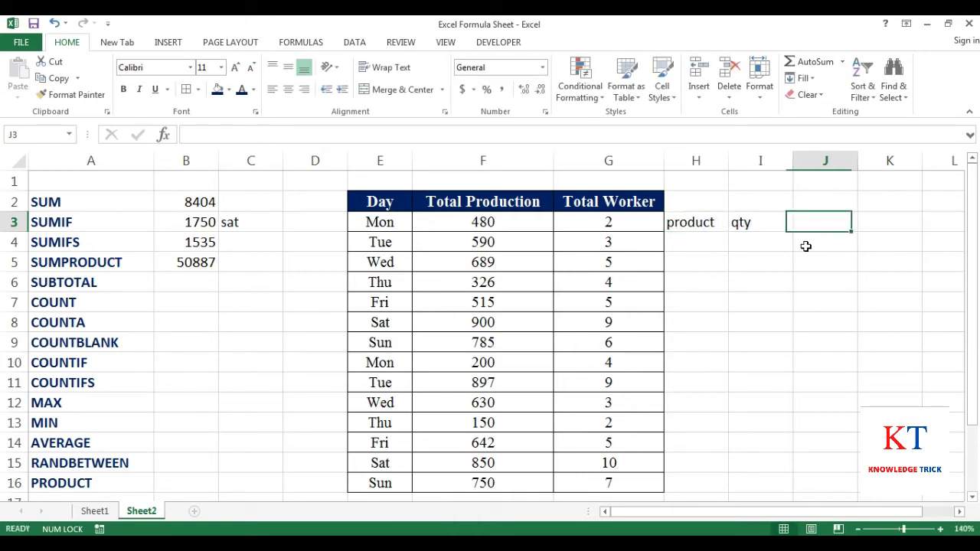
key(Right)
key(Left)
text(prize)
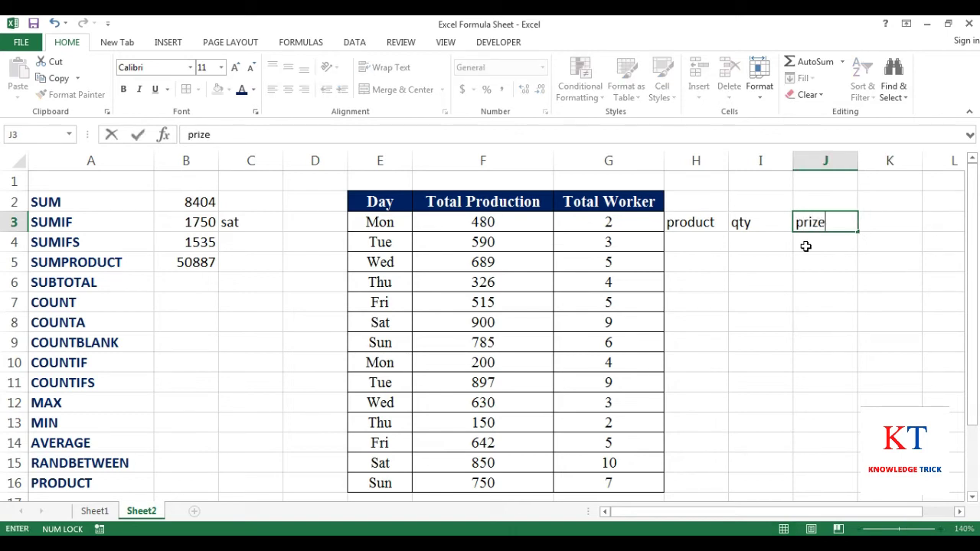
text((per peace)
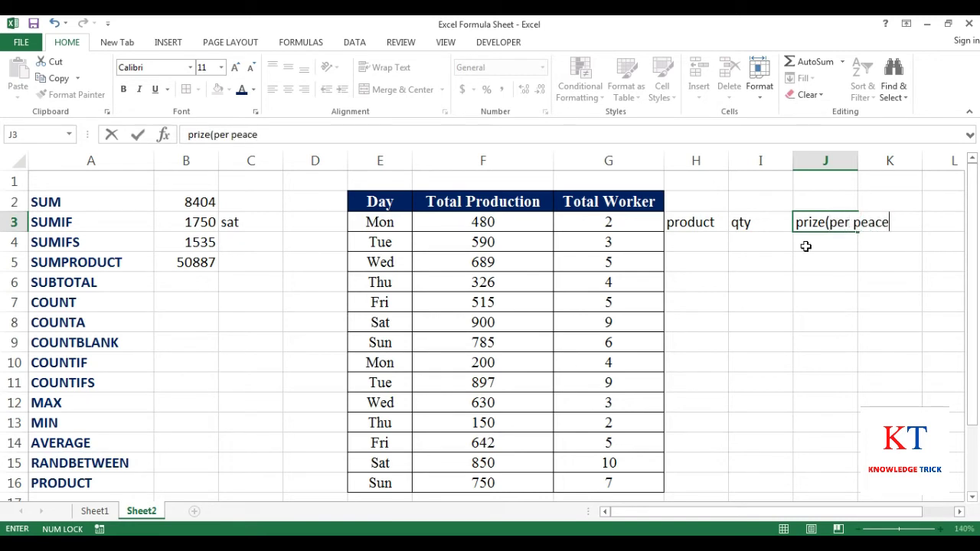
key(BackSpace)
key(BackSpace)
key(BackSpace)
key(BackSpace)
key(BackSpace)
text(item)
key(Return)
Widen column J and narrow column I so the headers fit
mouse_move(858, 161)
mouse_down()
mouse_move(893, 170)
mouse_move(876, 169)
mouse_up()
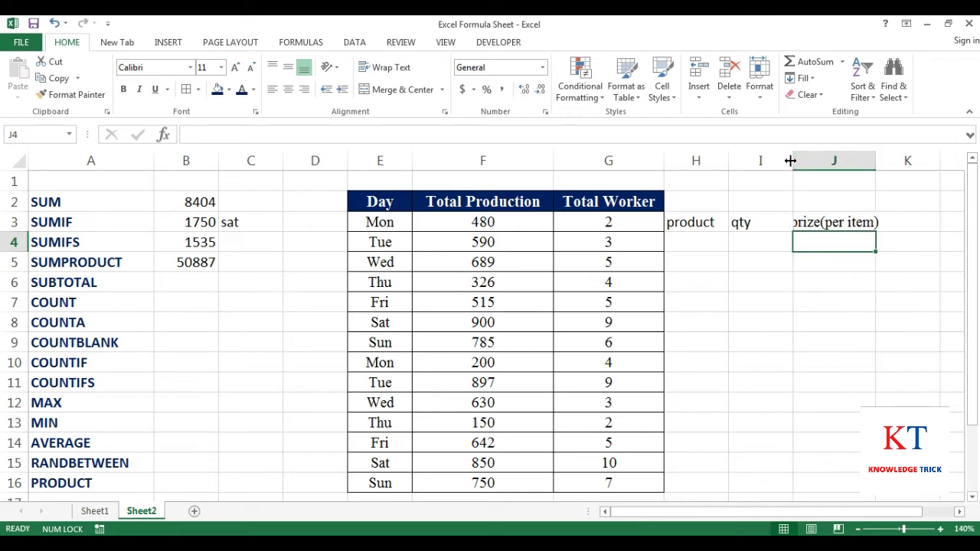
drag(790, 161, 766, 161)
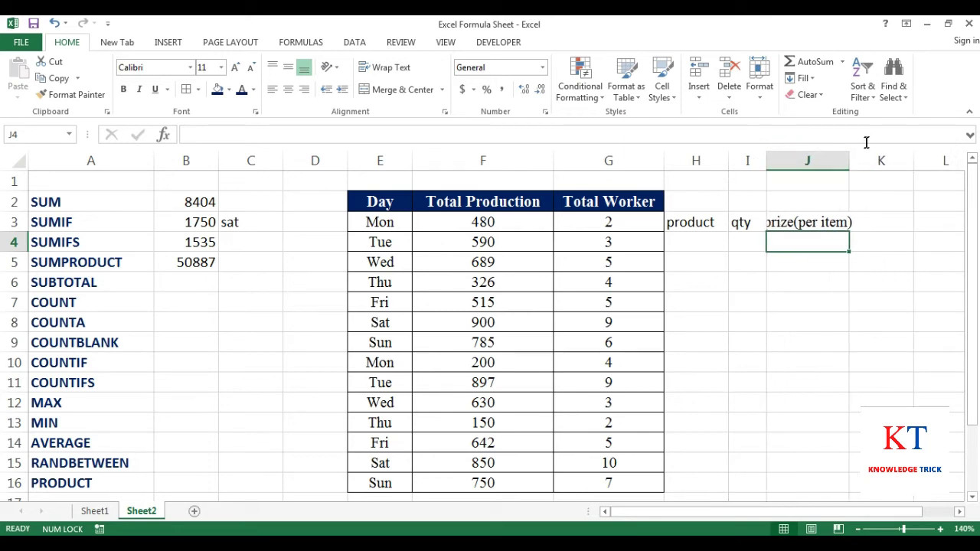
drag(849, 154, 871, 155)
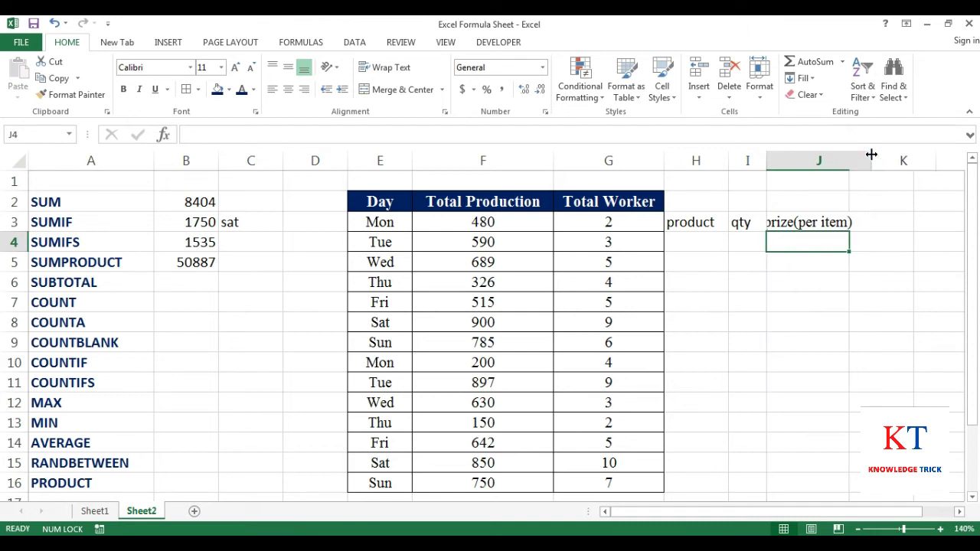
Enter product names abc and xyz in H4:H5
click(701, 242)
text(ab)
key(Return)
text(xy)
key(Return)
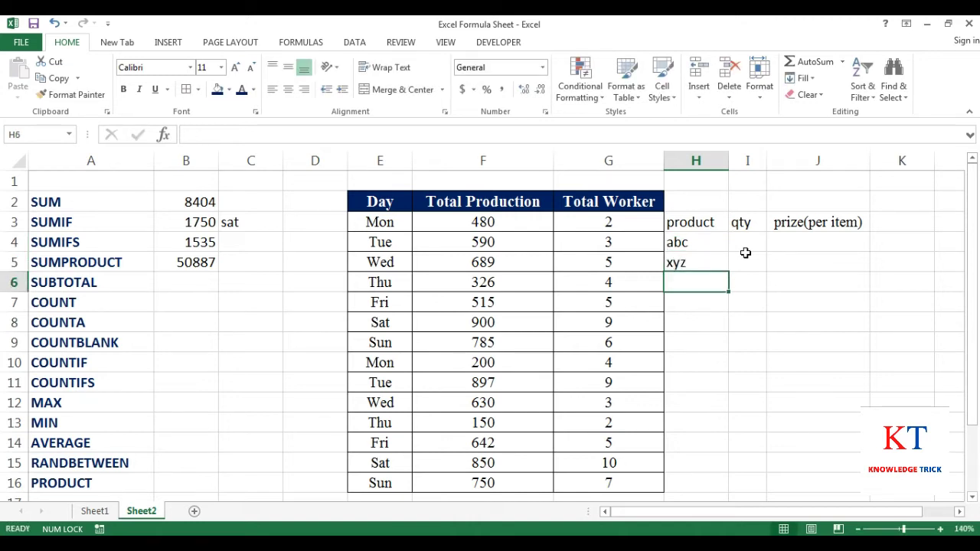
Enter quantities 5 and 10 in I4:I5
key(Up)
key(Up)
key(Up)
key(Right)
key(Down)
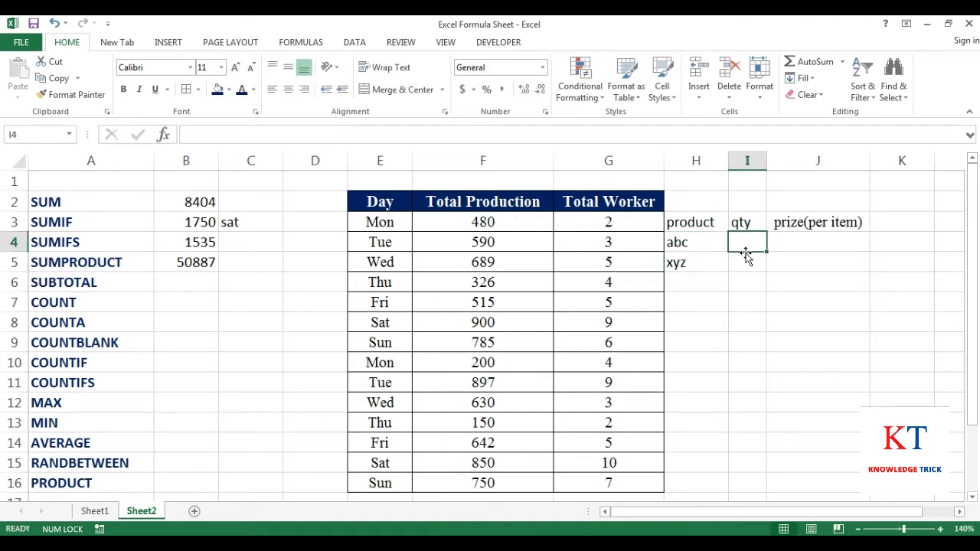
text(6)
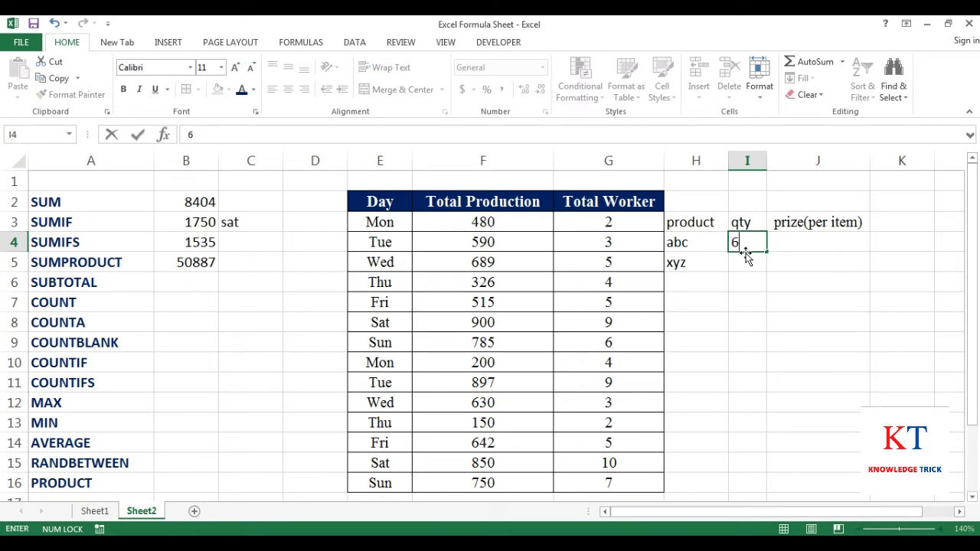
key(Return)
key(Return)
key(Up)
text(10)
key(Up)
Enter per-item prices 100 and 50 in J4:J5
key(Right)
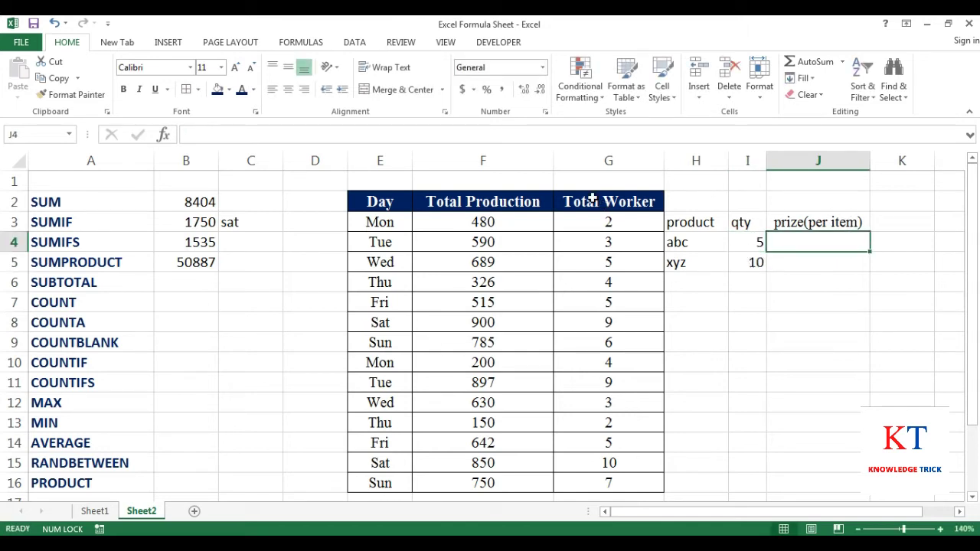
text(100)
key(Return)
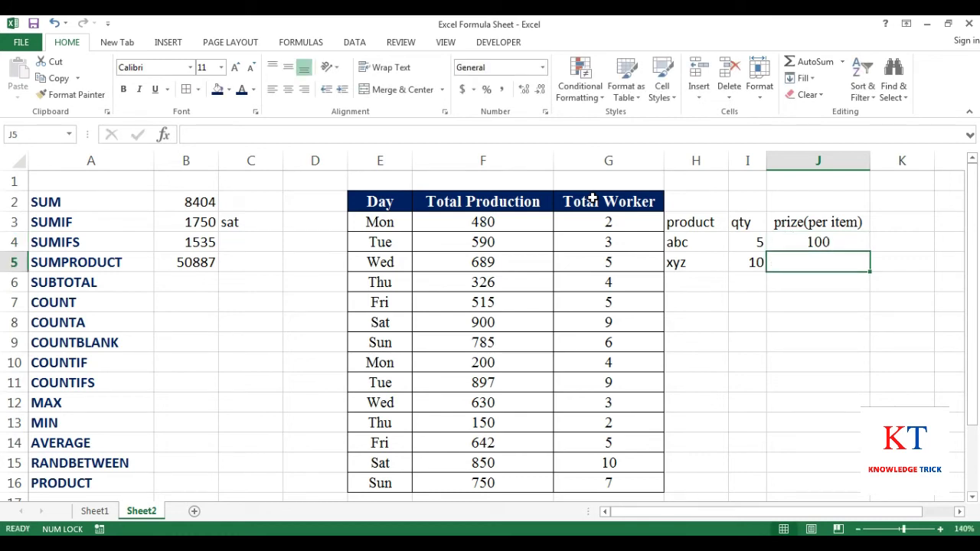
text(50)
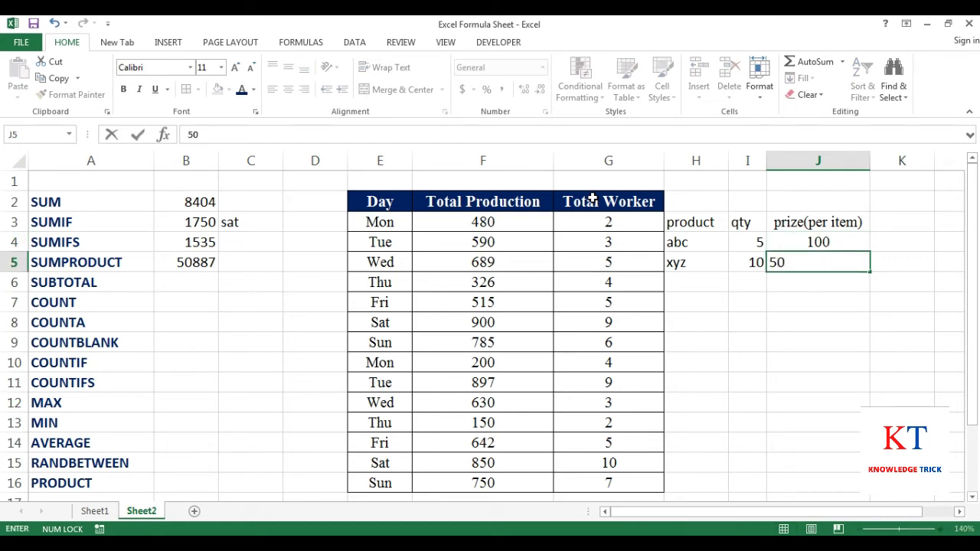
key(Return)
key(Up)
key(Up)
key(Up)
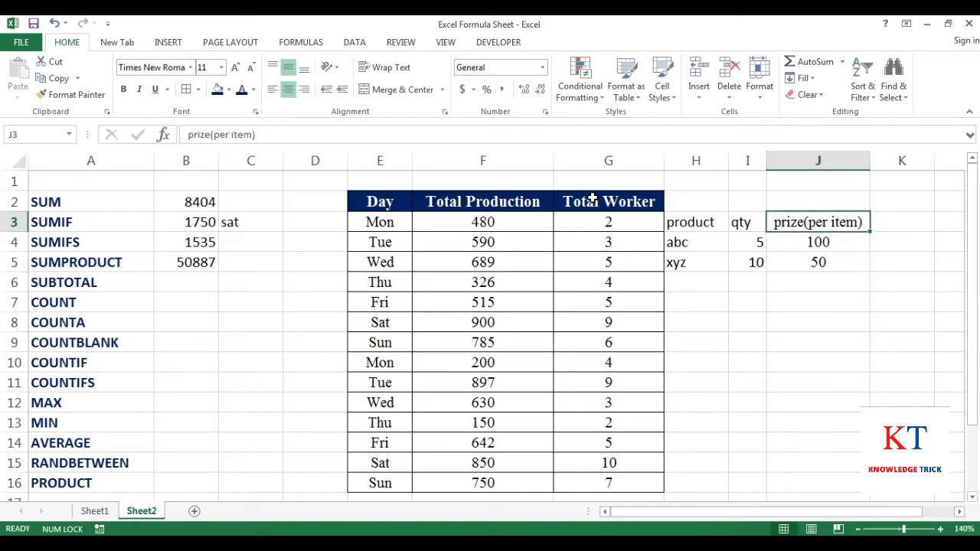
key(Down)
key(Right)
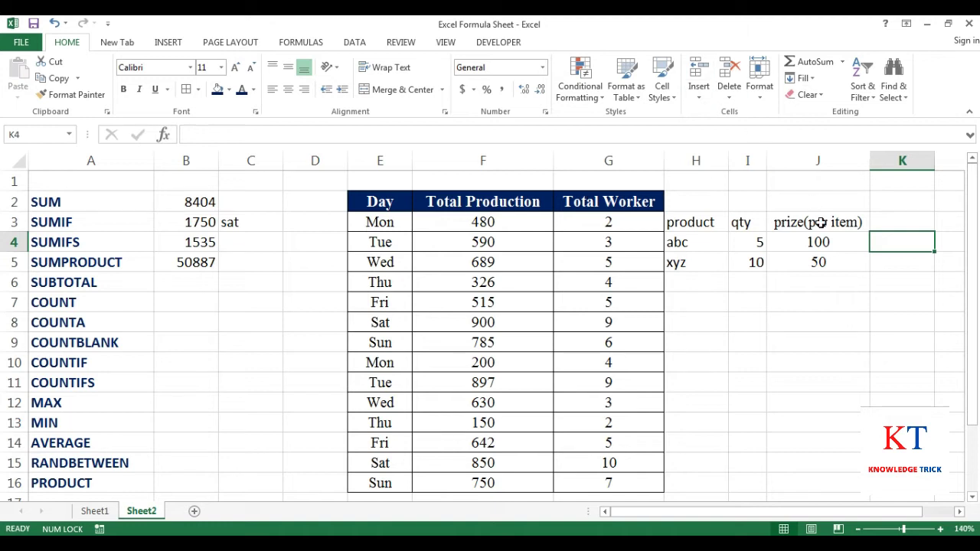
Check the entered quantities and prices in I4:J5
click(816, 246)
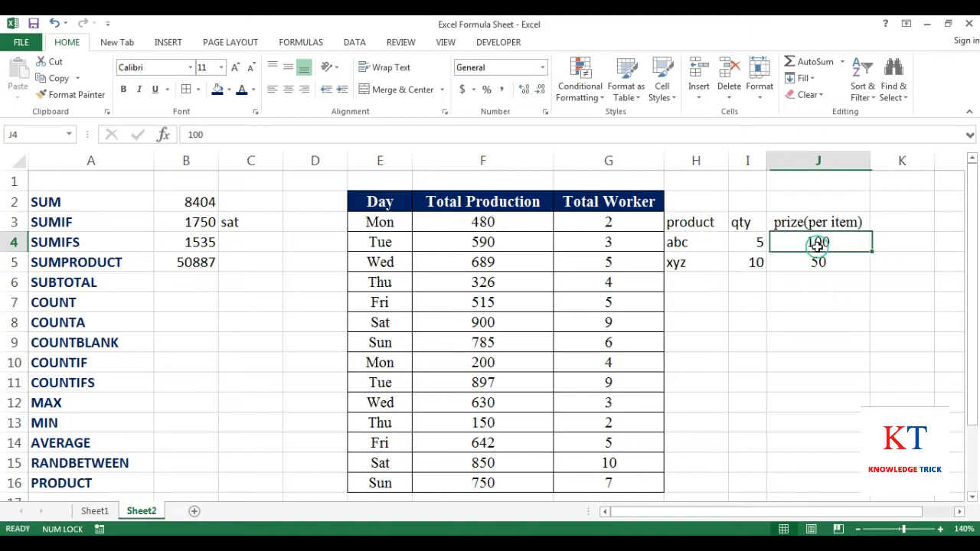
click(755, 243)
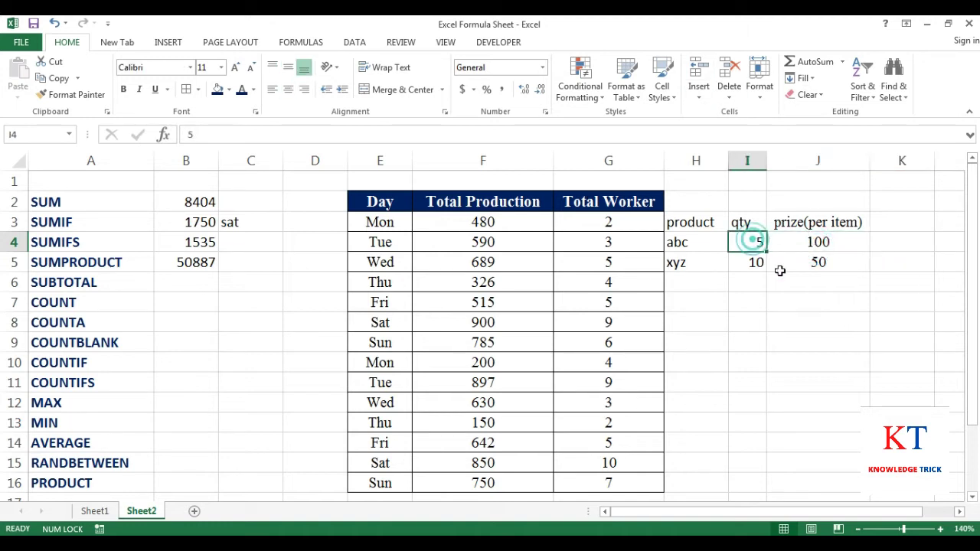
click(818, 262)
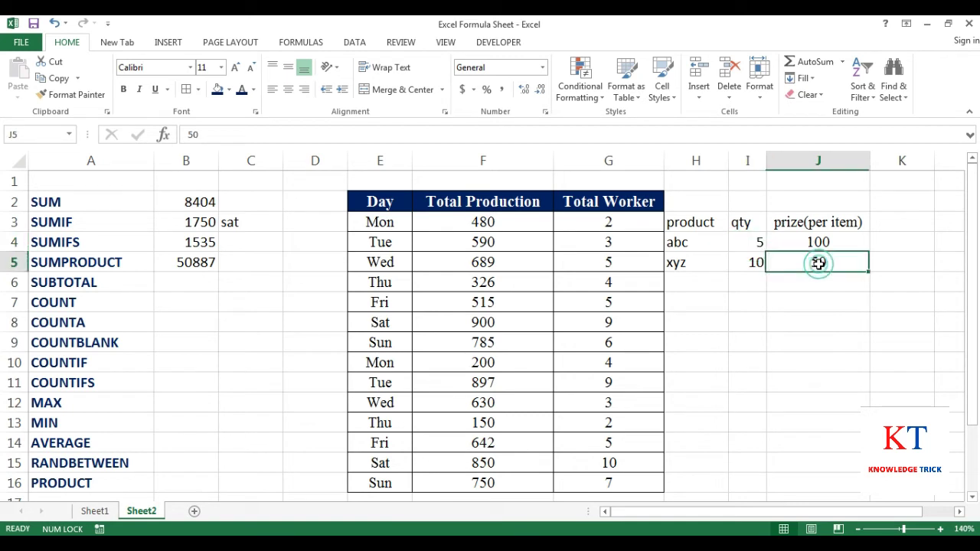
click(743, 264)
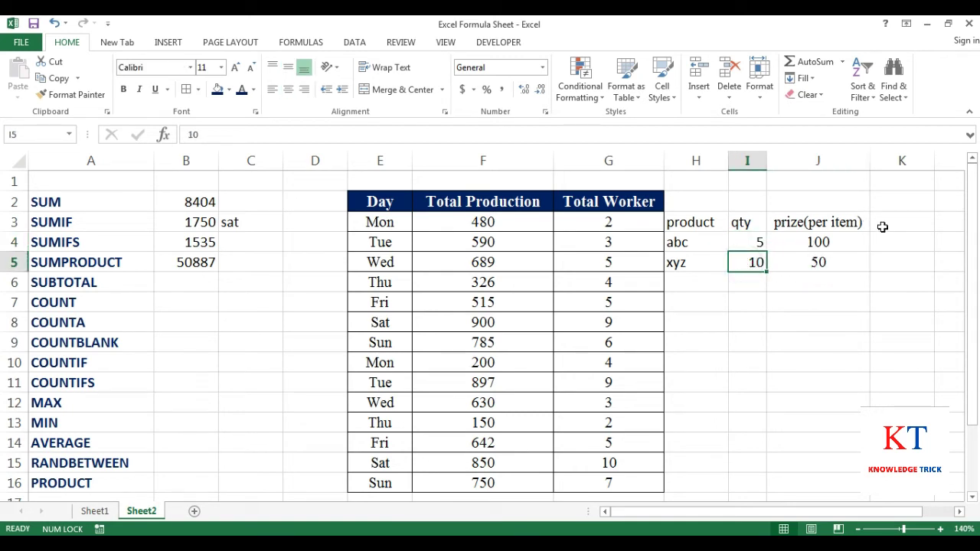
click(892, 247)
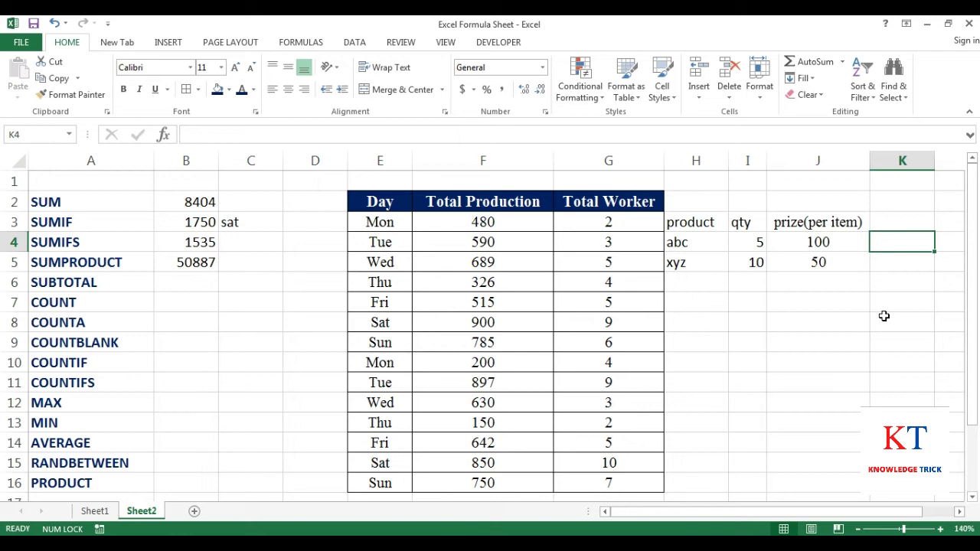
Enter =SUMPRODUCT(I4,J4) in K4 as abc's total
text(=)
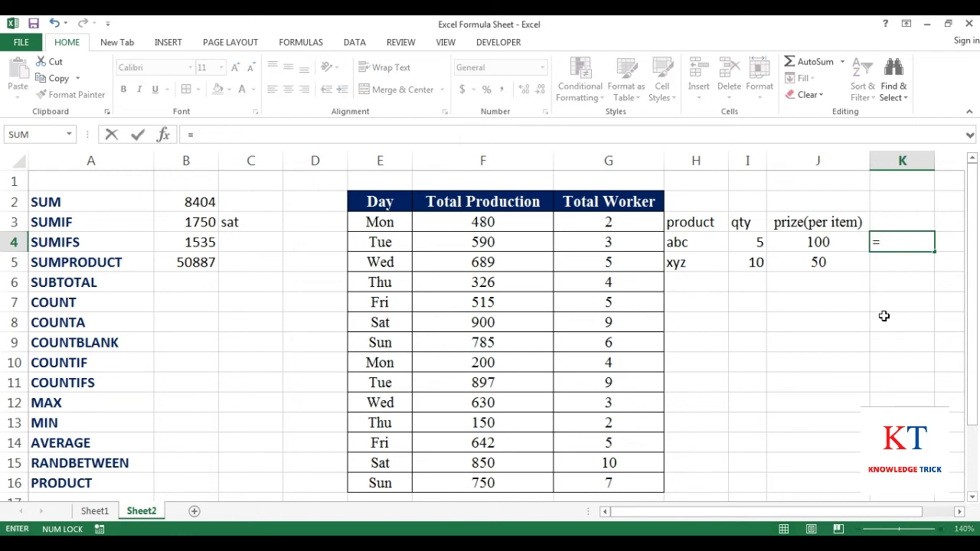
text(sumpro)
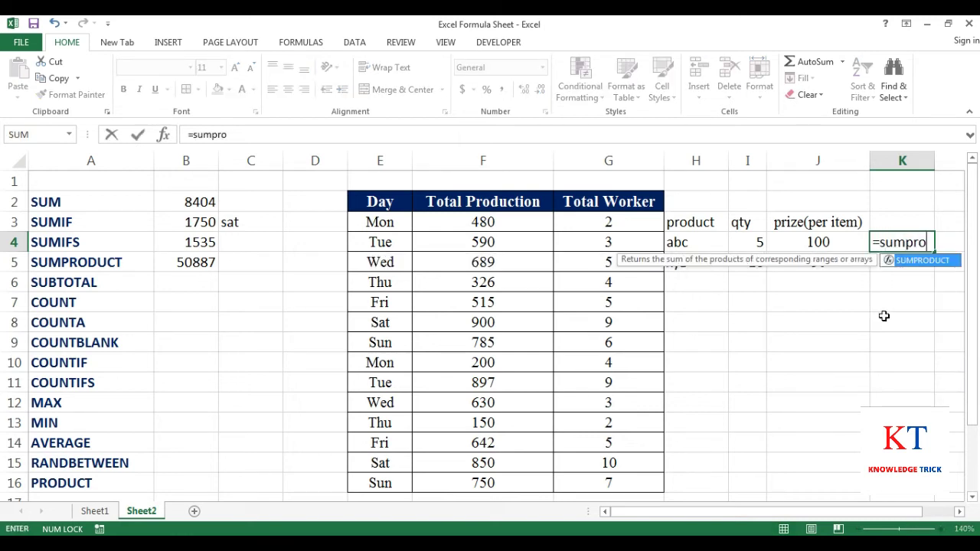
key(Tab)
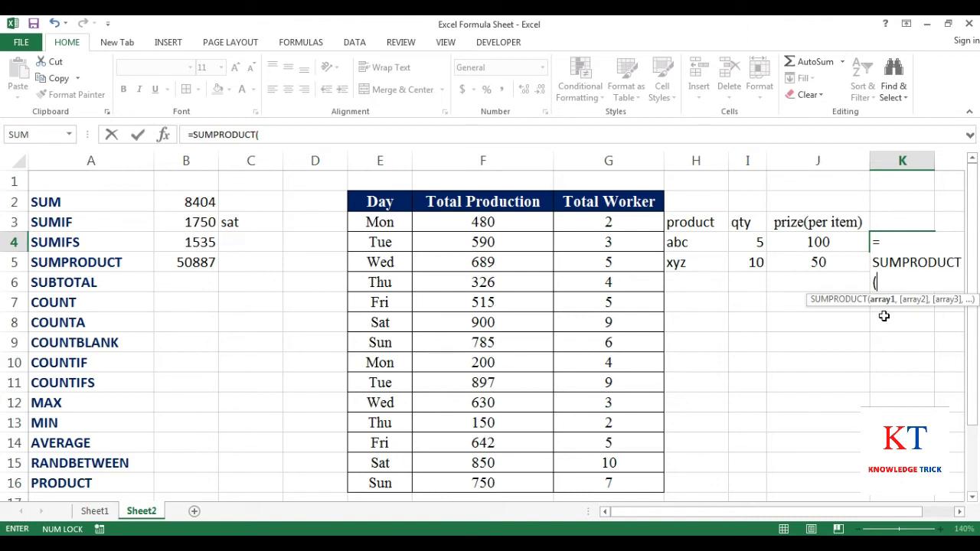
click(747, 243)
text(,)
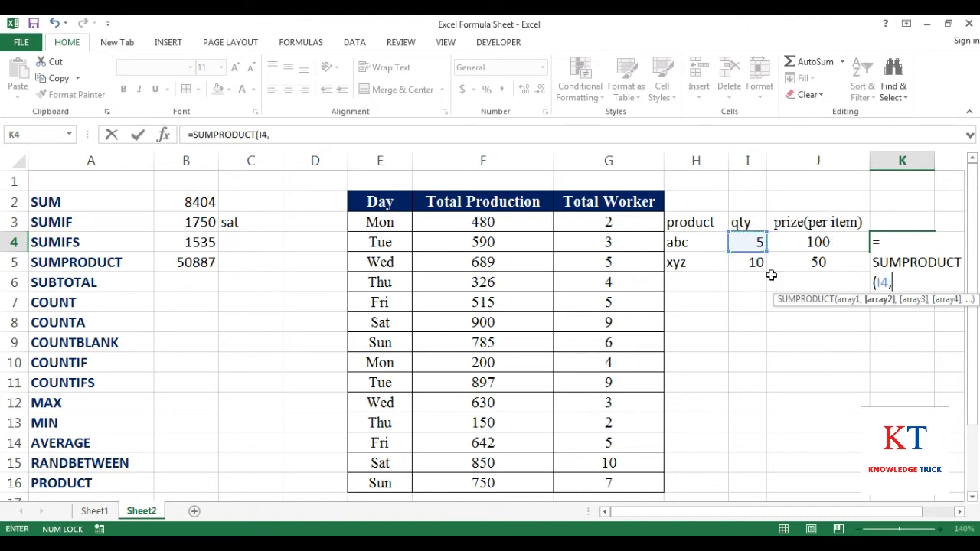
click(805, 242)
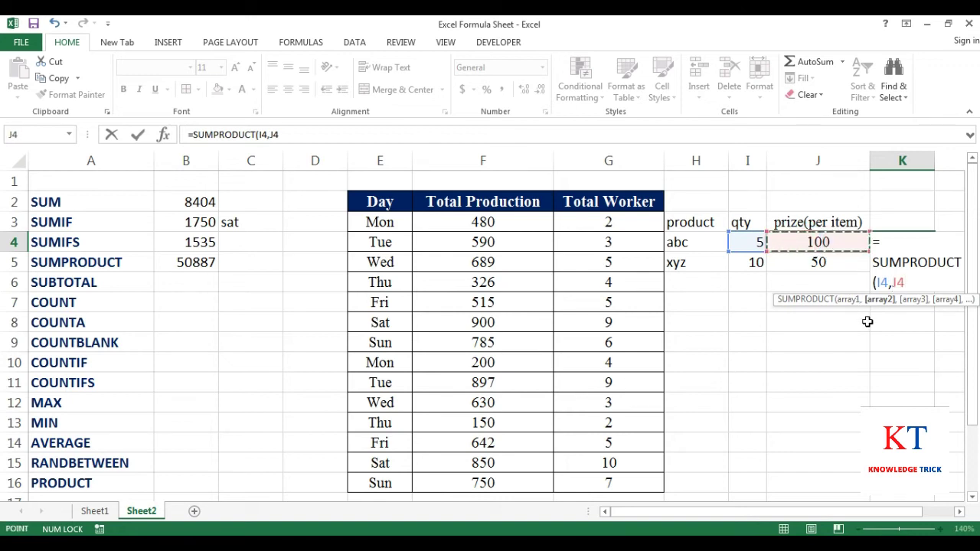
key(Return)
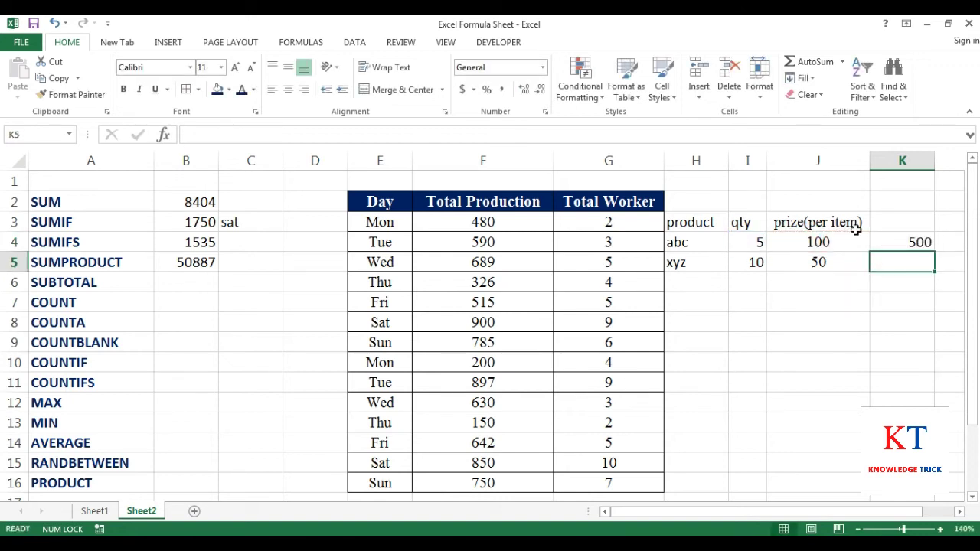
Copy the K4 total formula down to K5 for xyz
click(906, 242)
drag(934, 251, 933, 269)
click(857, 261)
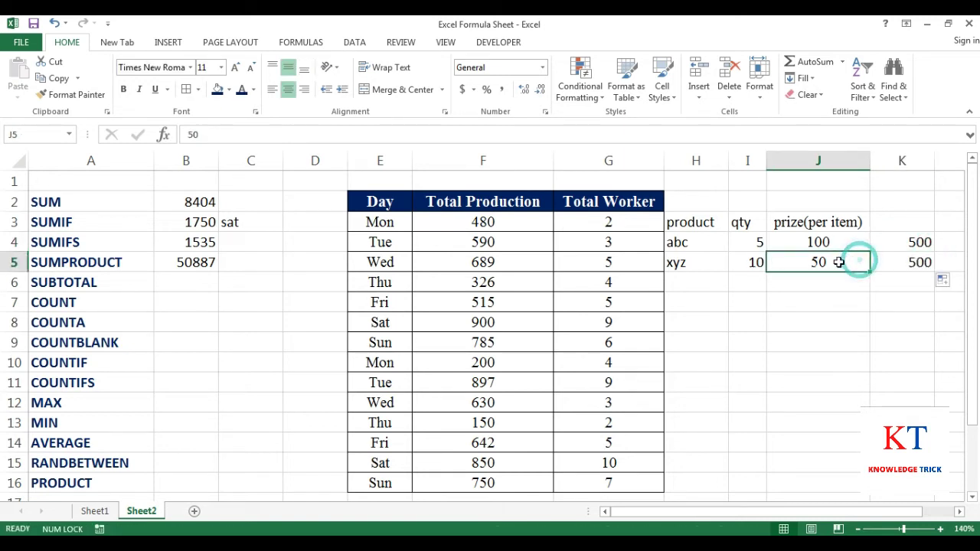
click(917, 260)
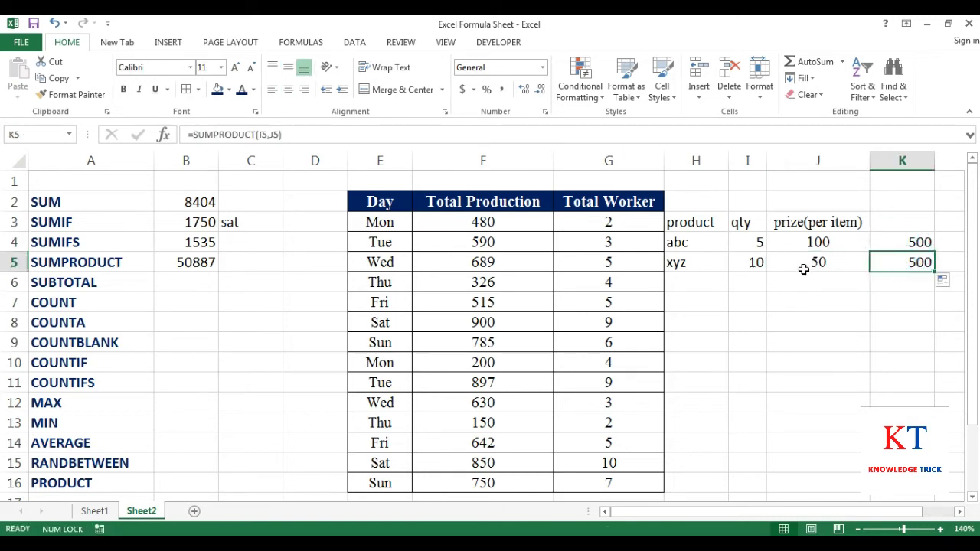
Change abc's quantity in I4 to 45, then to 50
click(757, 243)
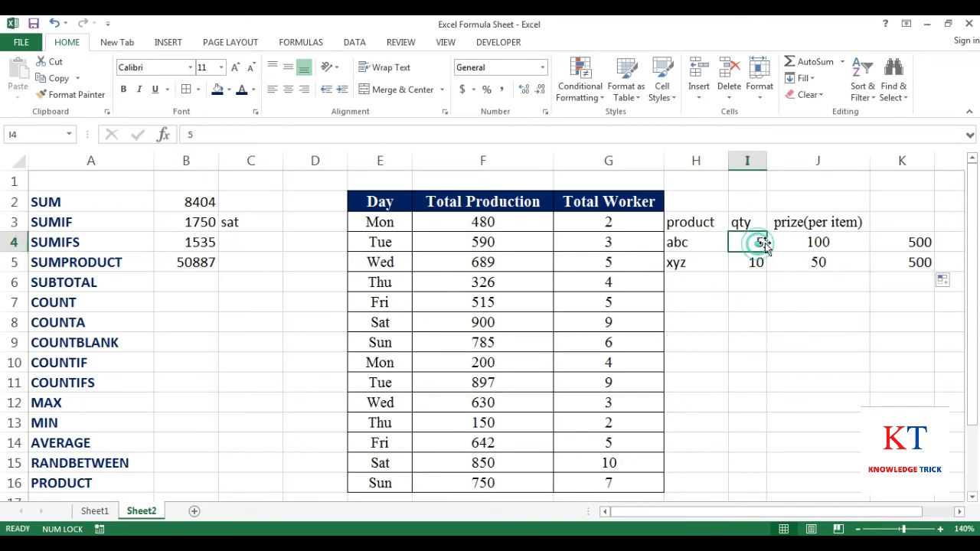
text(45)
key(Return)
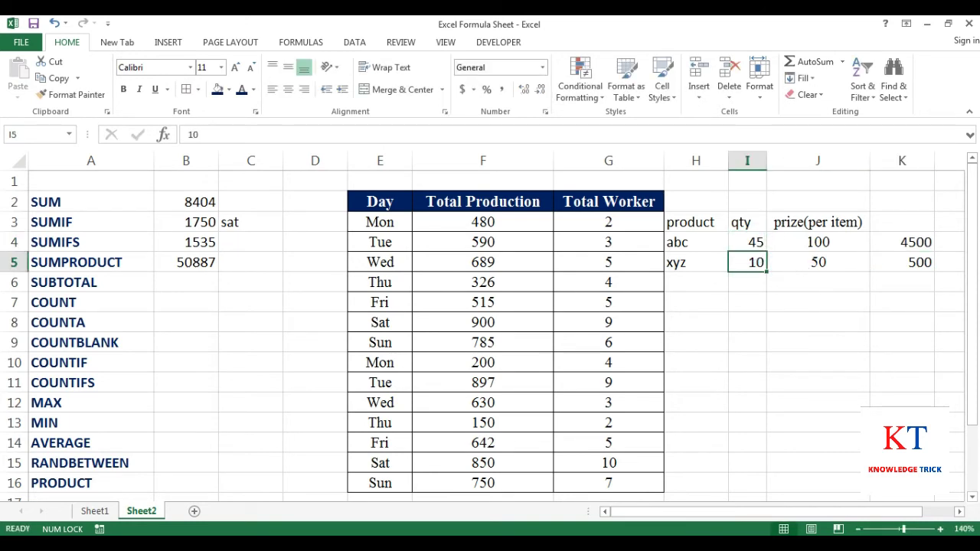
click(747, 242)
text(50)
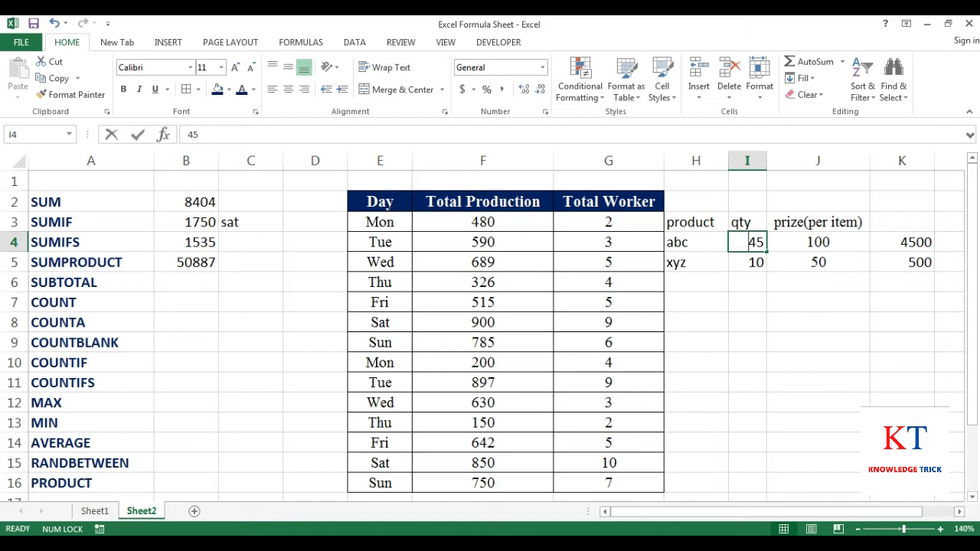
key(Return)
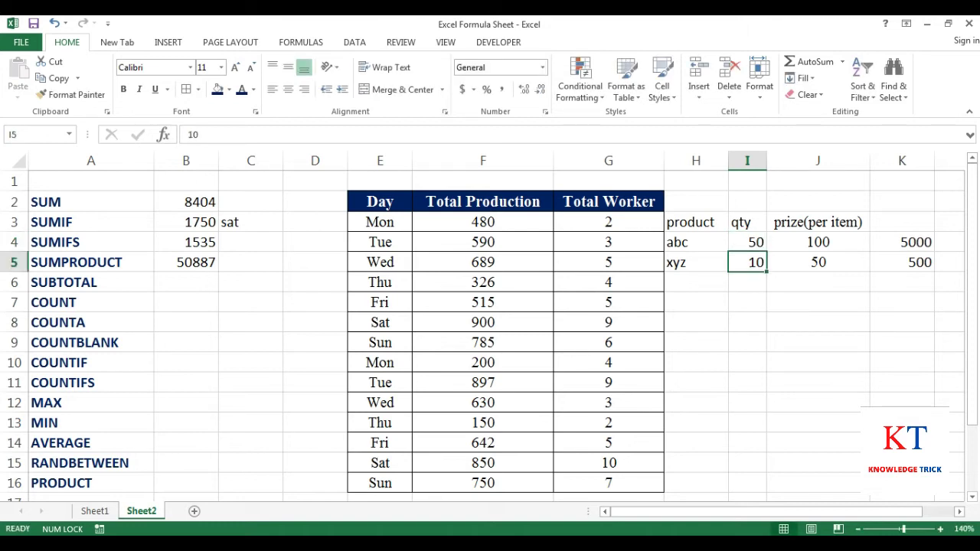
click(747, 242)
click(747, 262)
click(747, 242)
click(695, 242)
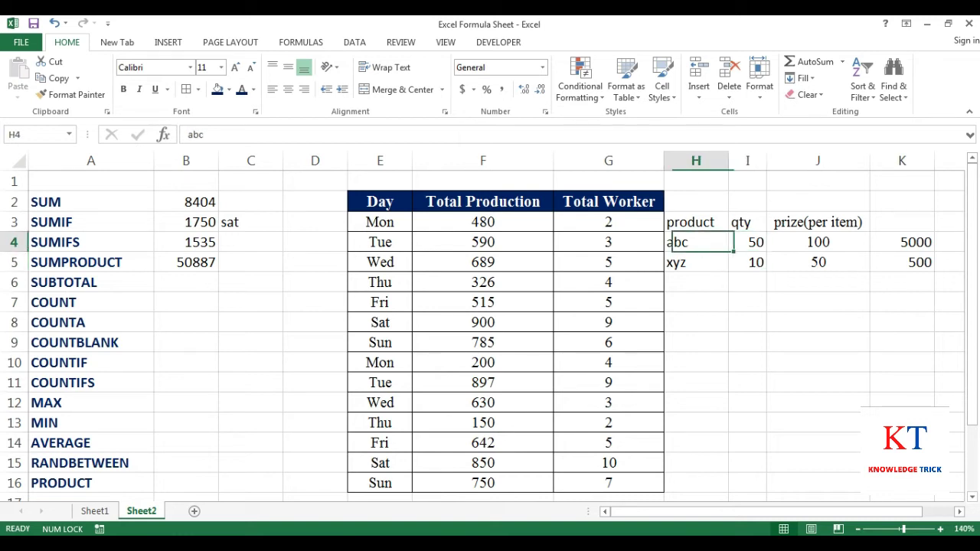
click(695, 222)
click(783, 222)
click(902, 222)
click(817, 222)
click(748, 222)
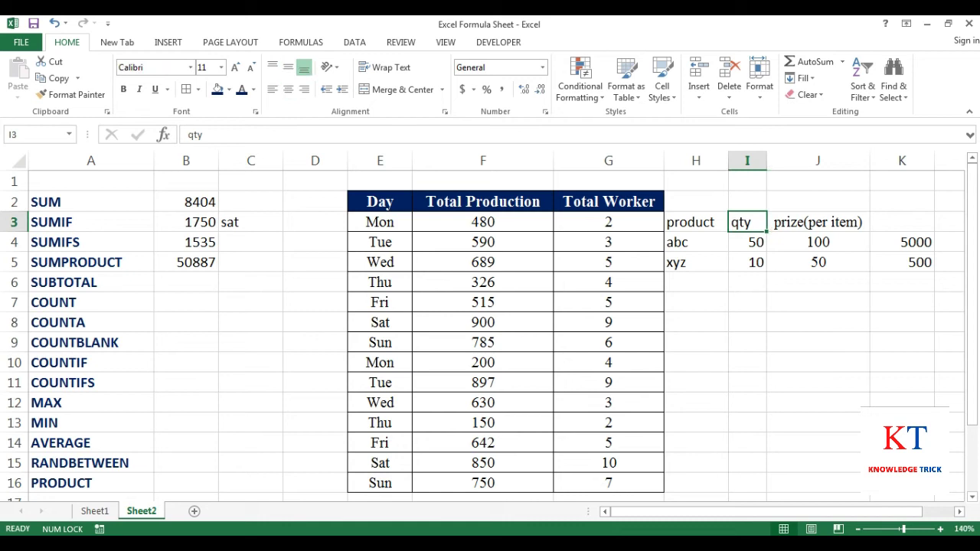
click(747, 242)
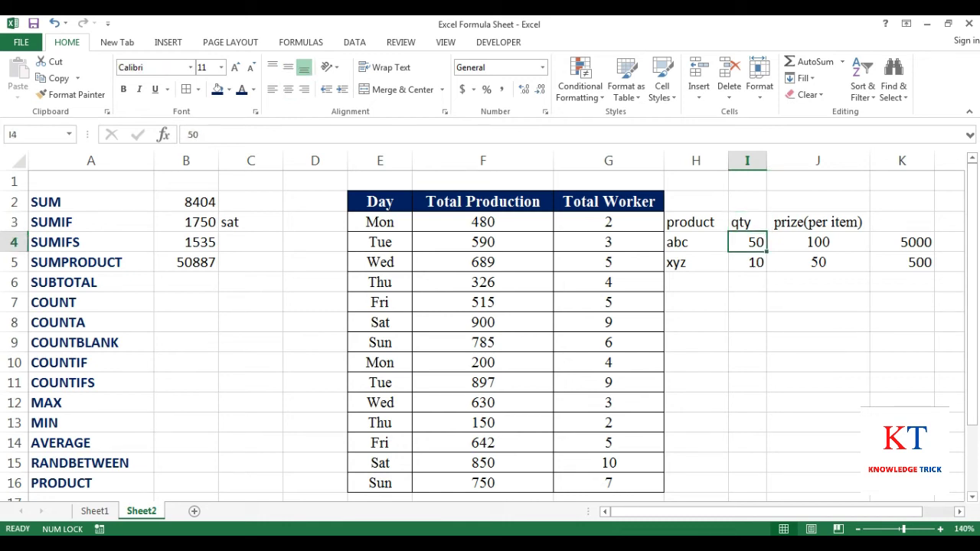
click(817, 242)
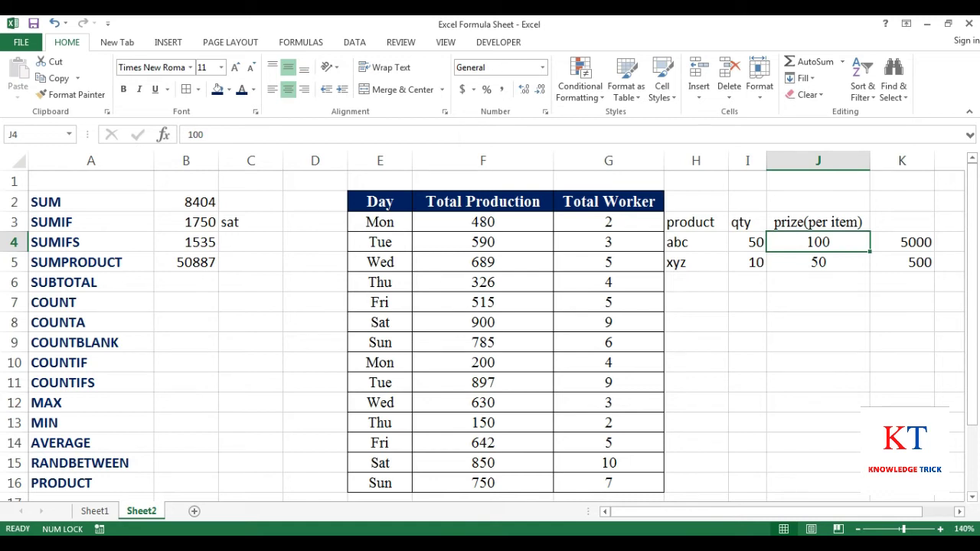
click(901, 242)
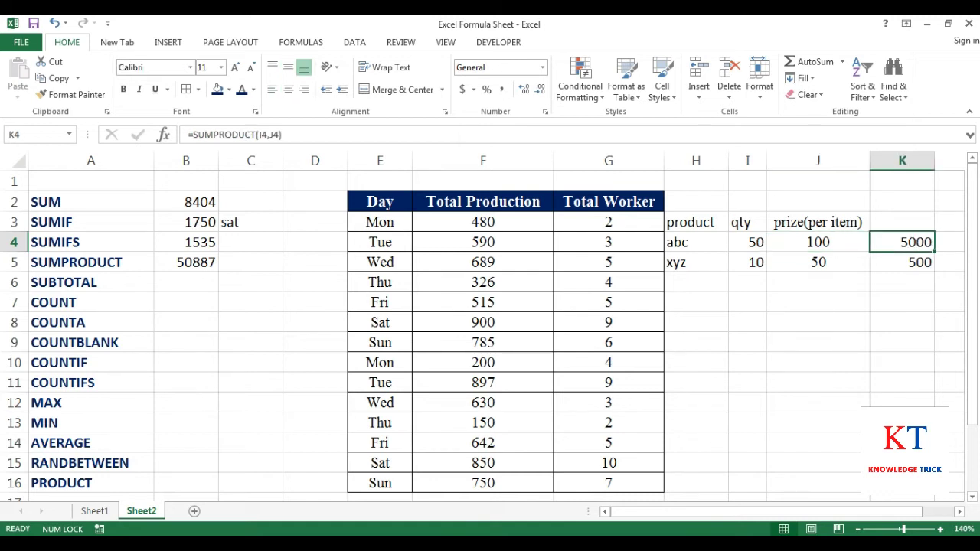
click(818, 261)
click(748, 242)
click(695, 222)
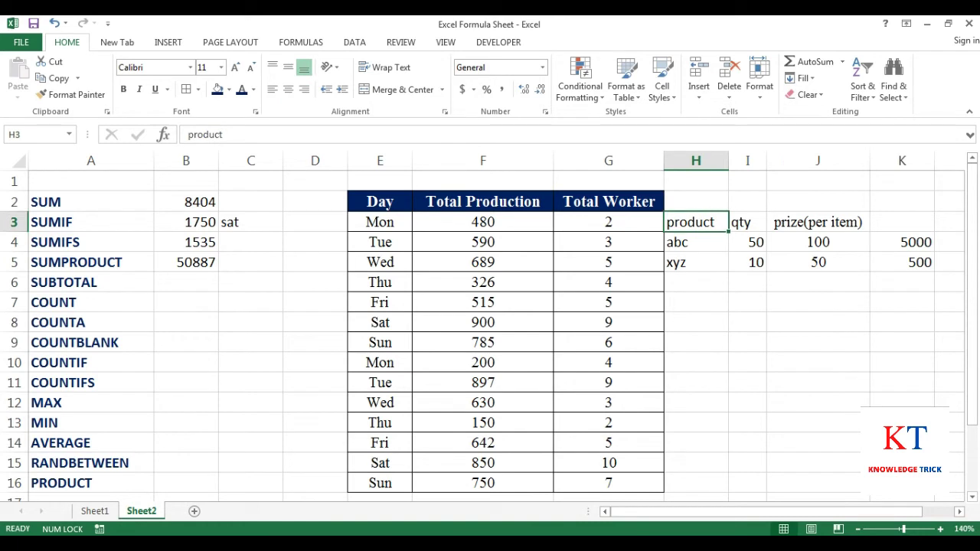
drag(695, 222, 817, 262)
click(608, 222)
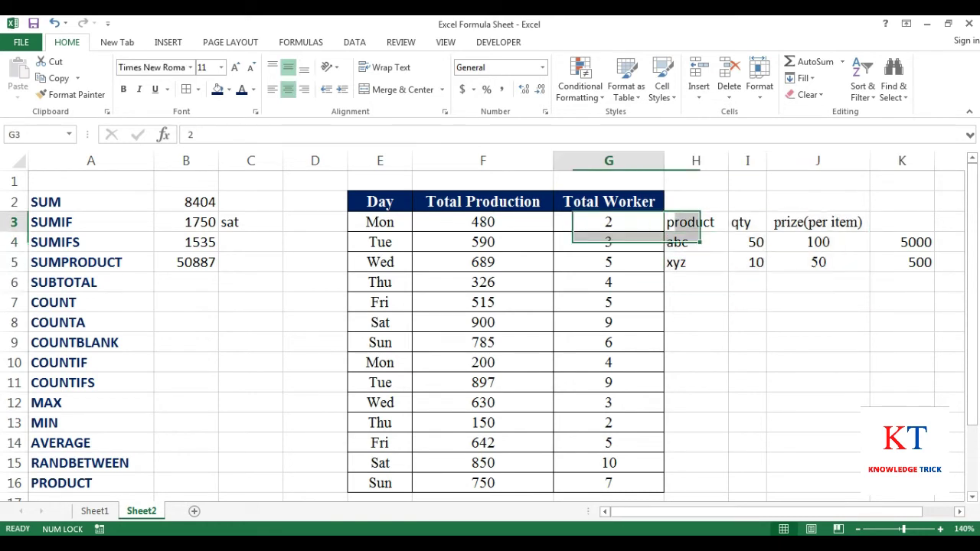
click(695, 222)
click(747, 242)
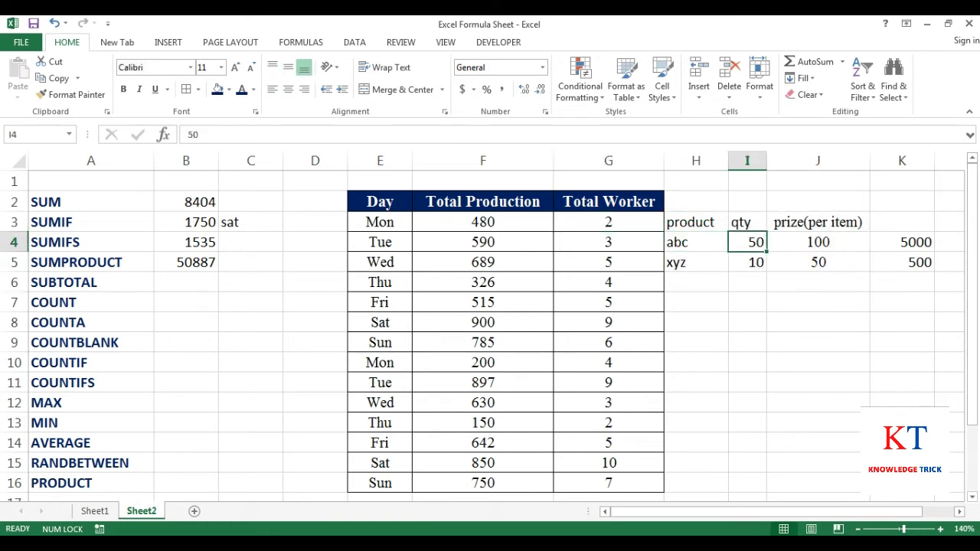
click(747, 222)
click(695, 222)
click(747, 222)
click(818, 242)
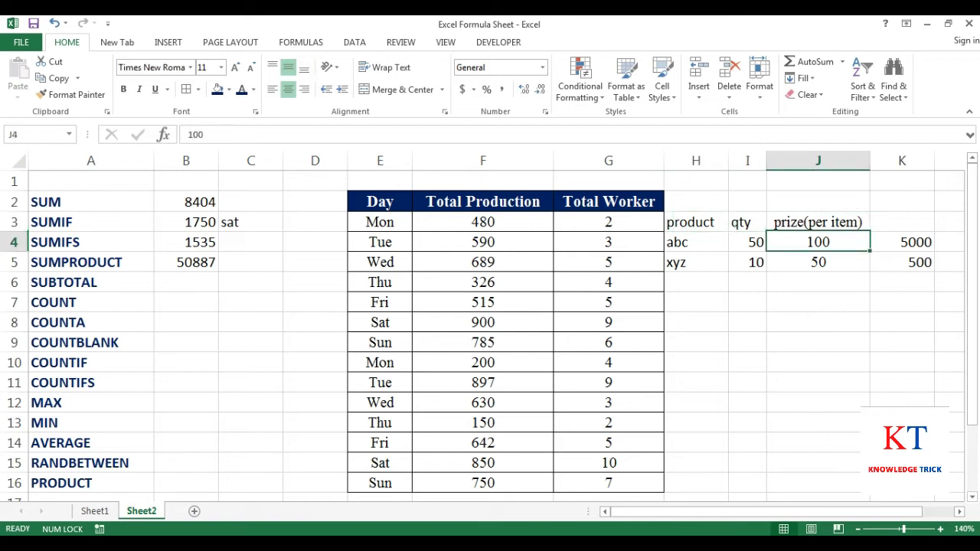
click(818, 261)
key(Left)
key(Left)
key(Left)
key(Left)
key(Left)
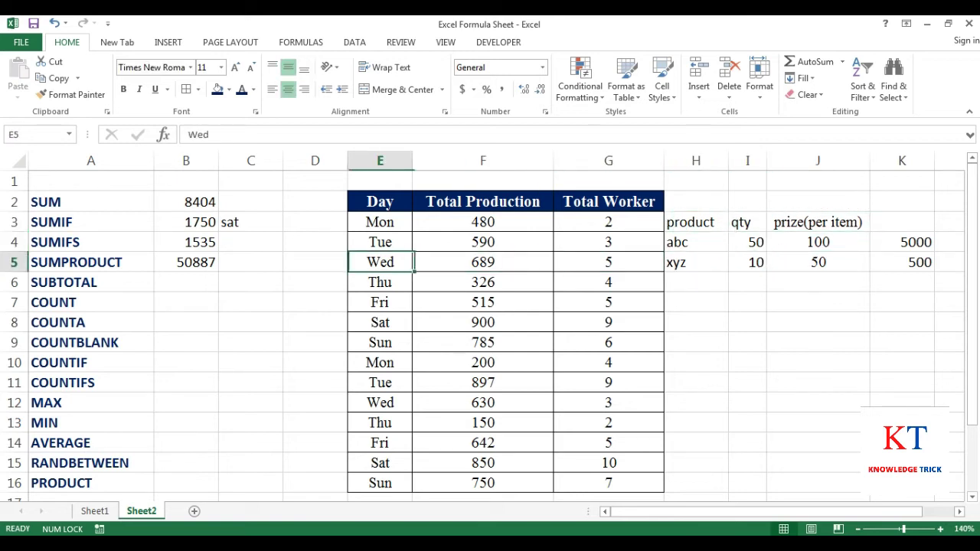
key(Left)
key(Left)
key(Left)
click(91, 262)
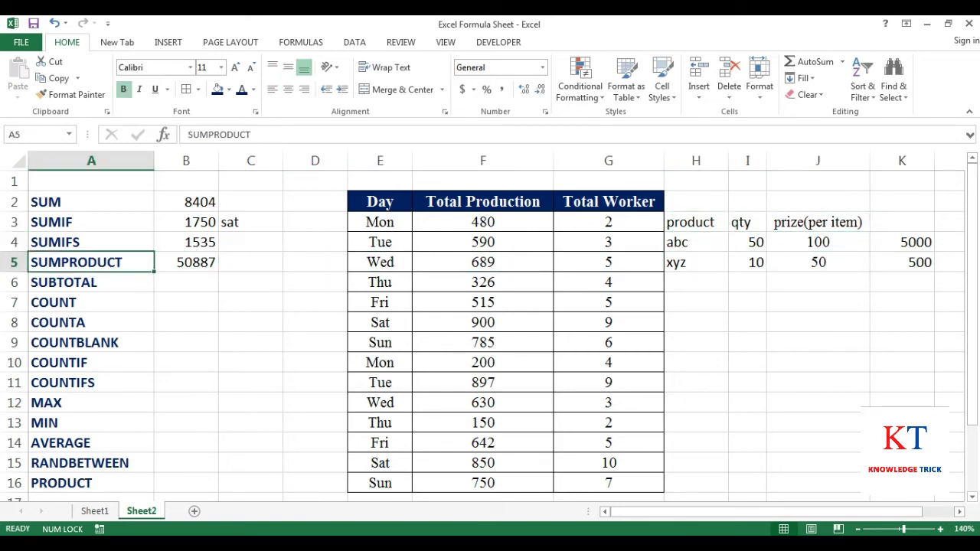
click(380, 201)
Filter the Day column to hide Sunday rows and check the SUM in B2
click(354, 46)
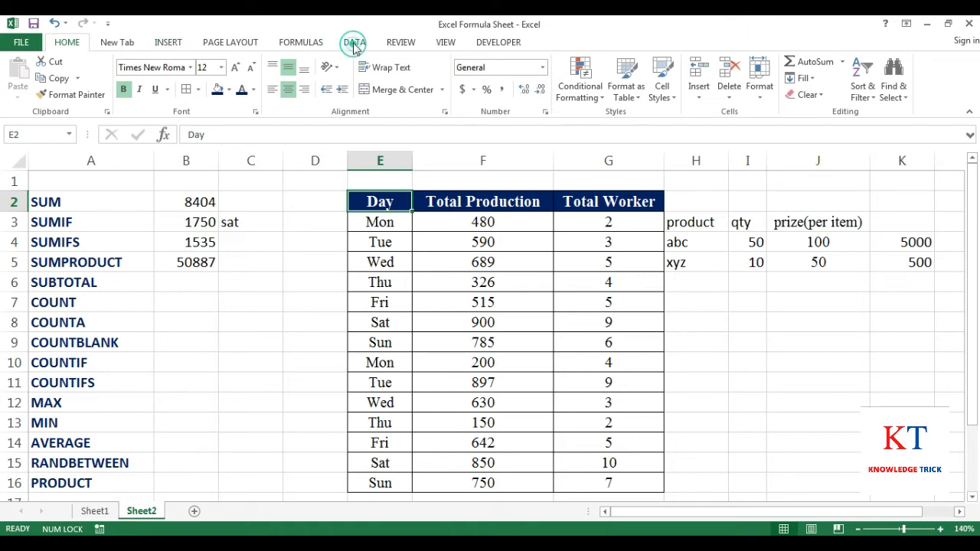
click(386, 73)
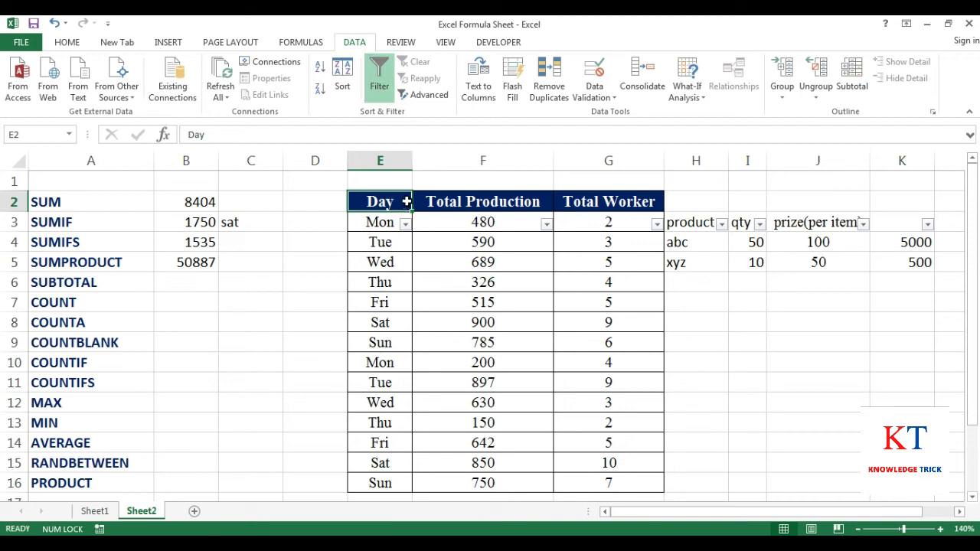
click(405, 223)
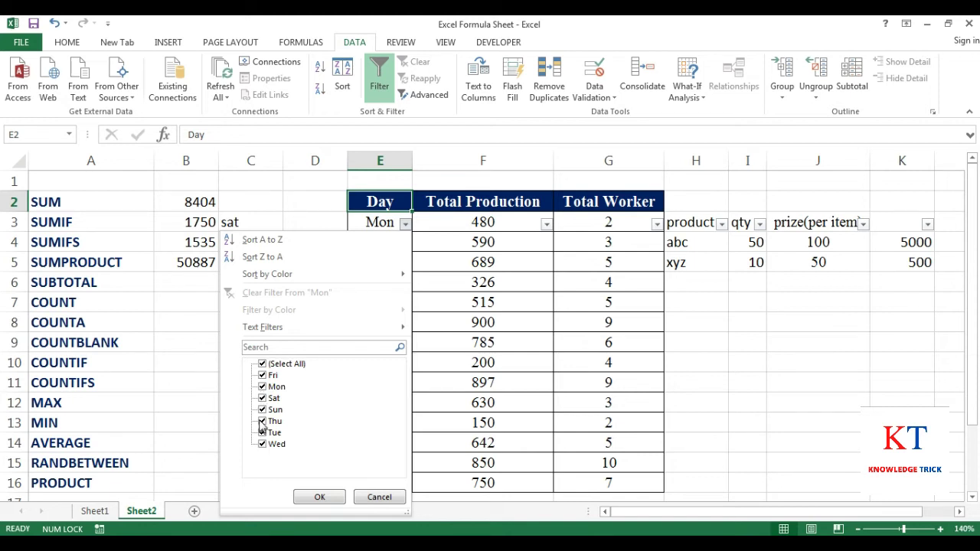
click(263, 411)
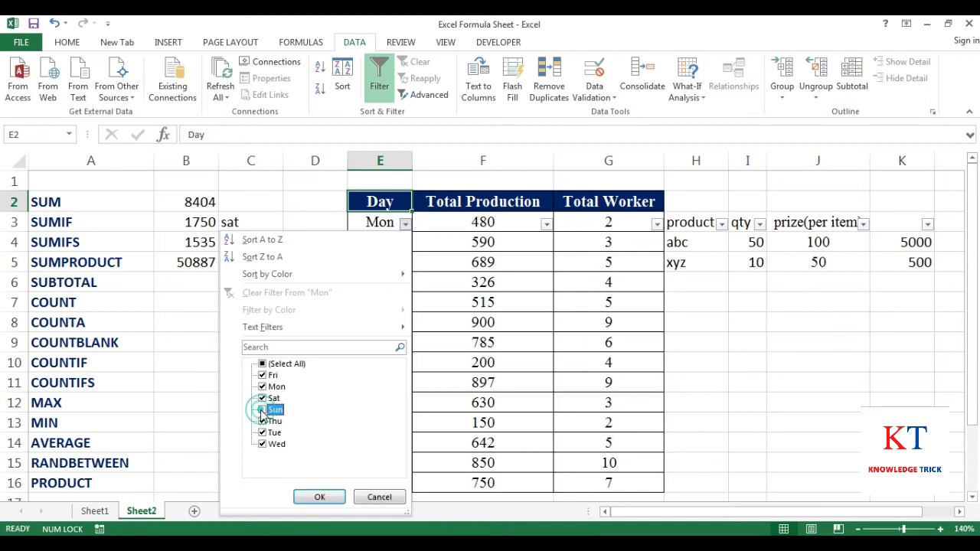
click(320, 498)
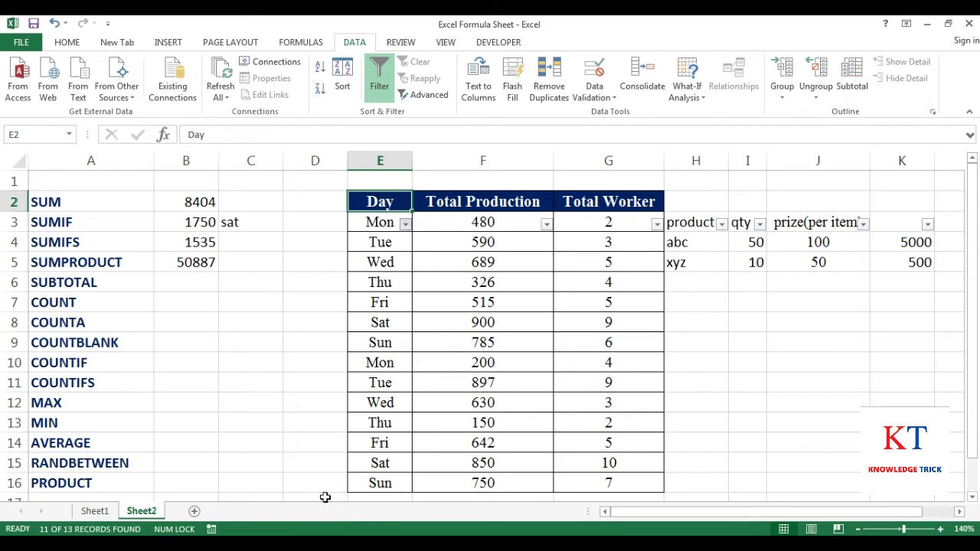
click(198, 202)
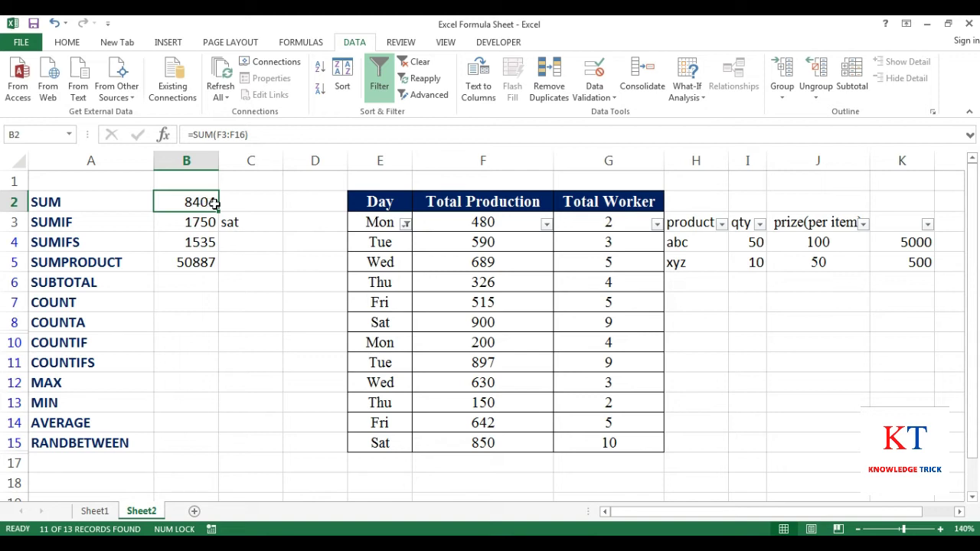
Remove the filter and toggle filtering on and off, leaving every day shown
click(375, 79)
click(390, 302)
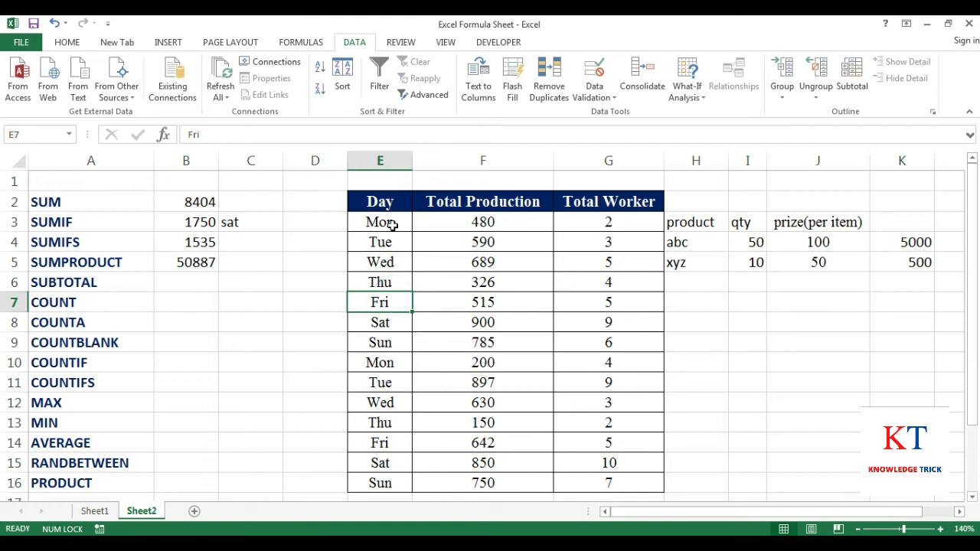
click(197, 201)
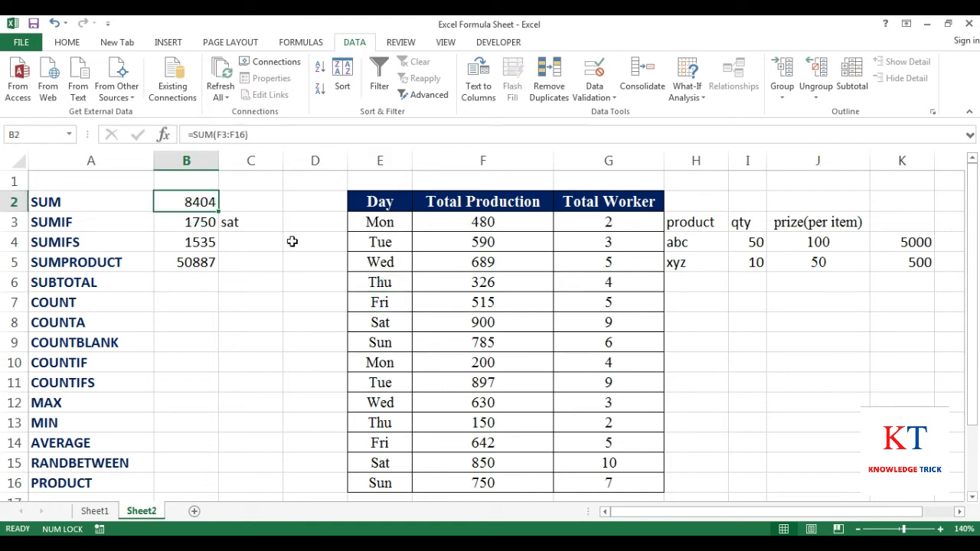
click(387, 82)
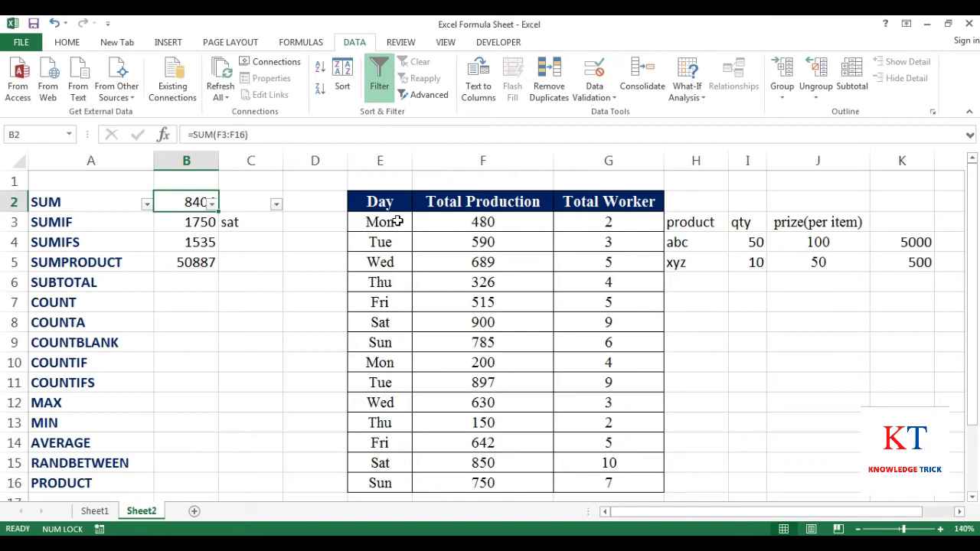
click(385, 84)
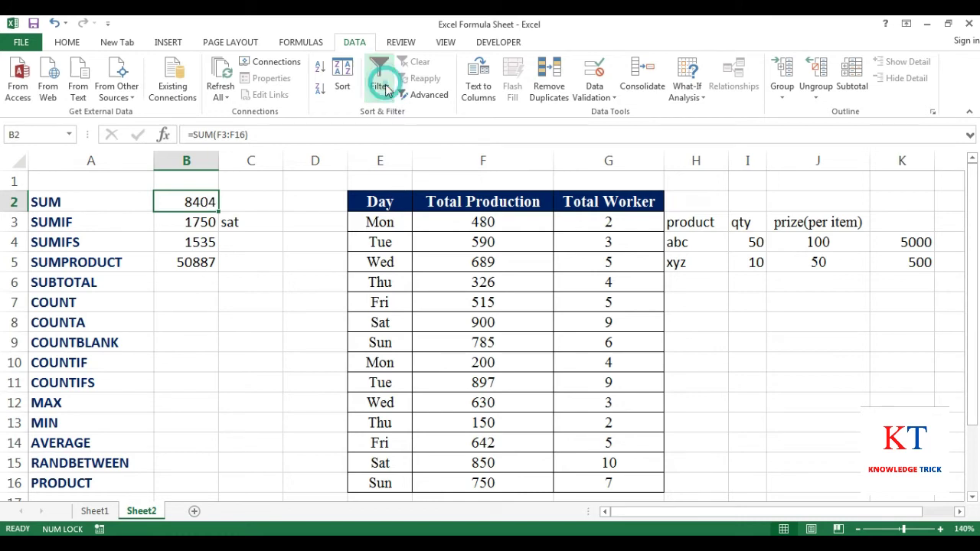
click(391, 205)
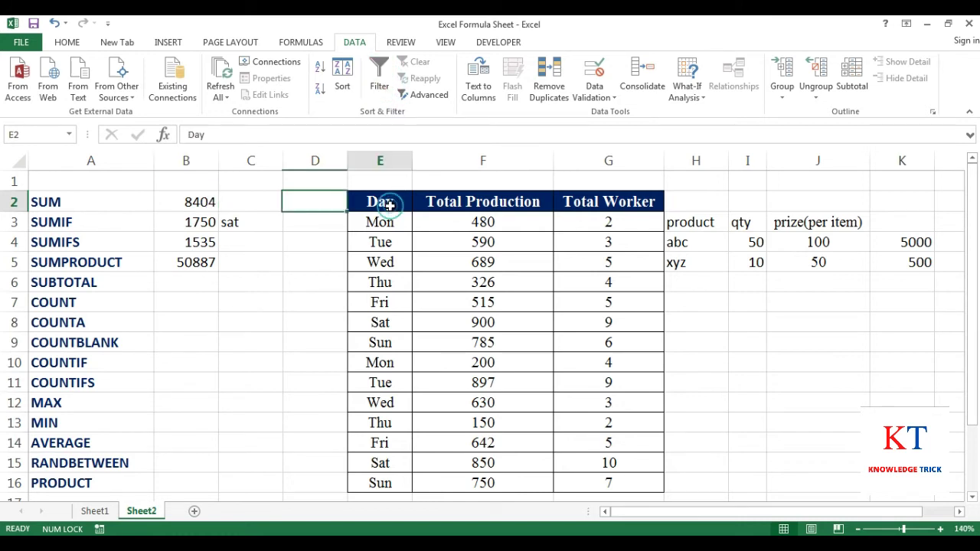
Filter the Day column again to hide the Sunday rows
click(382, 87)
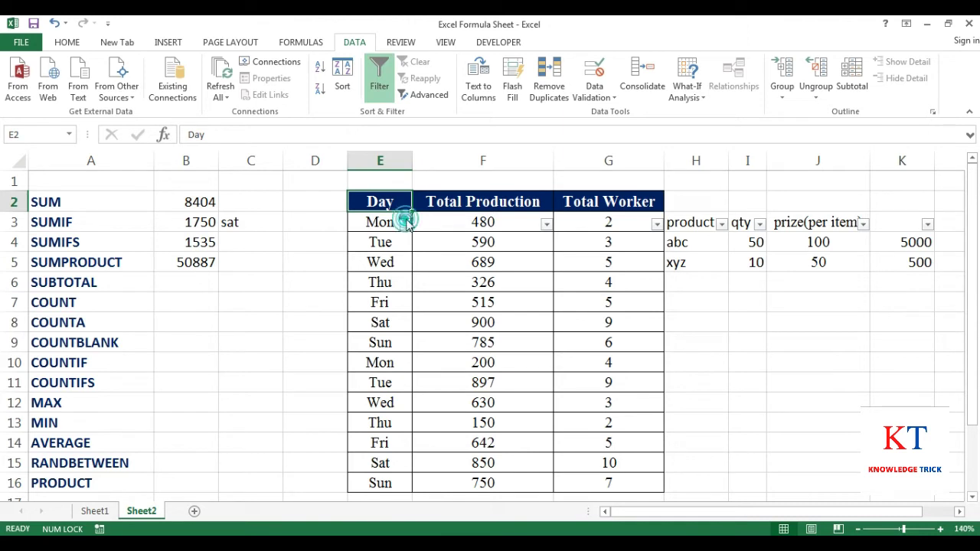
click(404, 224)
click(272, 410)
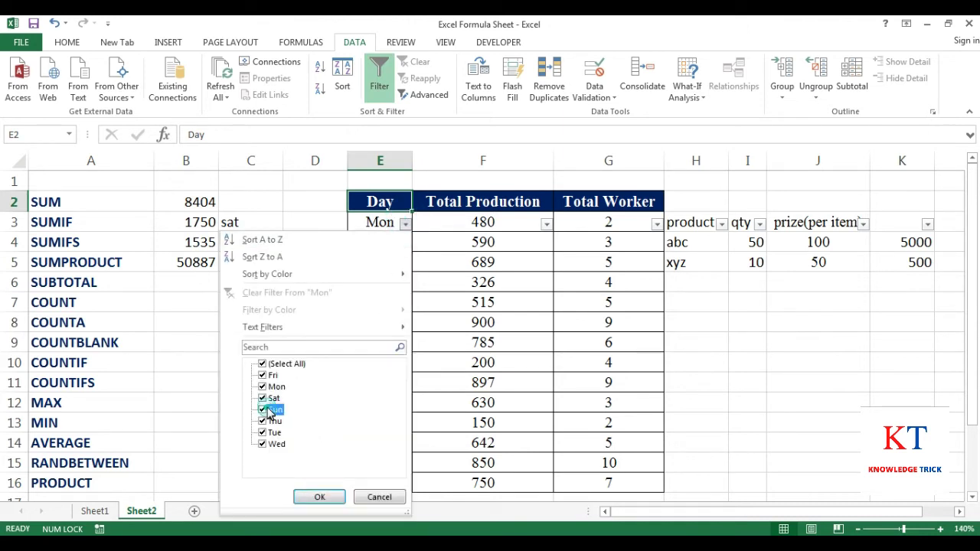
click(314, 495)
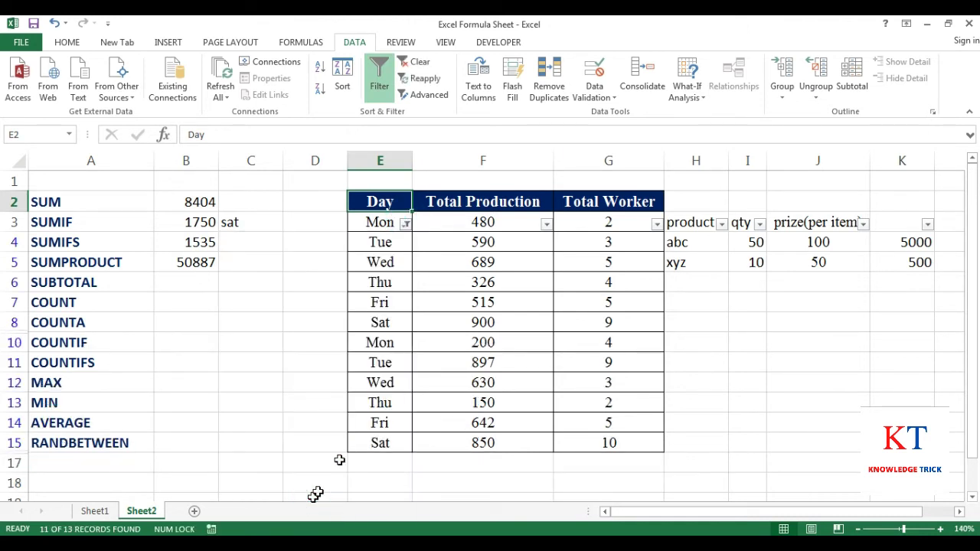
Browse the filtered days, select B6, and turn filtering off to show all rows
click(400, 443)
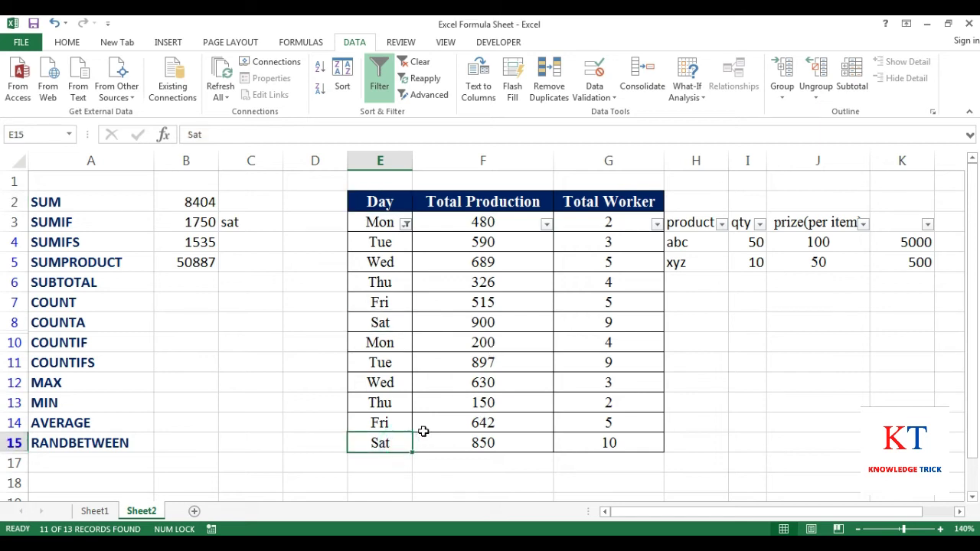
key(Up)
key(Up)
key(Up)
key(Up)
key(Up)
key(Up)
key(Up)
key(Up)
key(Up)
key(Up)
key(Up)
key(Down)
key(Down)
key(Down)
key(Down)
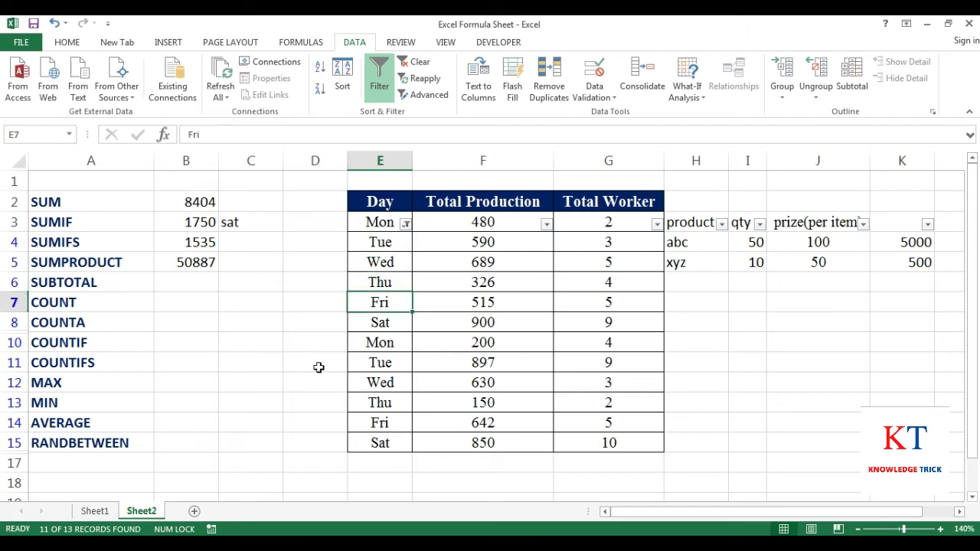
click(187, 206)
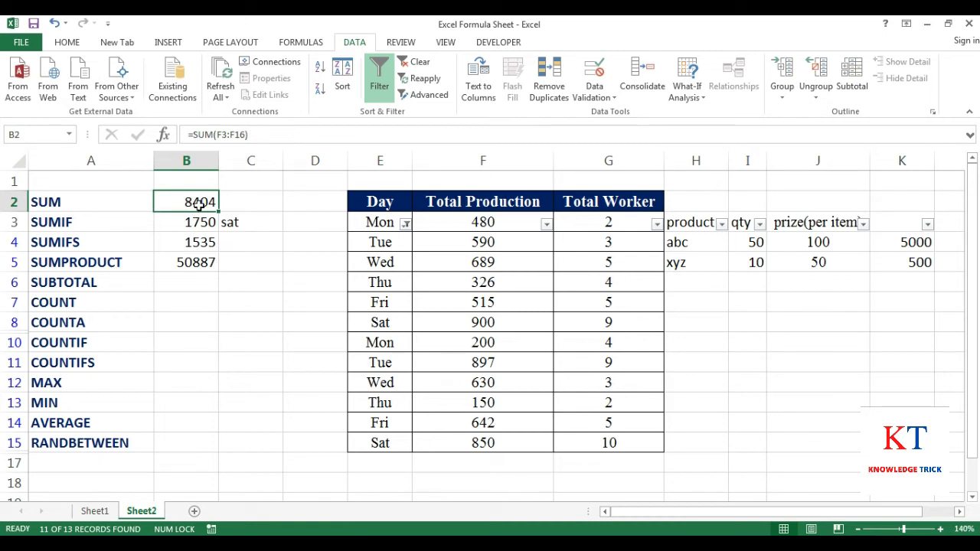
click(170, 282)
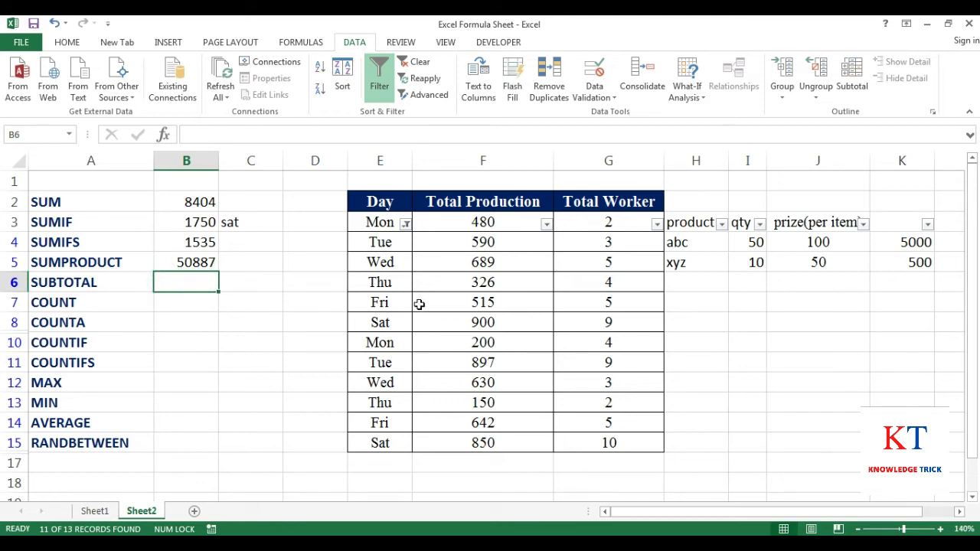
click(379, 76)
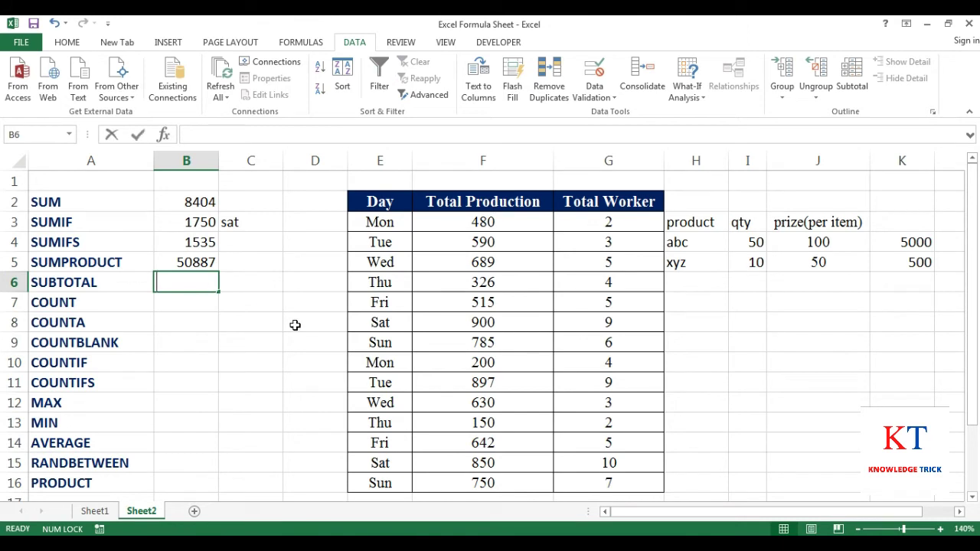
Enter =SUBTOTAL(9,F3:F16) in B6, summing Total Production to 8404
text(=sub)
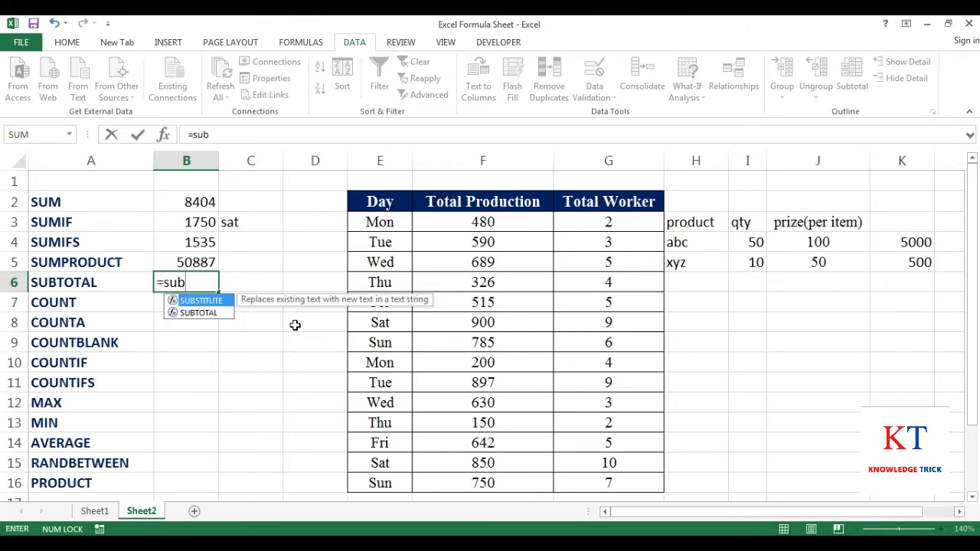
key(Down)
key(Tab)
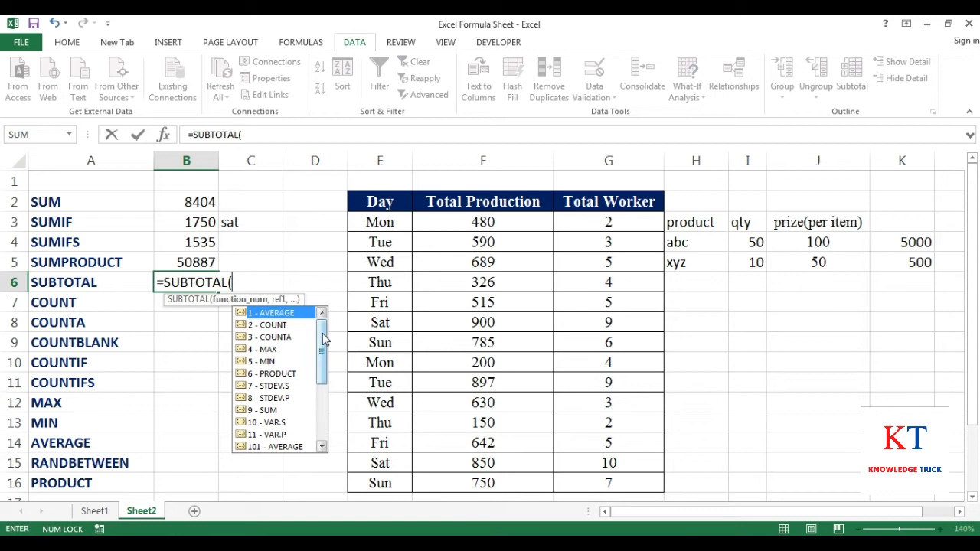
mouse_move(322, 339)
mouse_down()
mouse_move(325, 403)
mouse_move(326, 310)
mouse_up()
double_click(266, 411)
text(,)
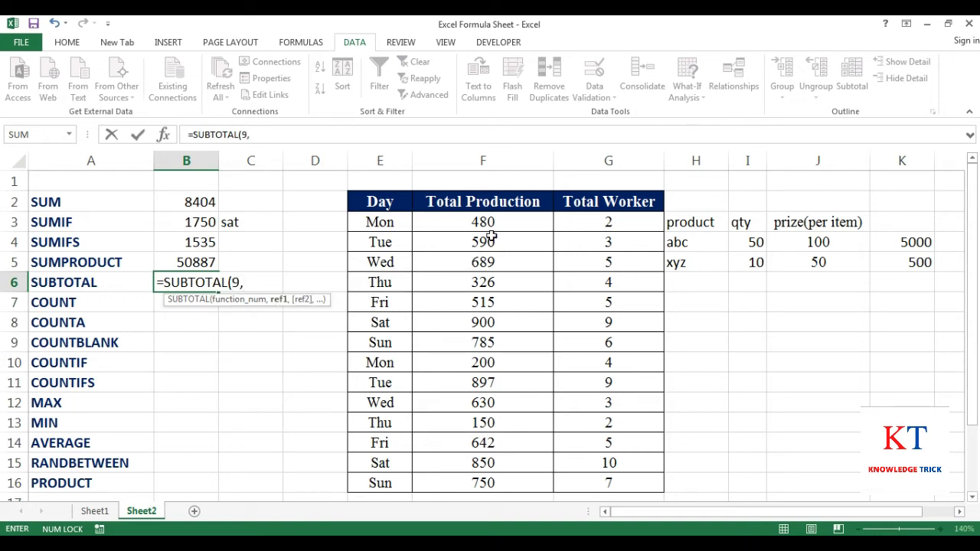
drag(477, 220, 488, 482)
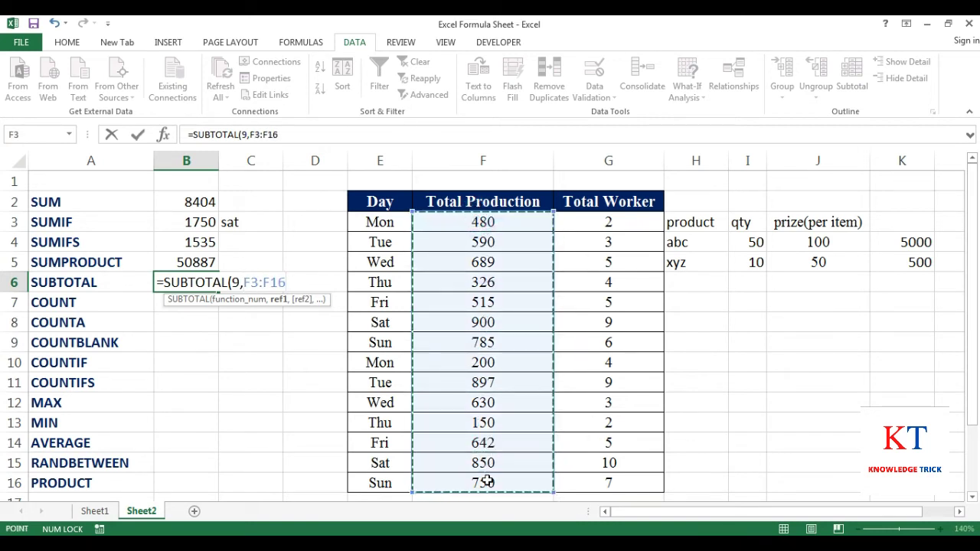
text())
key(Return)
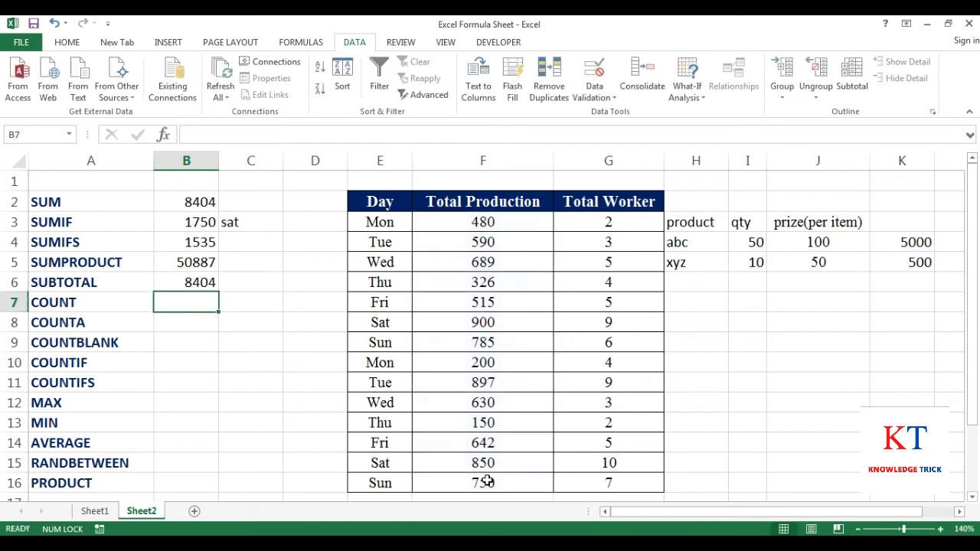
click(191, 201)
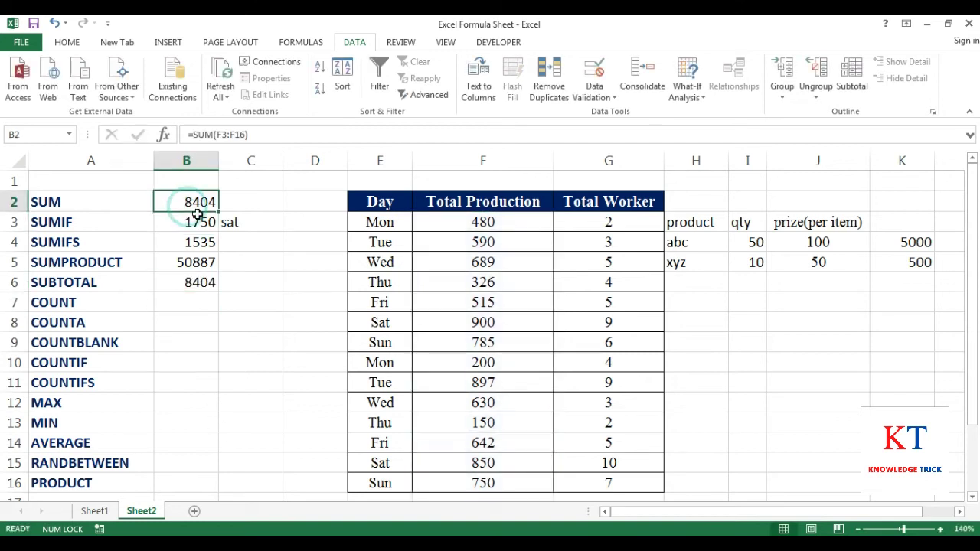
click(209, 285)
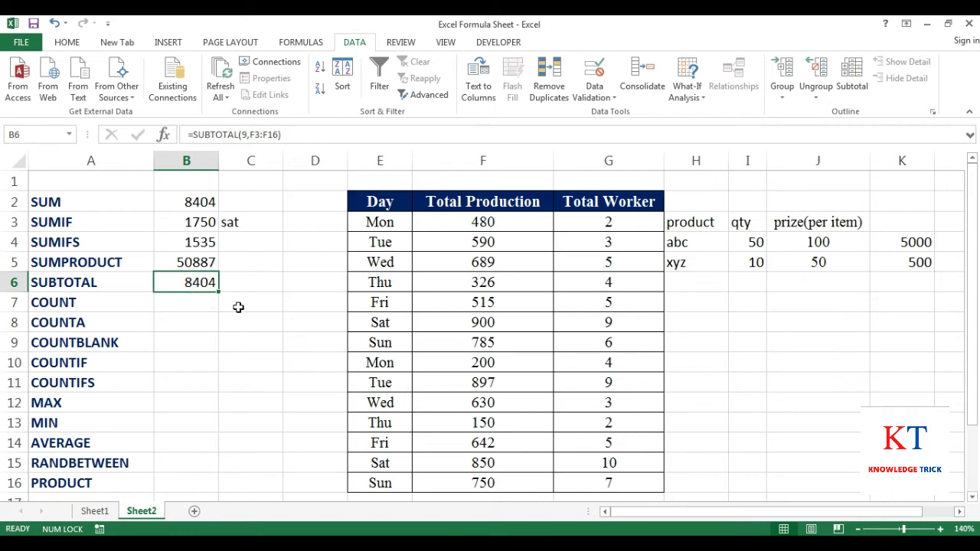
click(372, 200)
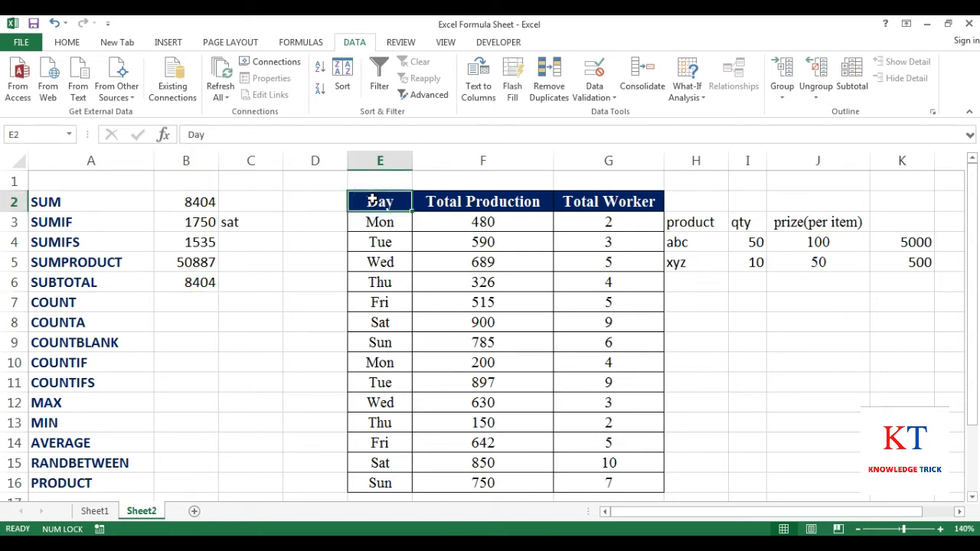
click(379, 76)
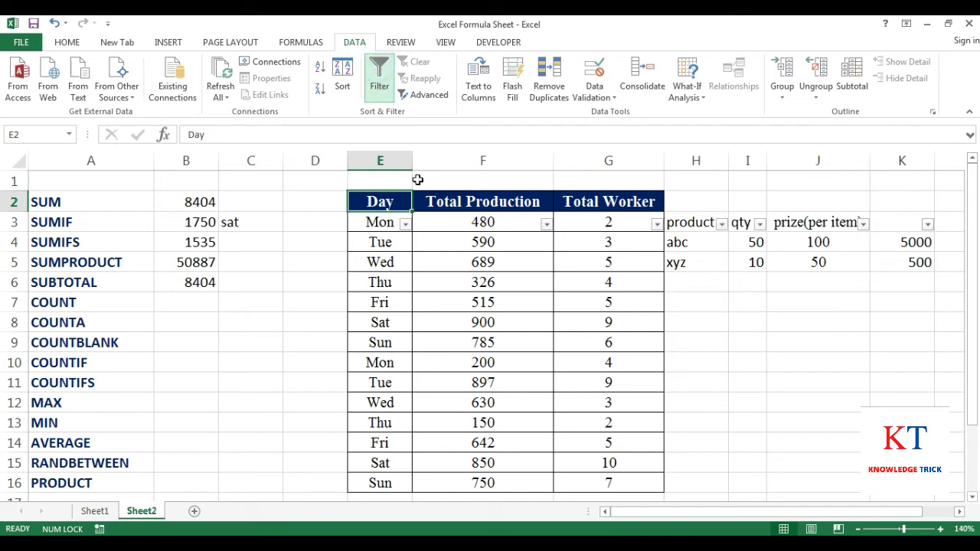
click(406, 225)
click(263, 409)
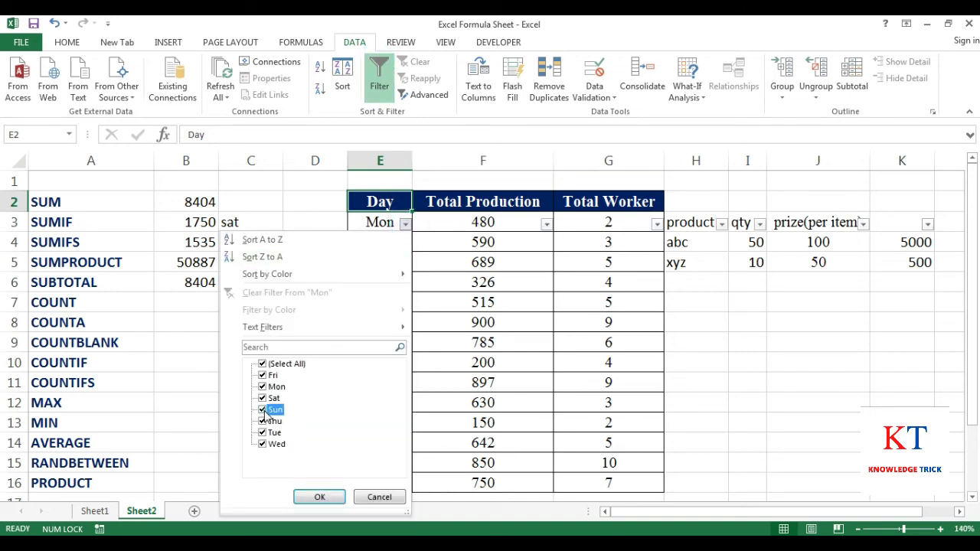
click(319, 497)
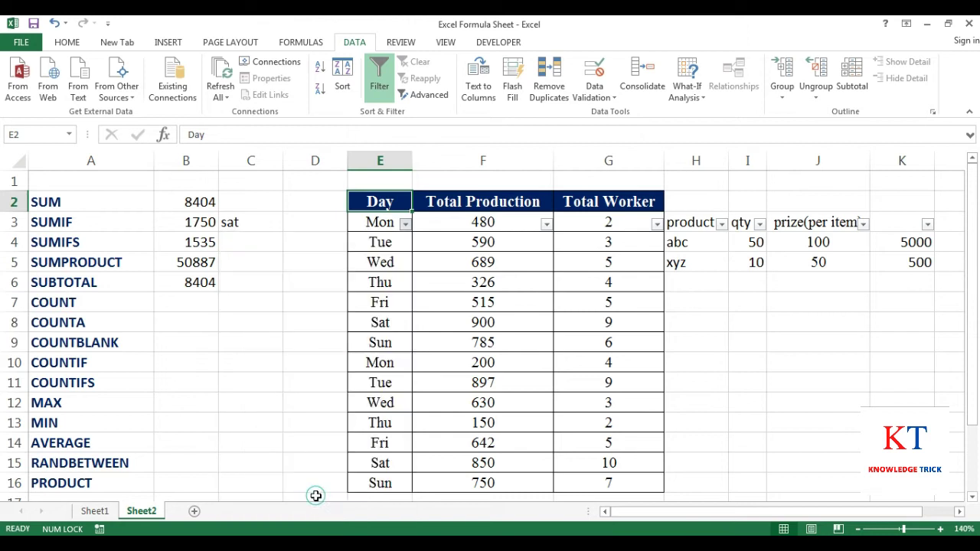
click(187, 201)
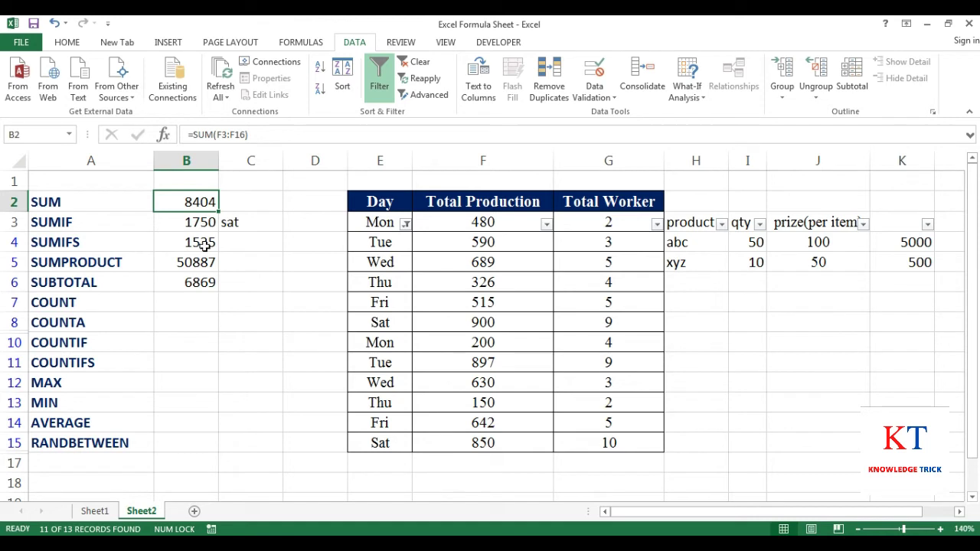
click(188, 282)
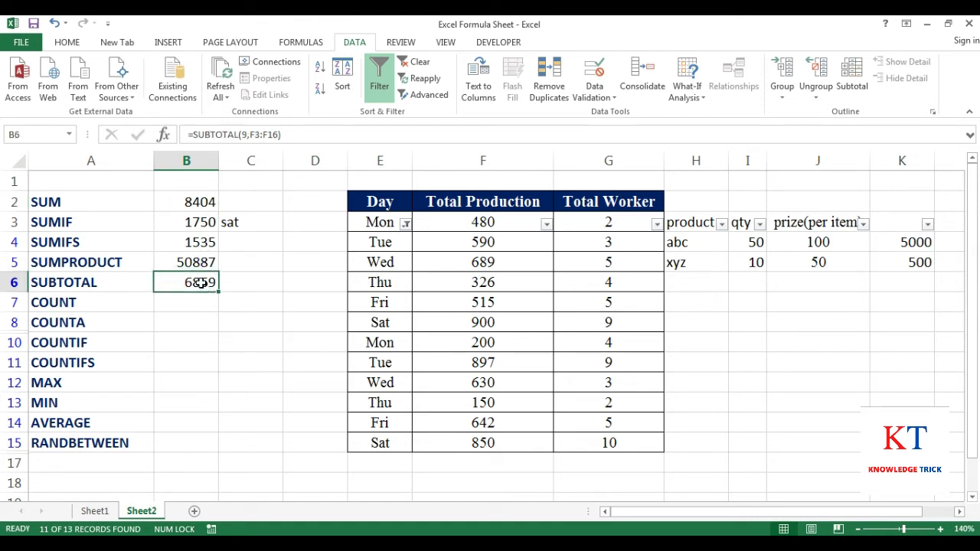
click(405, 222)
click(273, 421)
click(274, 421)
click(272, 444)
click(321, 497)
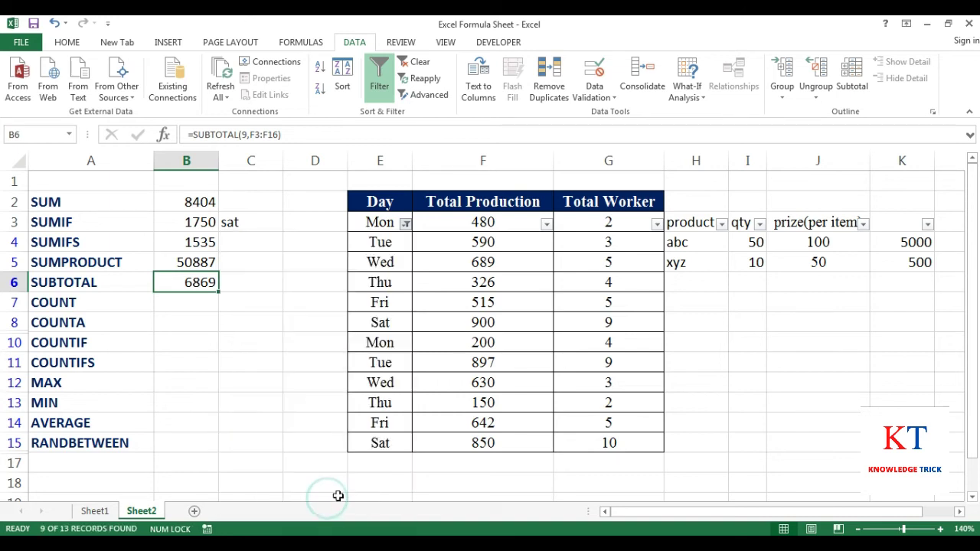
click(208, 279)
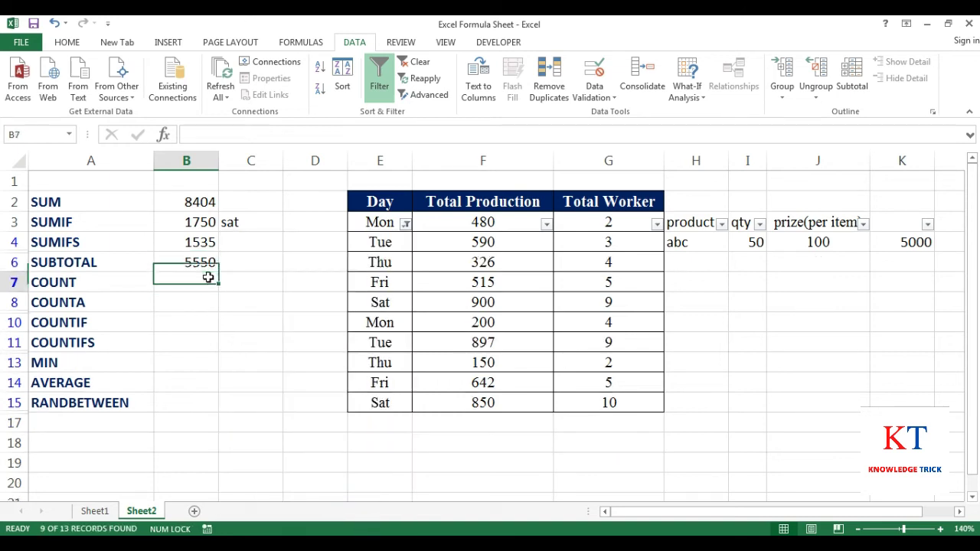
click(208, 203)
double_click(209, 263)
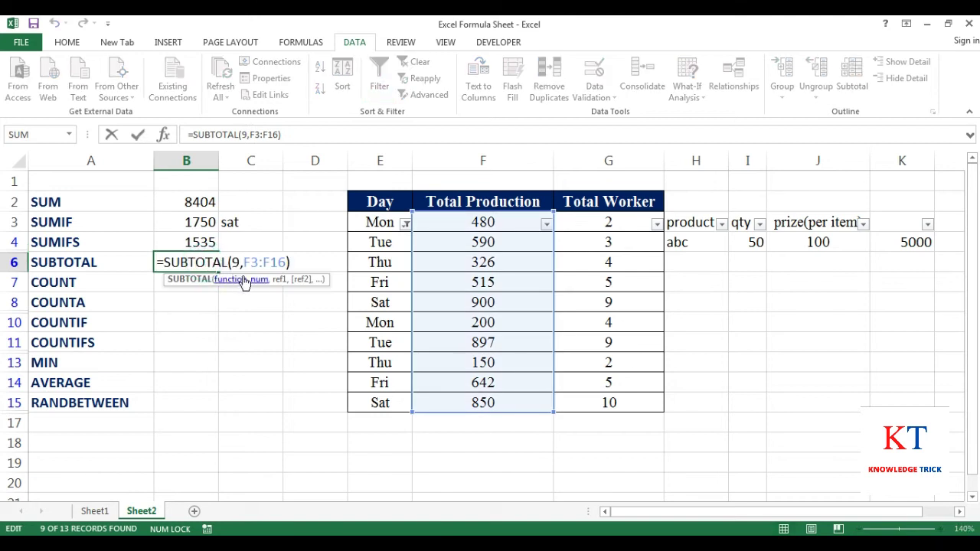
key(Escape)
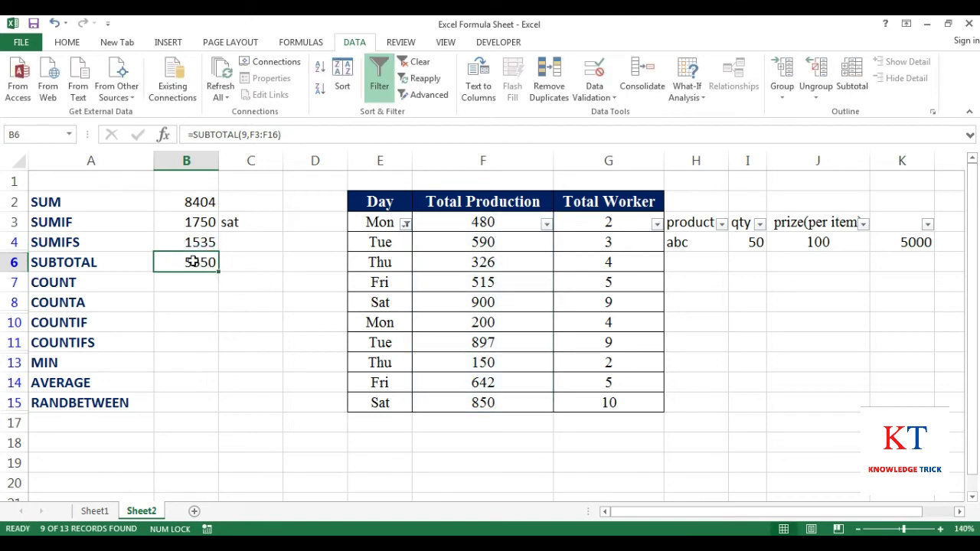
click(378, 72)
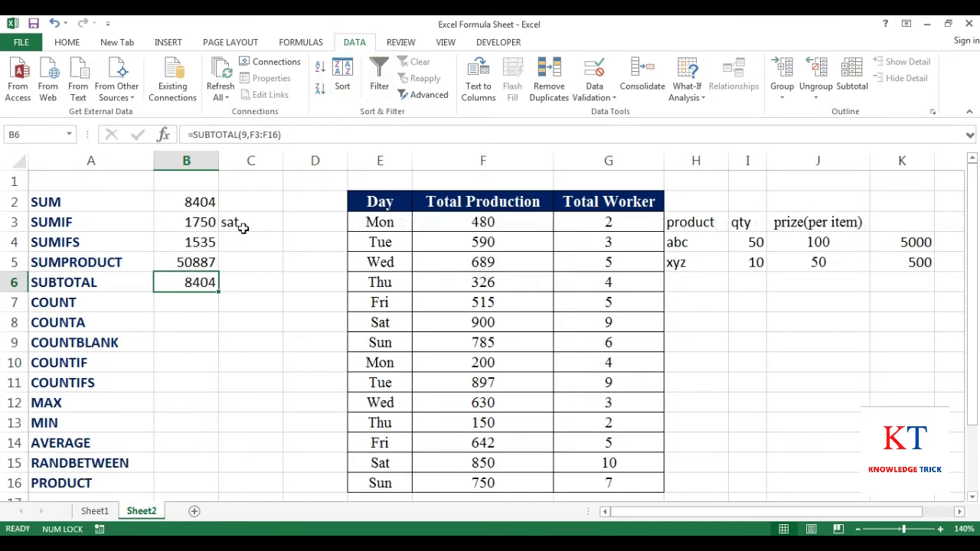
Enter a COUNT formula in B7, correcting its range from E3:E16 to F3:F16
click(173, 300)
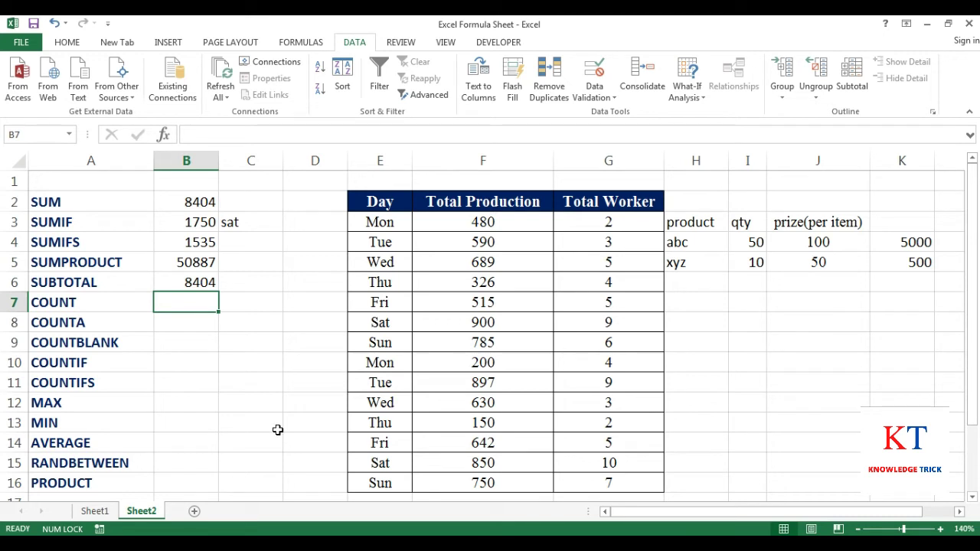
text(=coun)
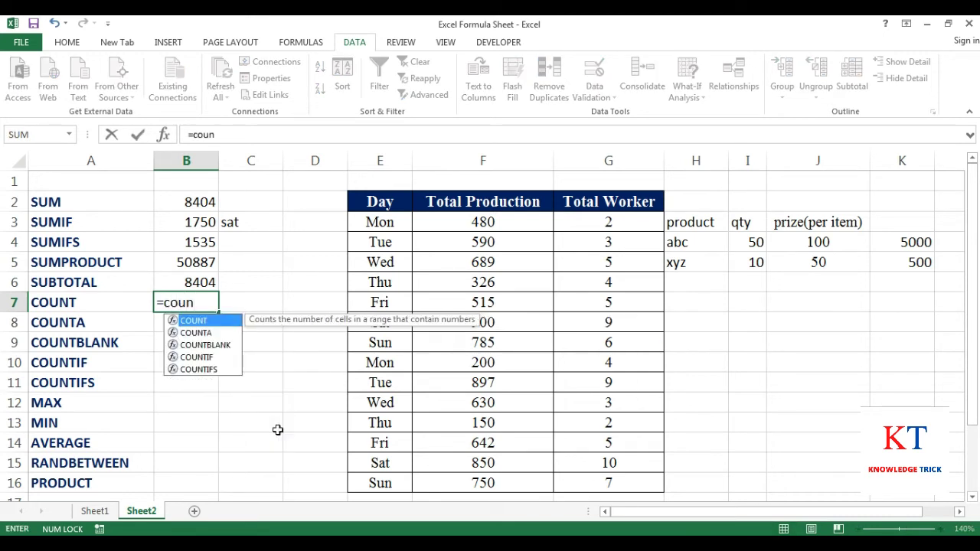
key(Tab)
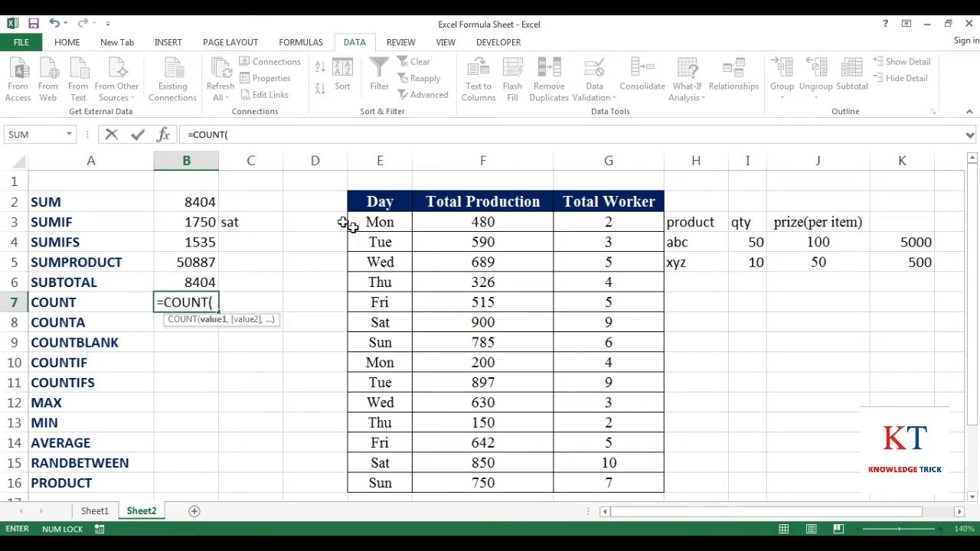
drag(394, 222, 373, 487)
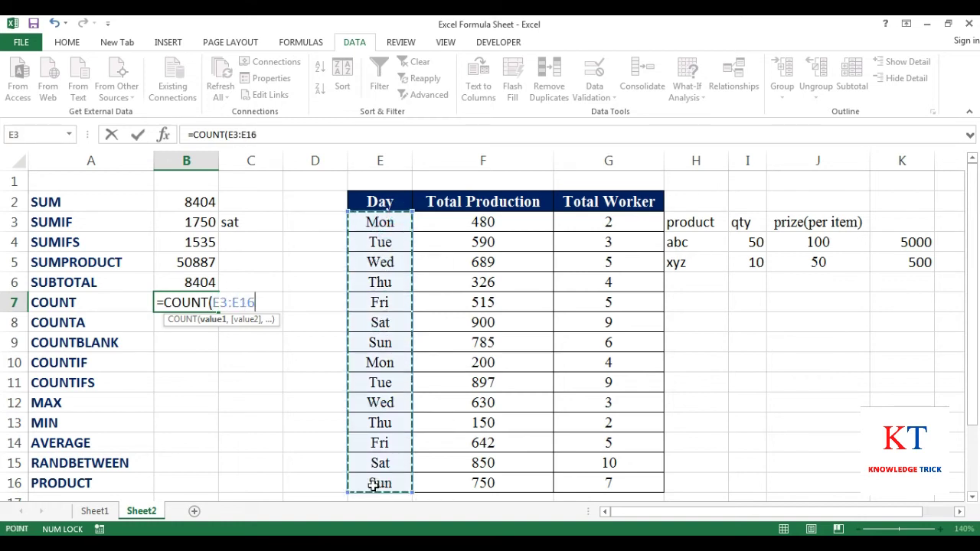
key(Return)
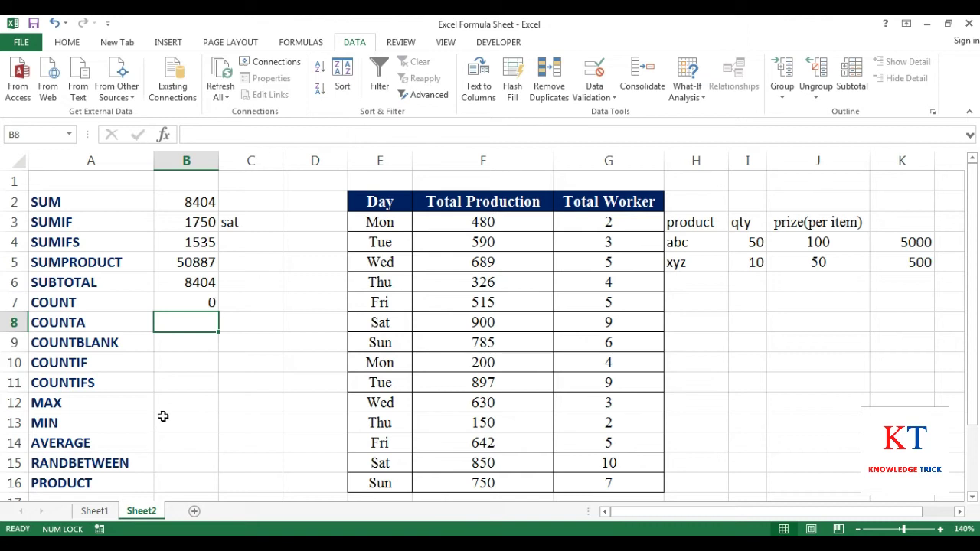
click(195, 305)
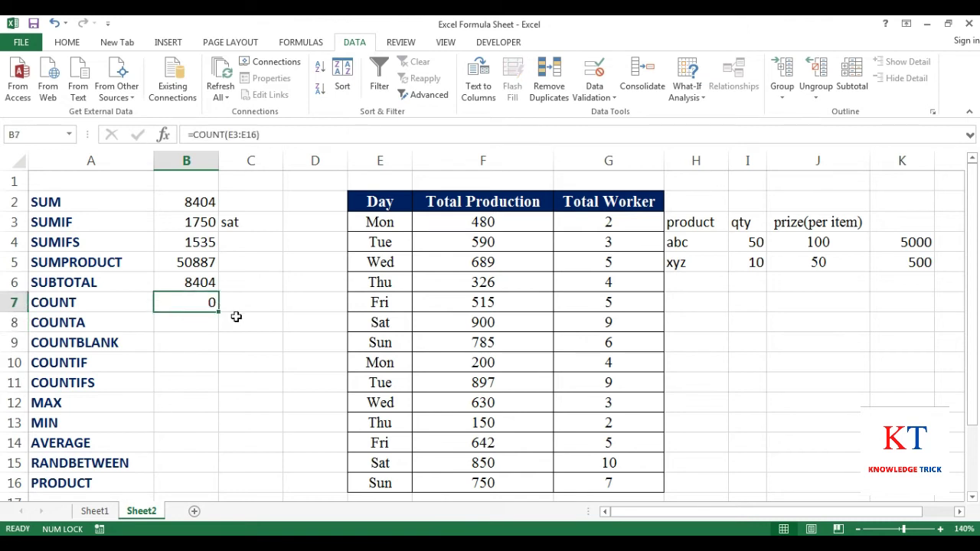
key(F2)
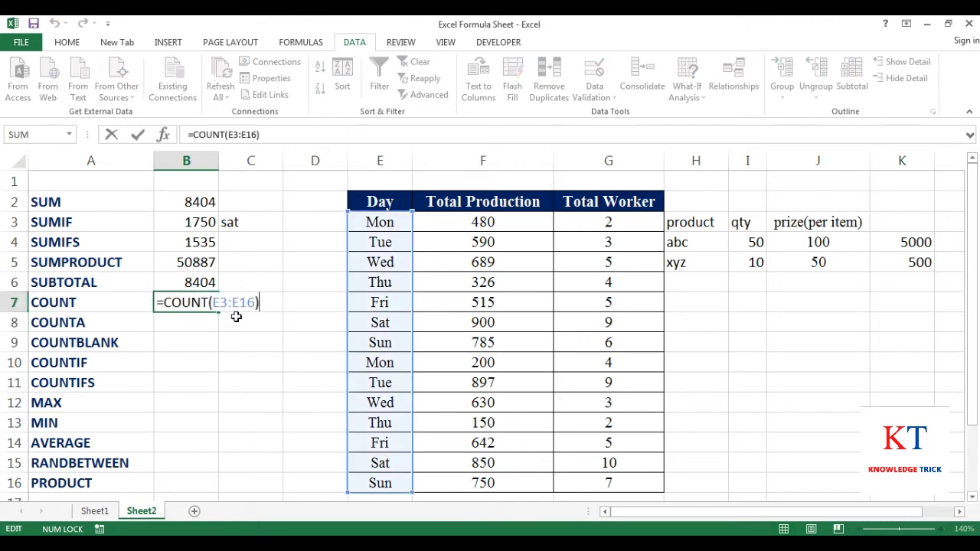
key(BackSpace)
key(BackSpace)
key(BackSpace)
key(BackSpace)
key(BackSpace)
key(BackSpace)
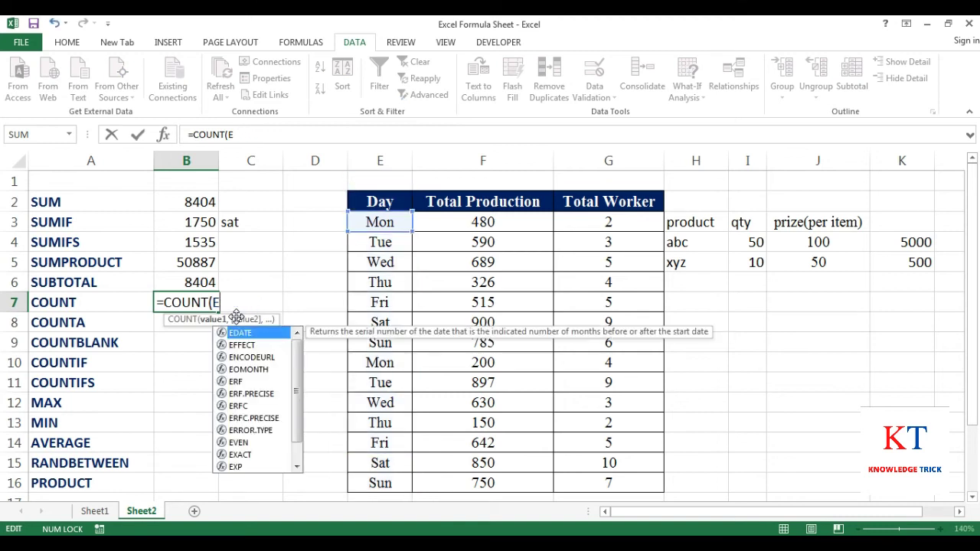
key(BackSpace)
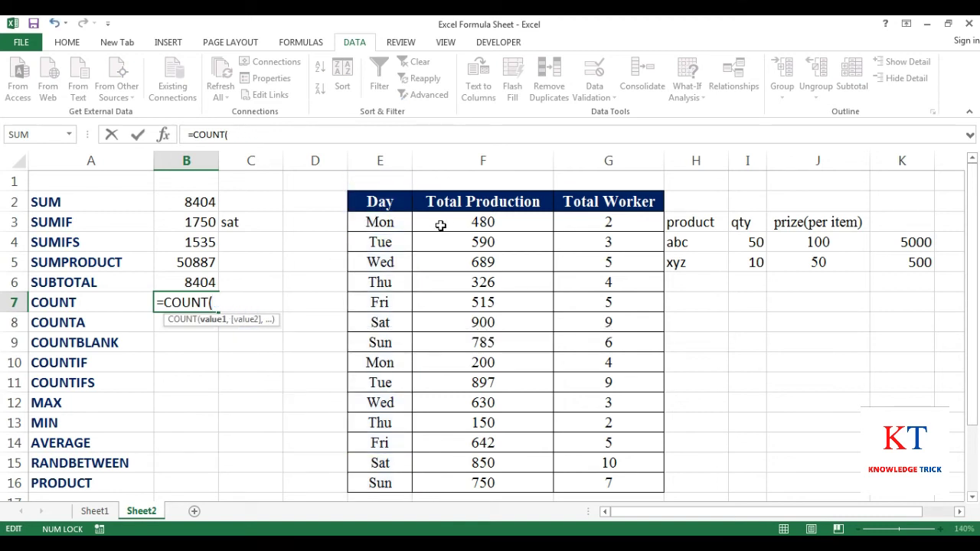
drag(448, 222, 461, 479)
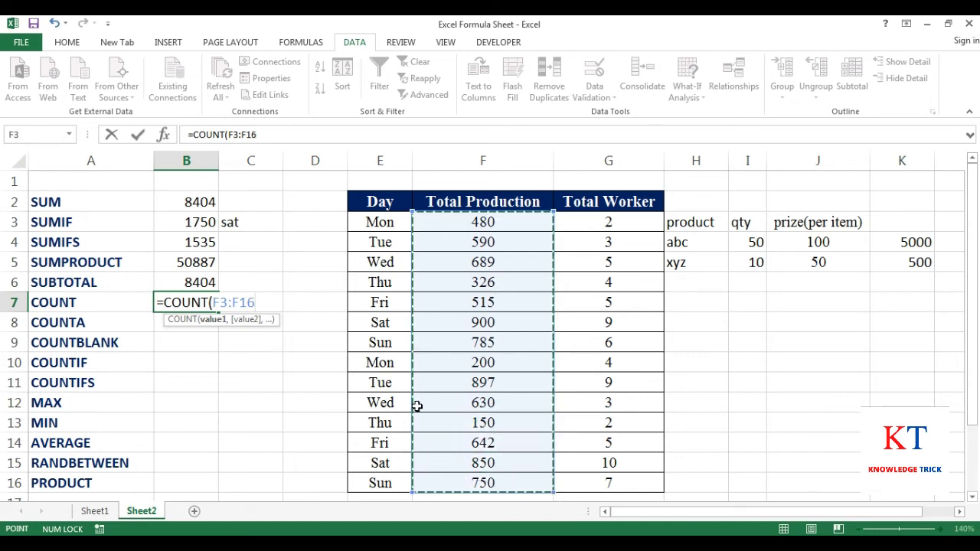
key(Return)
Verify the COUNT result of 14 against the Total Production values F3:F16
click(201, 302)
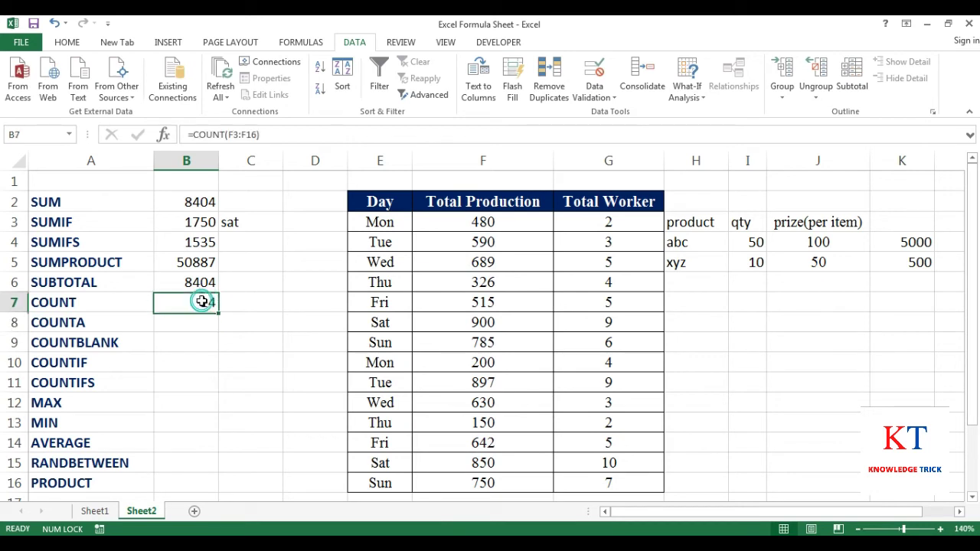
drag(479, 223, 486, 484)
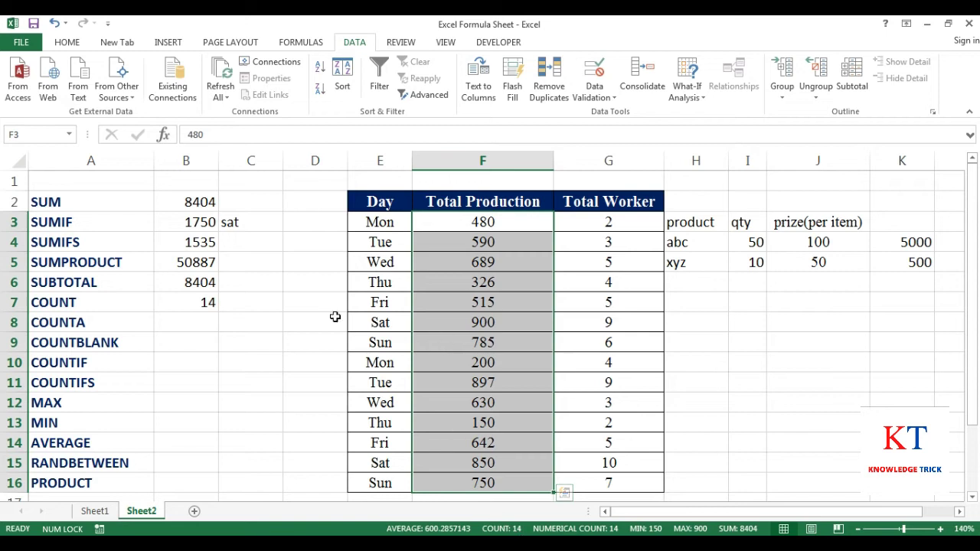
click(205, 305)
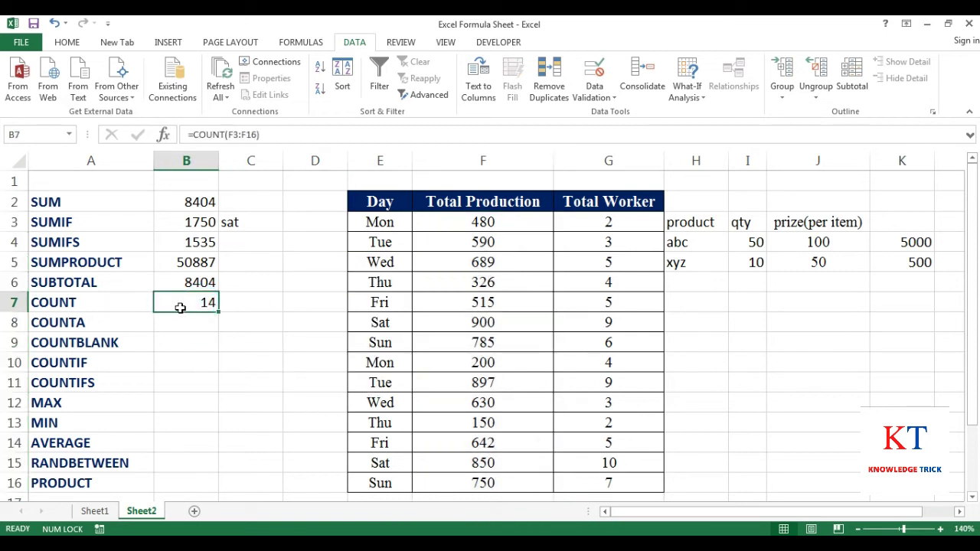
double_click(187, 304)
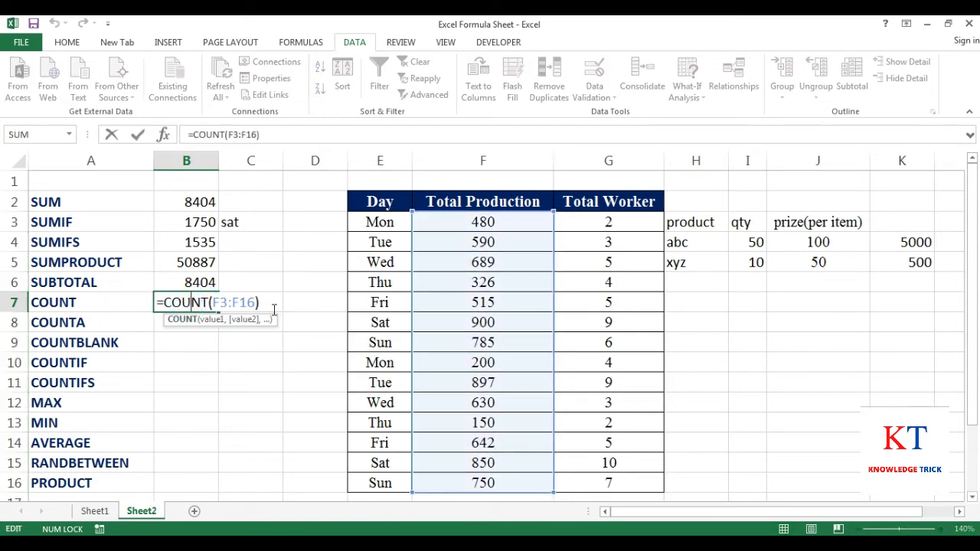
key(Escape)
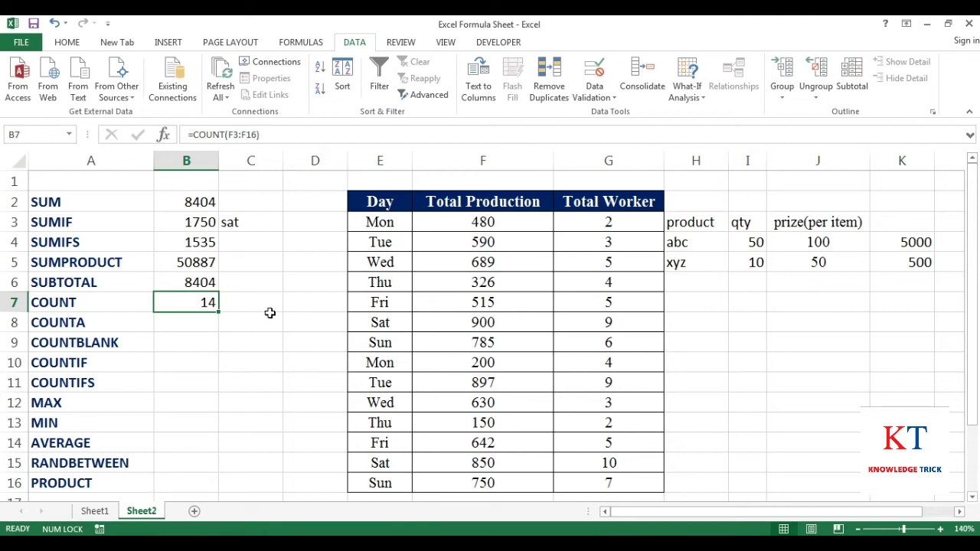
Enter =COUNTA(E3:E16) in B8, counting the 14 Day entries
click(177, 320)
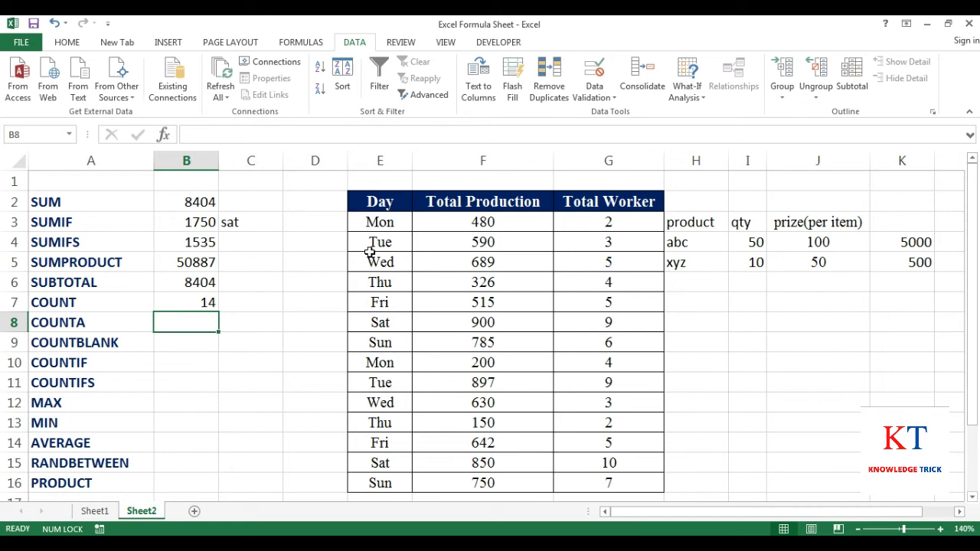
text(=)
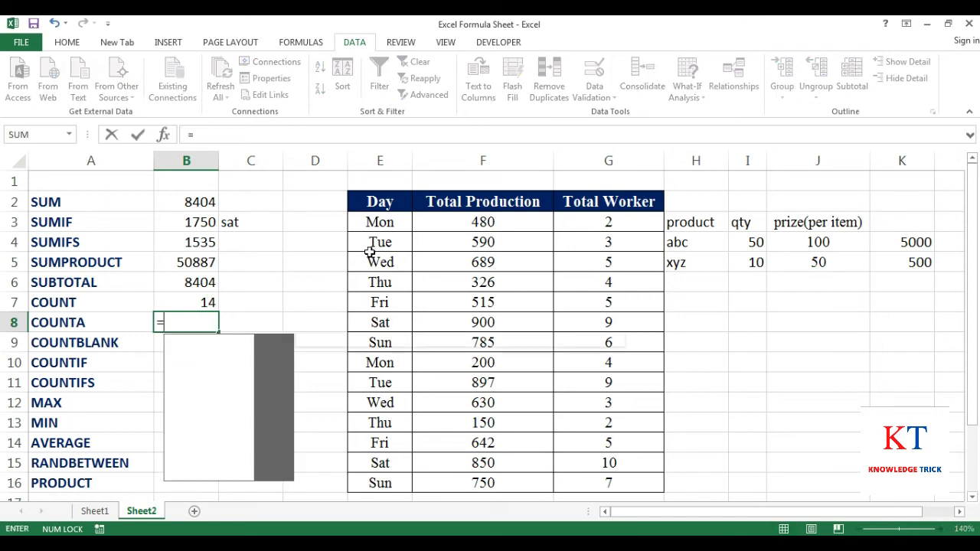
text(coun)
key(Down)
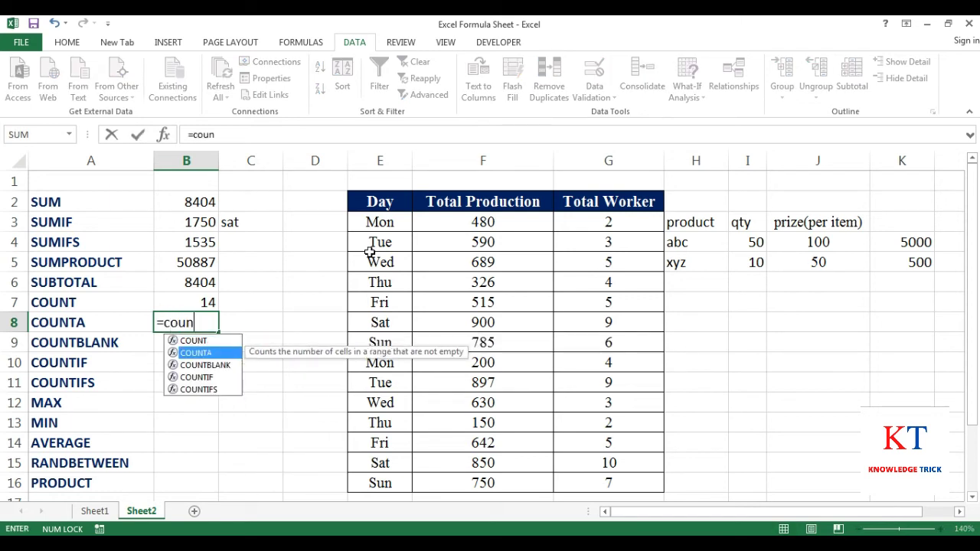
key(Tab)
drag(372, 223, 383, 474)
key(Return)
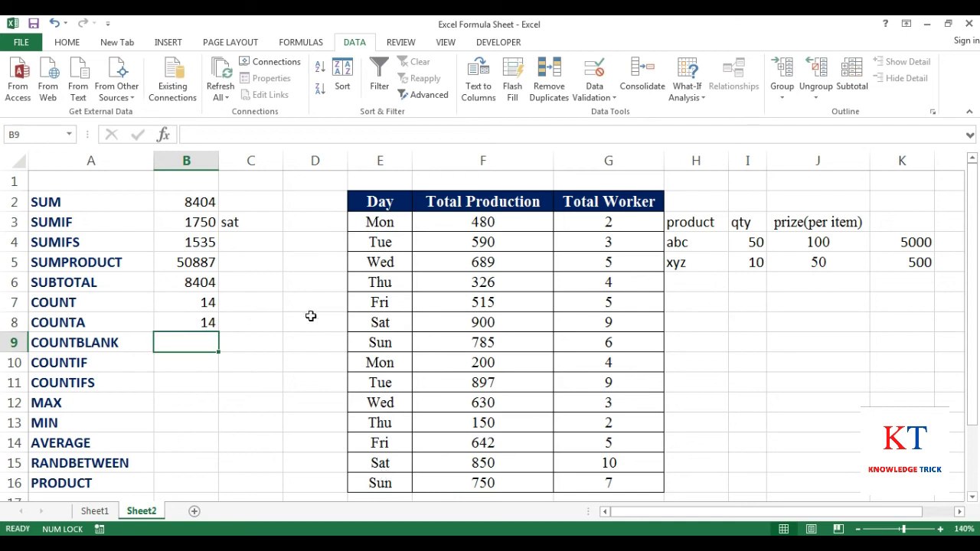
click(177, 323)
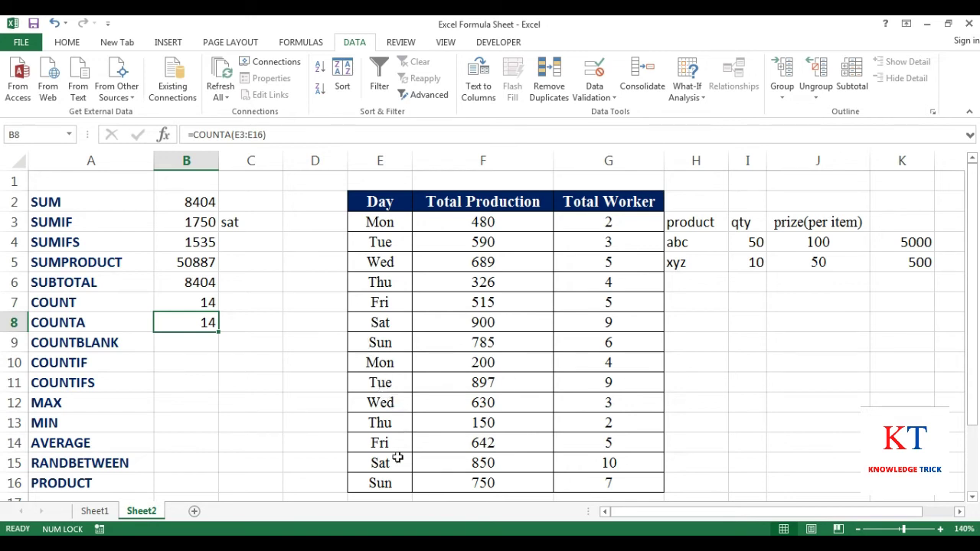
Put 54 in Day cell E16 and check whether COUNTA changes
click(381, 486)
text(54)
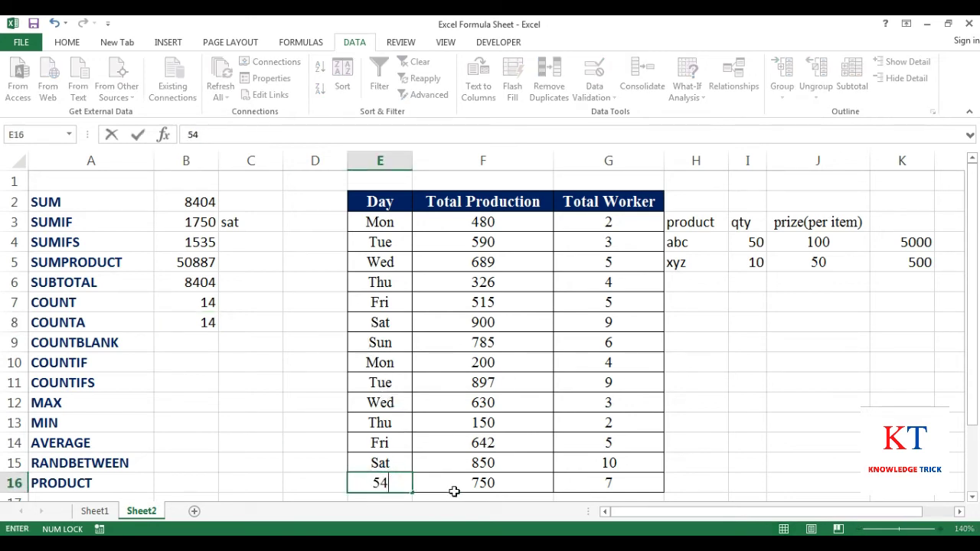
key(Return)
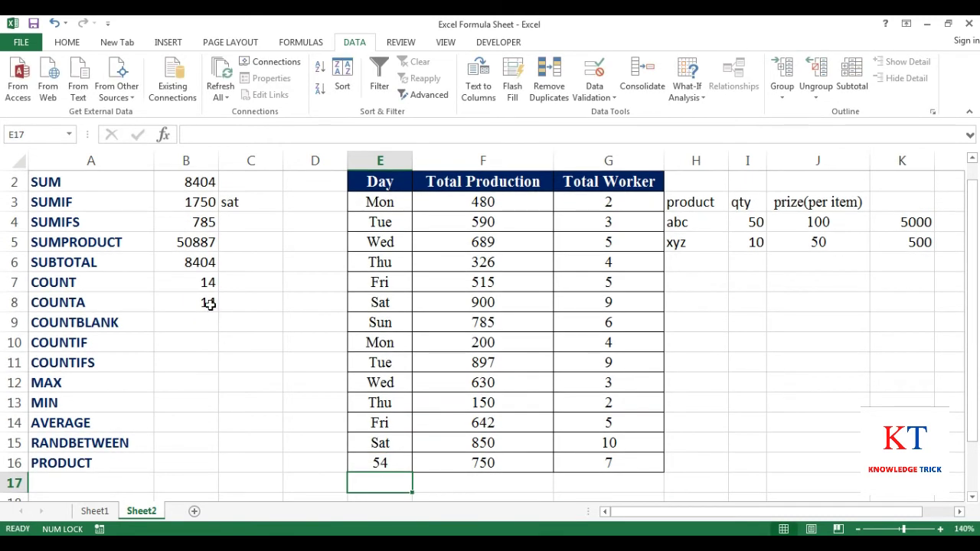
click(210, 304)
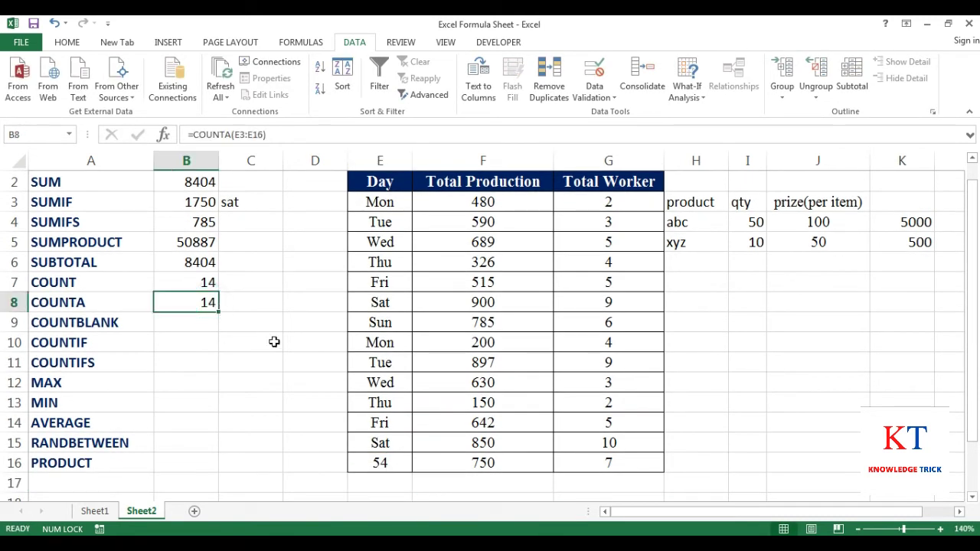
click(381, 462)
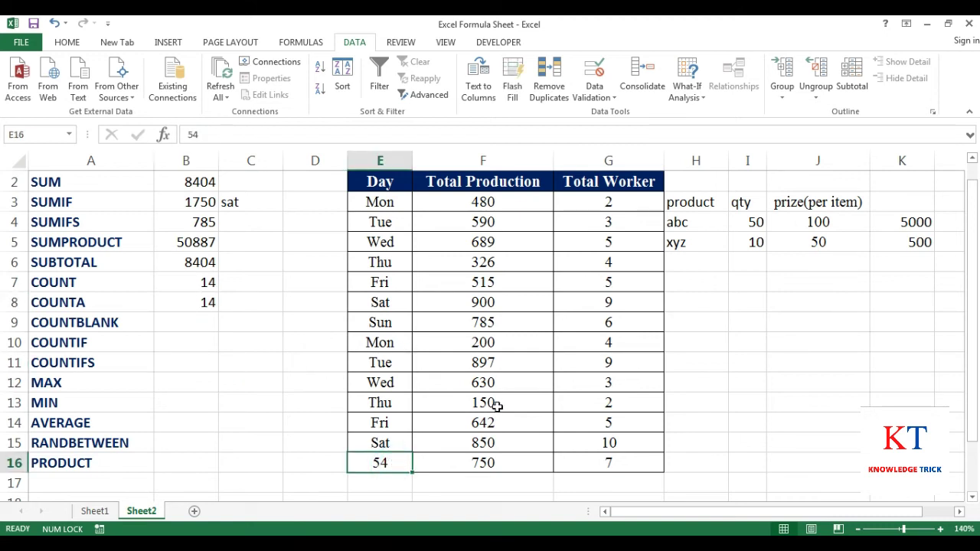
Enter text in production cell F16 and check how COUNT responds
click(480, 460)
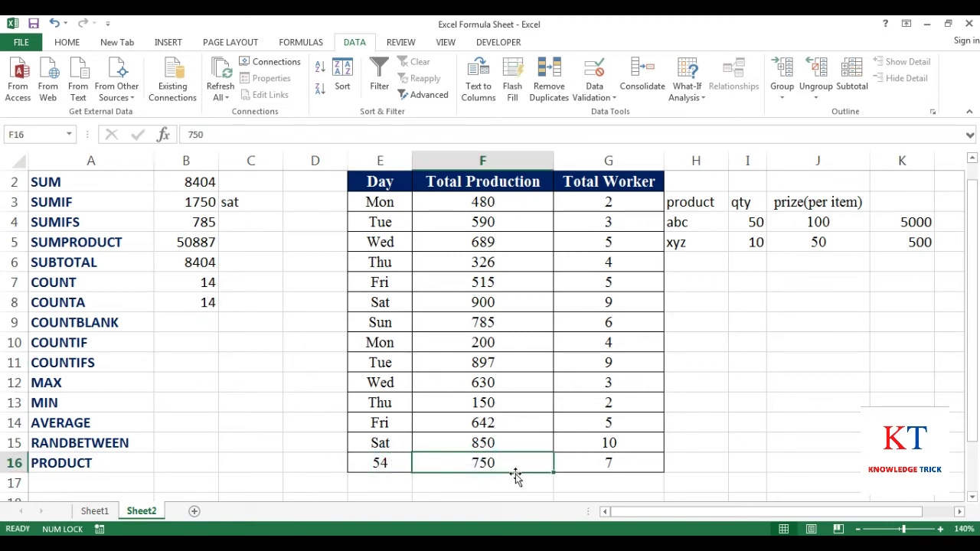
text(mo)
key(BackSpace)
key(BackSpace)
text(un)
key(Return)
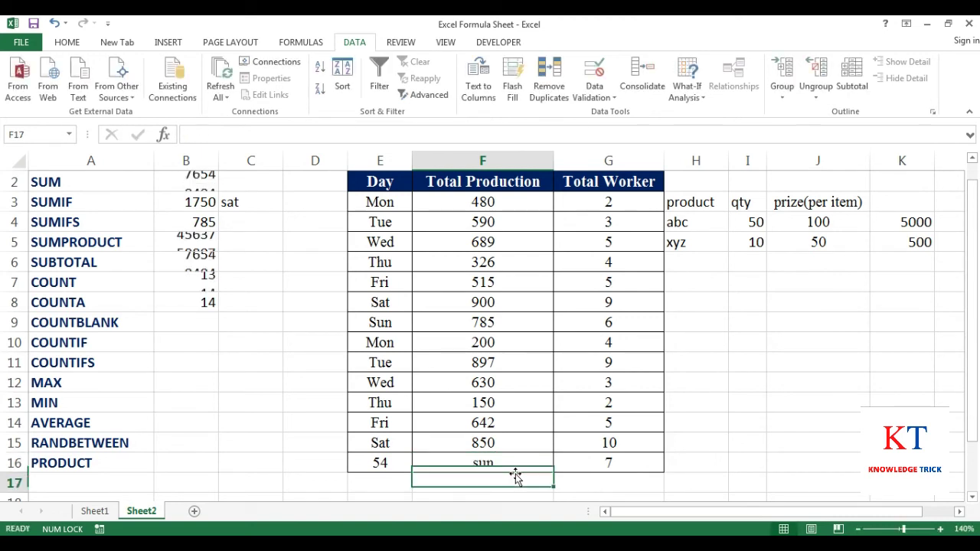
click(189, 278)
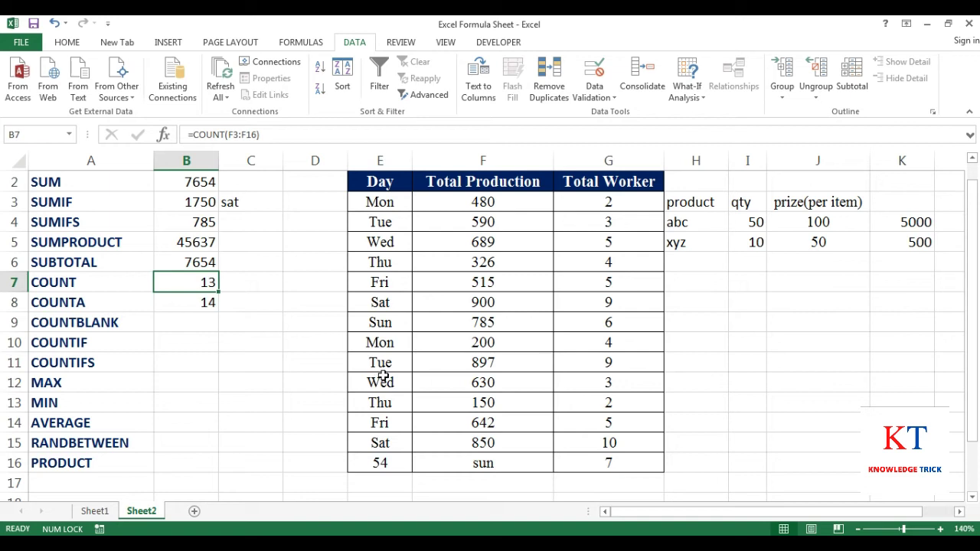
Restore E16 to sun and F16 to 750
click(389, 466)
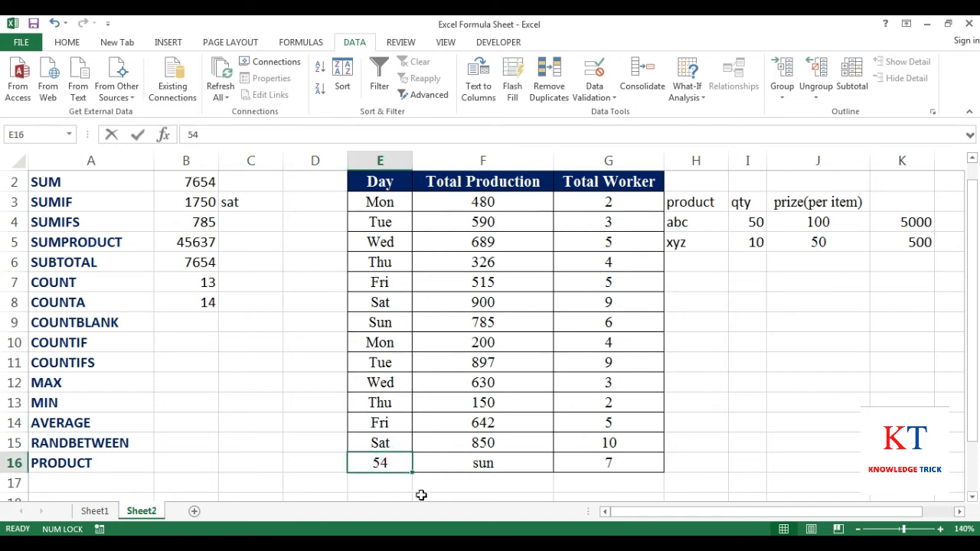
text(sun)
key(Tab)
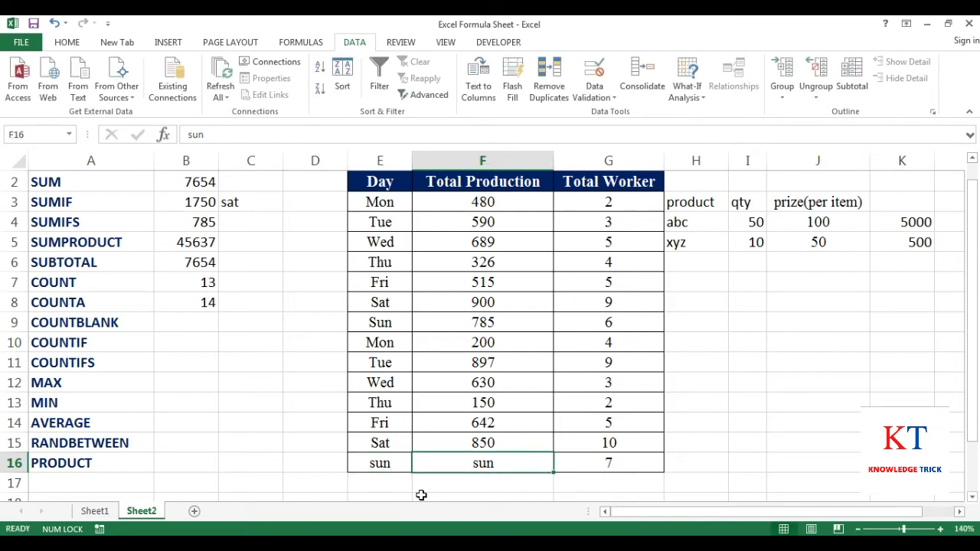
text(750)
key(Return)
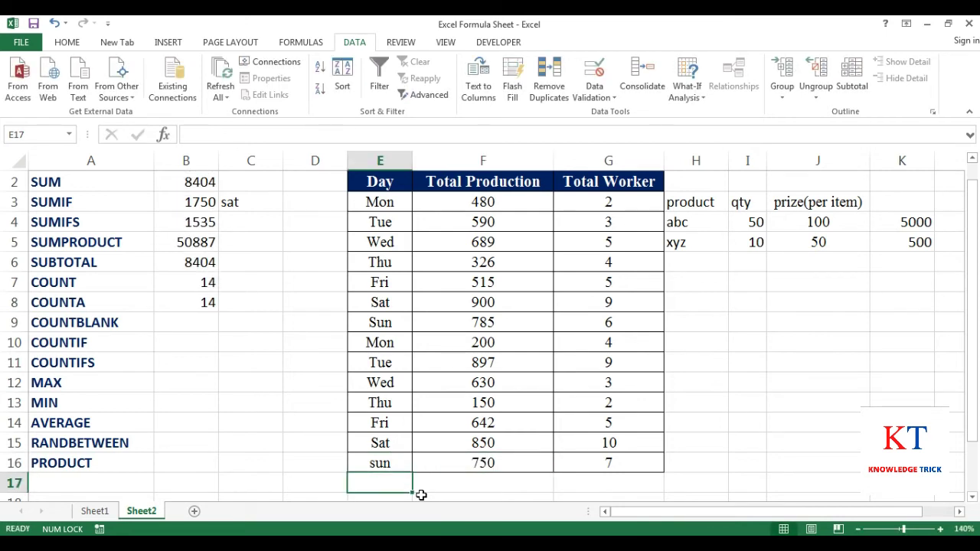
key(Up)
key(Up)
key(Up)
key(Up)
key(Up)
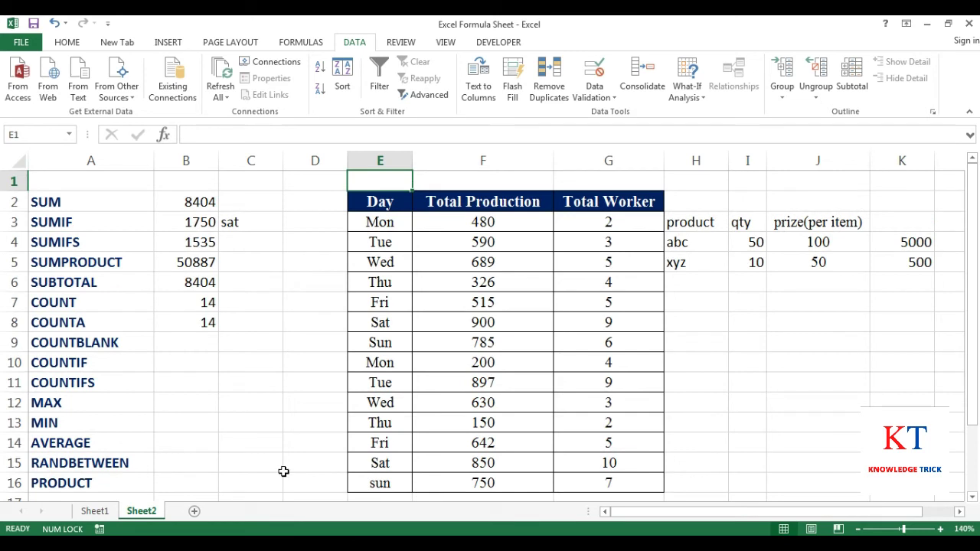
Delete Monday's 200 from F10, leaving a blank cell for COUNTBLANK
click(113, 345)
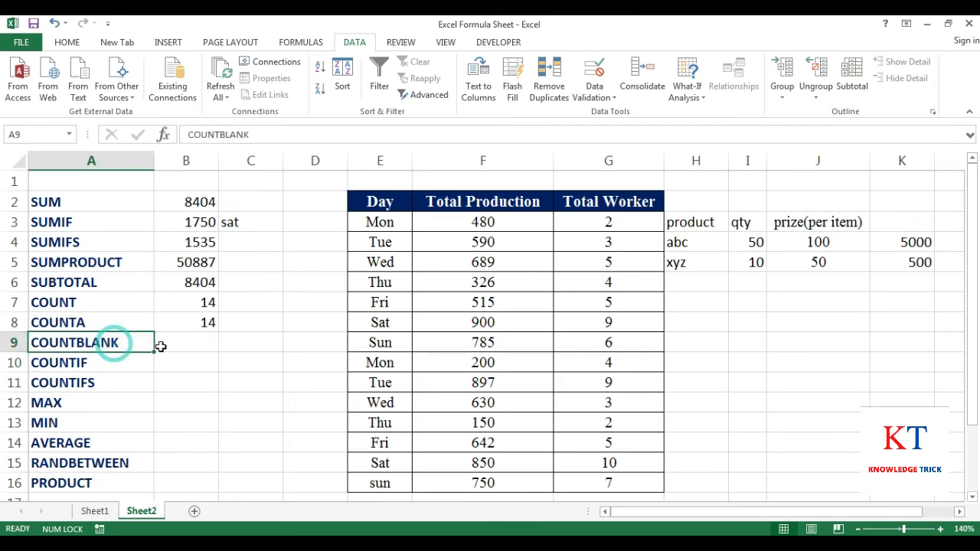
click(181, 344)
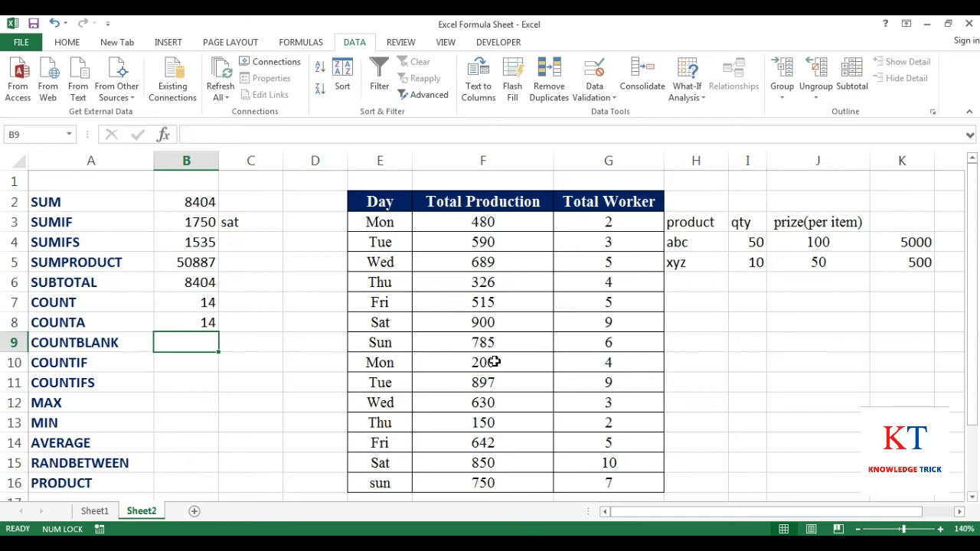
mouse_move(400, 363)
mouse_down()
mouse_move(626, 346)
mouse_move(617, 362)
mouse_up()
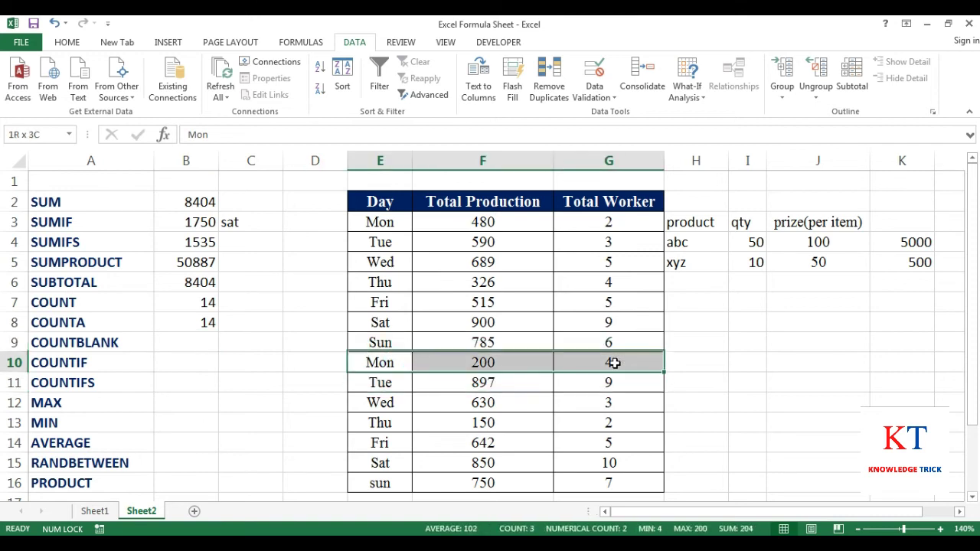
click(477, 363)
key(Delete)
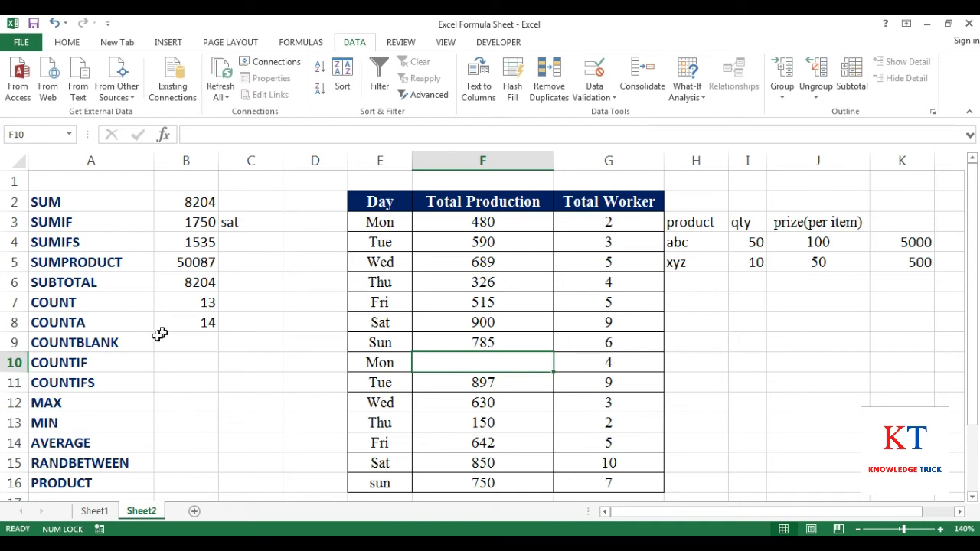
click(165, 343)
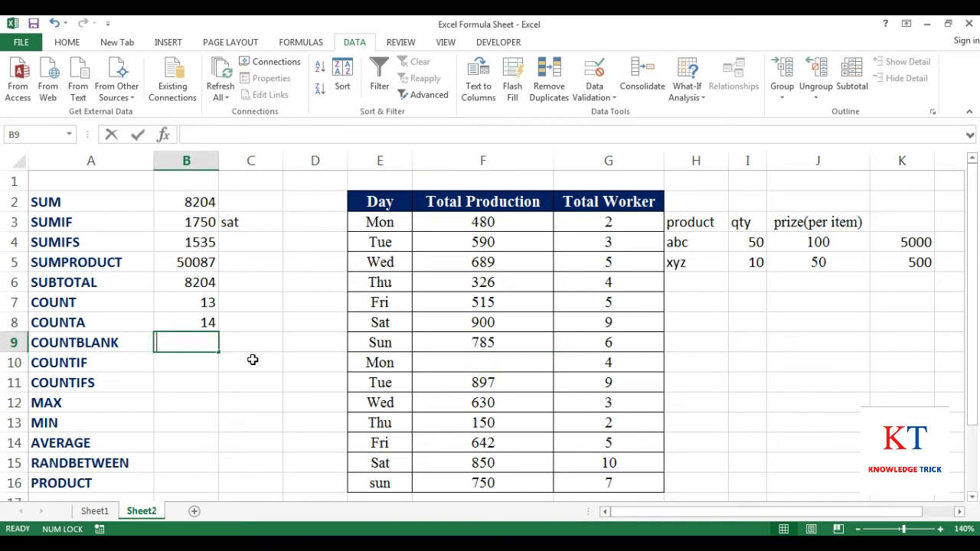
Enter =COUNTBLANK(F3:F16) in B9 to count blank Total Production cells
text(=con)
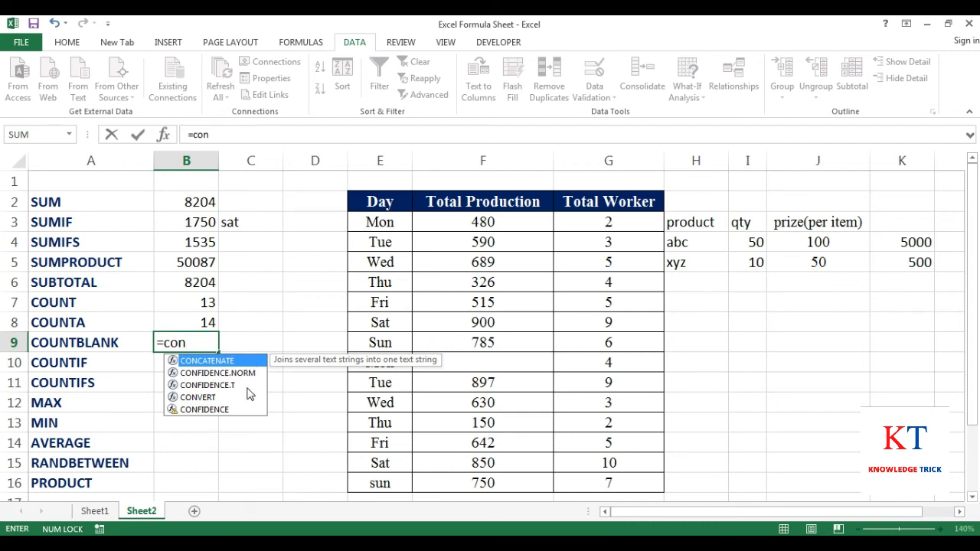
key(BackSpace)
key(BackSpace)
text(o)
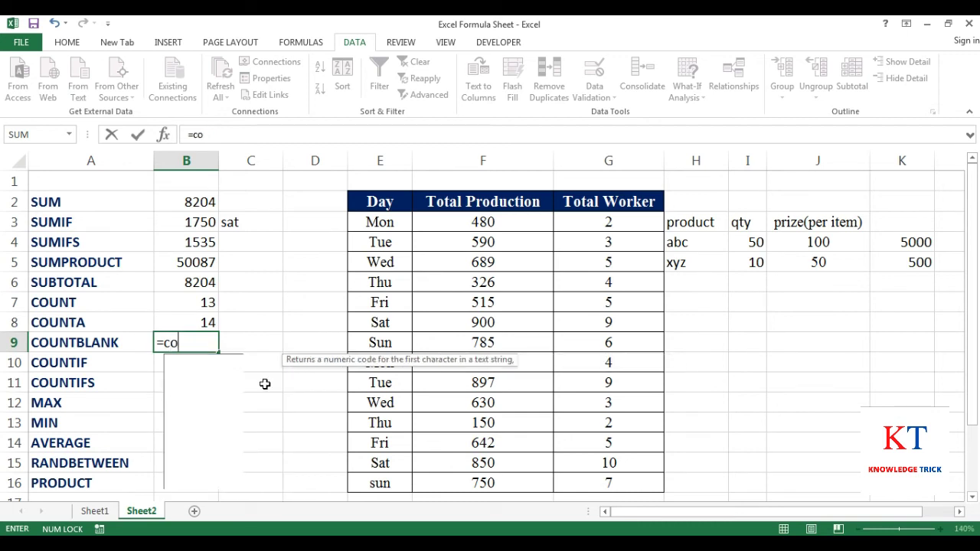
text(unt)
key(Down)
key(Down)
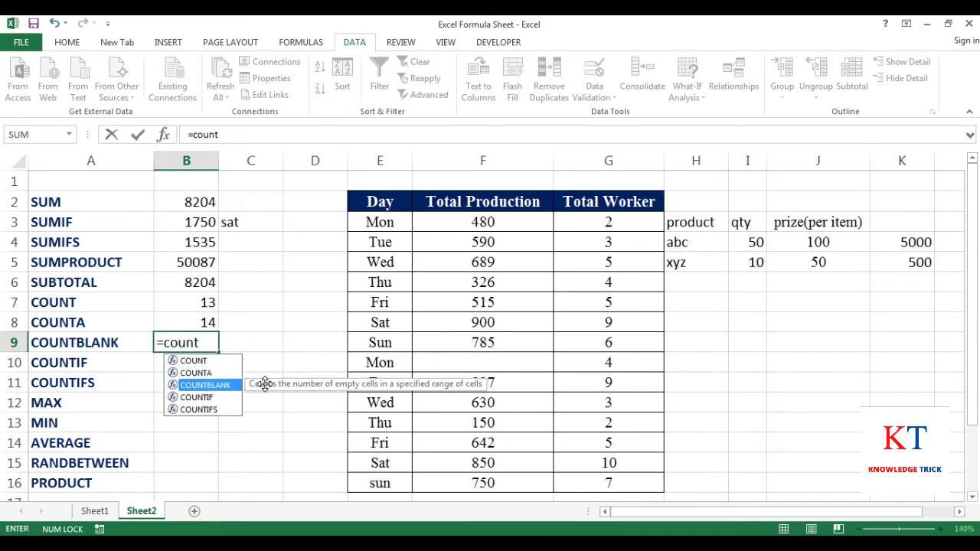
key(Tab)
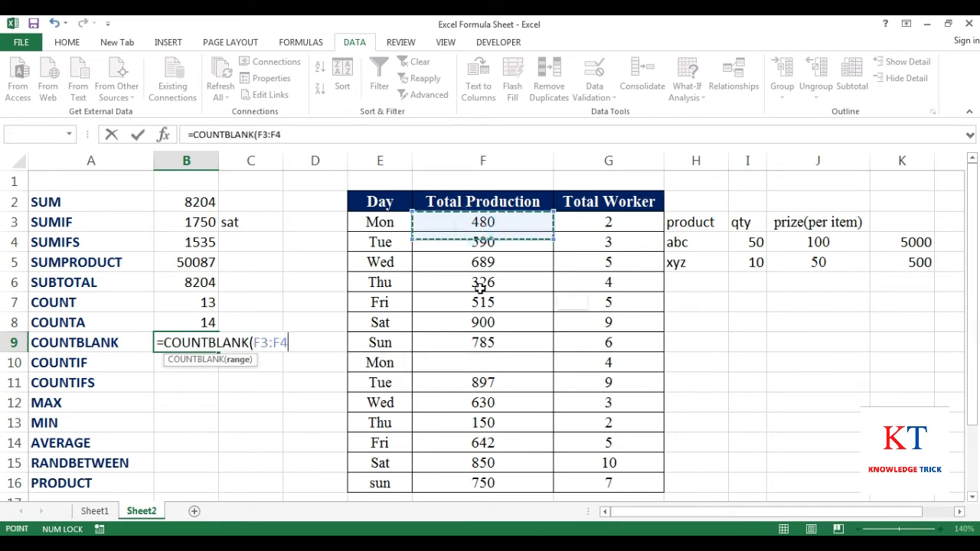
drag(476, 222, 480, 488)
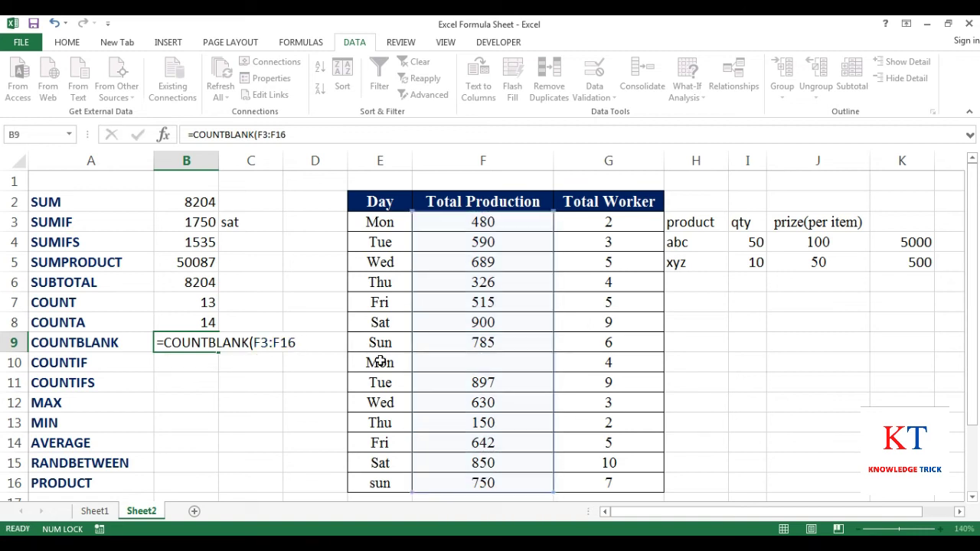
key(Return)
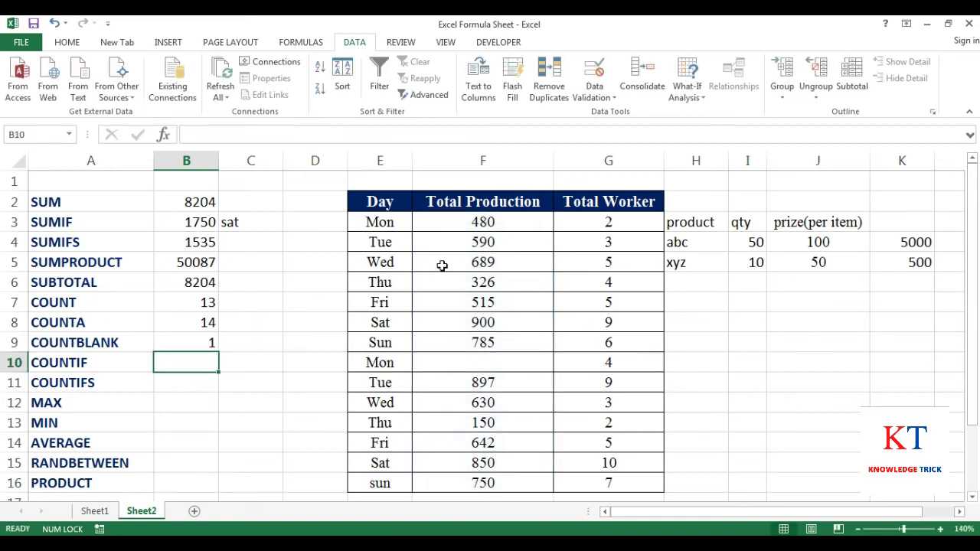
Clear Saturday's 900 production value to test the COUNTBLANK result
click(458, 365)
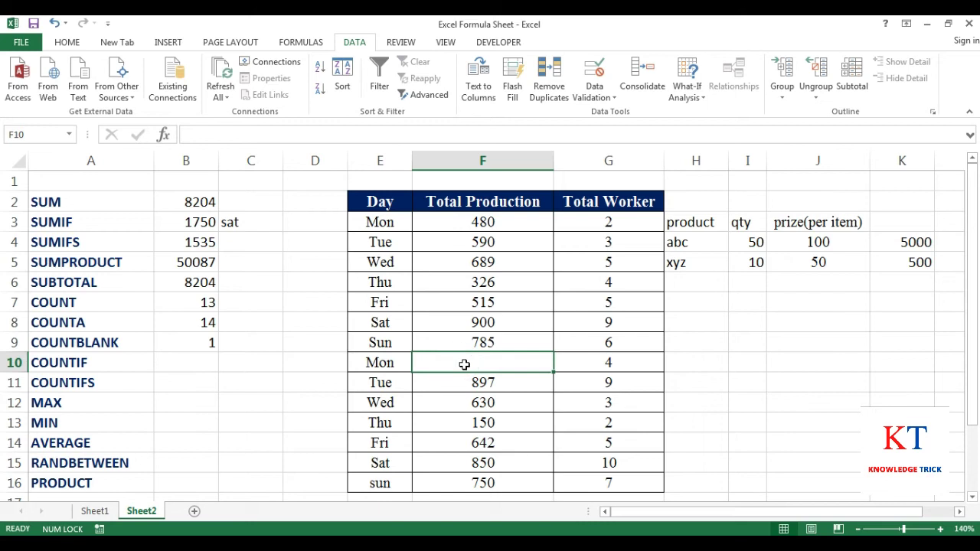
click(190, 348)
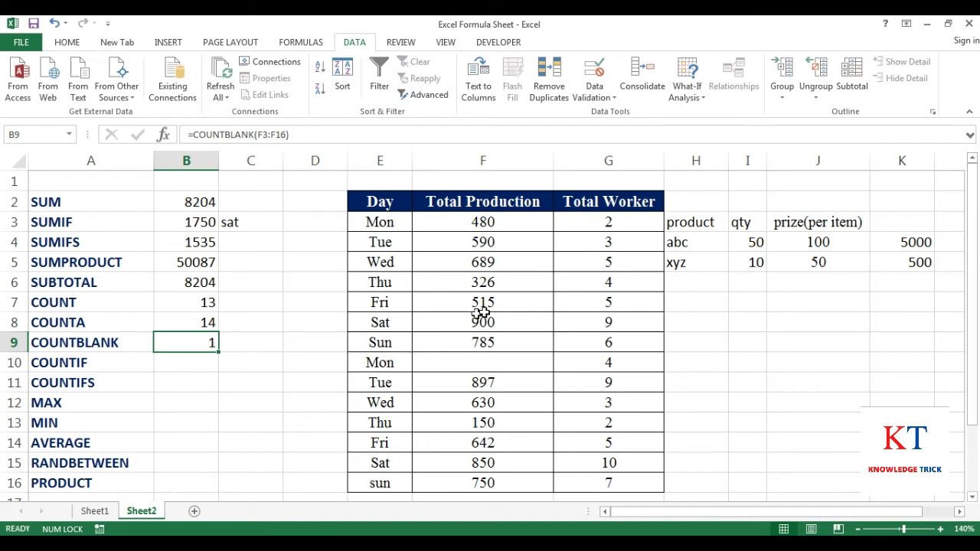
drag(398, 323, 503, 324)
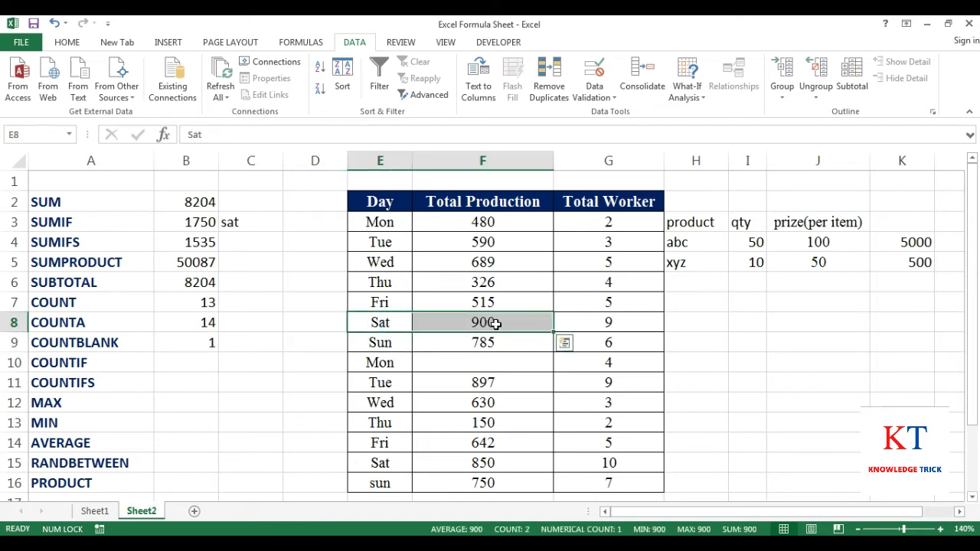
click(497, 326)
key(Delete)
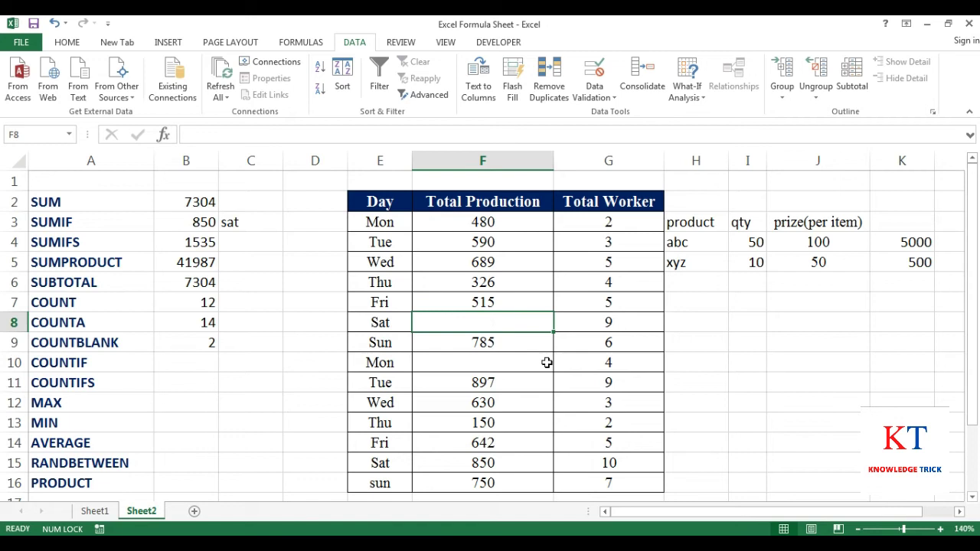
click(185, 346)
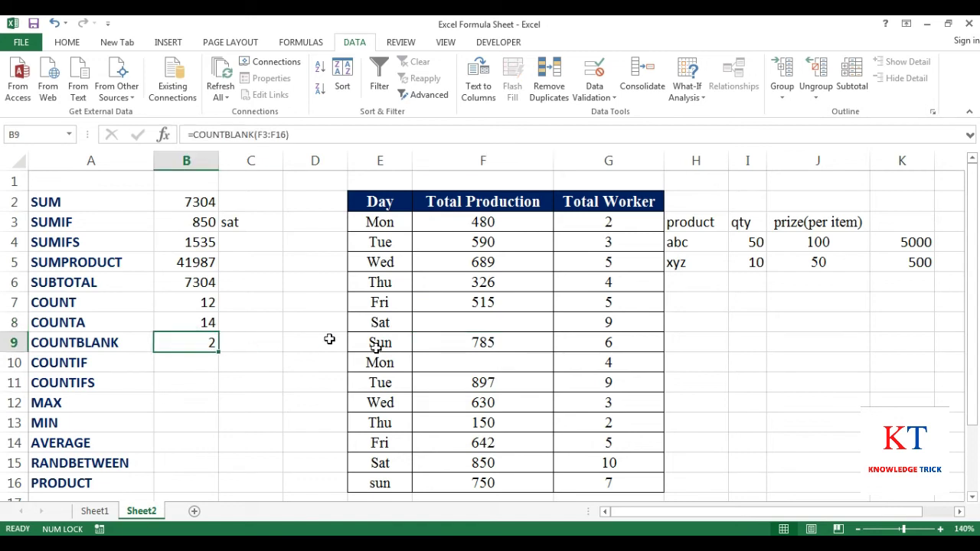
Fill Sat's production with 900 and Mon's with 758, returning to B9 now reading 0
click(468, 323)
text(900)
key(Return)
key(Return)
key(Return)
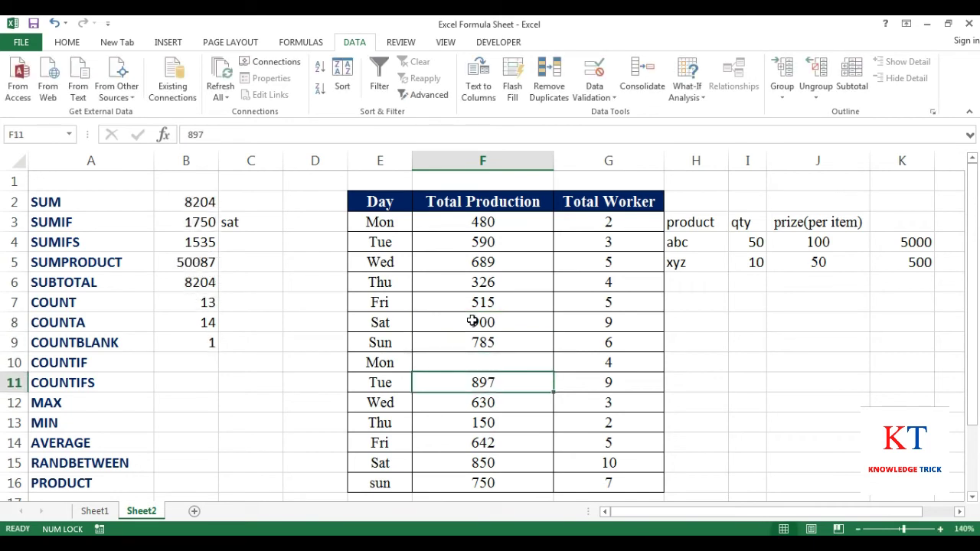
key(Up)
text(758)
key(Return)
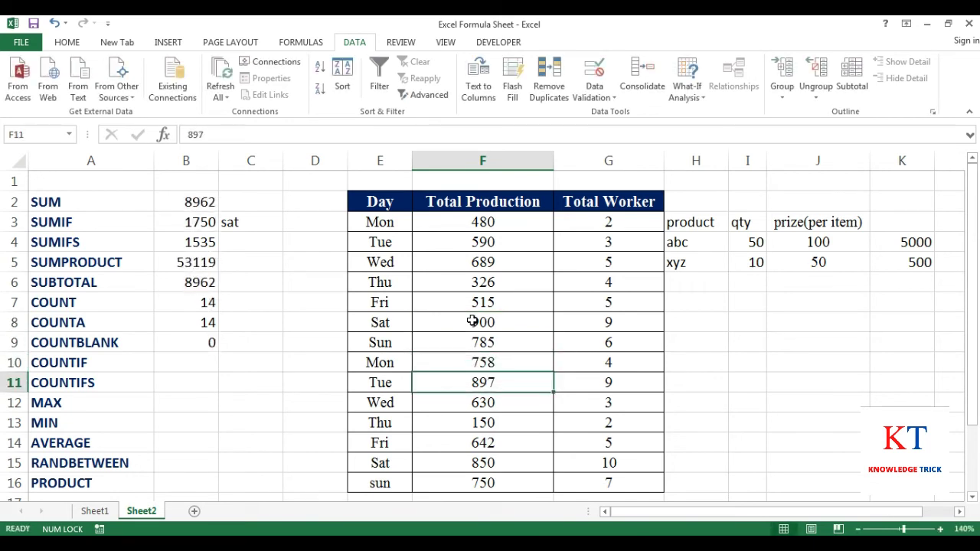
key(Up)
key(Left)
key(Left)
key(Left)
key(Left)
key(Up)
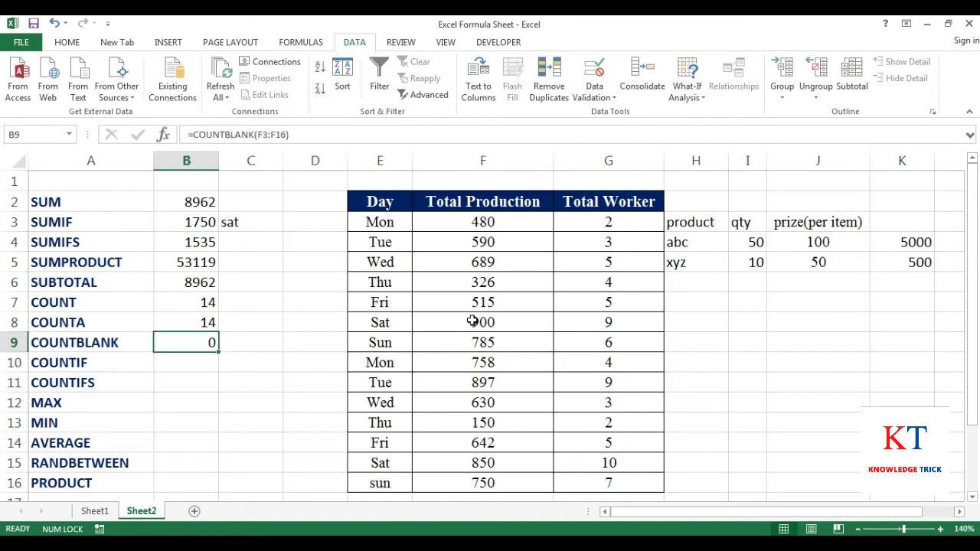
Enter =COUNTIF(E3:E16,"sun") in B10 to count Sunday rows in the Day column
key(Right)
key(Left)
key(Down)
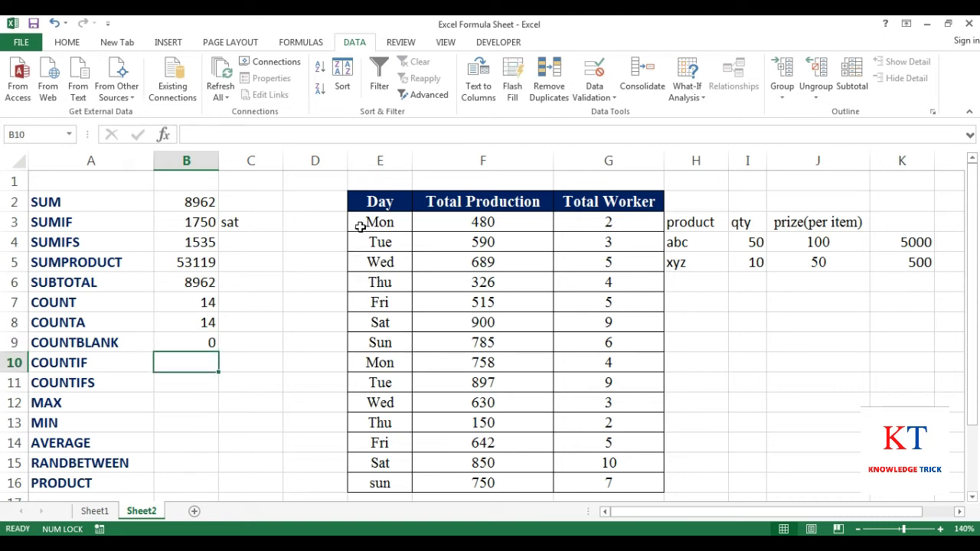
drag(360, 227, 396, 482)
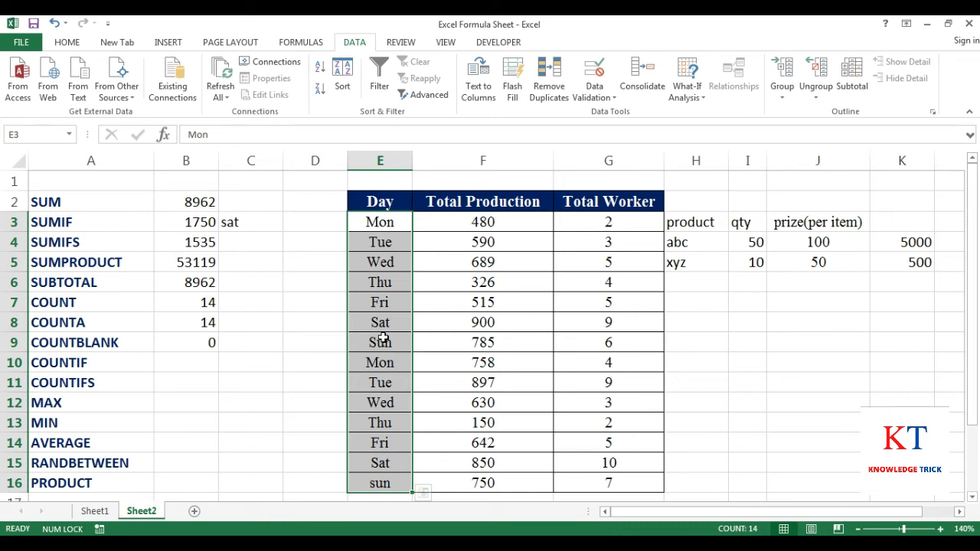
click(176, 365)
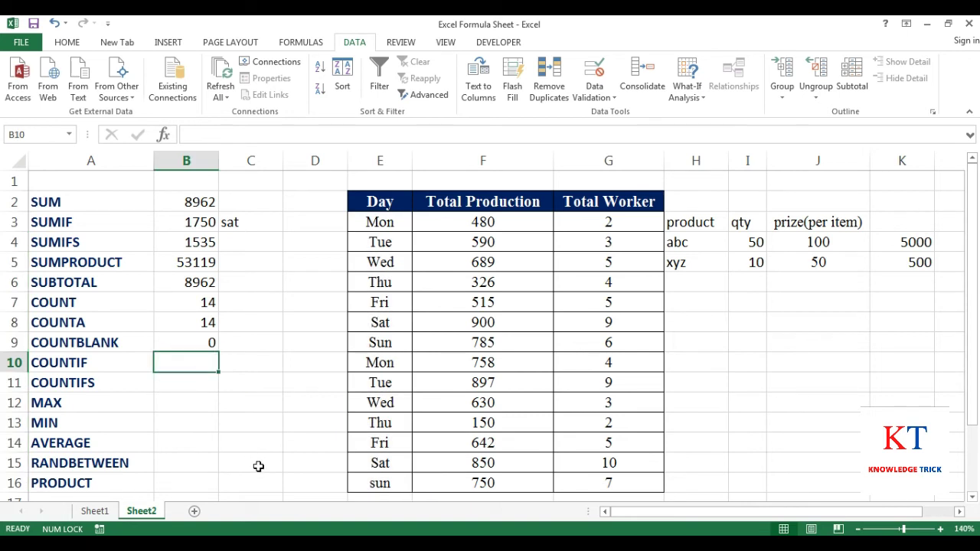
text(=)
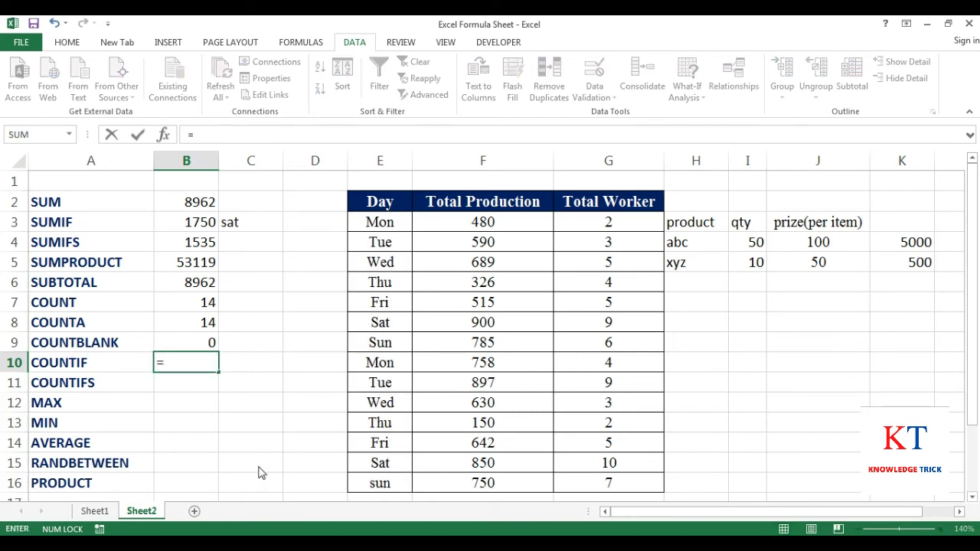
text(coun)
key(Down)
key(Down)
key(Down)
key(Tab)
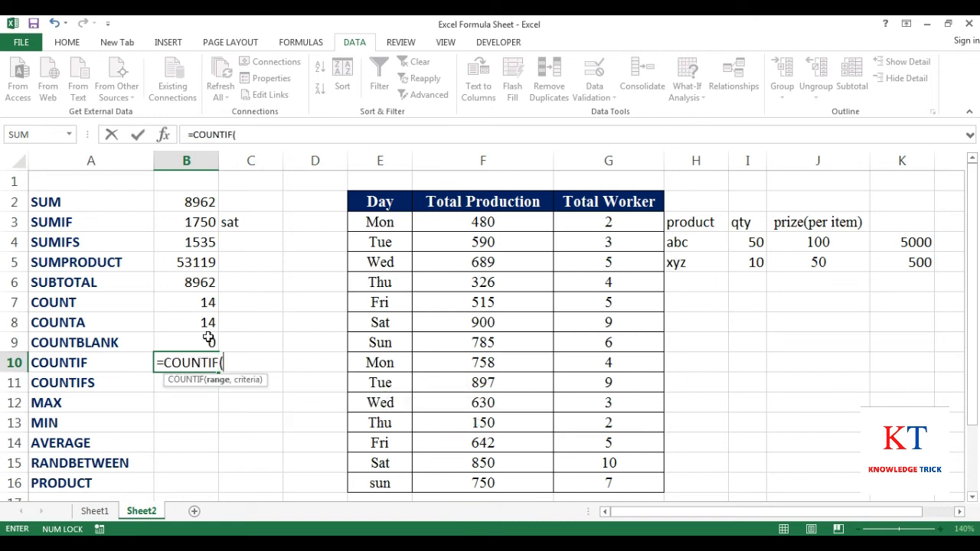
drag(381, 222, 380, 483)
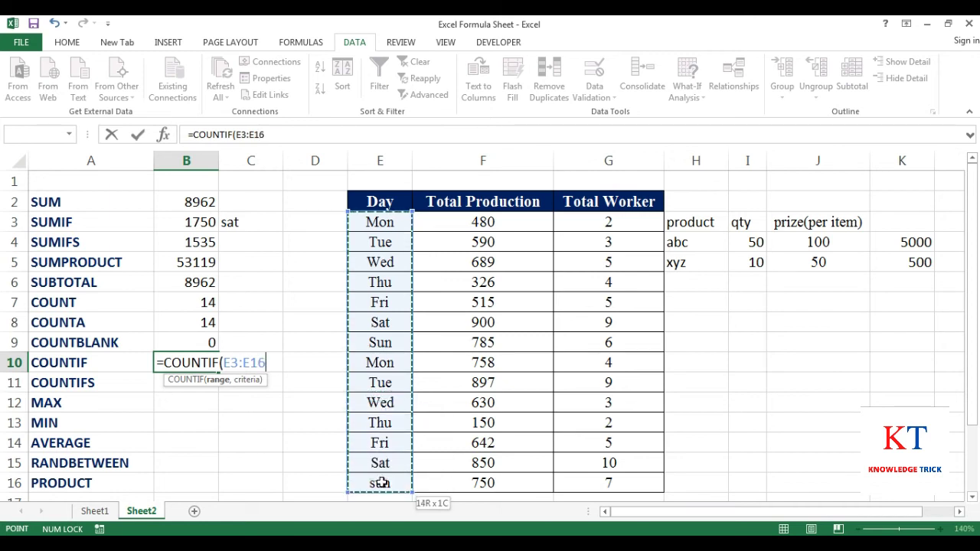
text(,)
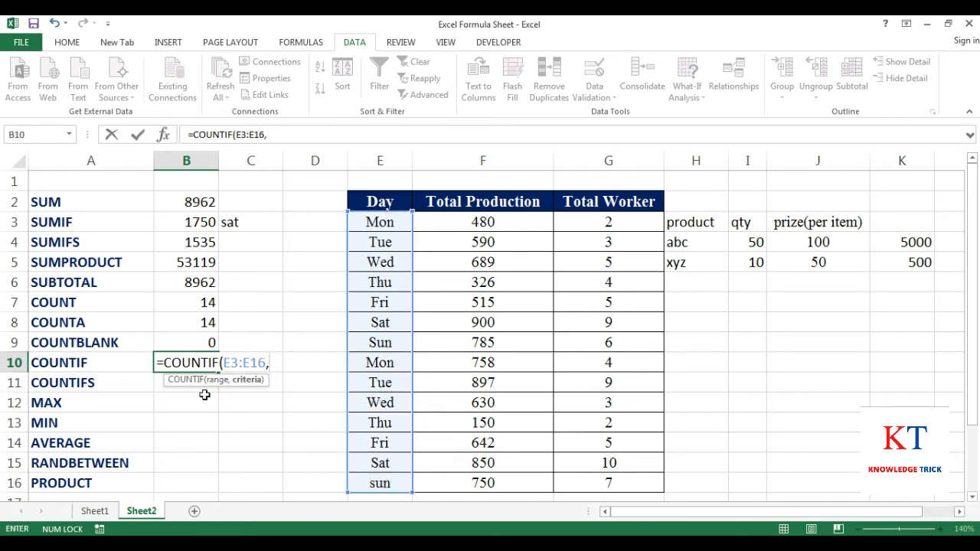
text("sun)
key(Return)
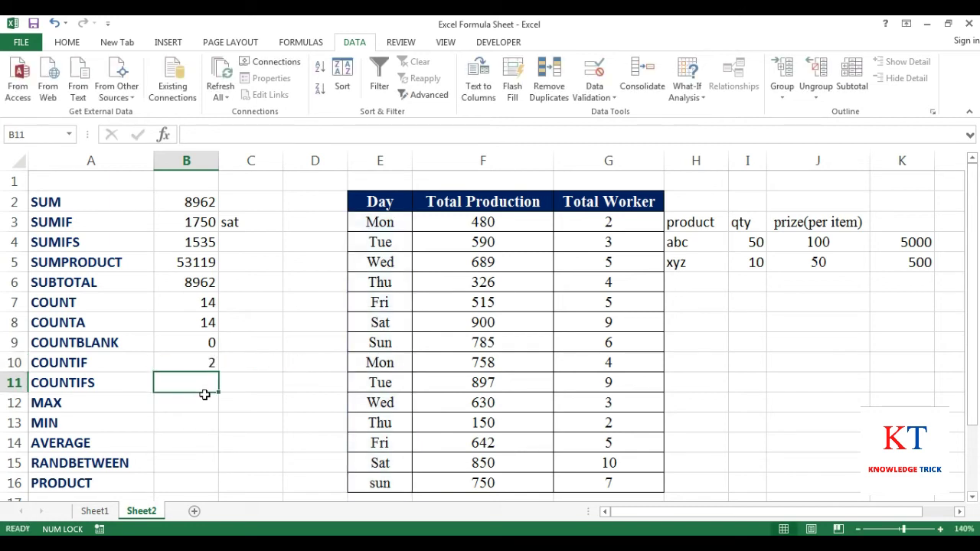
Verify the COUNTIF result of 2 against the two sun rows in the table
click(194, 369)
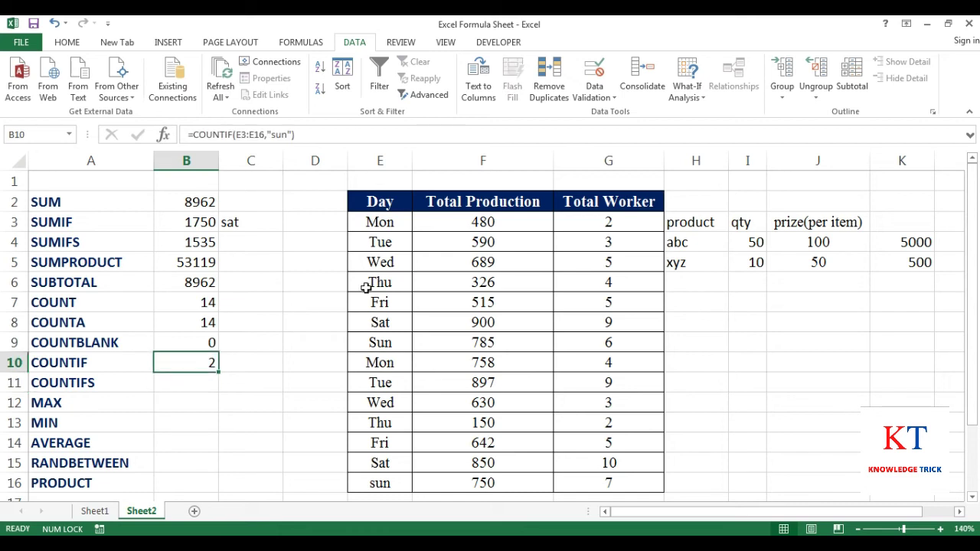
click(381, 342)
drag(501, 329, 518, 337)
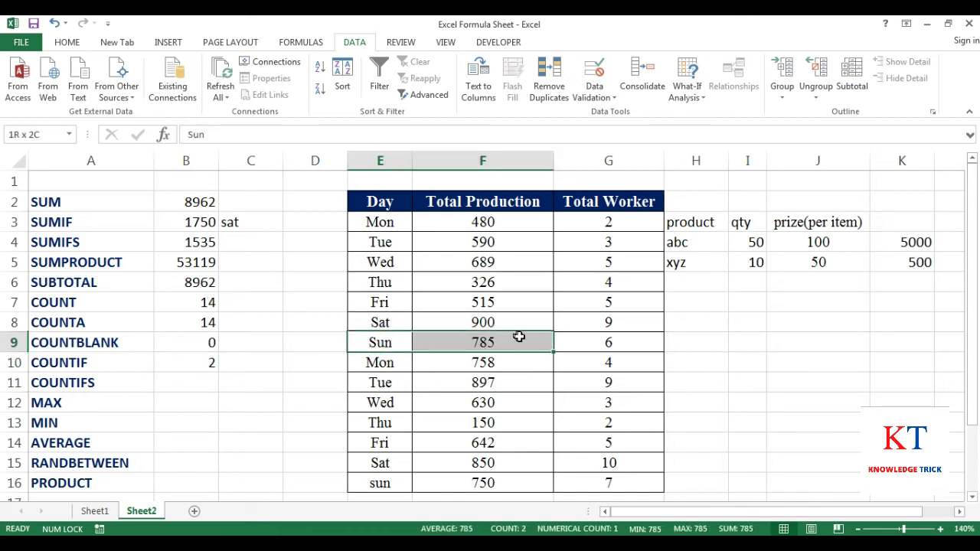
drag(382, 483, 530, 485)
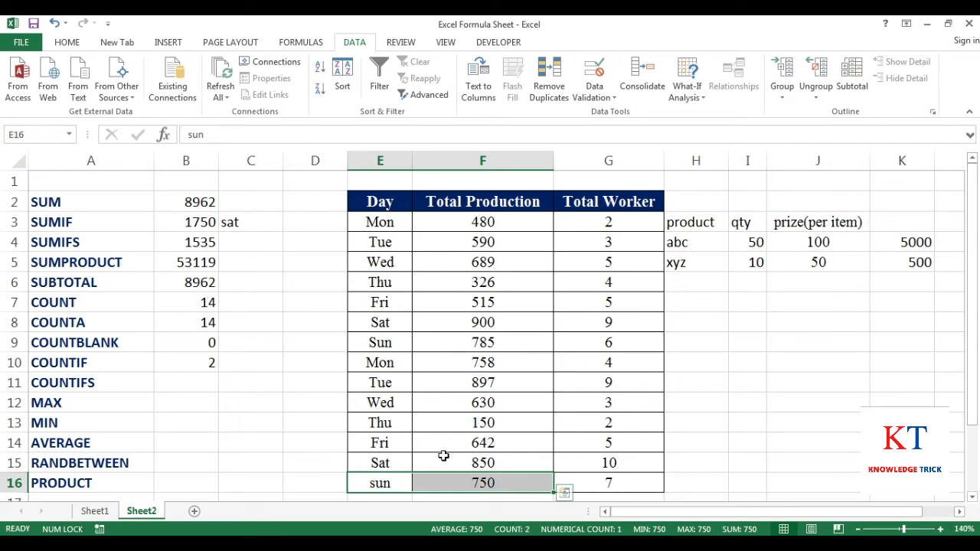
click(197, 362)
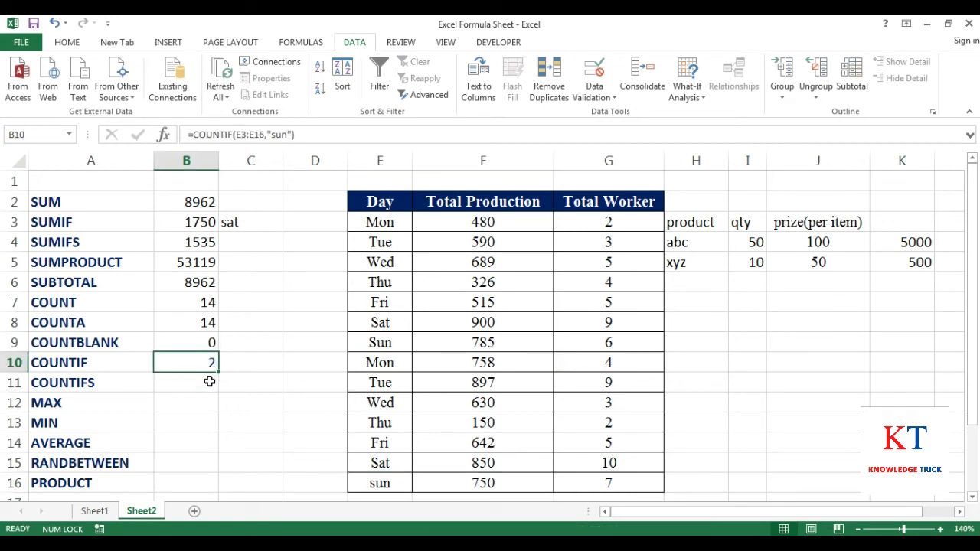
key(Down)
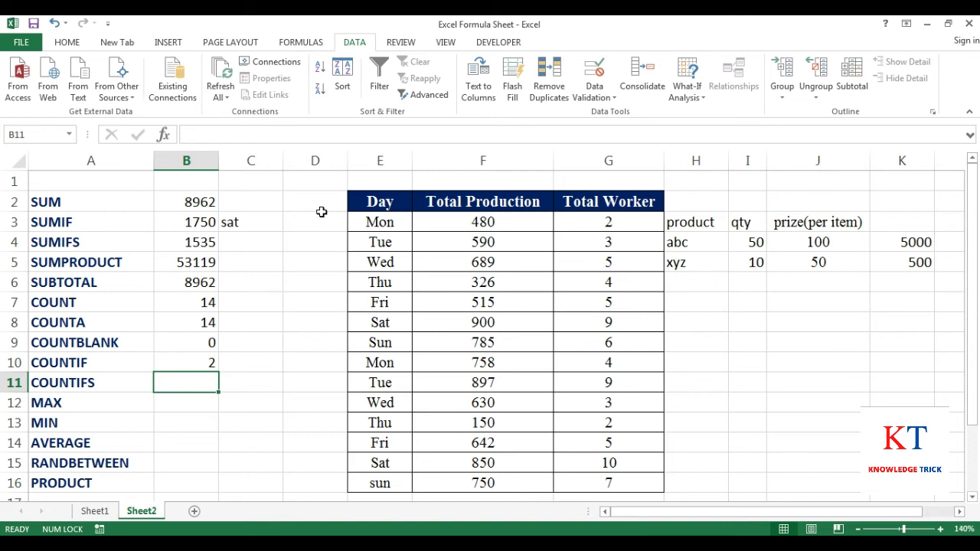
key(Left)
key(Right)
click(369, 343)
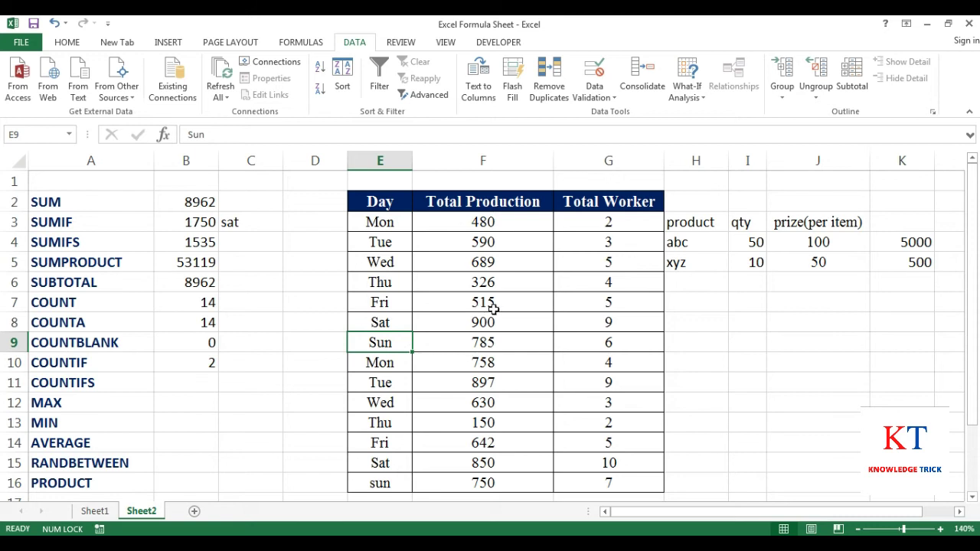
click(483, 342)
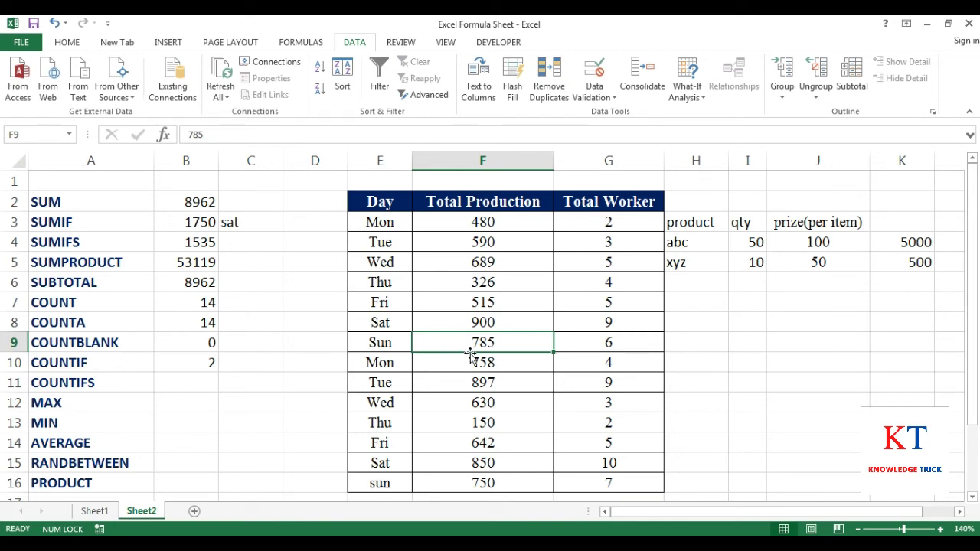
click(164, 385)
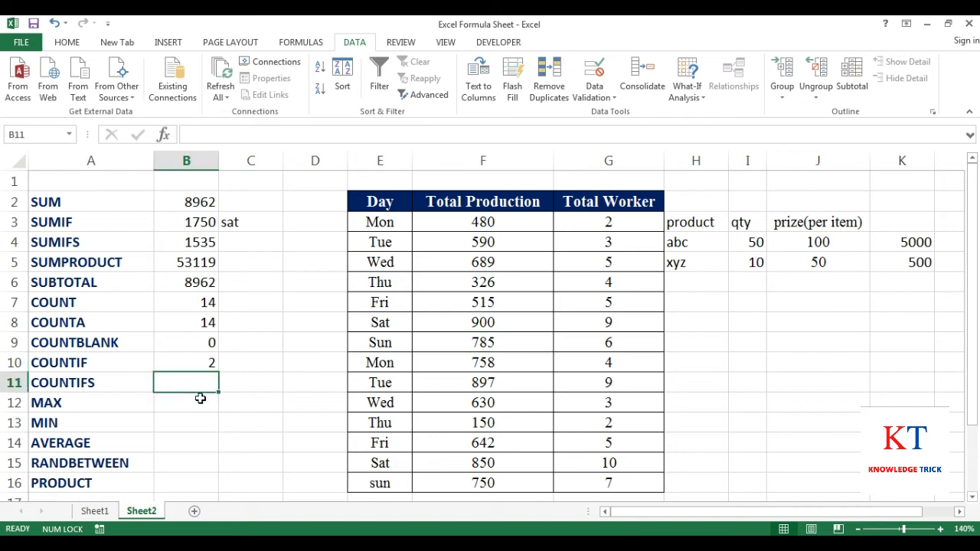
Start =COUNTIFS(E3:E16,"sun", in B11 with the Day column as first criteria range
text(=cojn)
key(BackSpace)
key(BackSpace)
key(BackSpace)
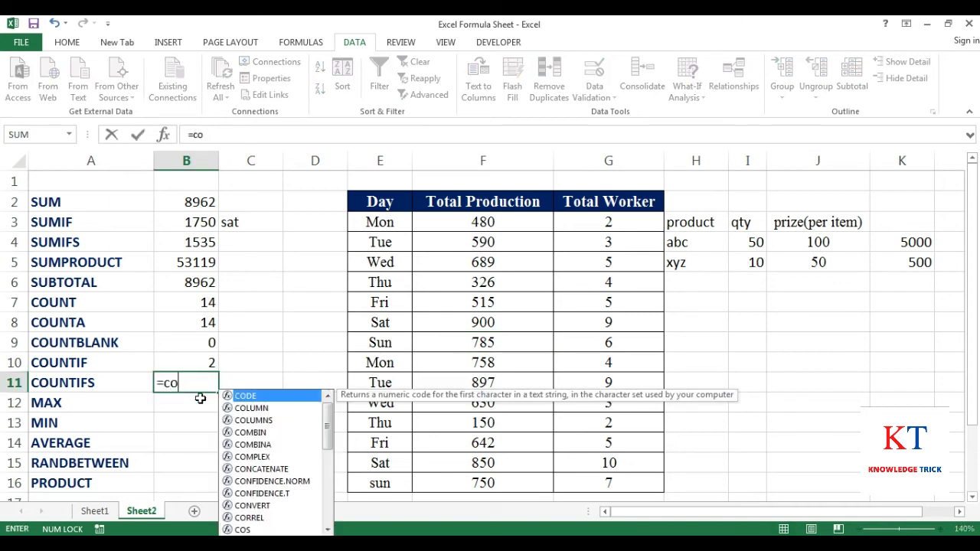
text(untifs)
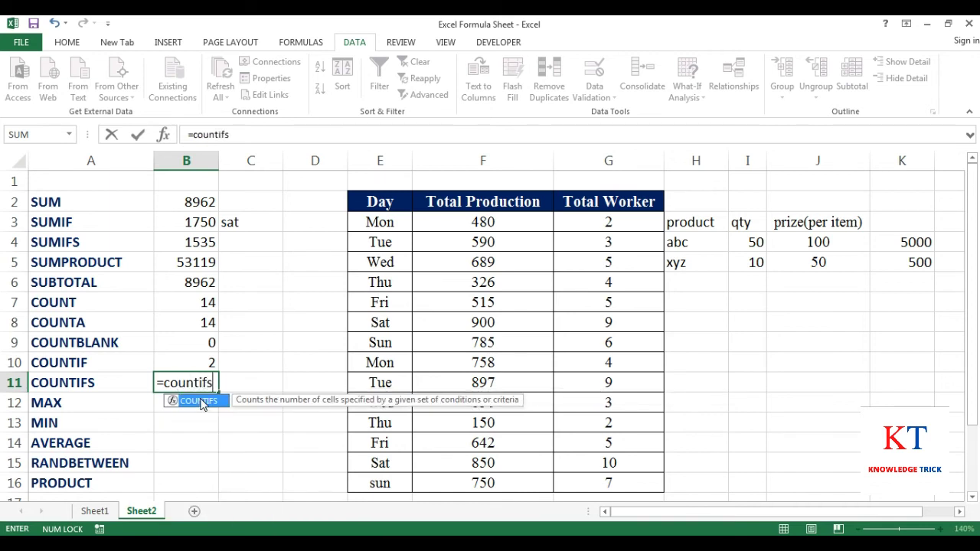
double_click(200, 401)
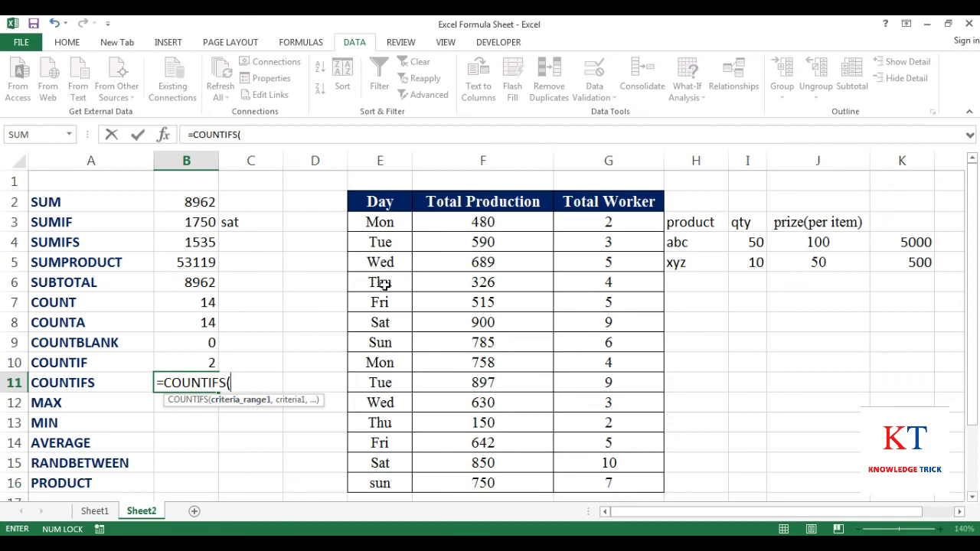
drag(373, 223, 382, 481)
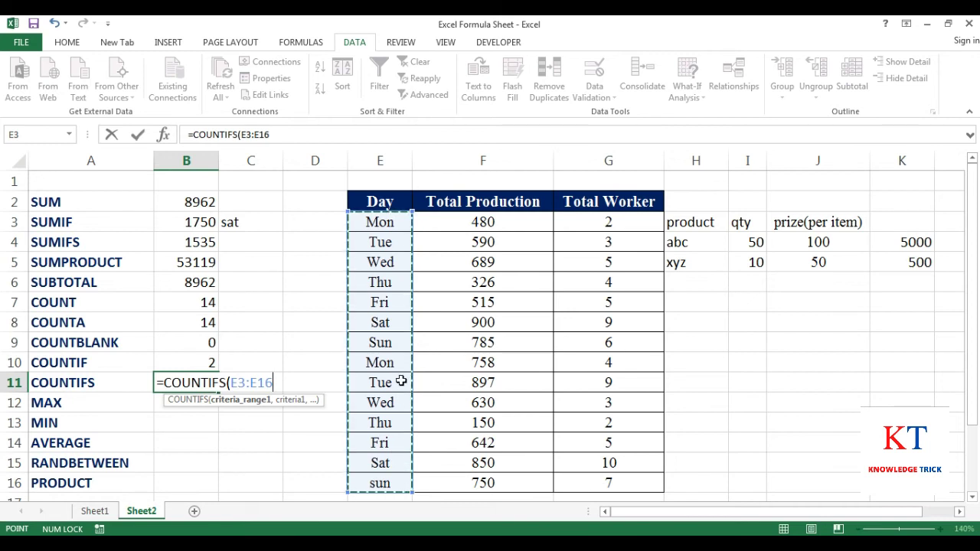
text(,)
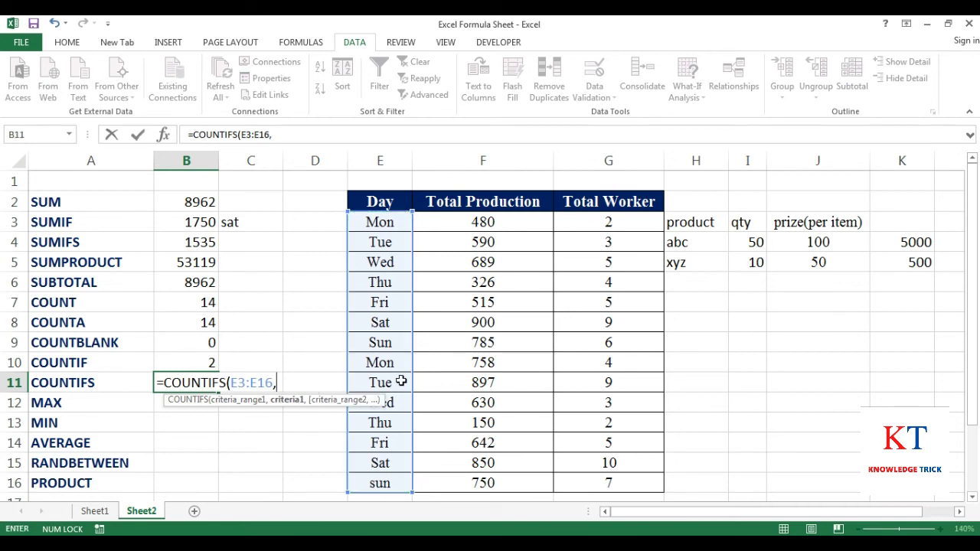
text("sun")
text(,)
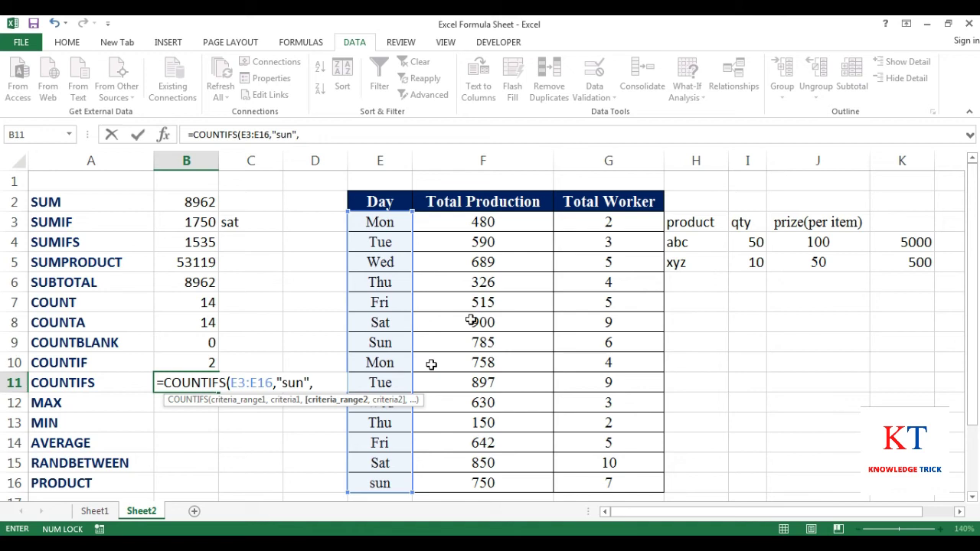
Finish B11's COUNTIFS with F3:F16 and ">500", review each argument, and commit it to get 2
drag(484, 222, 476, 474)
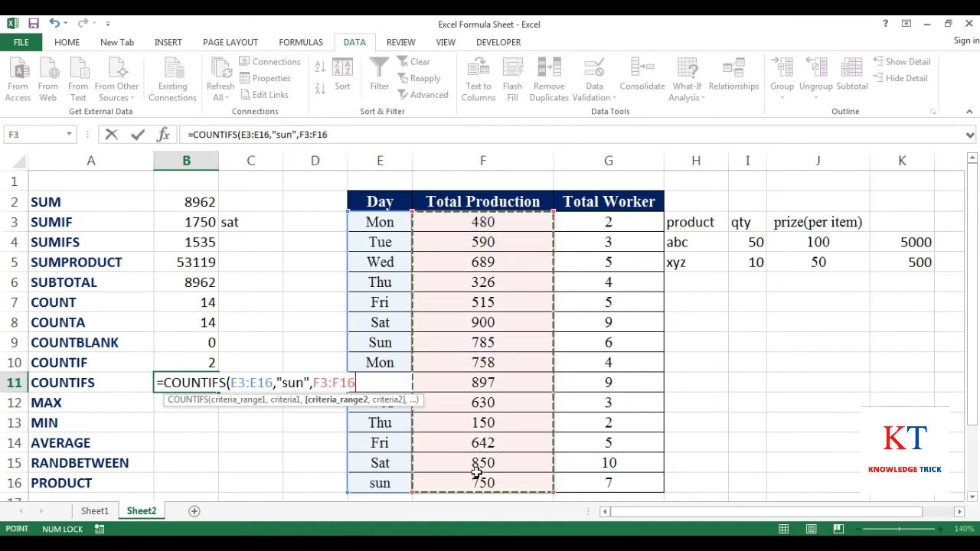
text(,">5)
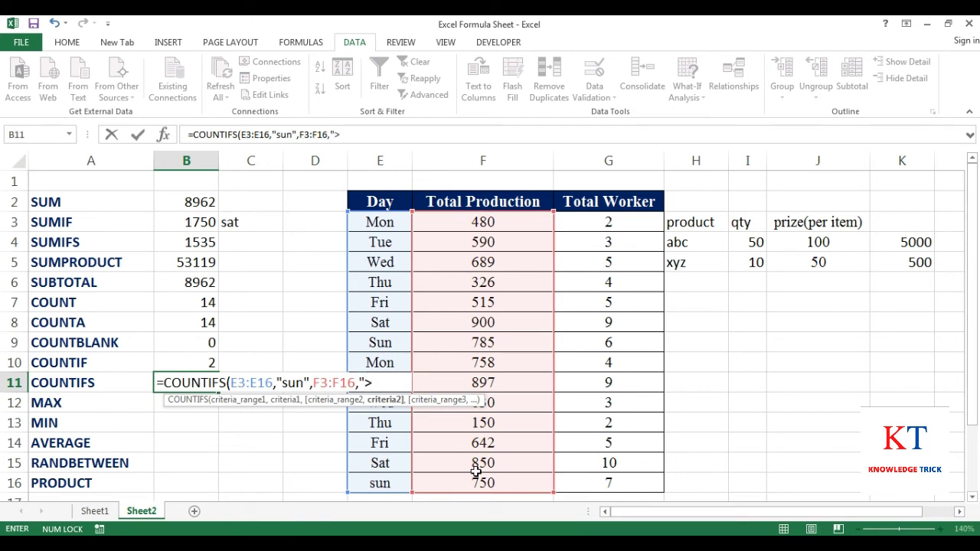
text(00)
click(249, 382)
click(231, 400)
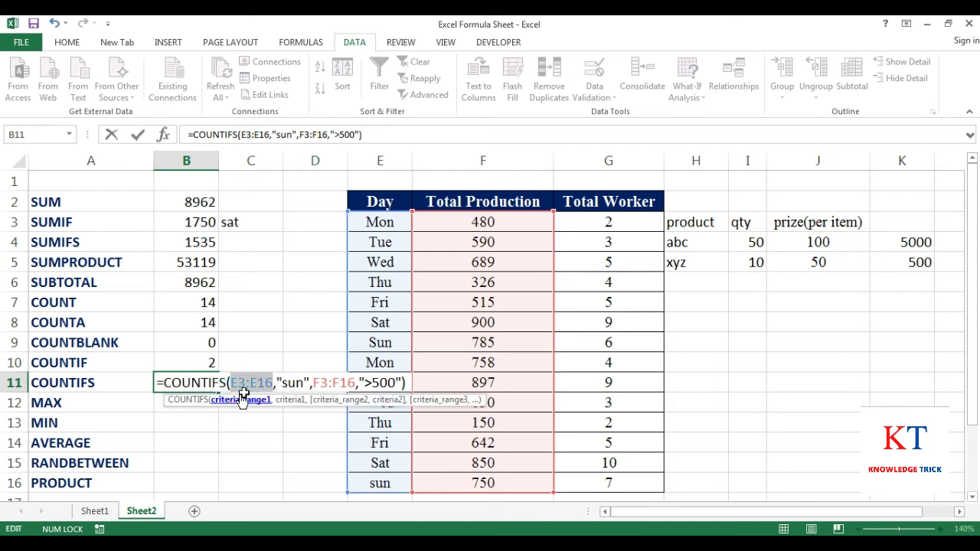
click(284, 401)
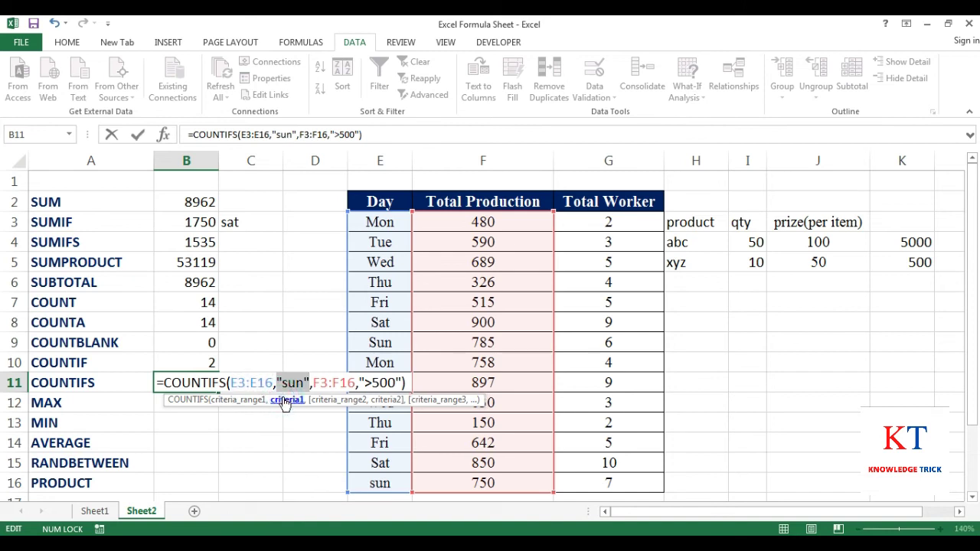
click(327, 399)
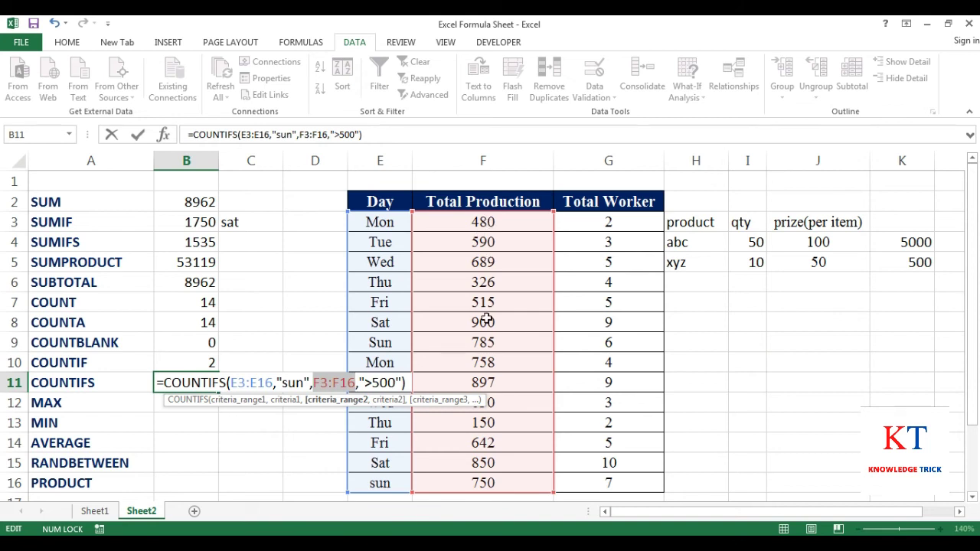
click(381, 403)
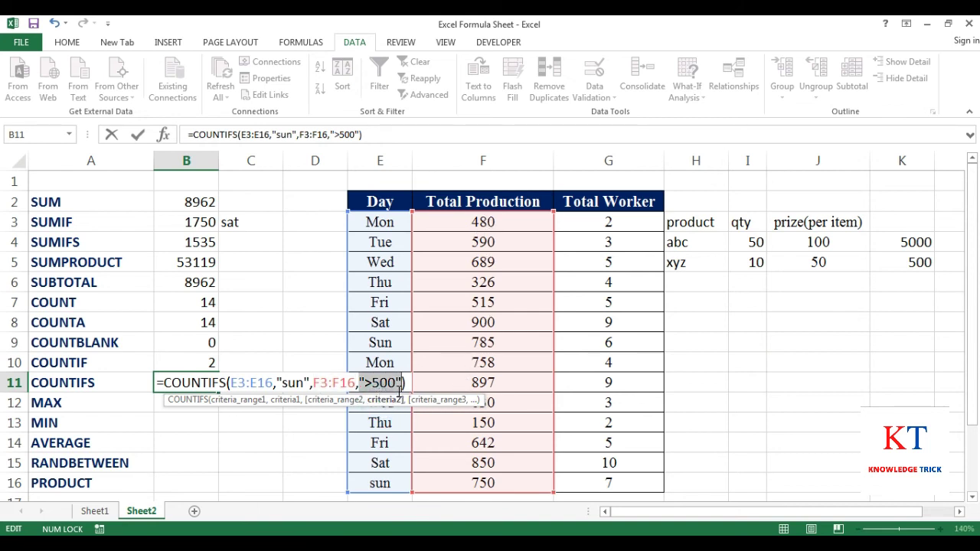
key(Return)
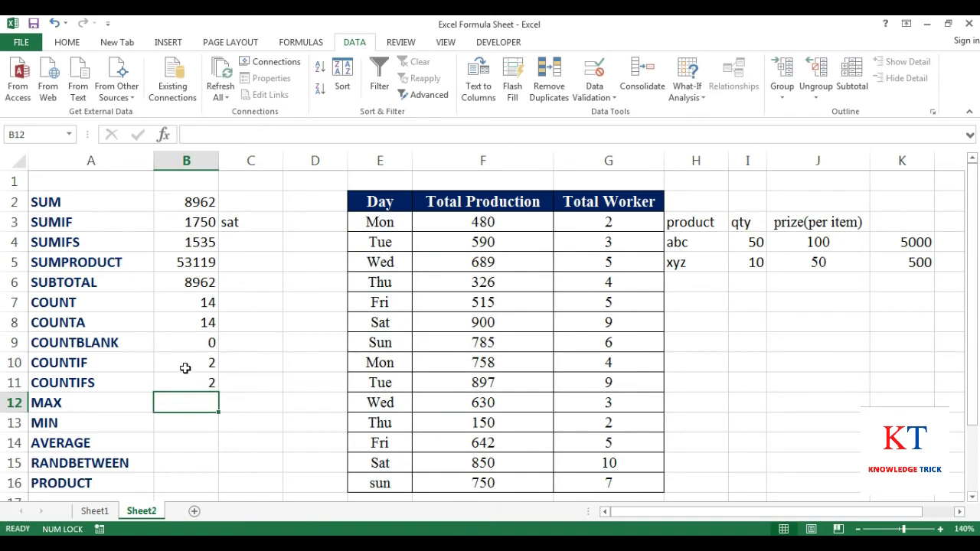
Inspect B11's COUNTIFS and the two sun rows, with productions 785 and 750
click(188, 381)
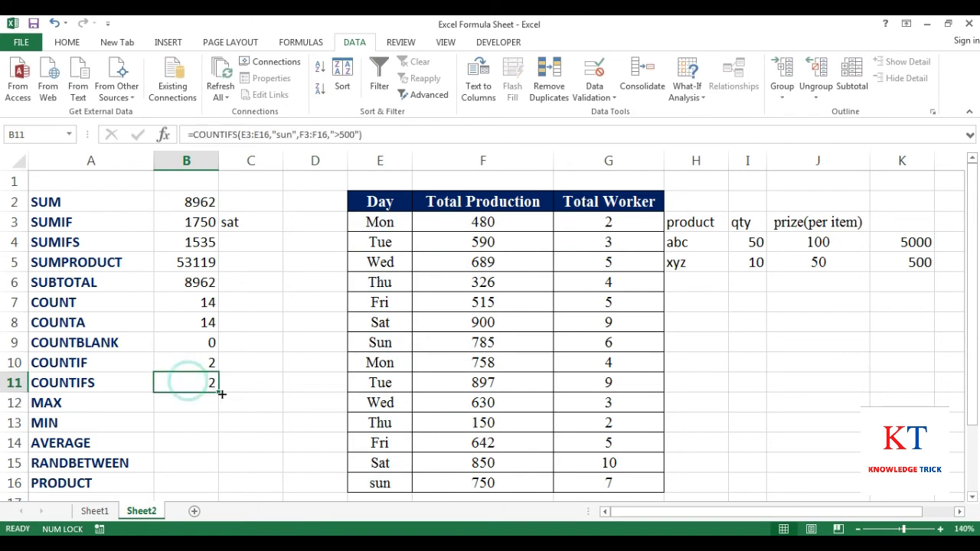
click(375, 342)
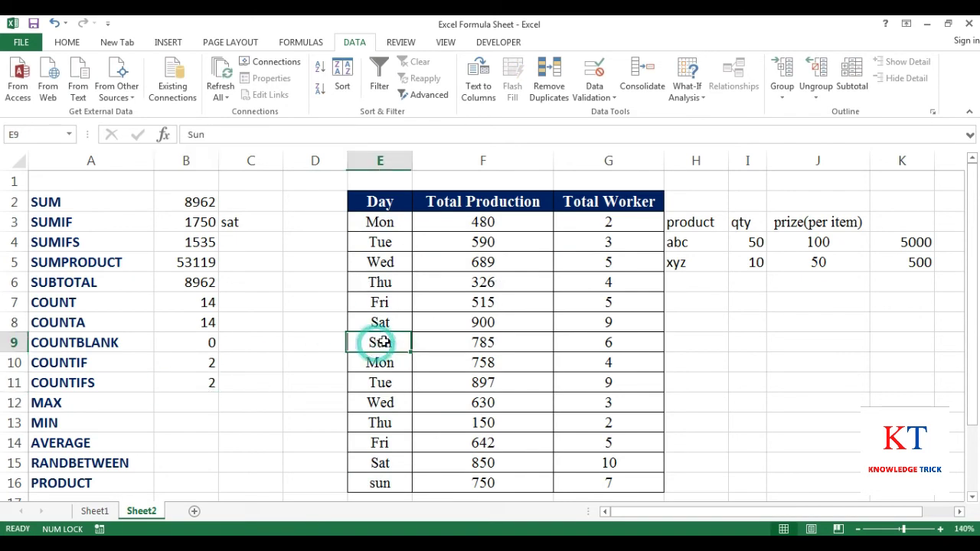
click(478, 342)
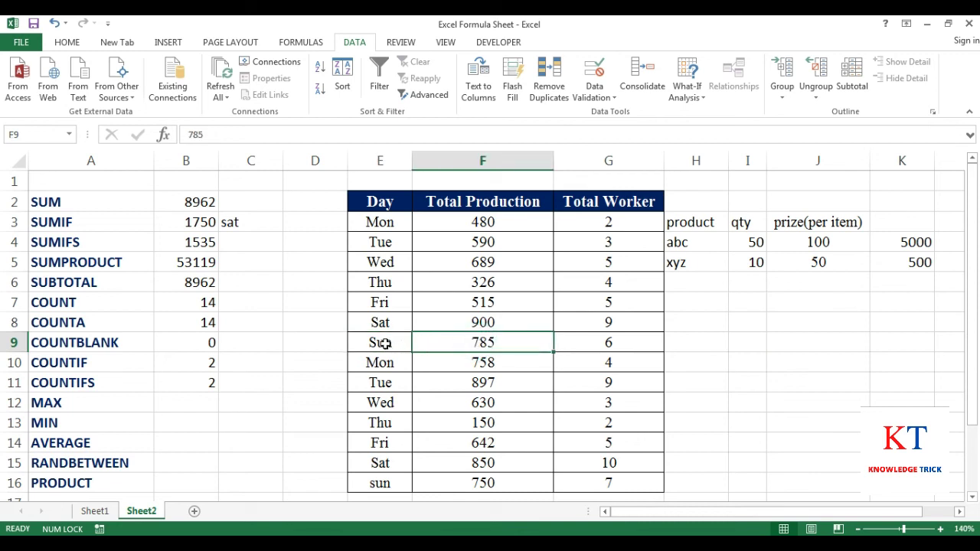
click(392, 345)
drag(396, 344, 459, 346)
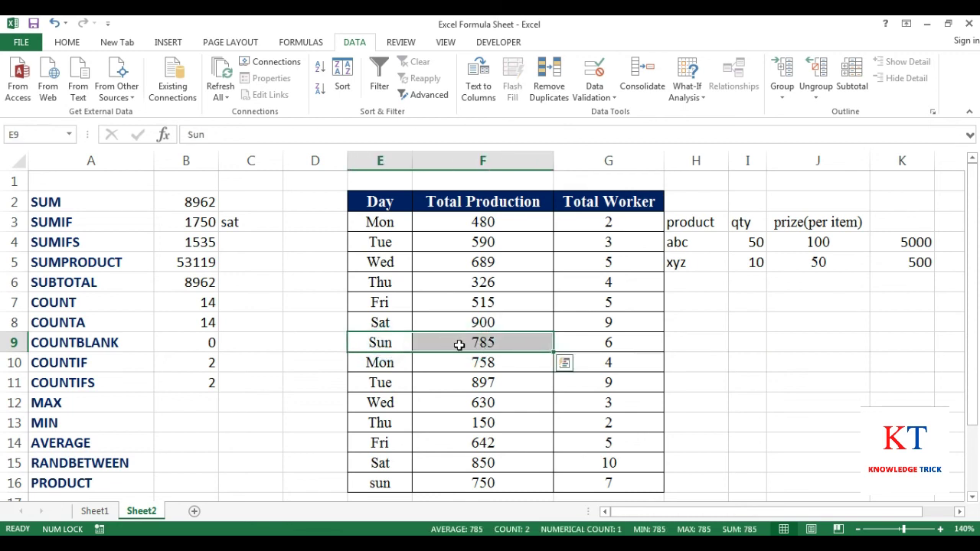
click(383, 483)
drag(383, 484, 457, 489)
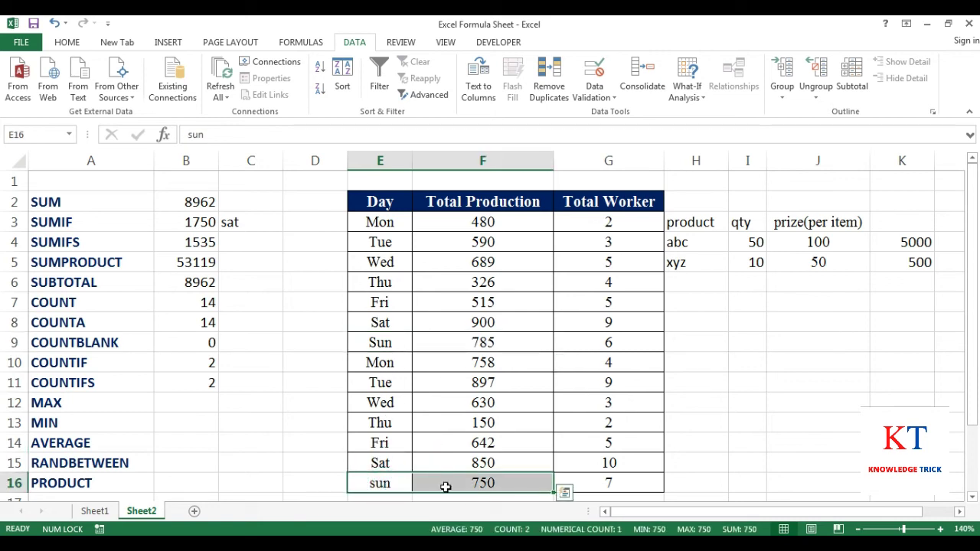
Change F16 from 750 to 450 and confirm B11's count drops to 1
click(488, 486)
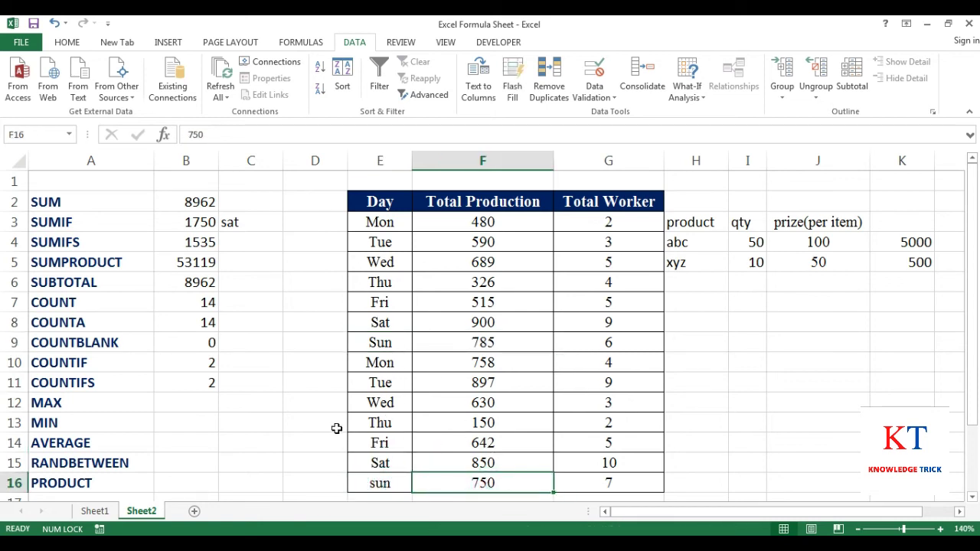
text(450)
key(Return)
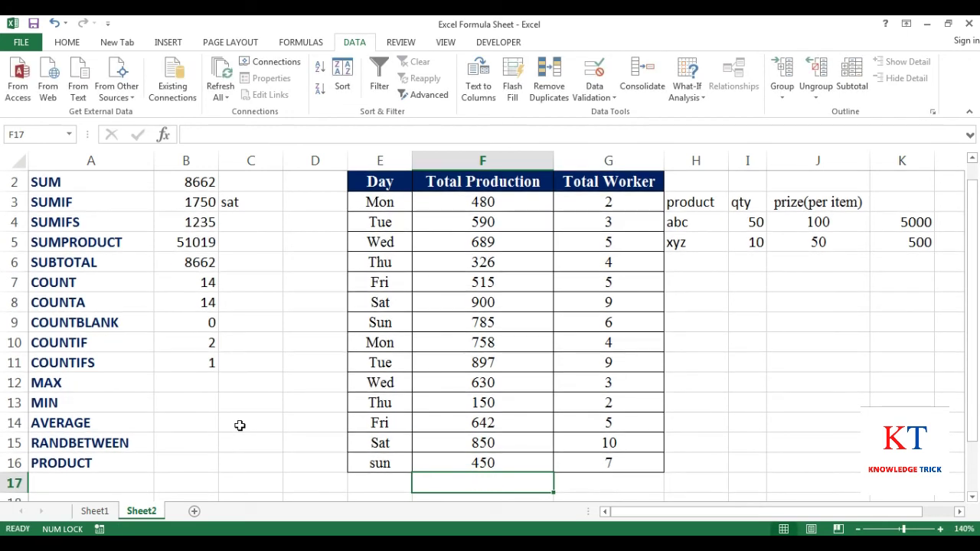
click(179, 357)
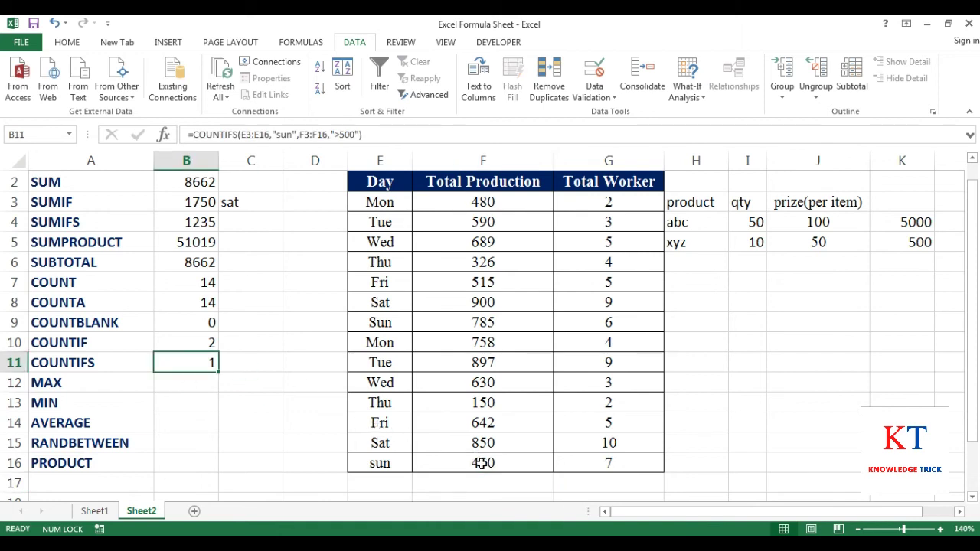
click(487, 323)
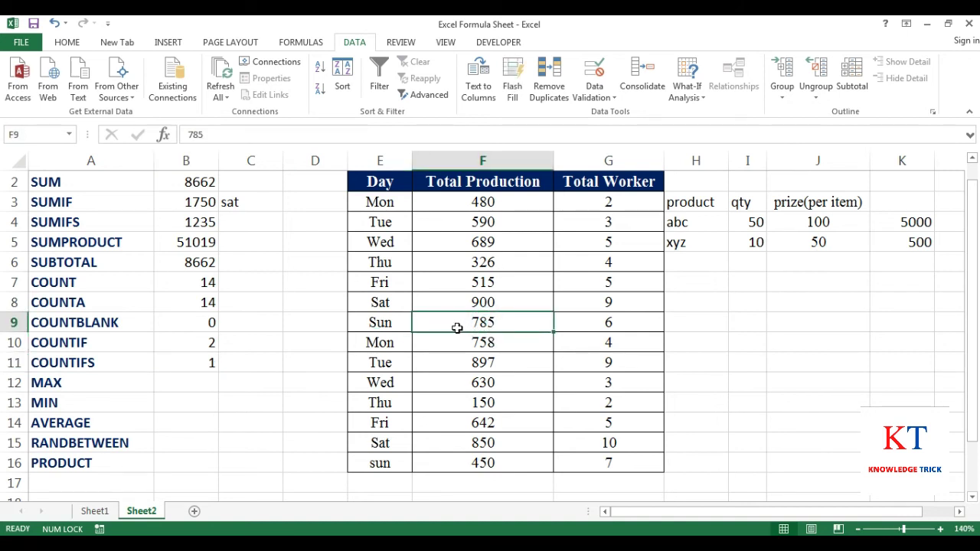
click(398, 324)
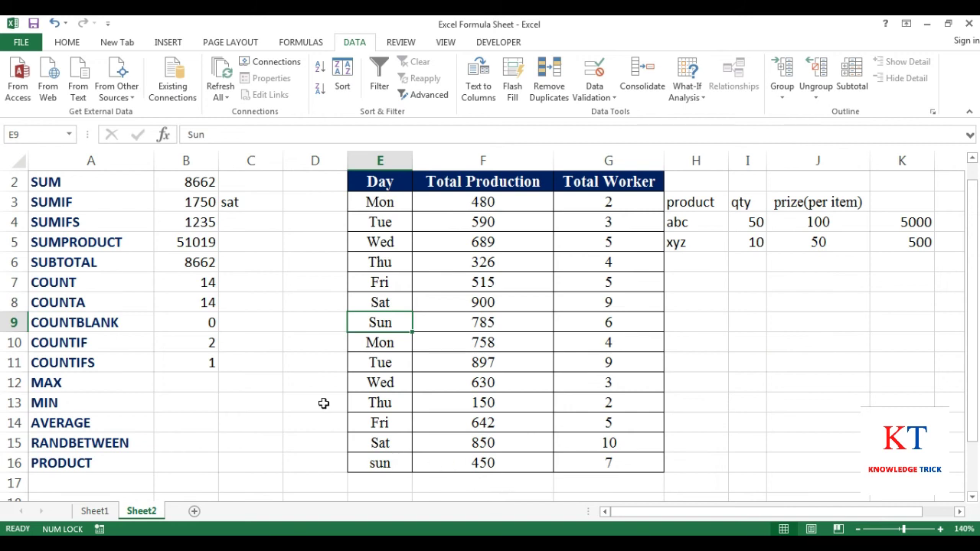
click(205, 379)
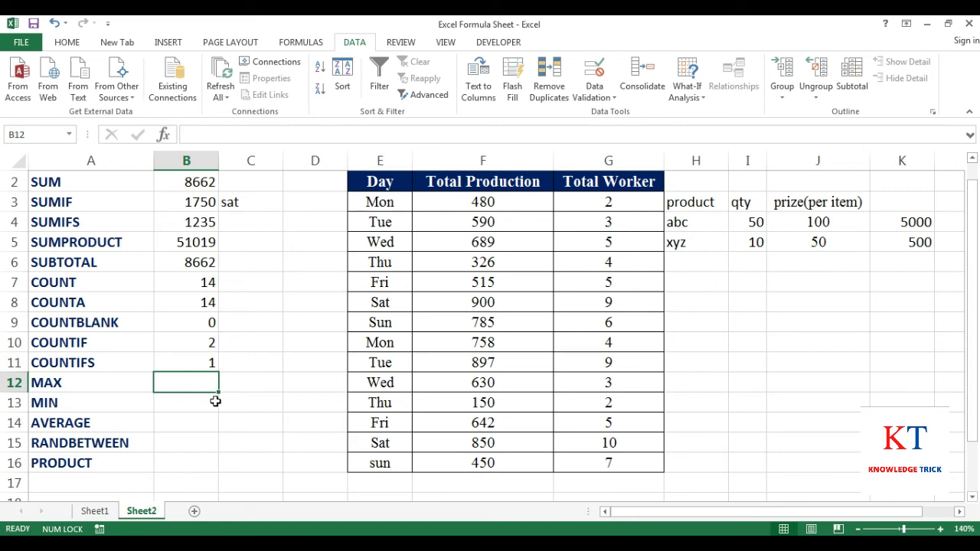
Enter =MAX(F3:F16) in B12 and point out the Sat row's 900 as the highest production
text(=ma)
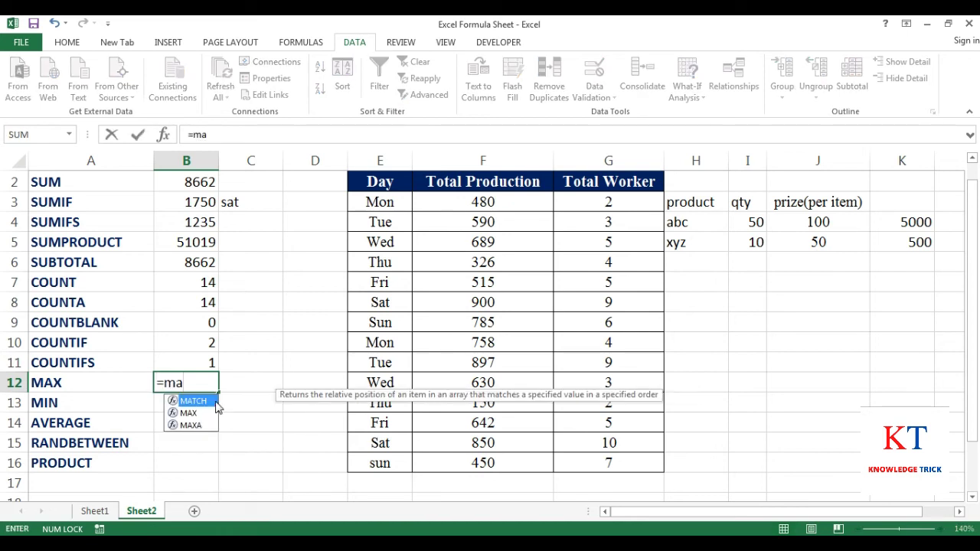
double_click(189, 412)
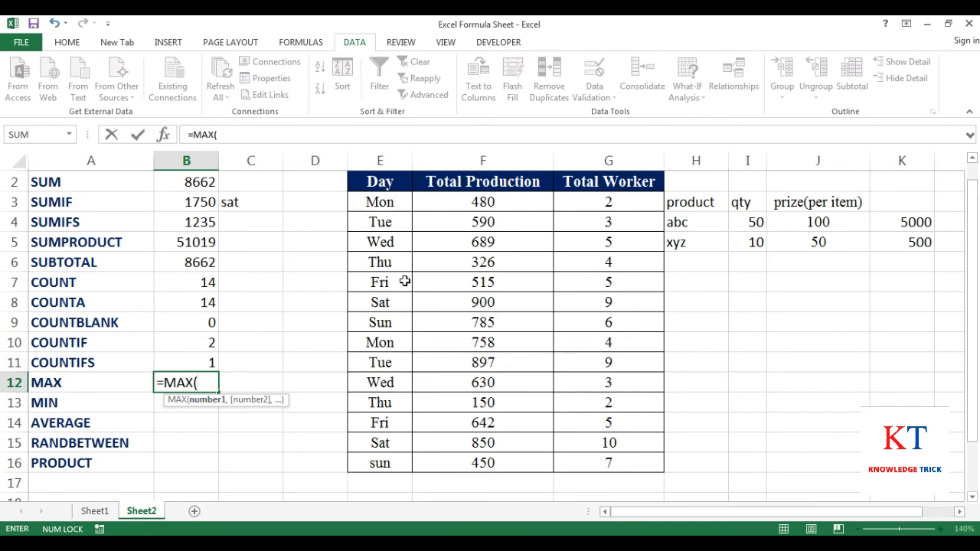
drag(472, 201, 479, 462)
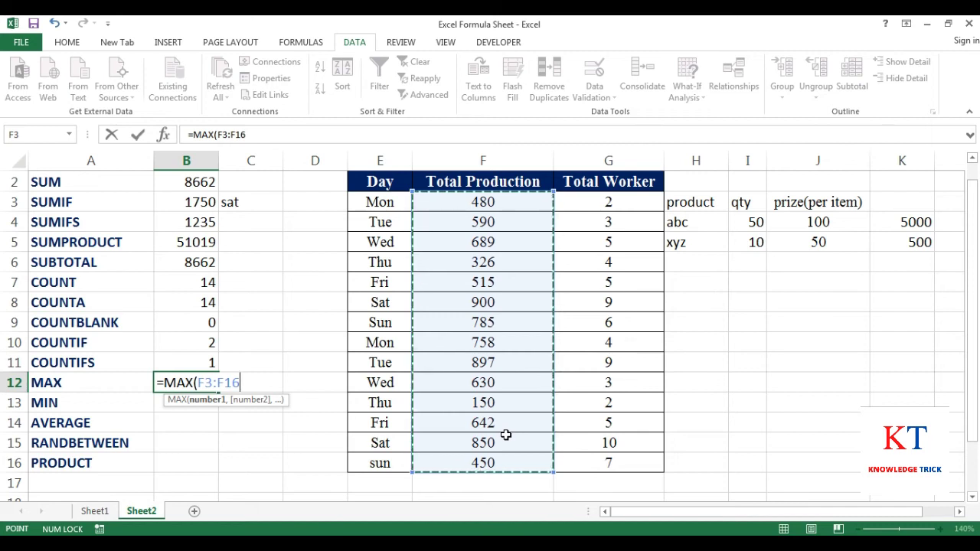
key(Return)
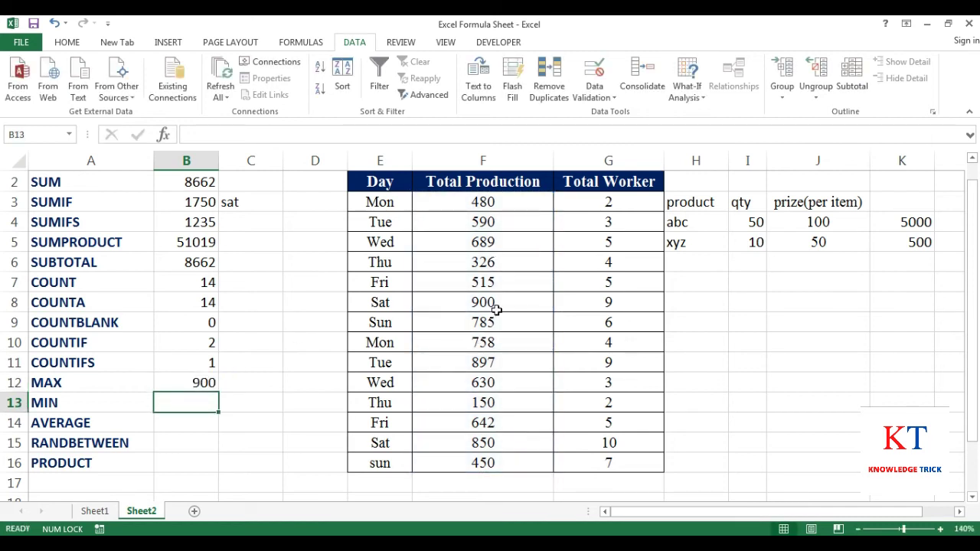
drag(502, 304, 403, 315)
click(403, 310)
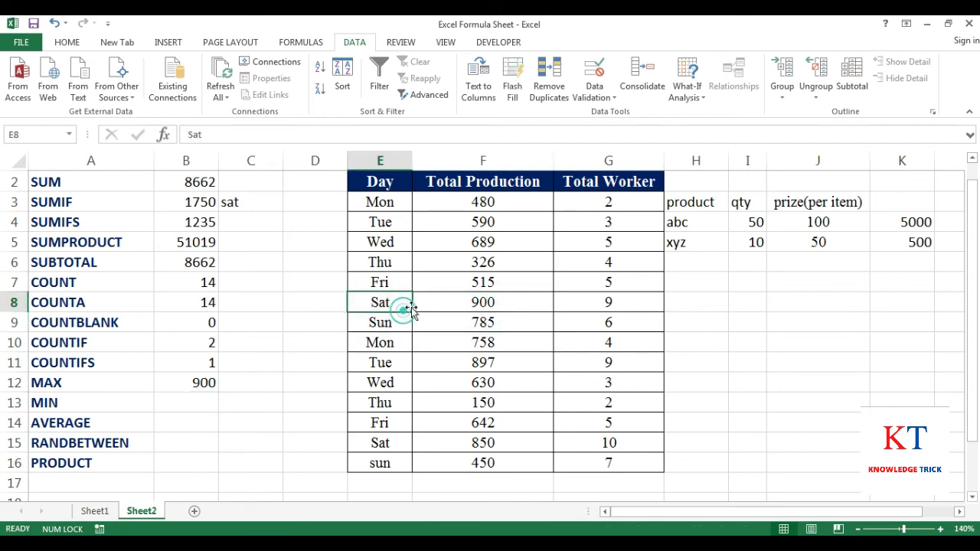
click(451, 305)
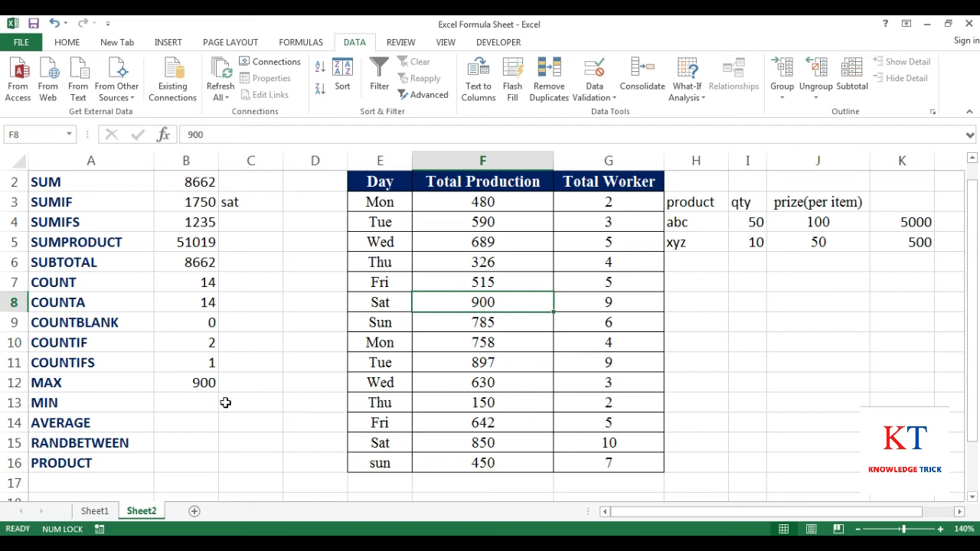
Enter =MIN(F3:F16) in B13 and verify the Thu row's 150 is the lowest production
click(203, 403)
text(=)
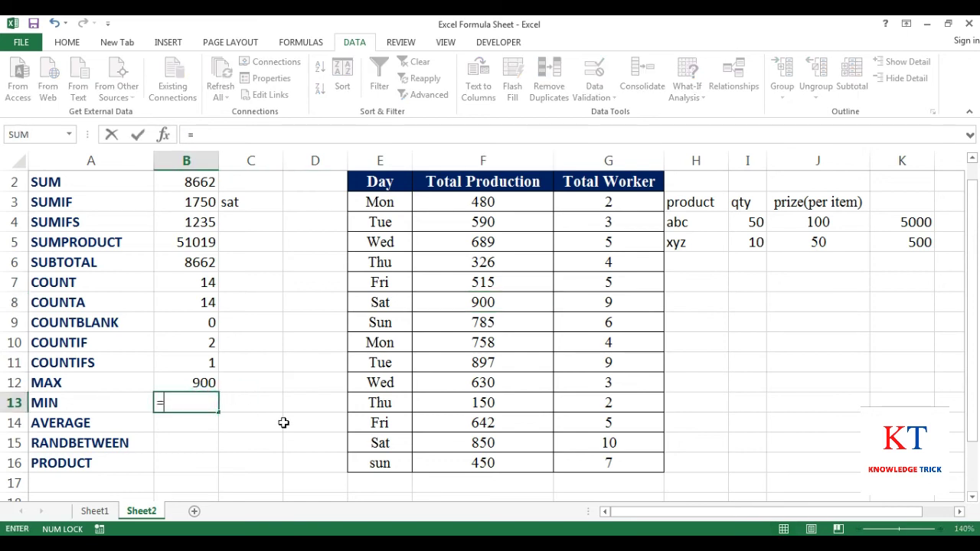
text(min)
key(Tab)
drag(471, 202, 482, 460)
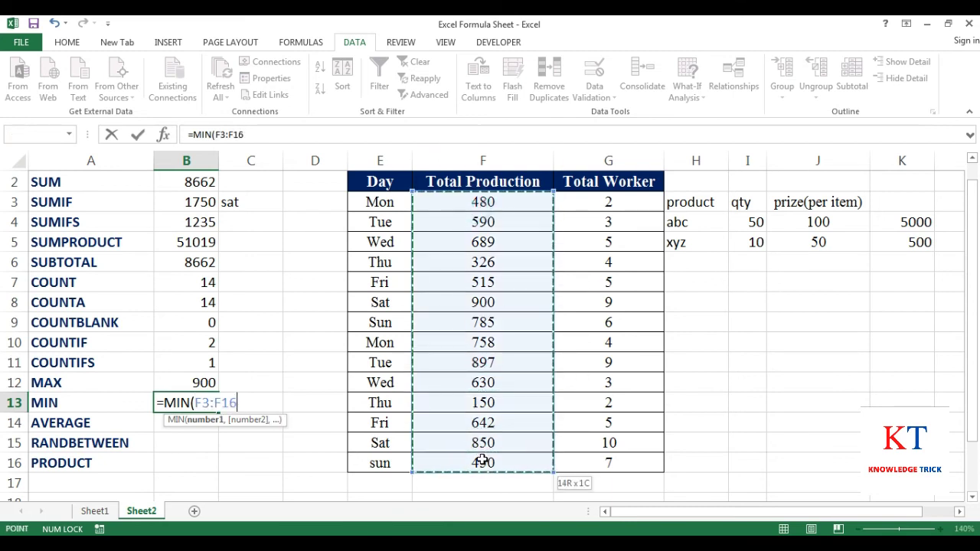
key(Return)
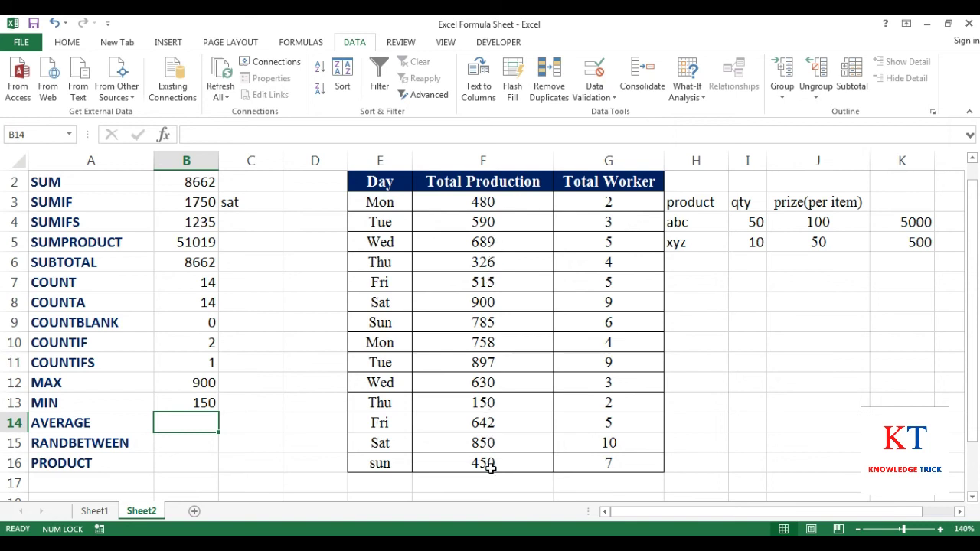
click(447, 401)
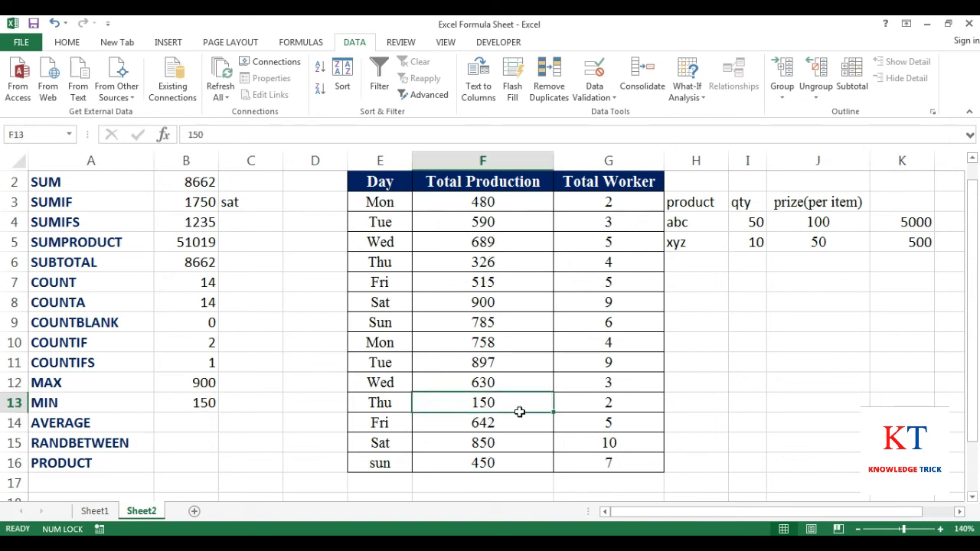
drag(381, 403, 478, 402)
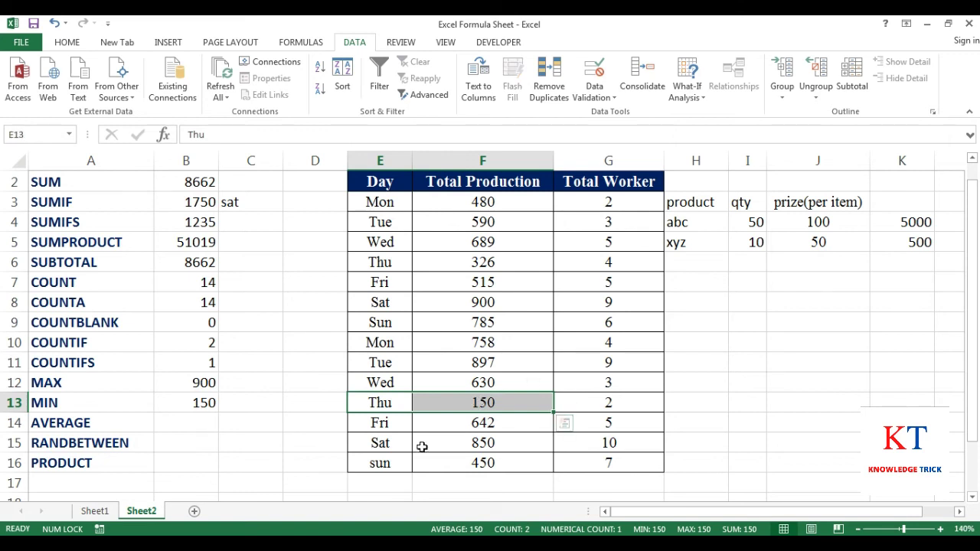
click(191, 421)
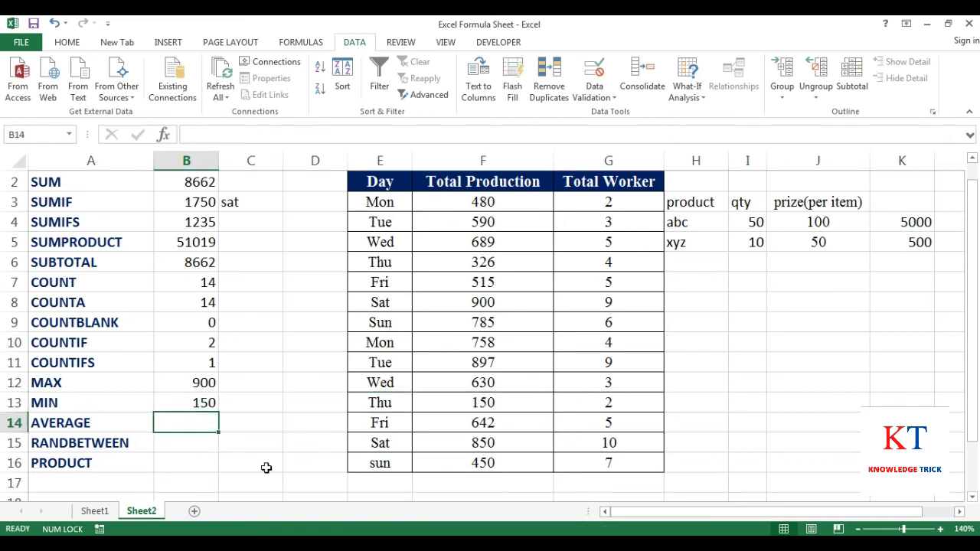
Enter =AVERAGE(10,20) in B14 so it shows 15
text(=av)
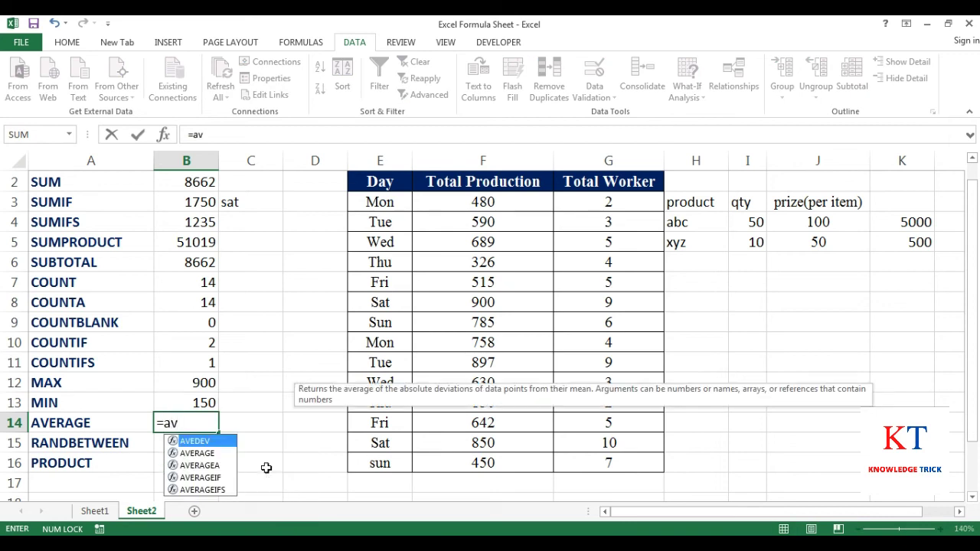
key(Down)
key(Tab)
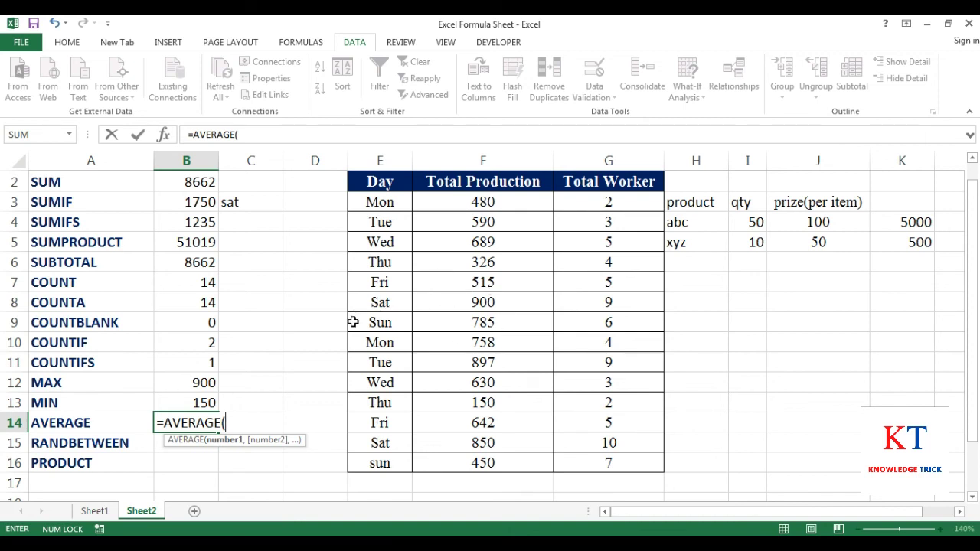
text(10)
text(,)
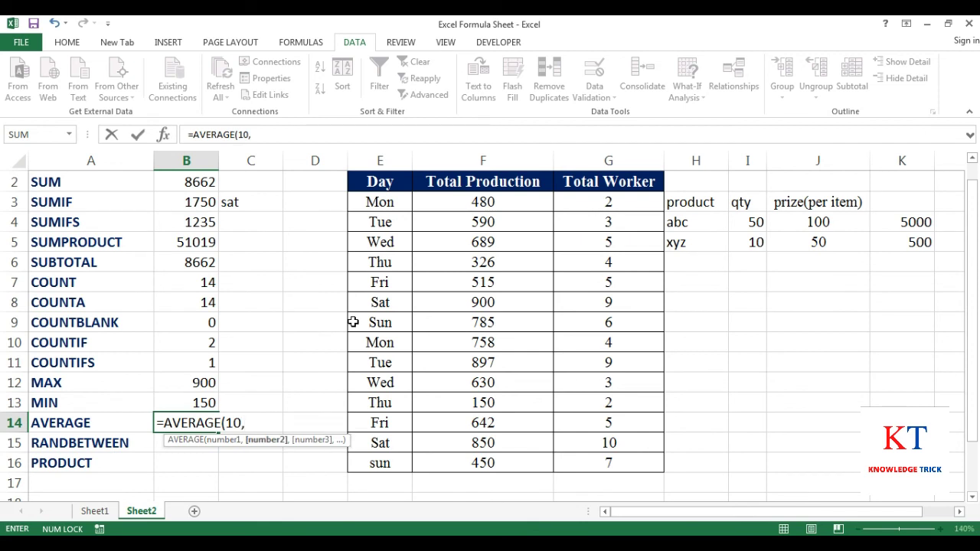
text(20)
key(Return)
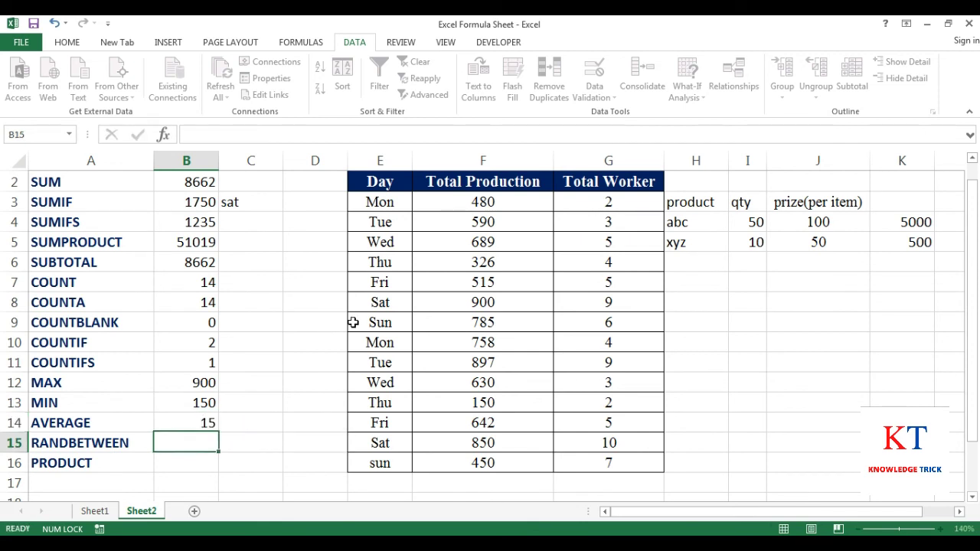
Reopen B14's formula and step between the 10 and 20 arguments with the arrow keys
key(Up)
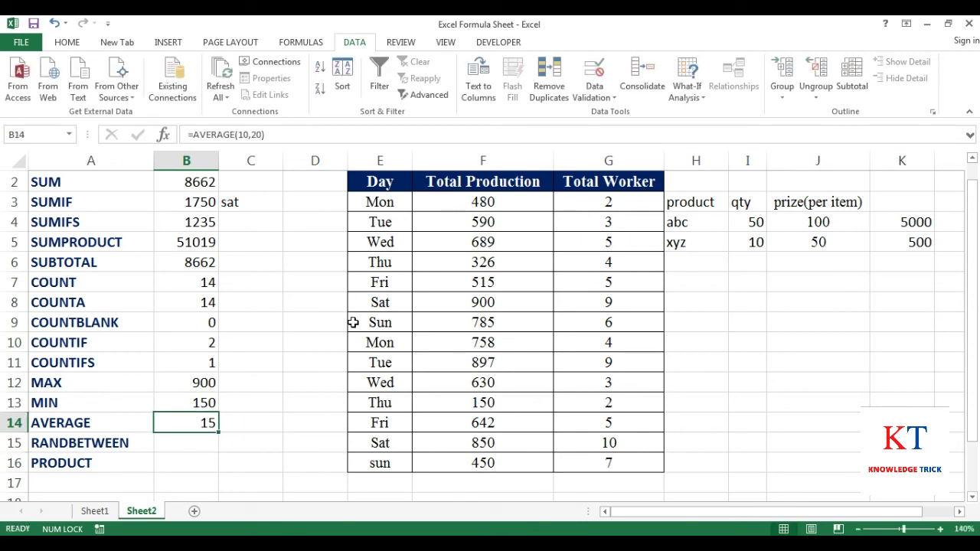
key(F2)
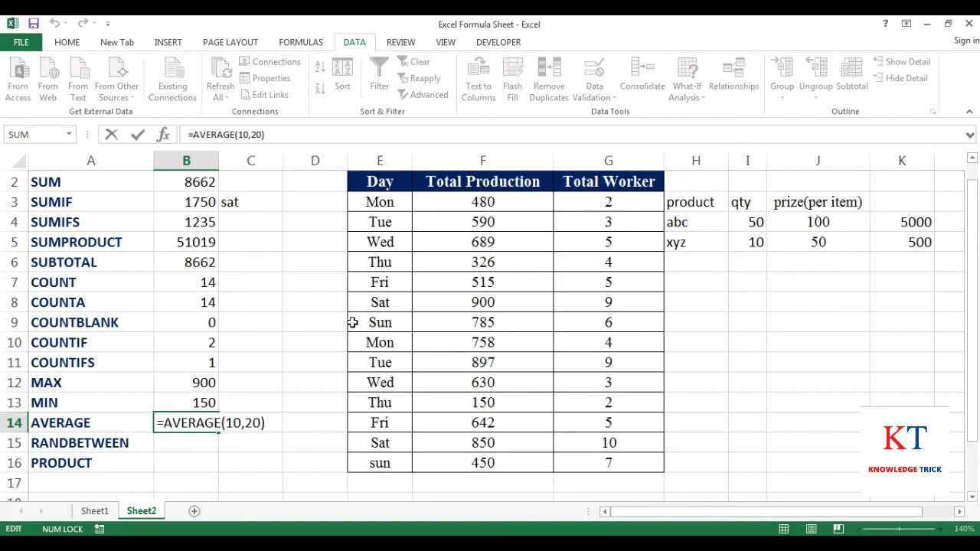
key(Left)
key(Left)
key(Left)
key(Left)
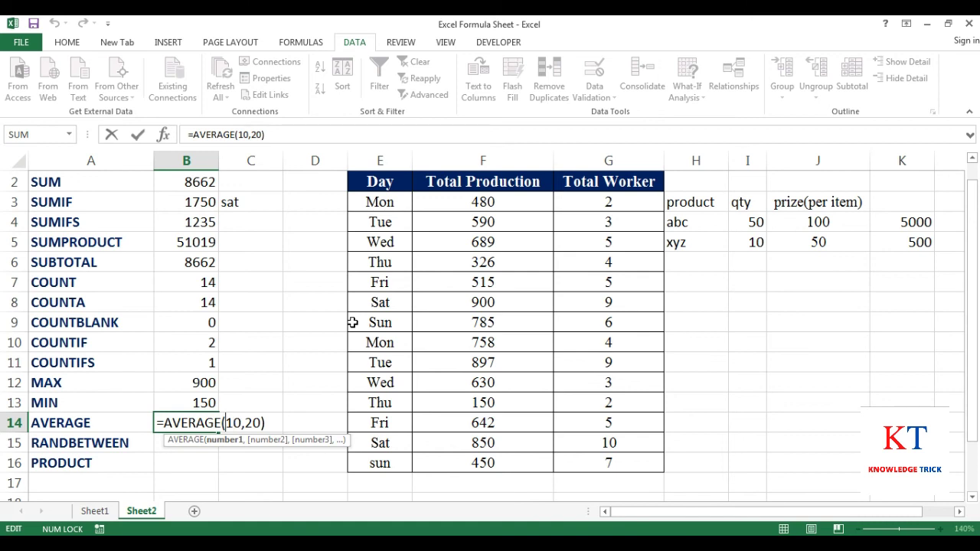
key(Right)
key(Left)
key(Right)
key(Left)
key(Right)
key(Return)
key(Up)
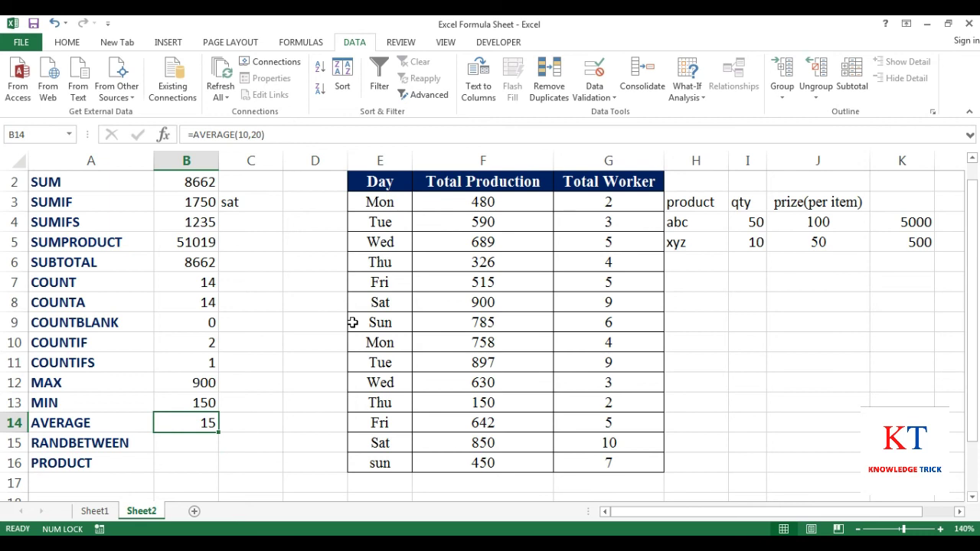
key(F2)
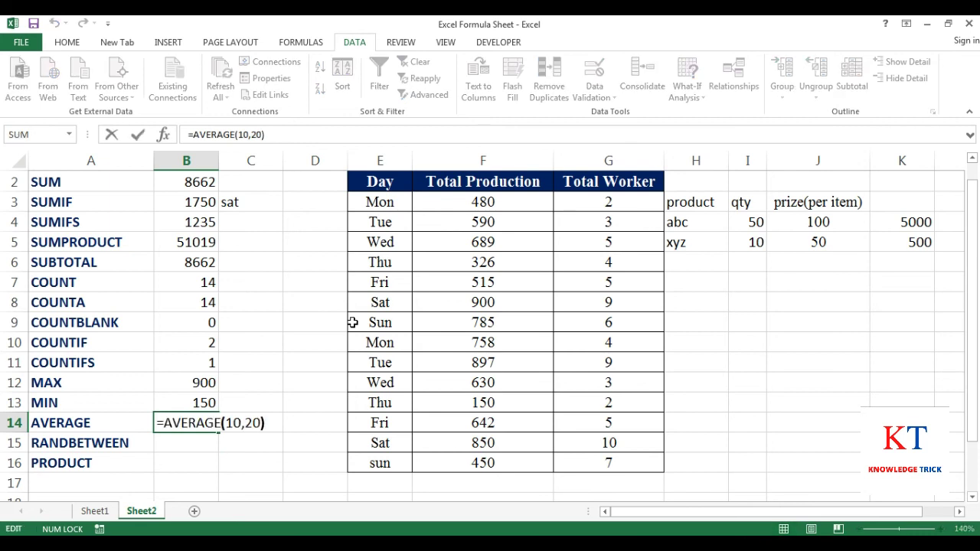
Replace B14's numbers with F3:F16 so =AVERAGE returns 618.714
key(BackSpace)
key(BackSpace)
key(BackSpace)
key(BackSpace)
key(BackSpace)
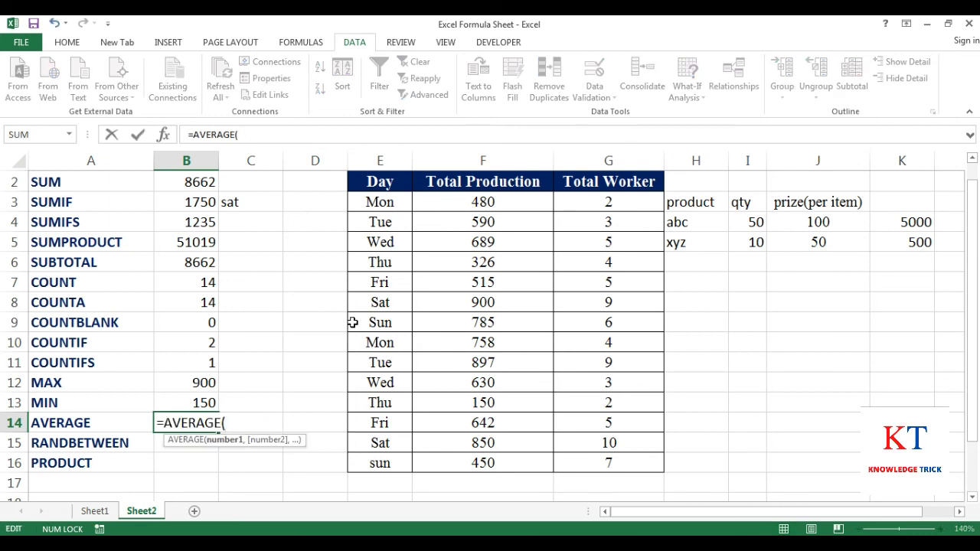
click(472, 199)
drag(468, 235, 476, 455)
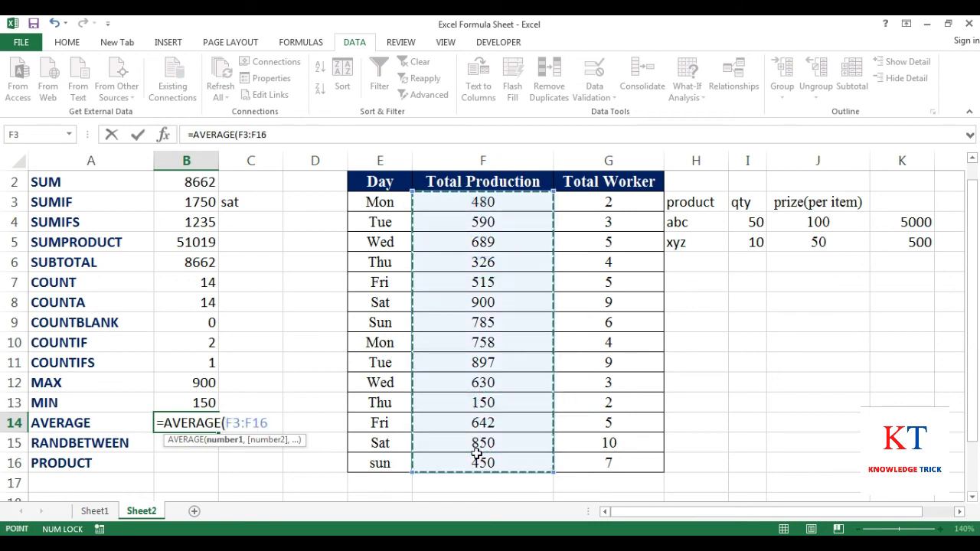
key(Return)
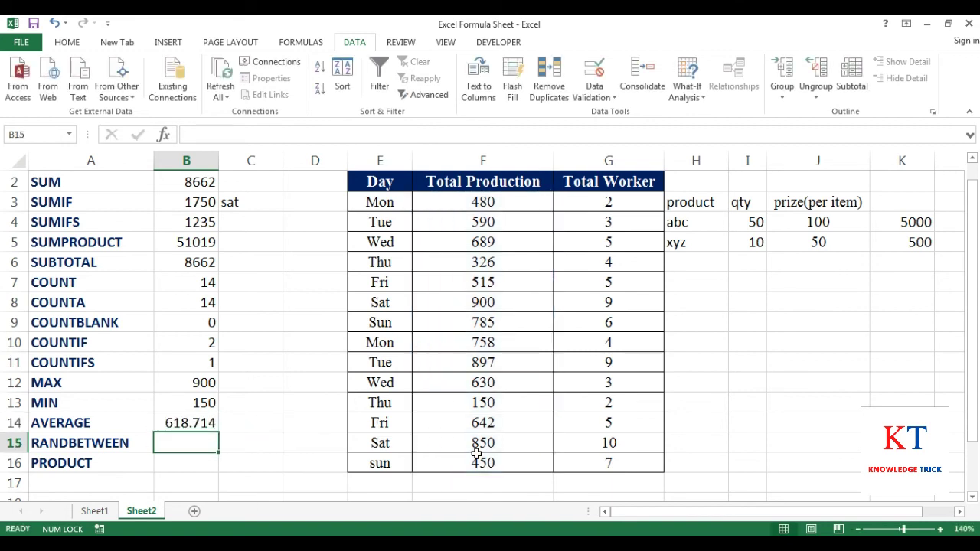
click(187, 422)
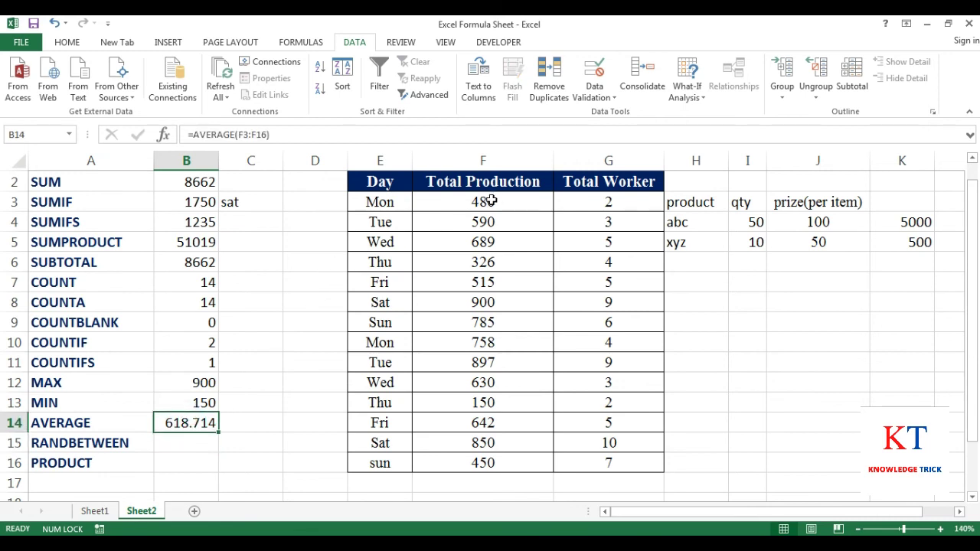
Point out individual production values and the RANDBETWEEN row, then pick empty cell H7
drag(490, 201, 487, 348)
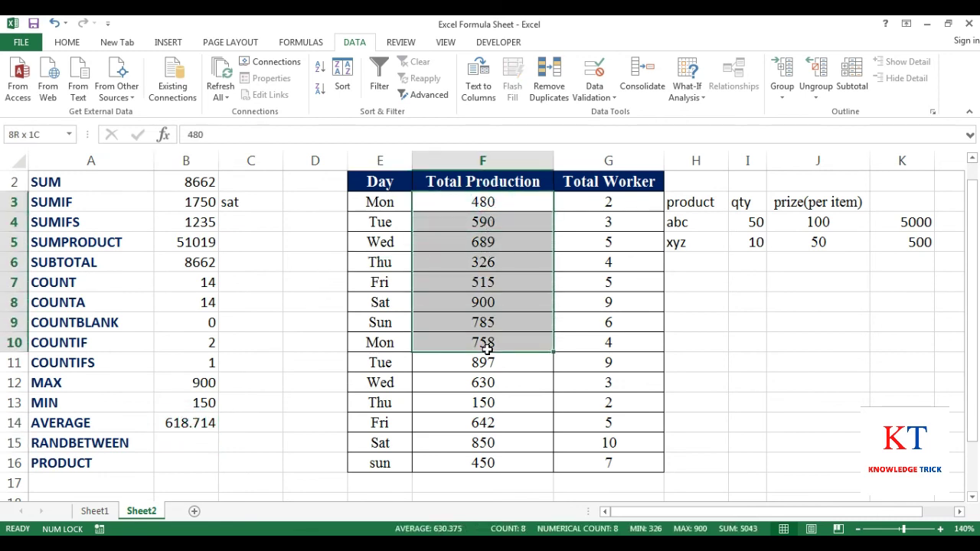
click(473, 222)
click(451, 196)
click(453, 226)
click(456, 258)
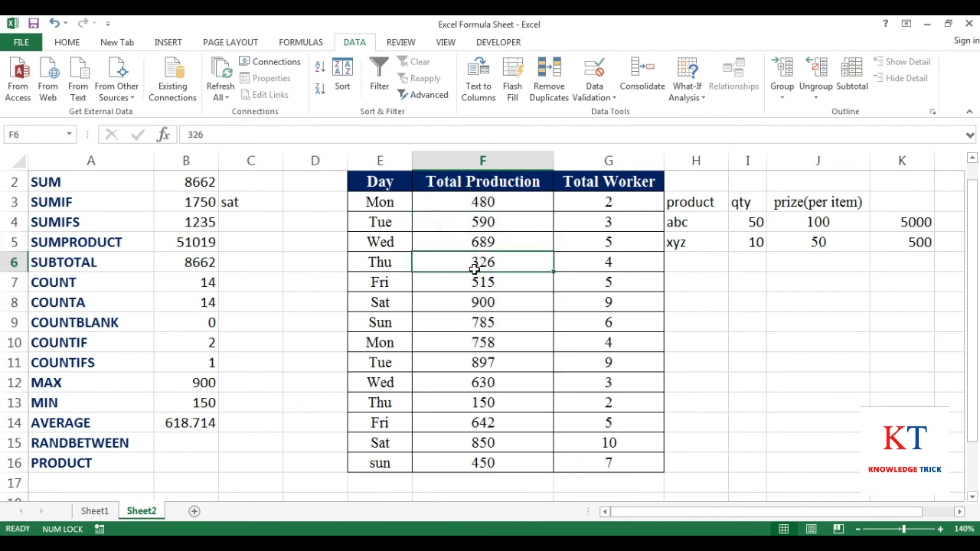
click(197, 425)
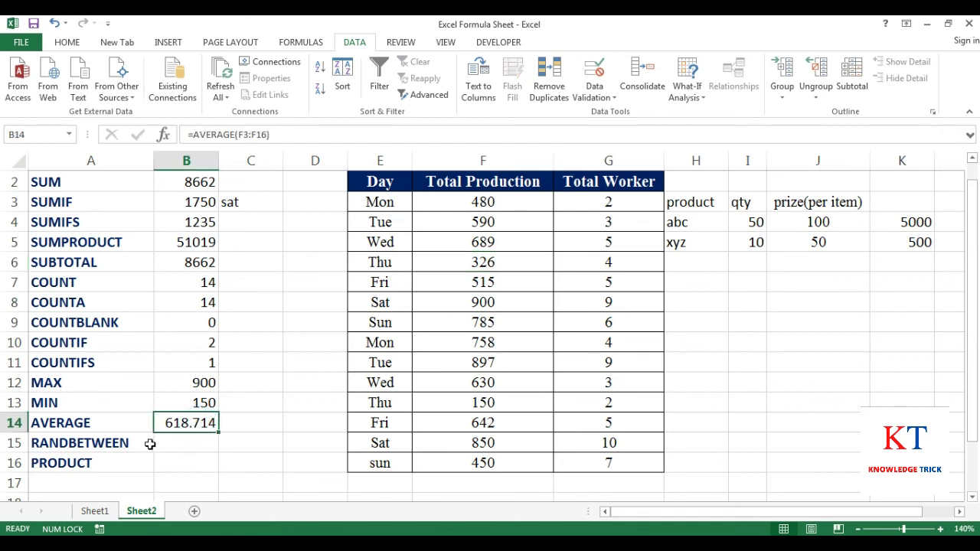
click(104, 451)
click(217, 442)
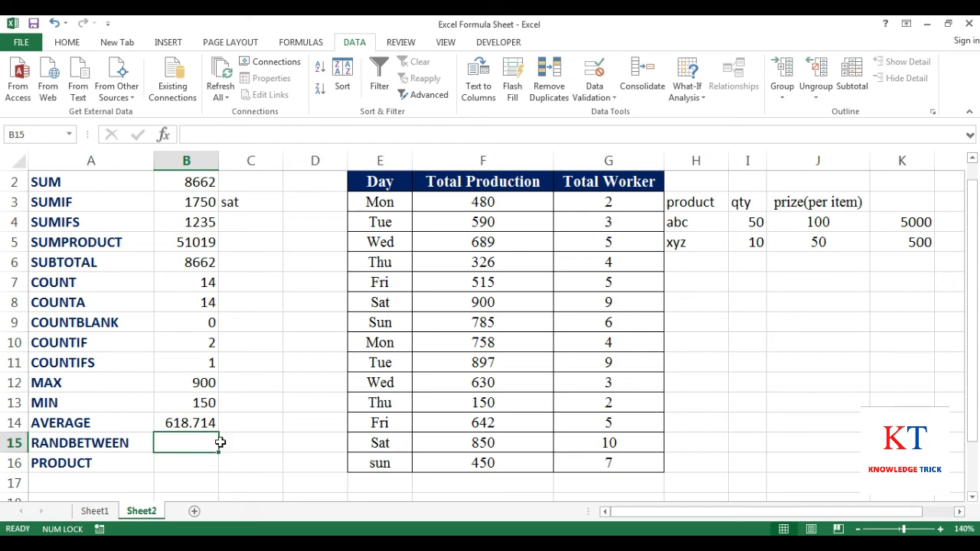
click(699, 280)
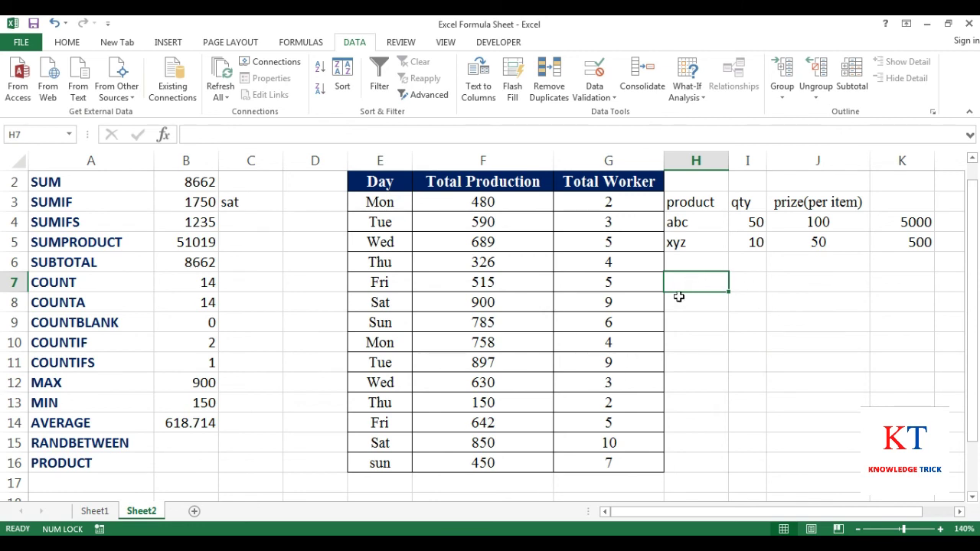
Type =RANDBETWEEN(10.100) in H7 and dismiss the too-few-arguments error
click(703, 285)
text(=randw)
key(BackSpace)
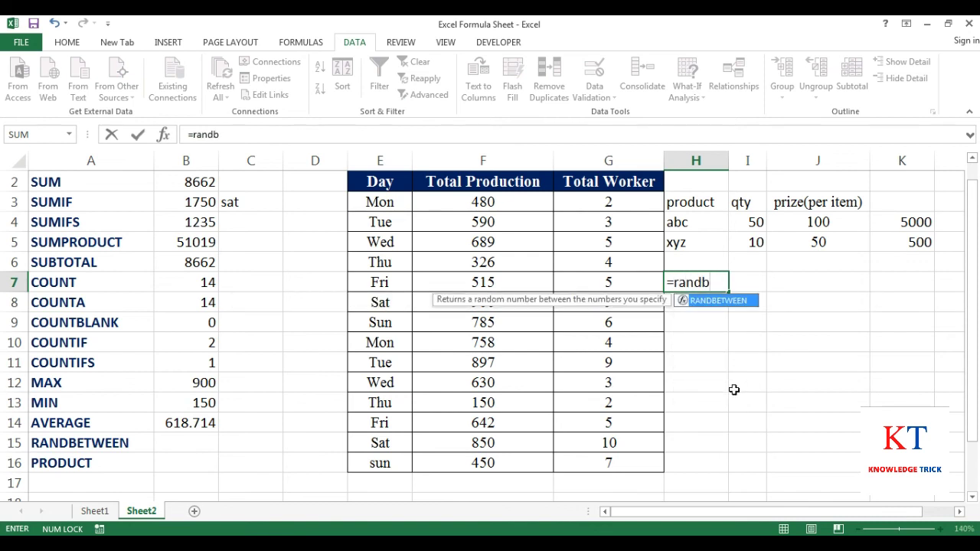
key(Tab)
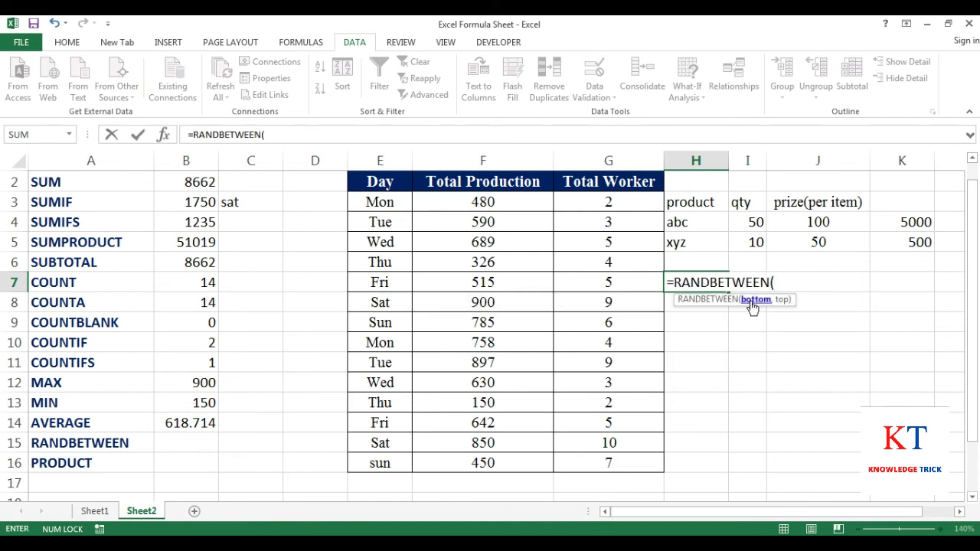
text(10.1)
text(00)
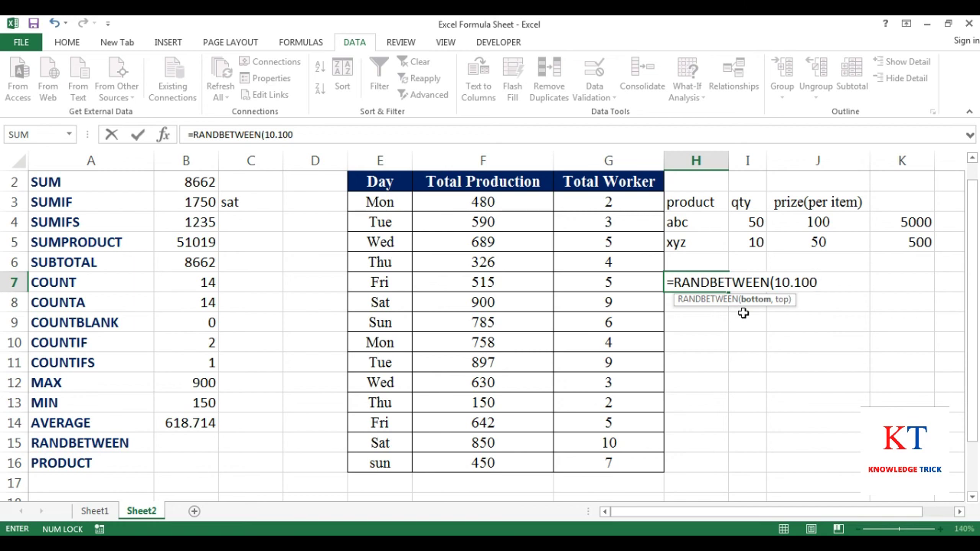
key(Return)
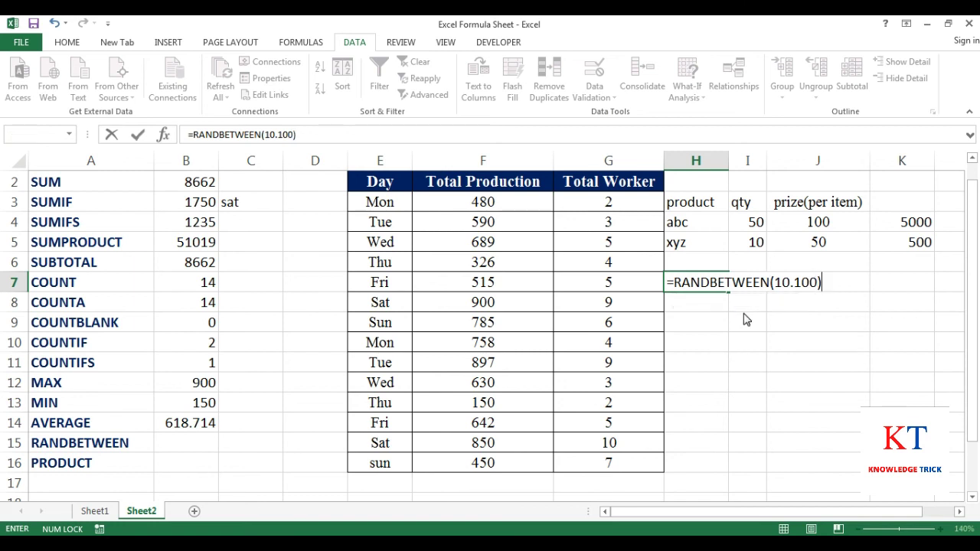
key(Return)
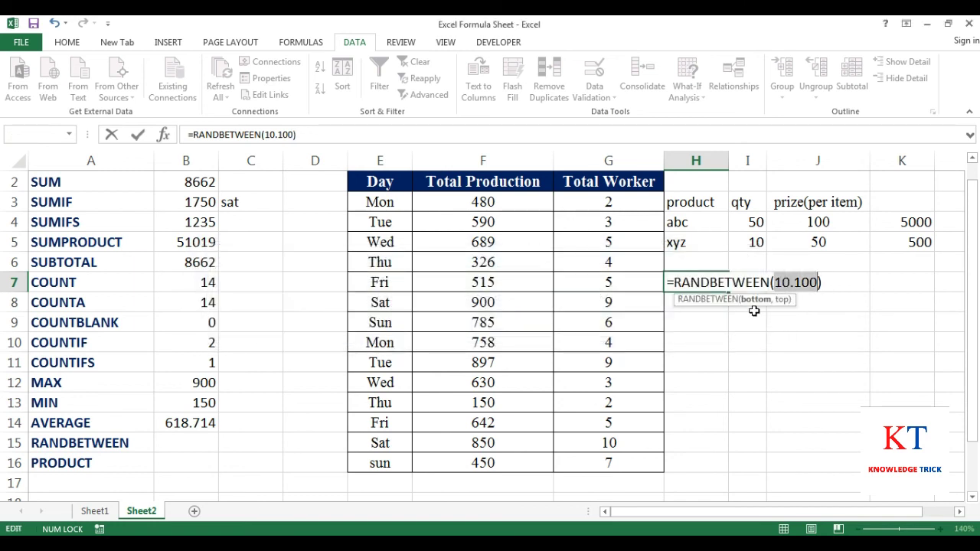
Replace the period with a comma so H7 holds =RANDBETWEEN(10,100), returning 80
click(793, 282)
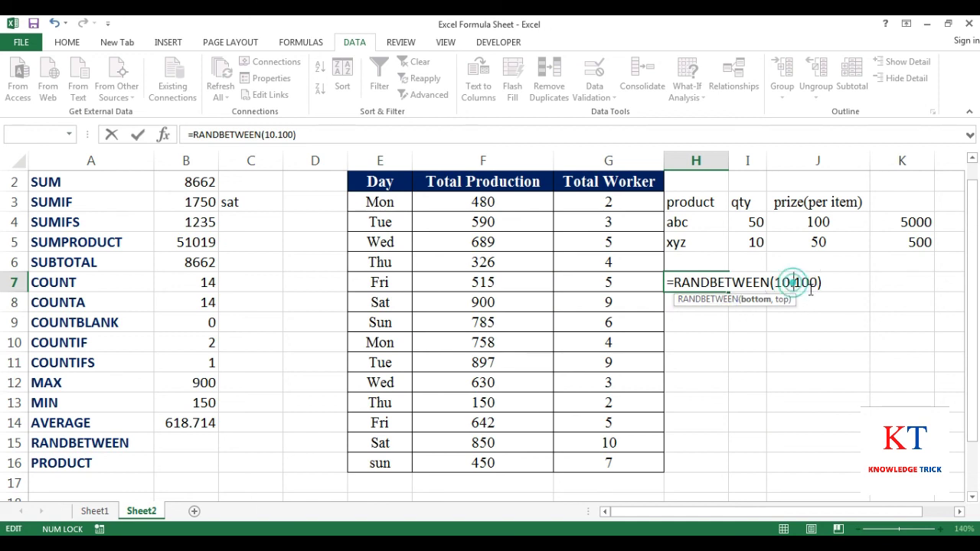
key(BackSpace)
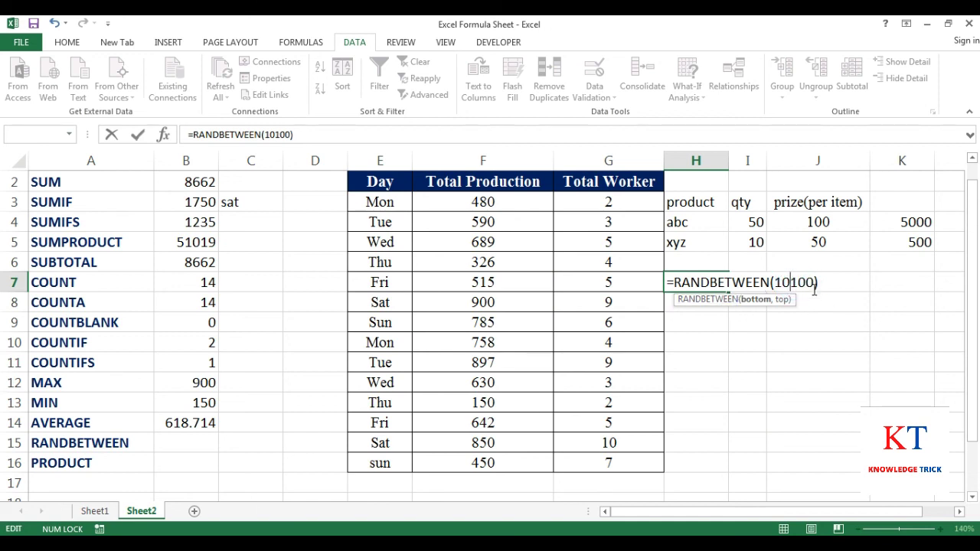
text(,)
key(Return)
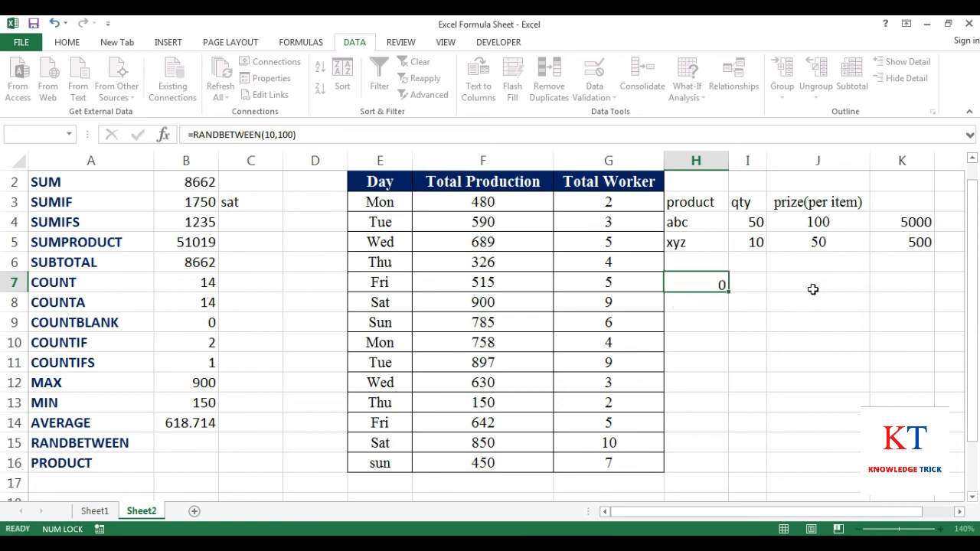
click(698, 283)
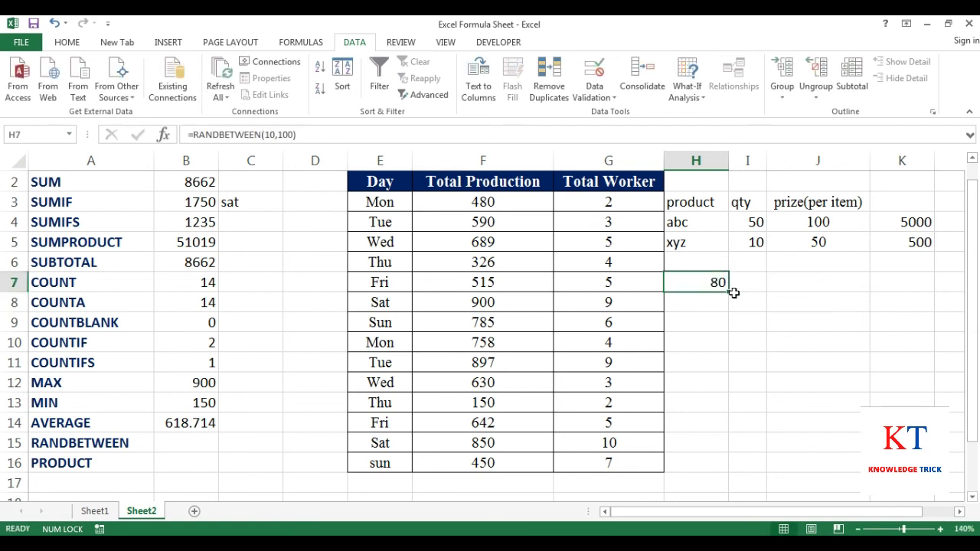
double_click(794, 281)
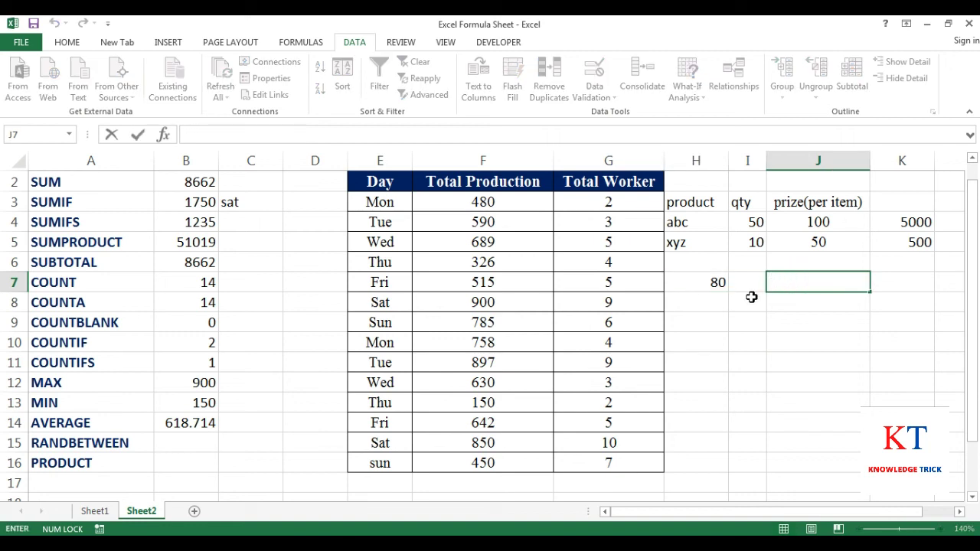
Erase H7's =RANDBETWEEN(10,100) formula so the cell is empty, then check B15 and B16
click(749, 301)
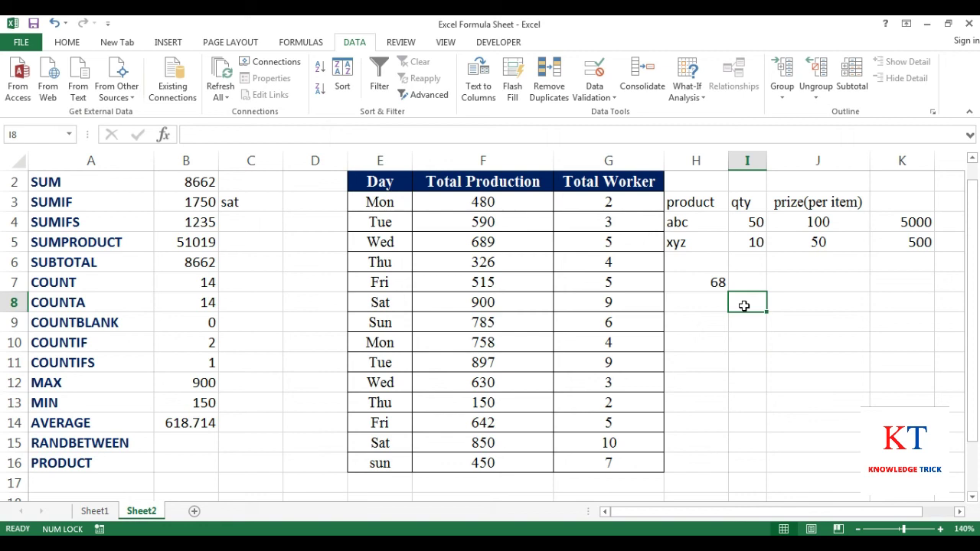
double_click(717, 283)
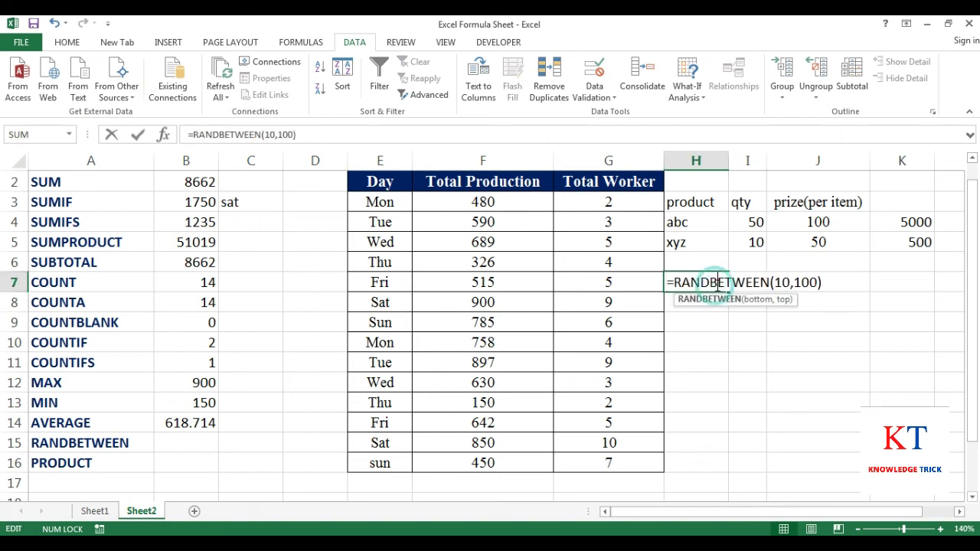
click(793, 284)
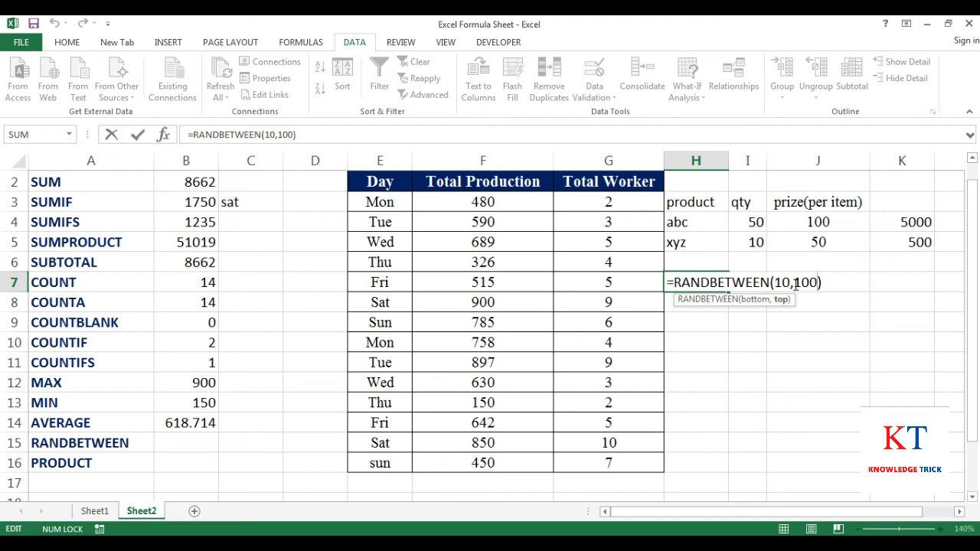
key(Right)
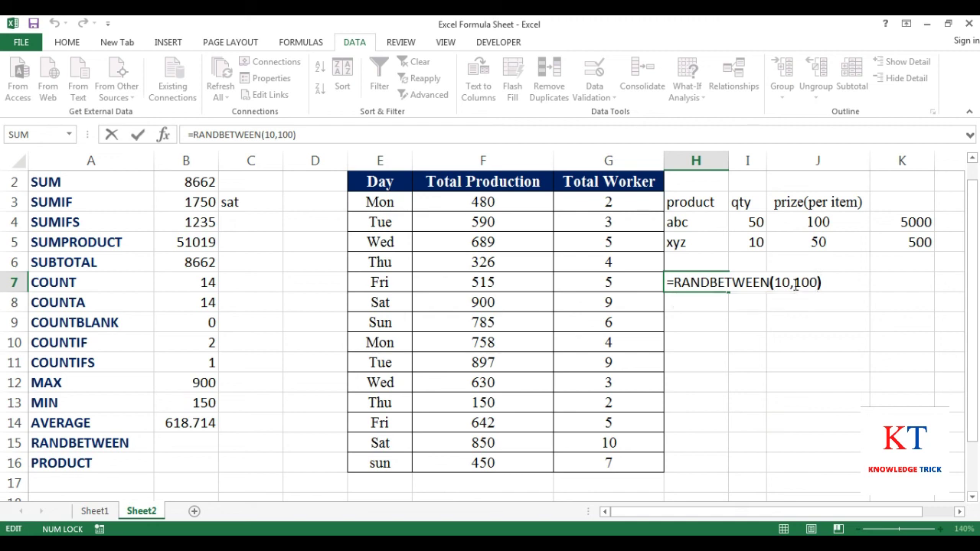
key(BackSpace)
key(BackSpace)
key(BackSpace)
key(BackSpace)
key(BackSpace)
key(BackSpace)
key(BackSpace)
key(BackSpace)
key(BackSpace)
key(BackSpace)
key(Return)
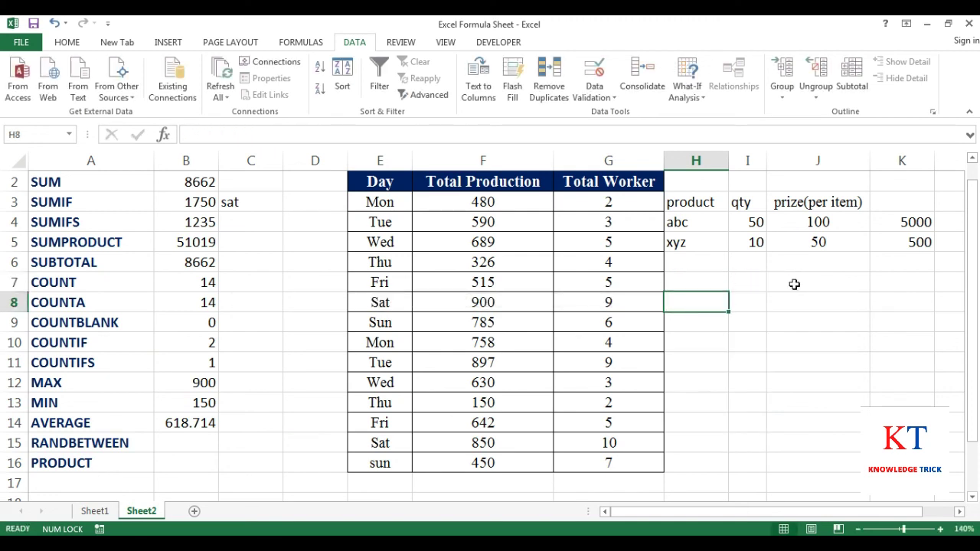
click(185, 445)
click(179, 463)
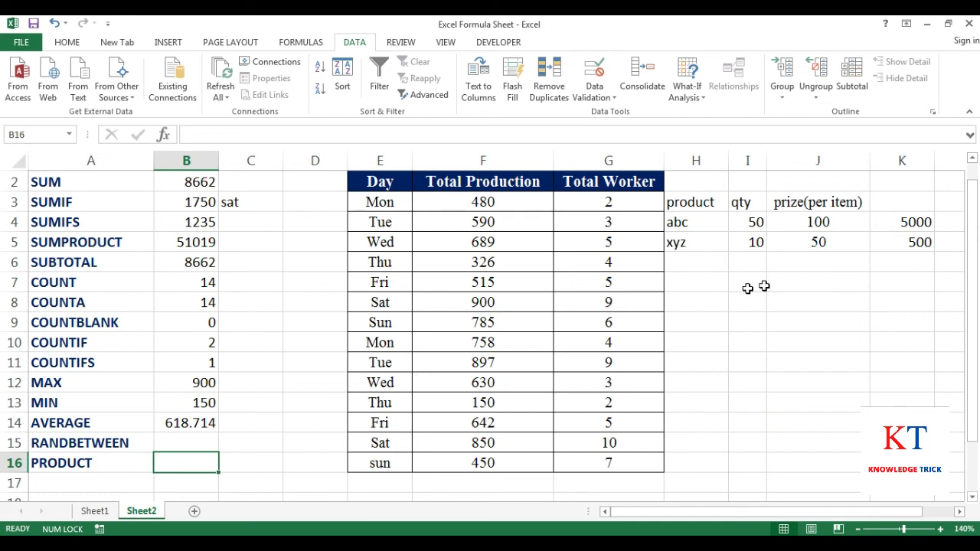
click(803, 280)
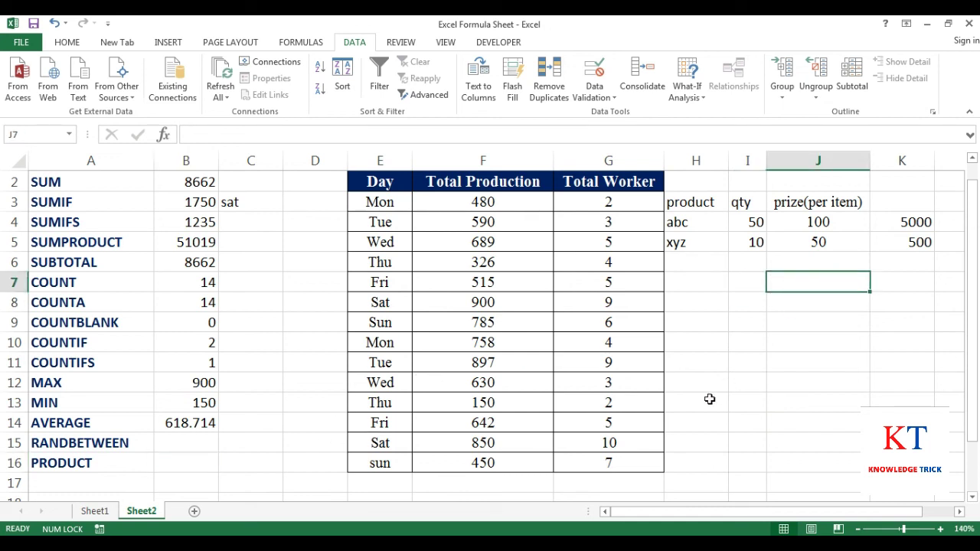
Enter the values 5, 5 and 2 into J7, J8 and J9
text(5)
key(Return)
text(5)
key(Left)
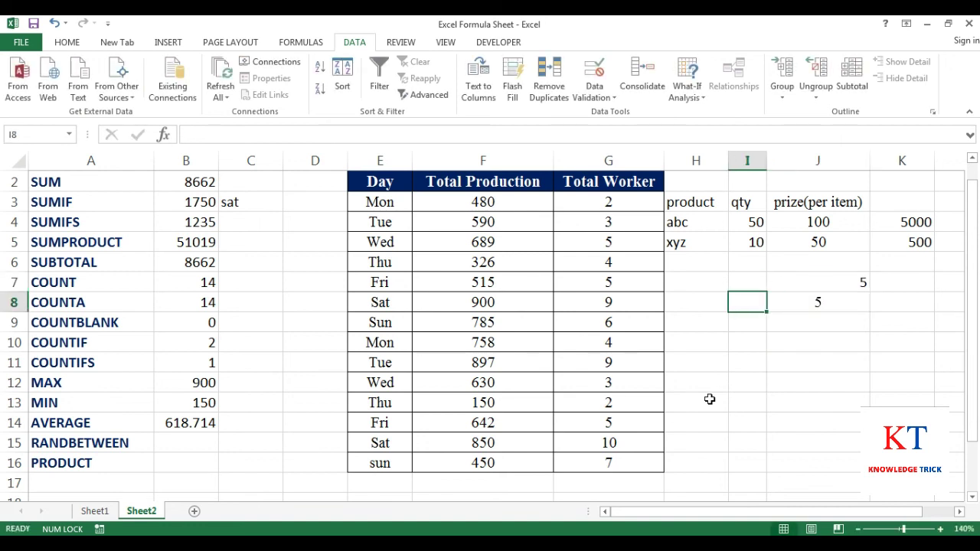
key(Up)
key(Right)
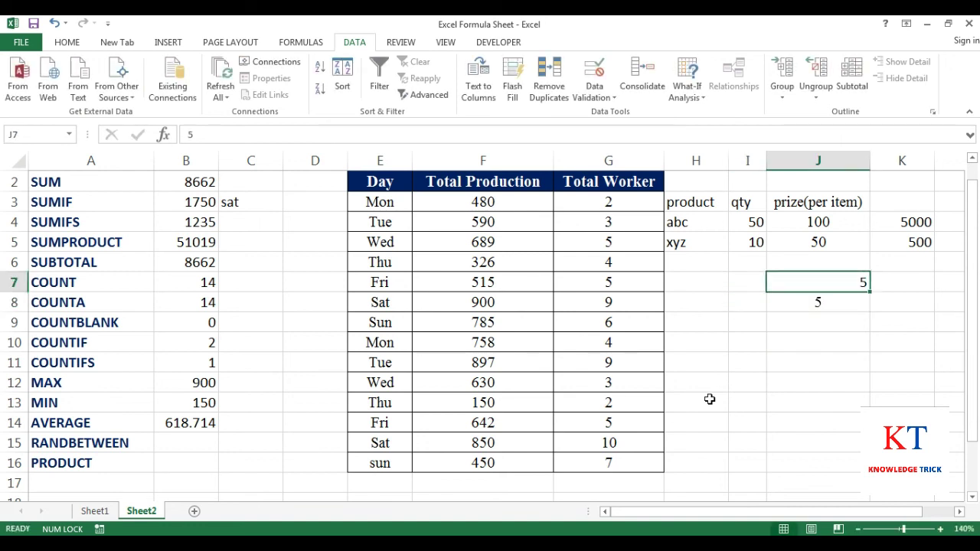
key(Down)
key(Delete)
text(5)
key(Return)
key(Down)
key(Up)
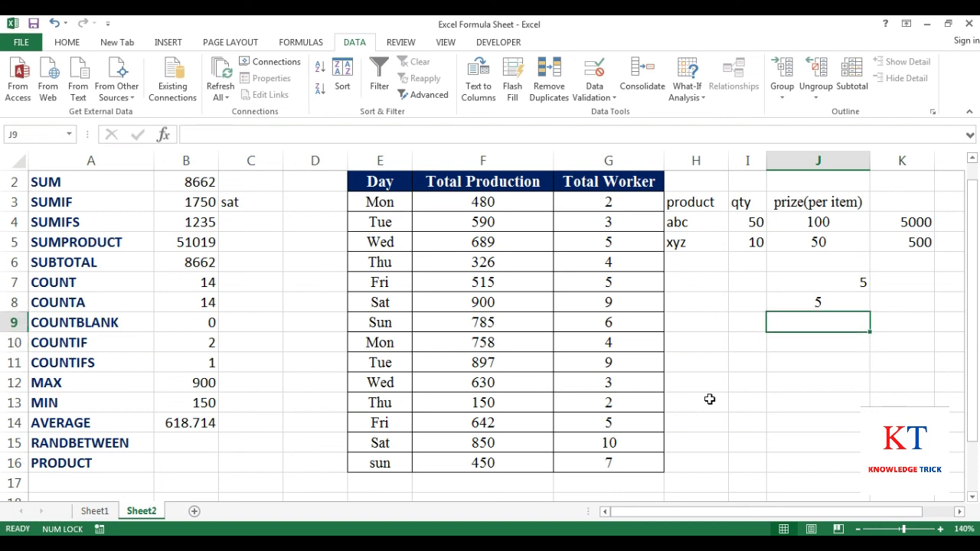
text(2)
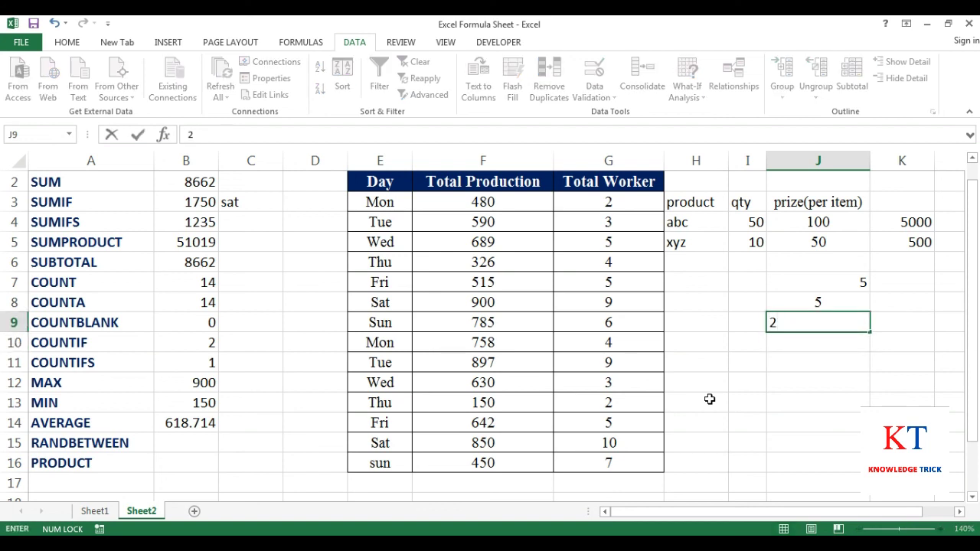
key(Up)
key(Up)
Center the numbers in J7:J9 both horizontally and vertically
key(shift+Down)
key(shift+Down)
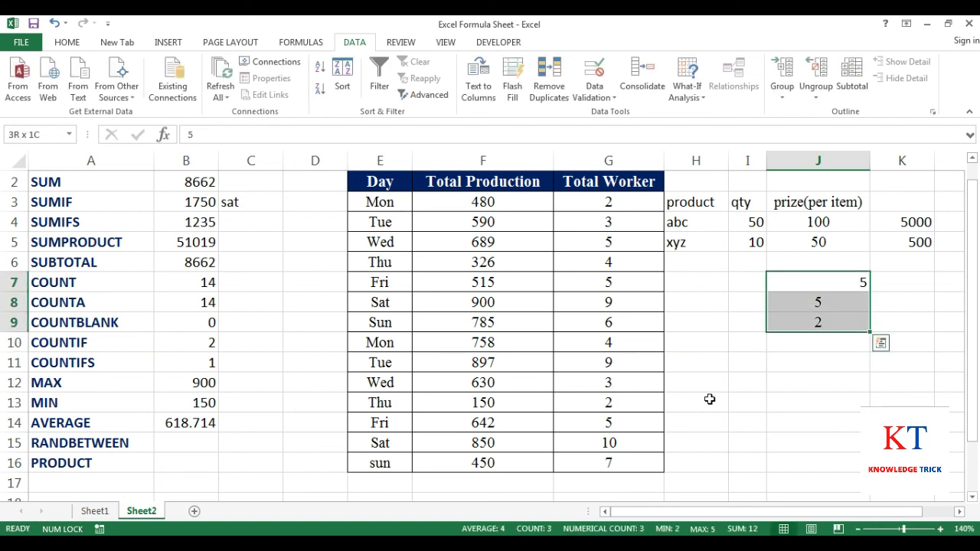
click(67, 41)
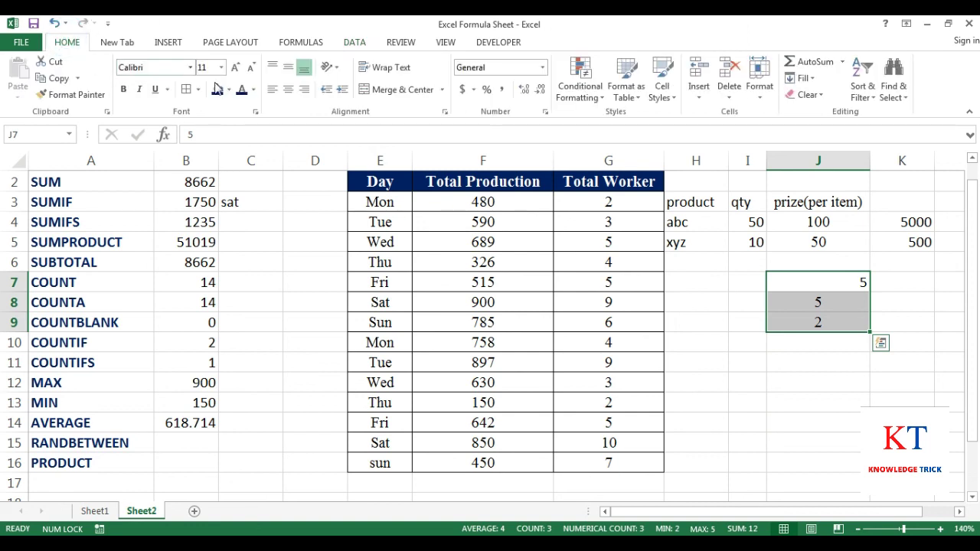
click(288, 89)
click(287, 67)
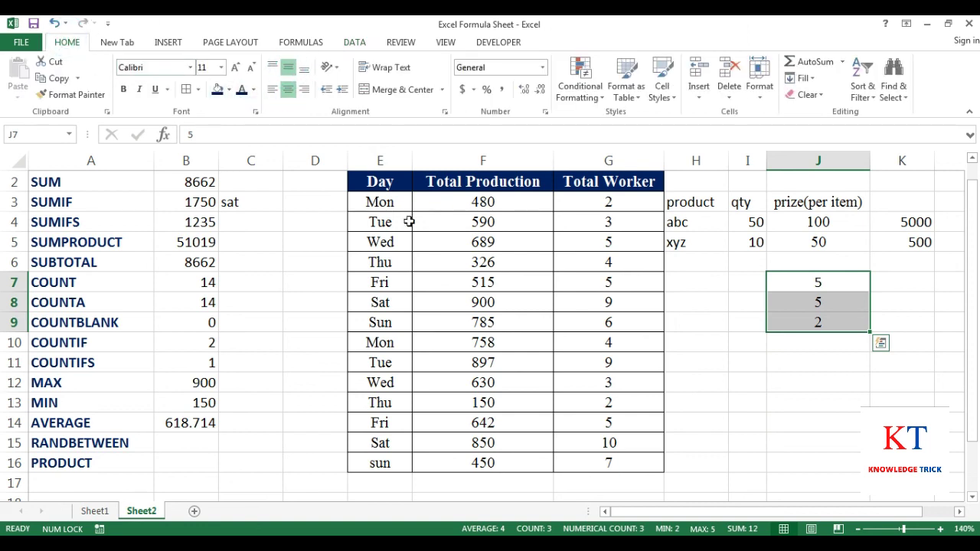
click(817, 337)
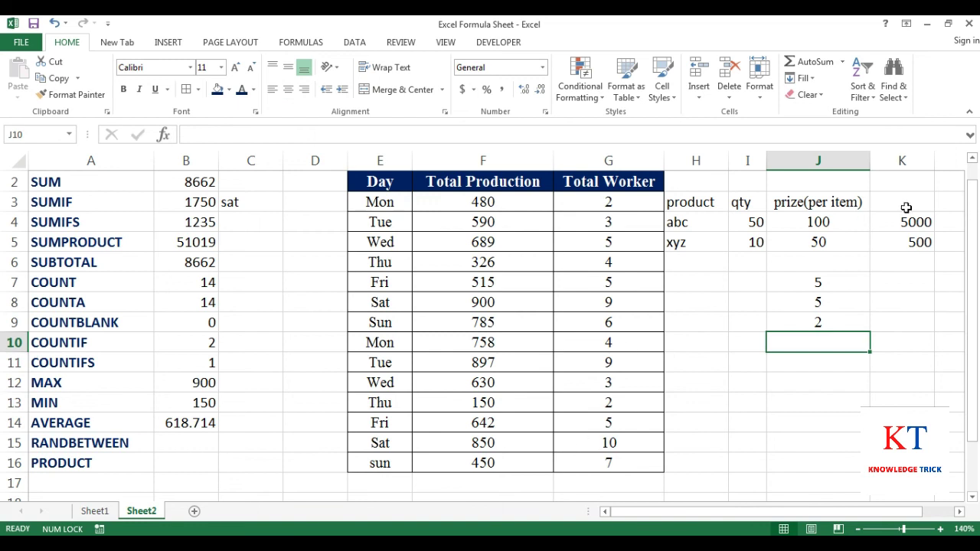
drag(802, 283, 812, 324)
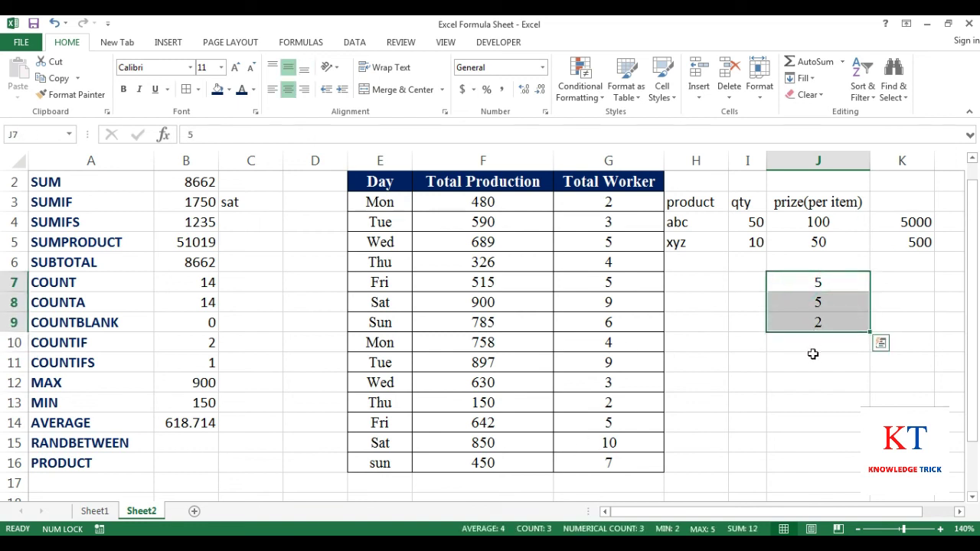
click(811, 345)
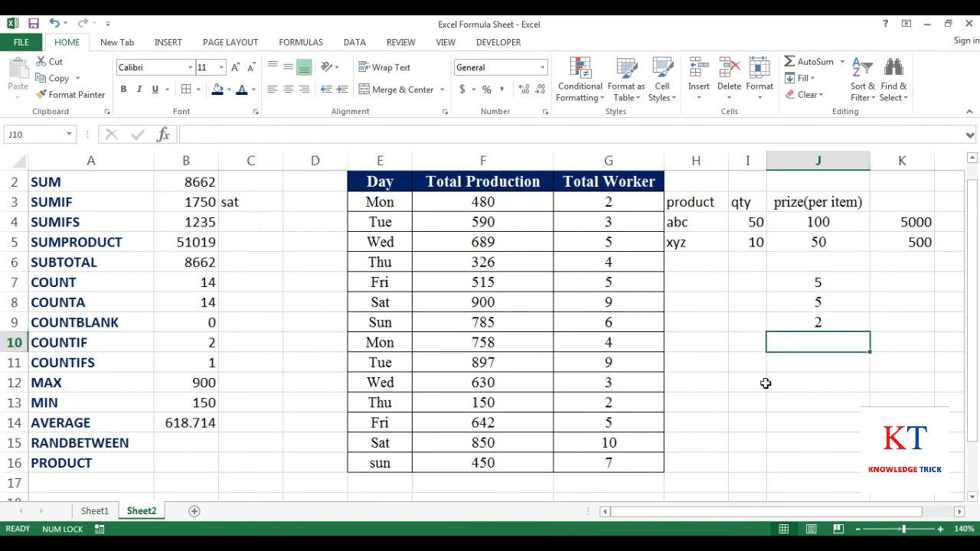
text(=prod)
Enter =PRODUCT(J7,J8) in J10 so it shows 25
key(Tab)
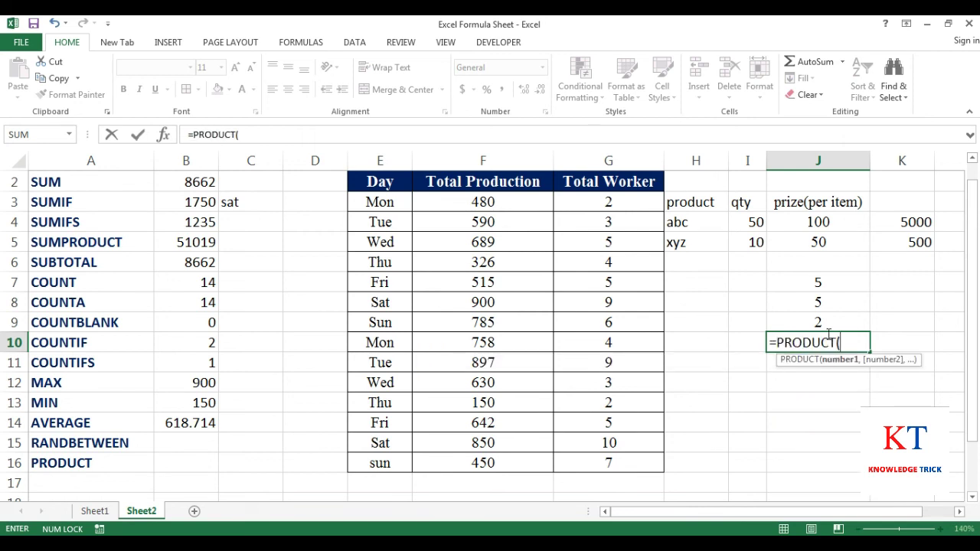
click(821, 281)
key(F8)
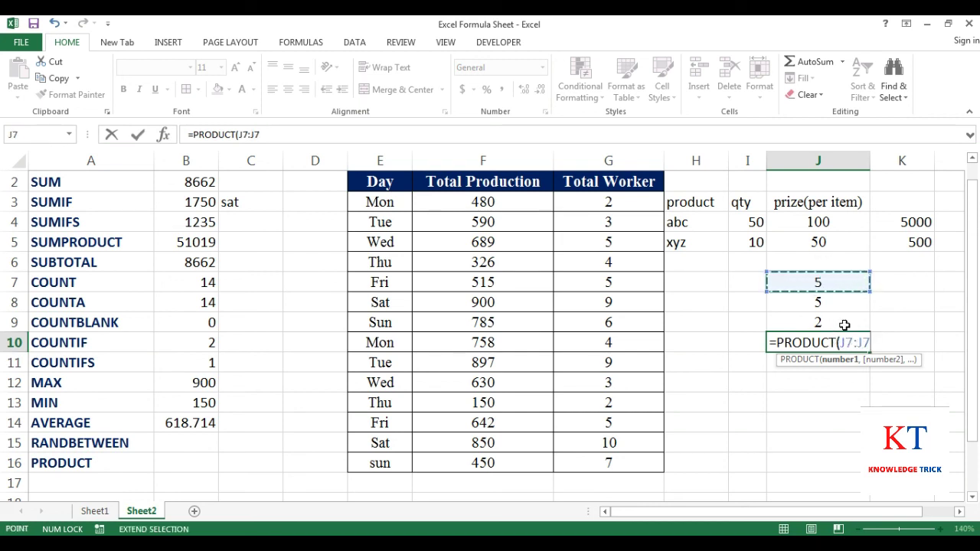
key(BackSpace)
key(BackSpace)
key(BackSpace)
key(BackSpace)
key(BackSpace)
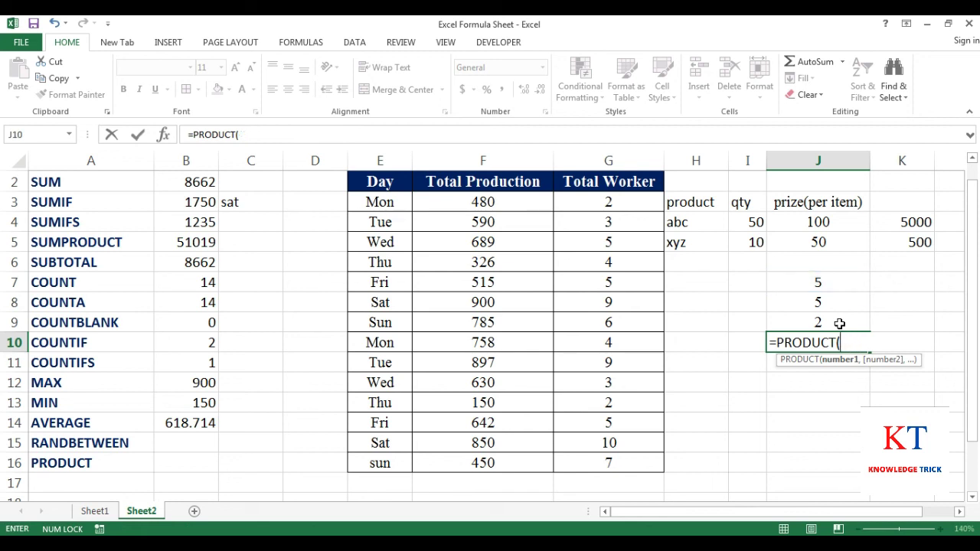
click(818, 282)
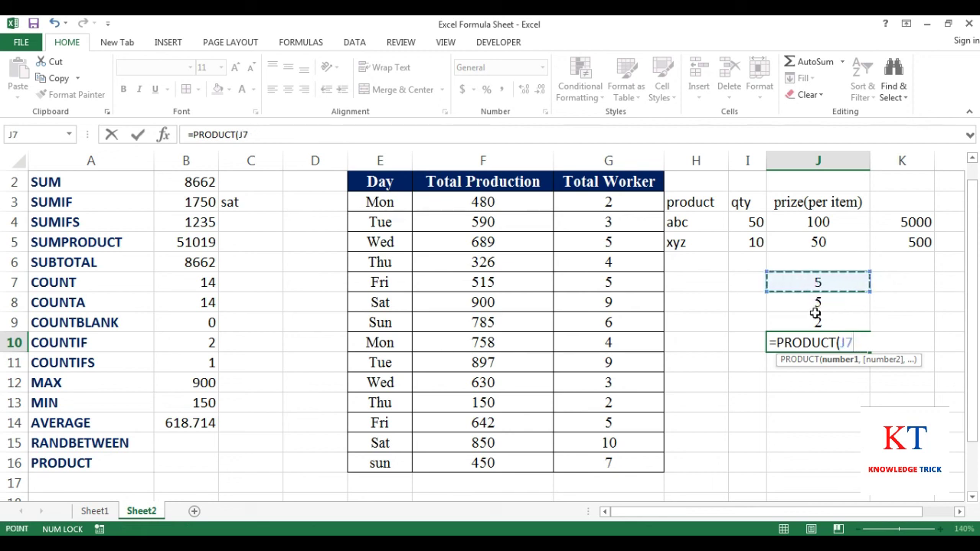
text(,)
click(819, 302)
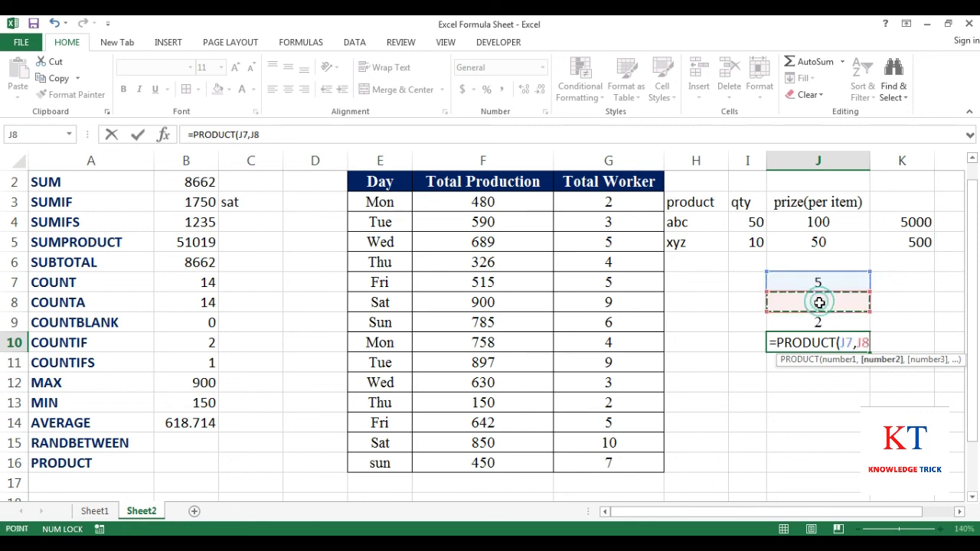
text(,)
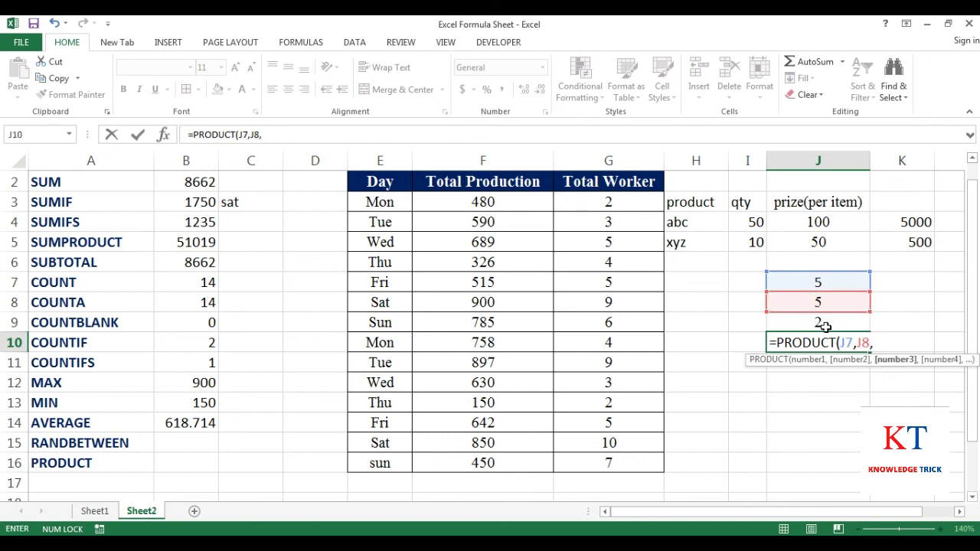
key(BackSpace)
key(Return)
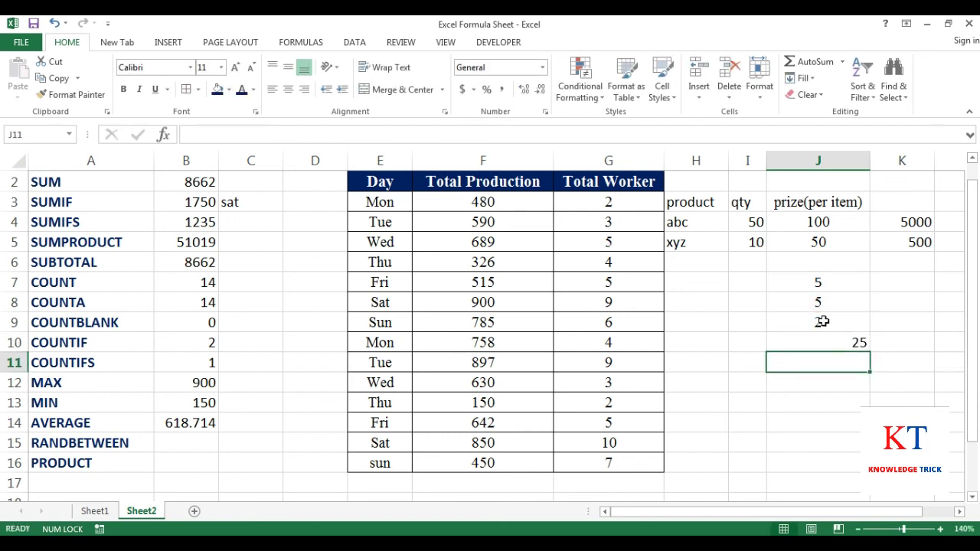
Check the 5s in J7 and J8 and J10's PRODUCT formula
key(Up)
key(Up)
key(Up)
key(Up)
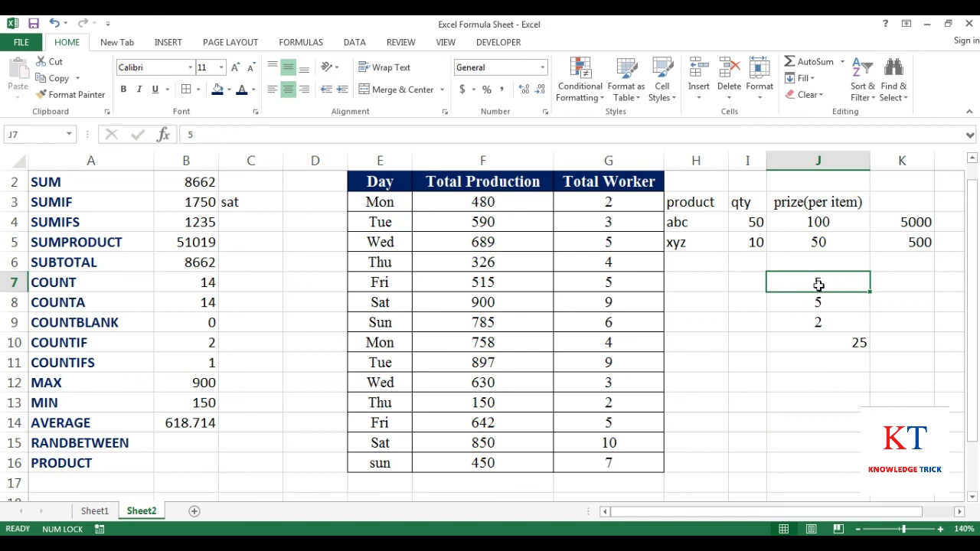
click(820, 301)
click(818, 281)
click(821, 302)
click(865, 344)
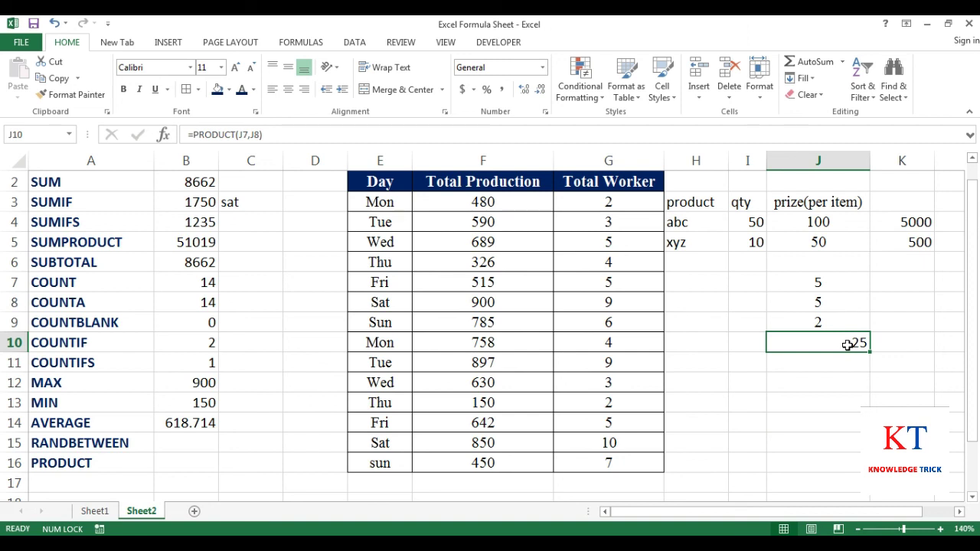
Add J9 as a third PRODUCT argument so J10 returns 50, then review the inputs
double_click(845, 343)
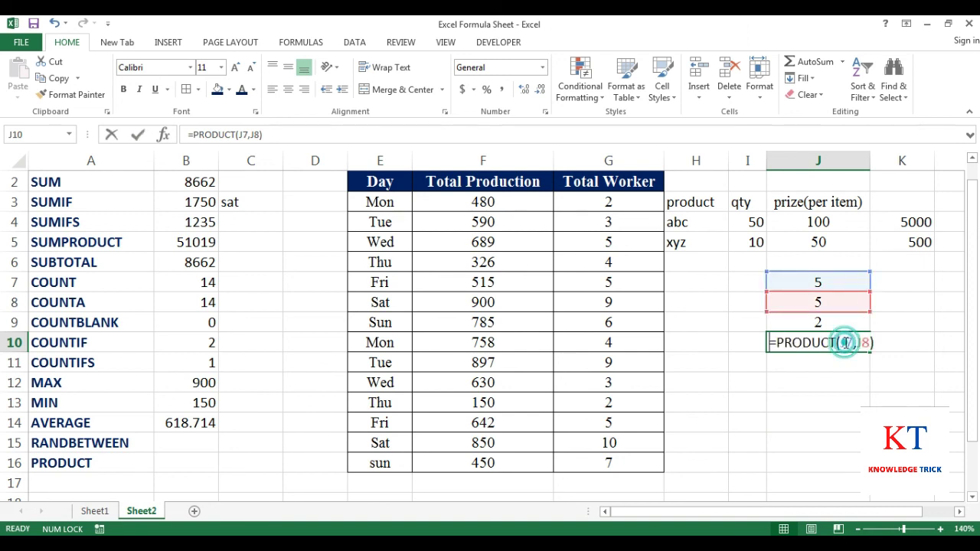
click(868, 343)
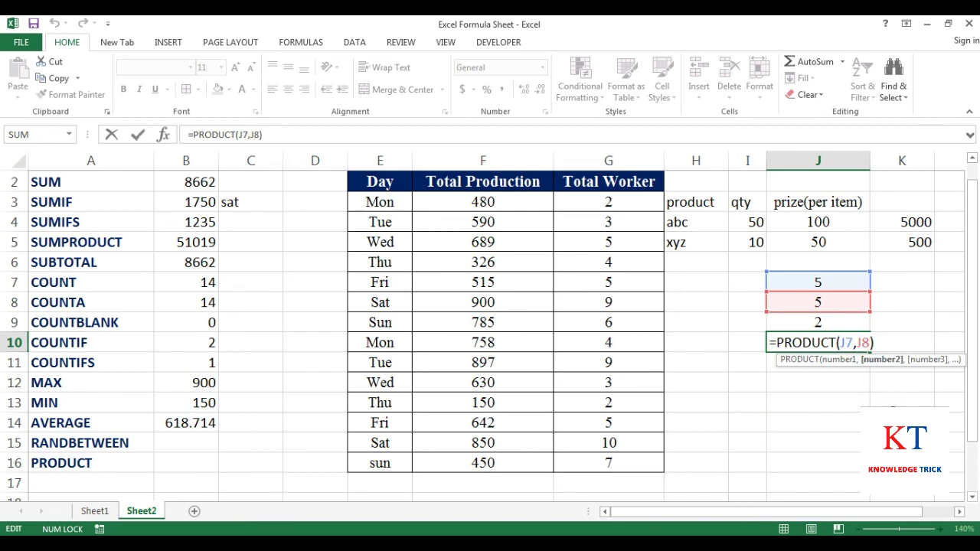
text(,)
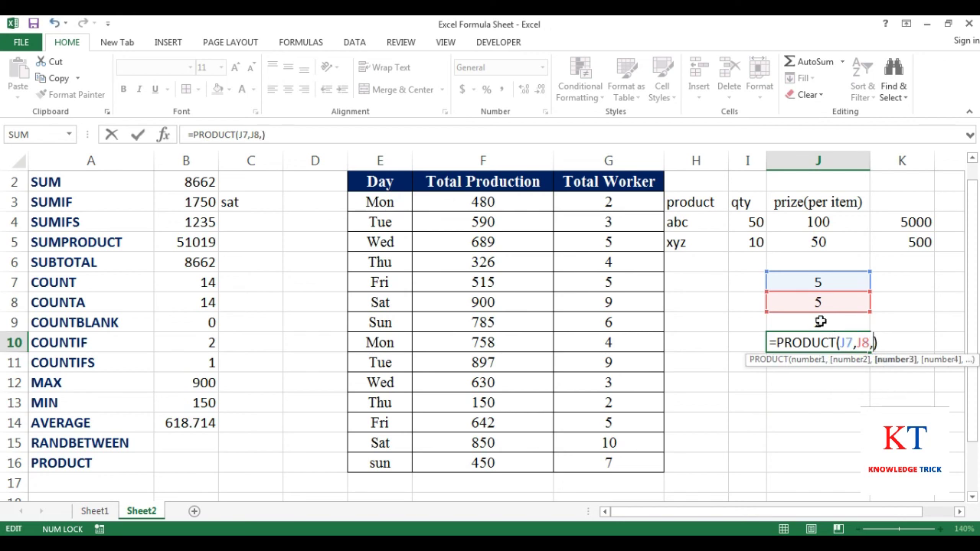
click(818, 322)
key(Return)
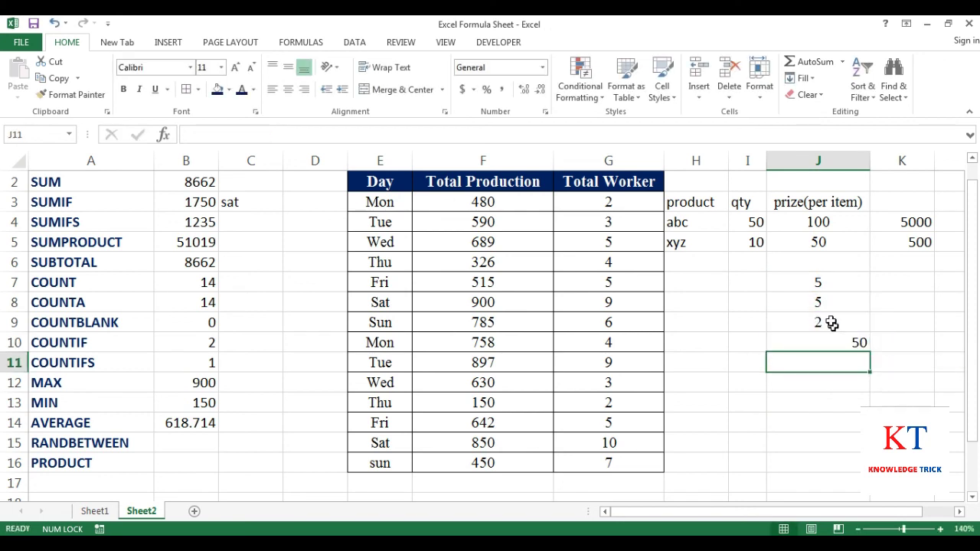
click(816, 281)
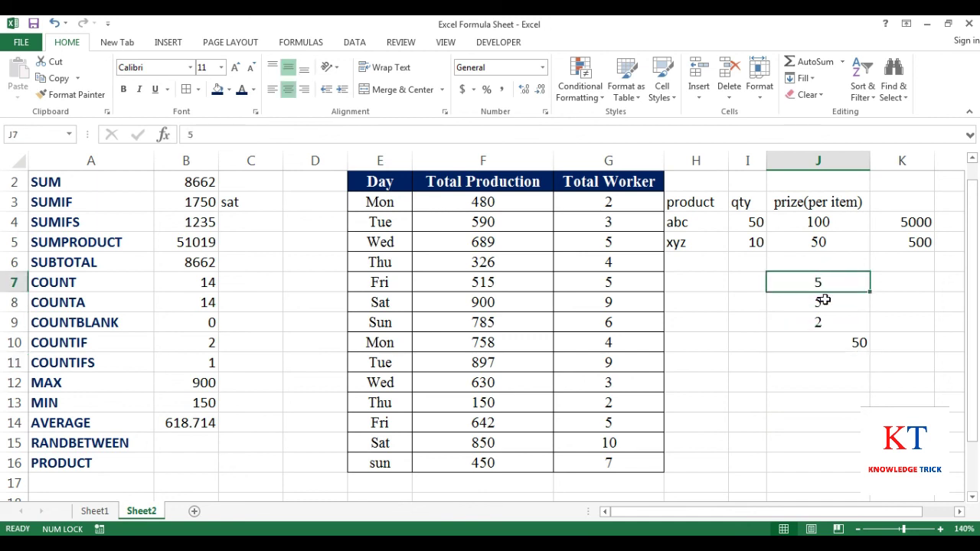
click(823, 301)
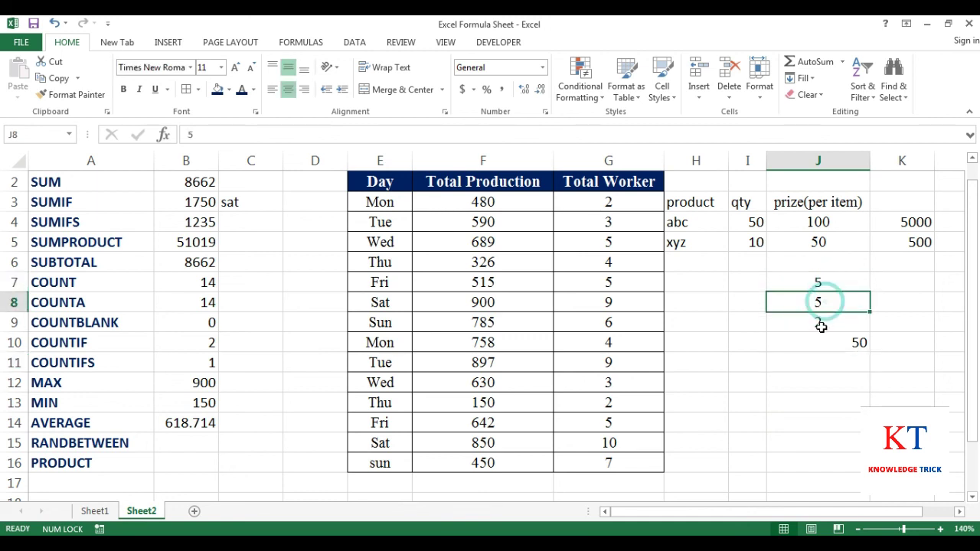
click(816, 322)
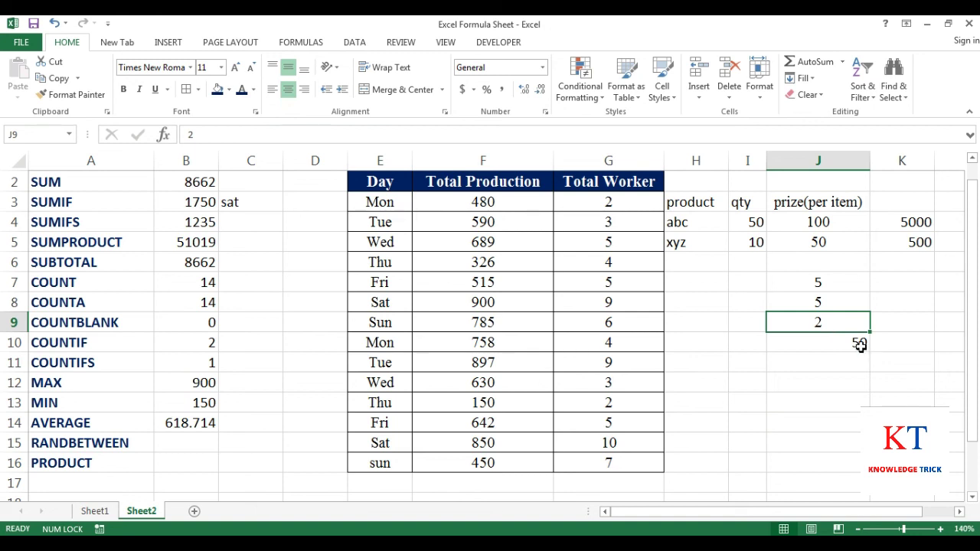
click(859, 343)
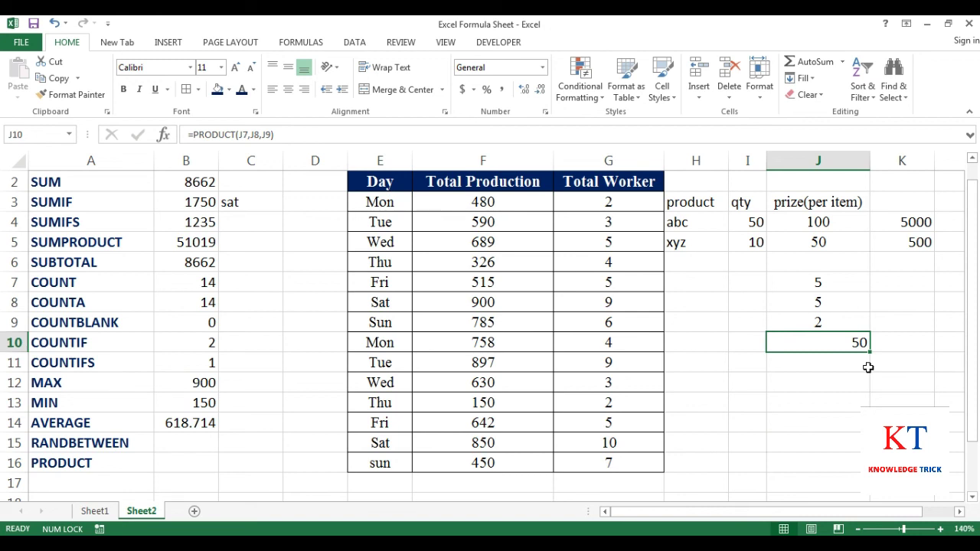
key(Left)
key(Left)
key(Left)
key(Left)
key(Left)
key(Left)
key(Left)
key(Left)
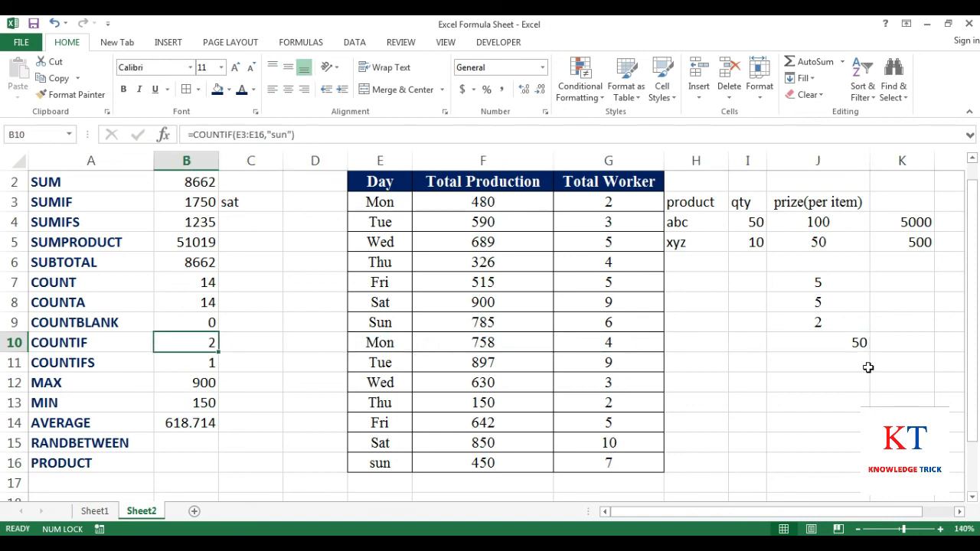
key(Left)
key(Down)
key(Down)
key(Down)
key(Down)
key(Down)
key(Down)
key(Up)
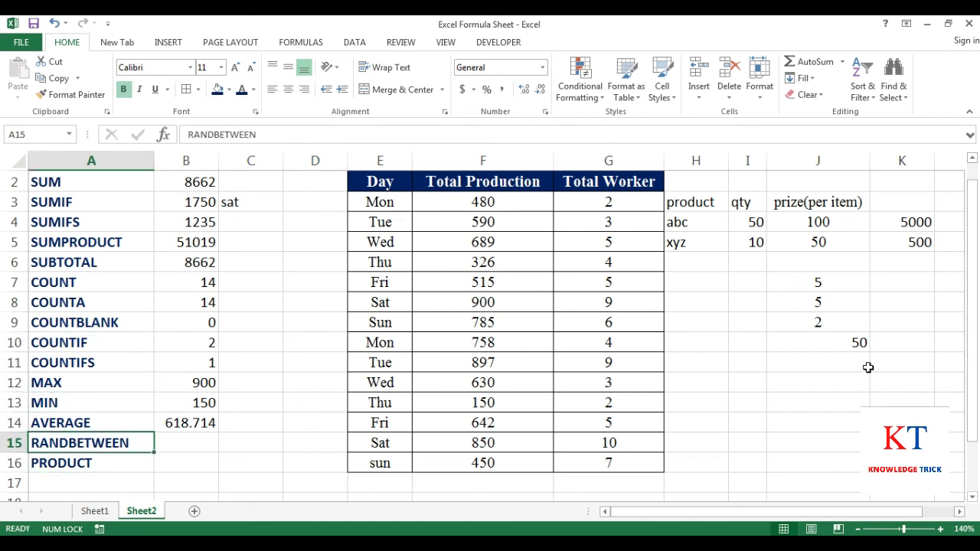
key(Up)
key(Up)
key(Up)
key(Up)
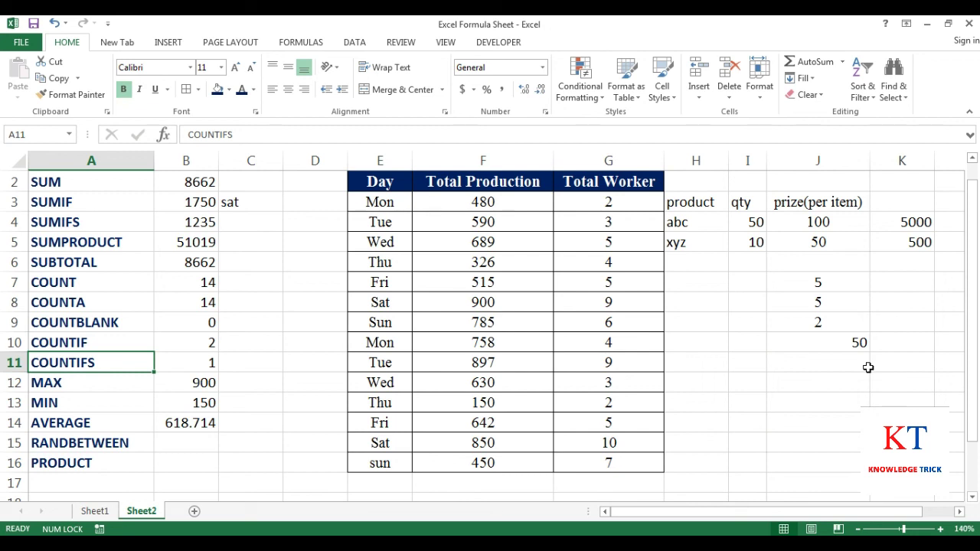
key(Up)
key(Up)
key(Up)
key(Up)
key(Up)
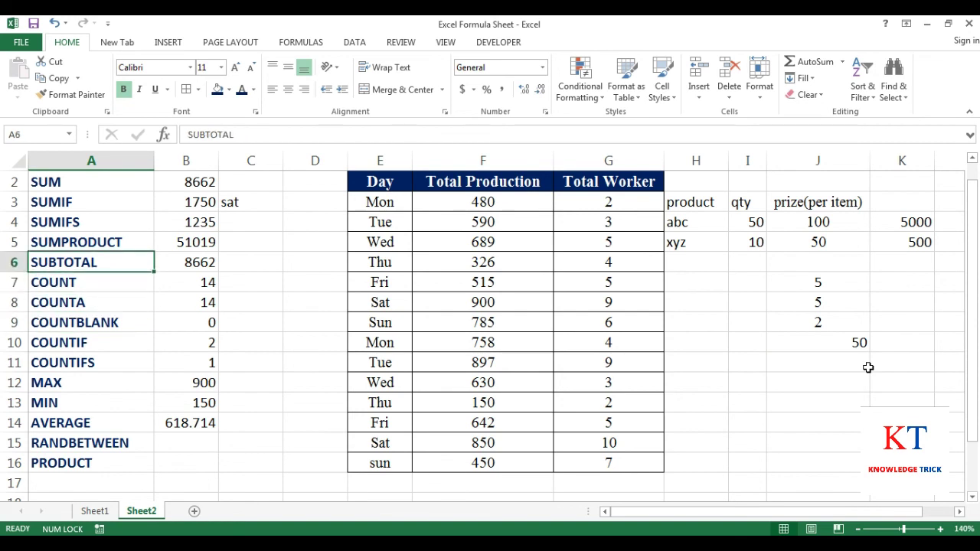
key(Up)
key(Up)
key(Up)
key(Up)
key(Up)
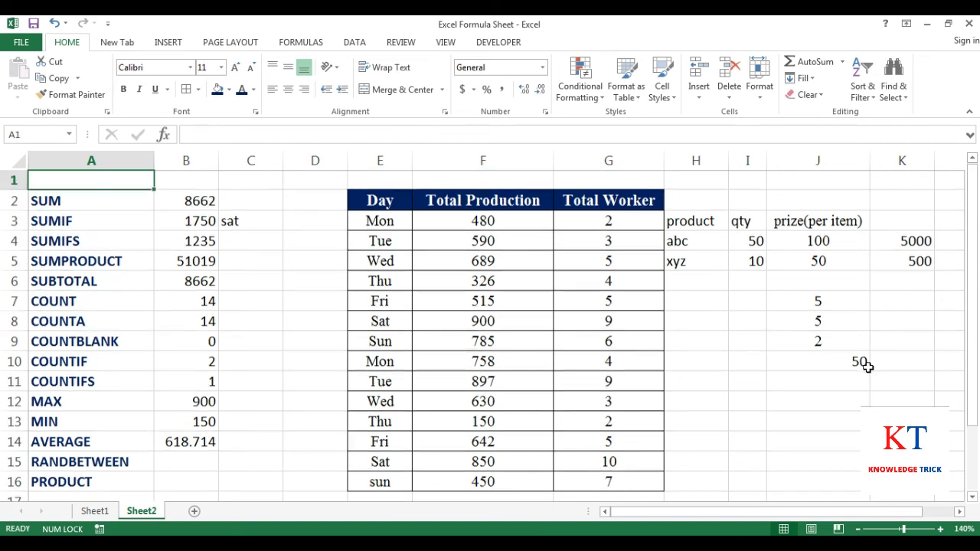